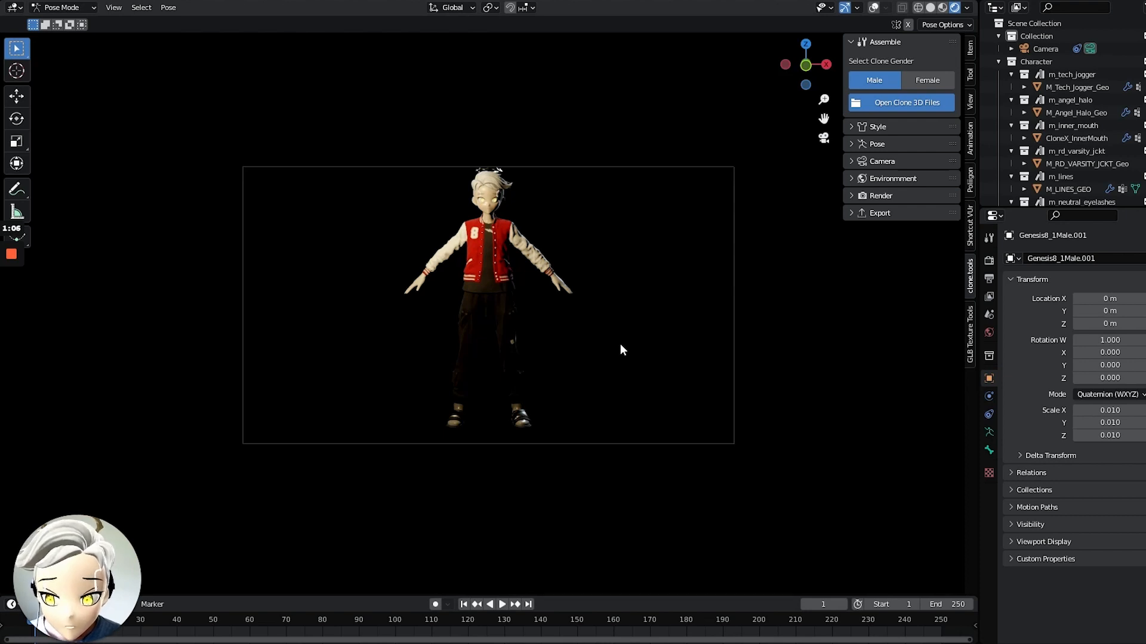
Start the Shortcut VUr key display
middle_click_drag(559, 291, 505, 307)
scroll(595, 382, "up", 5)
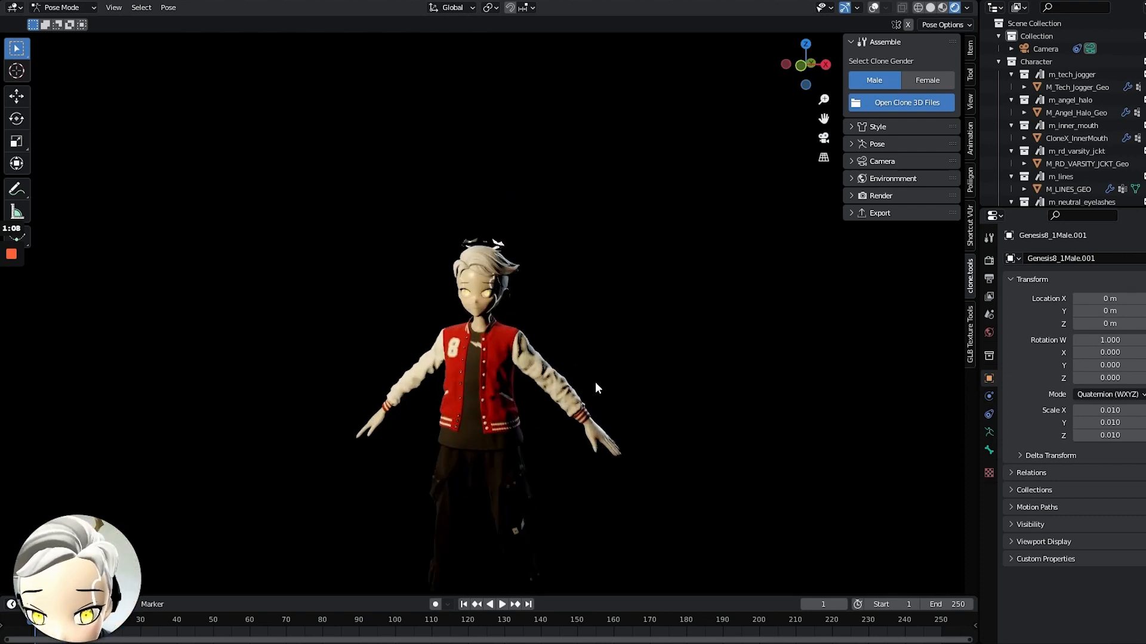
left_click(970, 224)
left_click(898, 61)
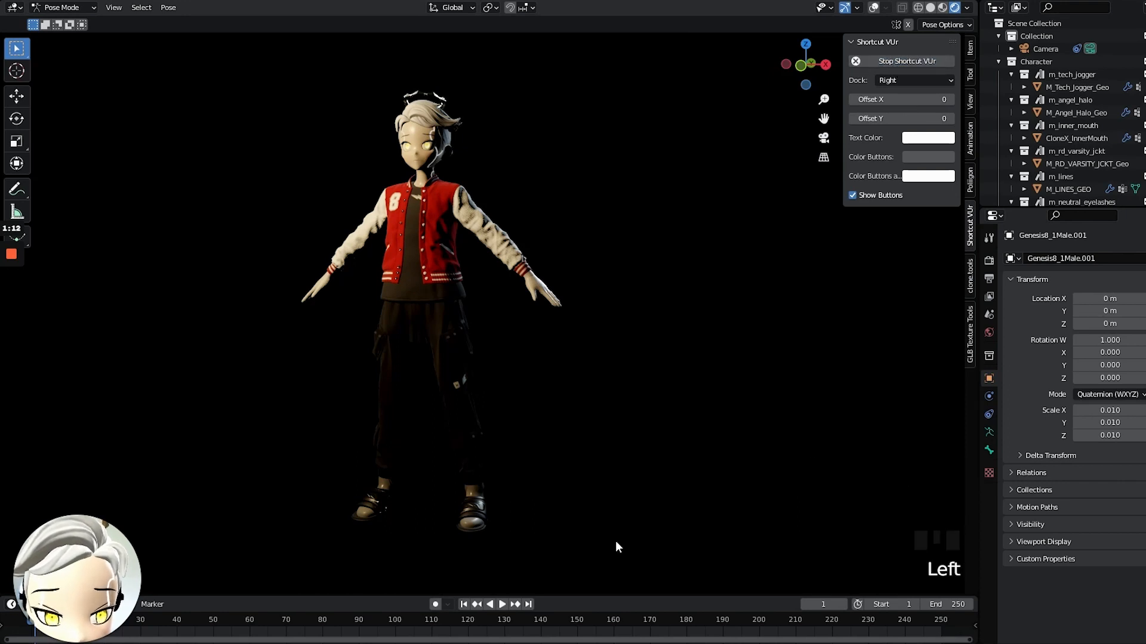
scroll(505, 287, "down", 2)
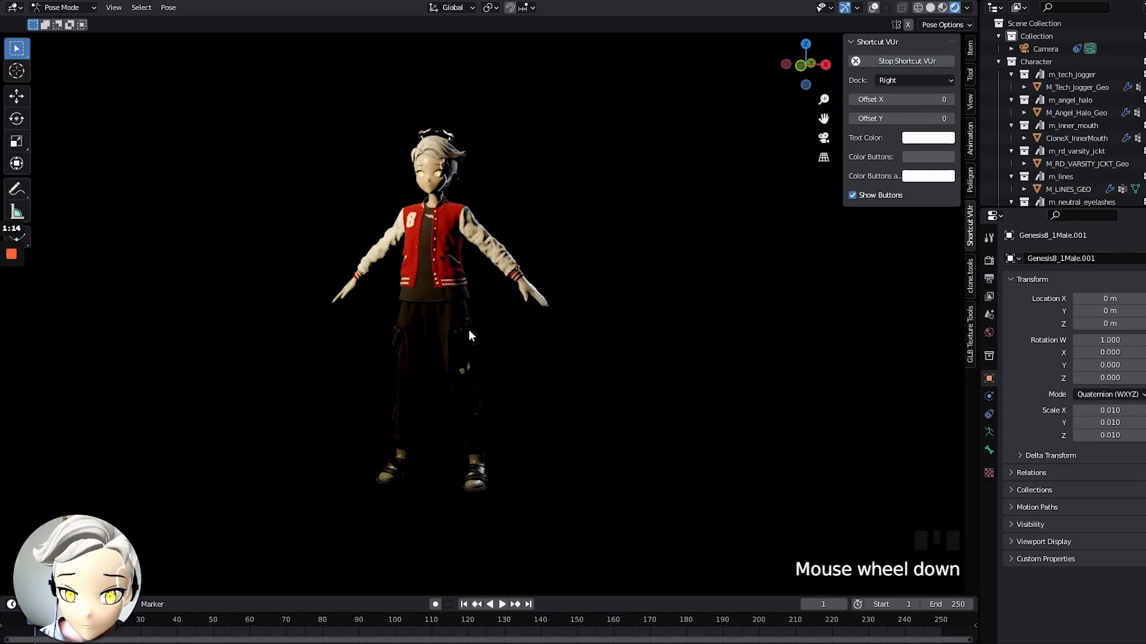
scroll(471, 245, "down", 2)
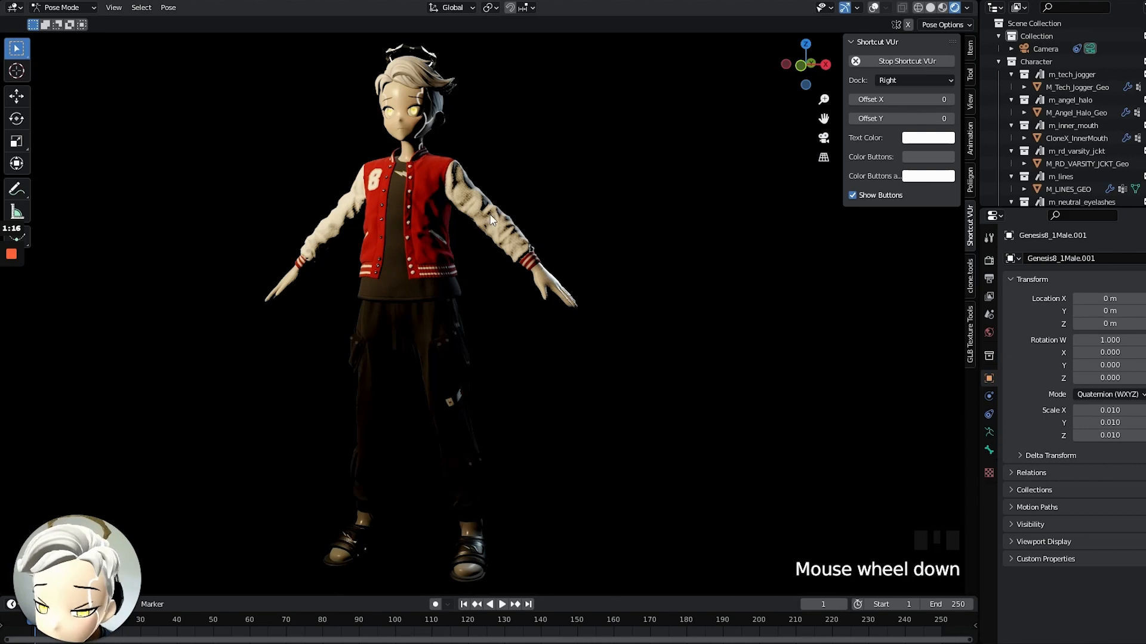
Turn on the viewport overlays and select bones of the character's rig around the chest and shoulder
left_click_drag(204, 200, 583, 571)
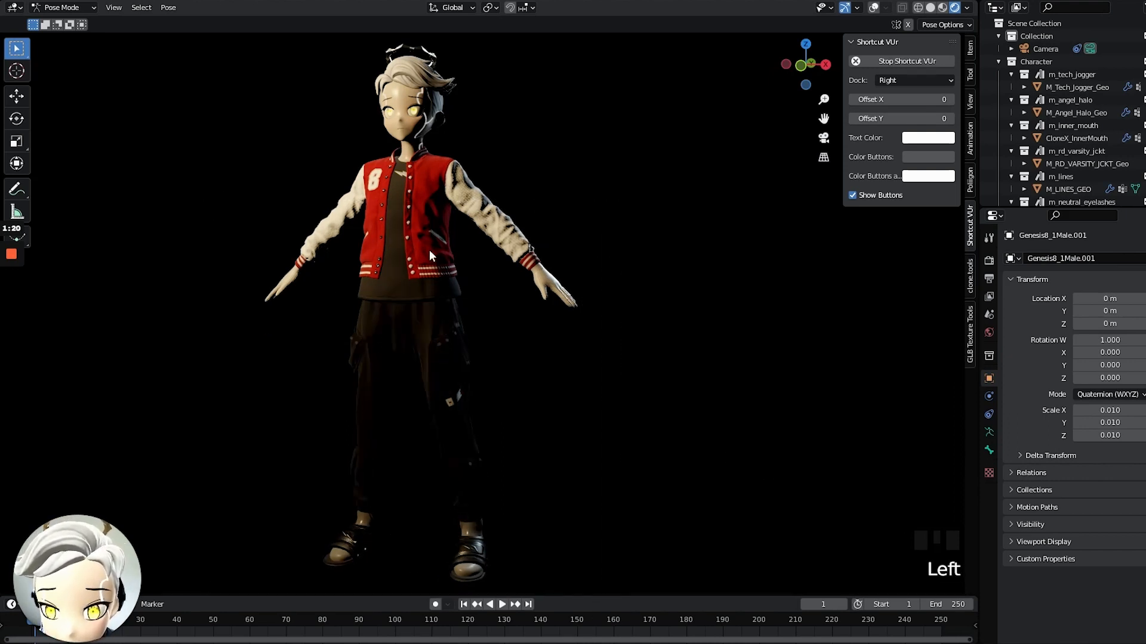
left_click(873, 7)
left_click_drag(219, 209, 669, 566)
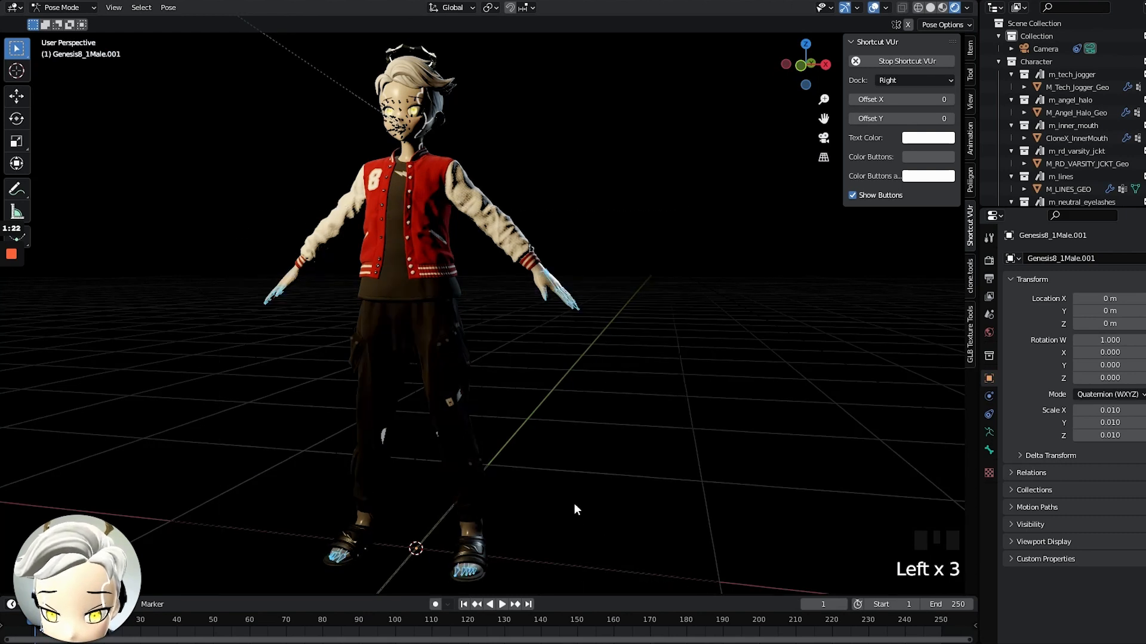
left_click(369, 262)
left_click(435, 231)
left_click(417, 223)
left_click(460, 209)
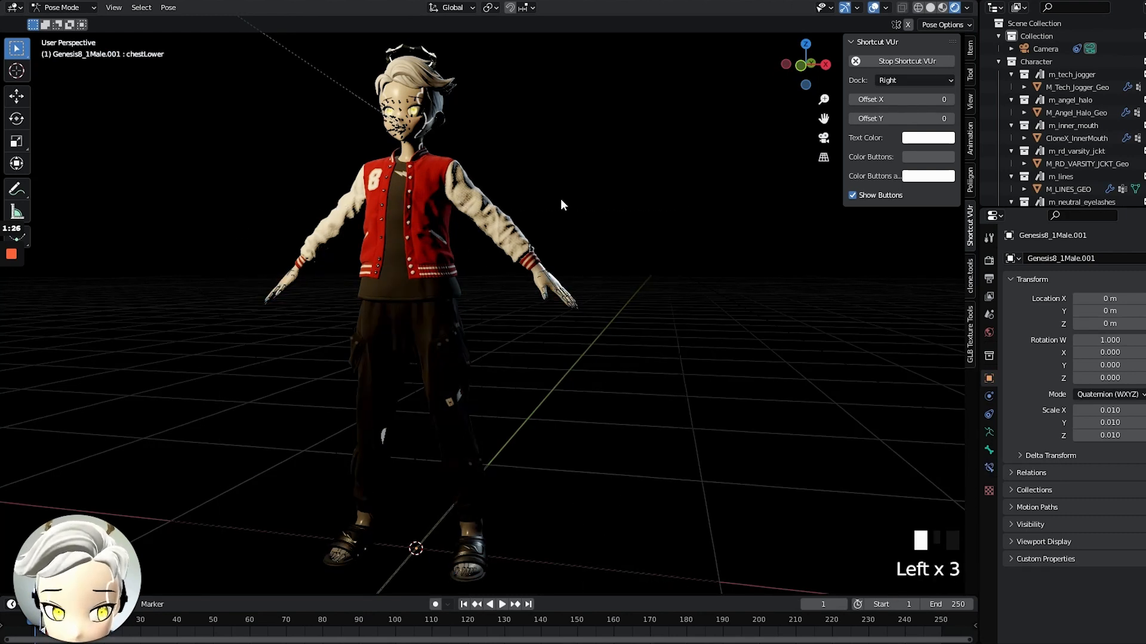
middle_click_drag(768, 170, 480, 214)
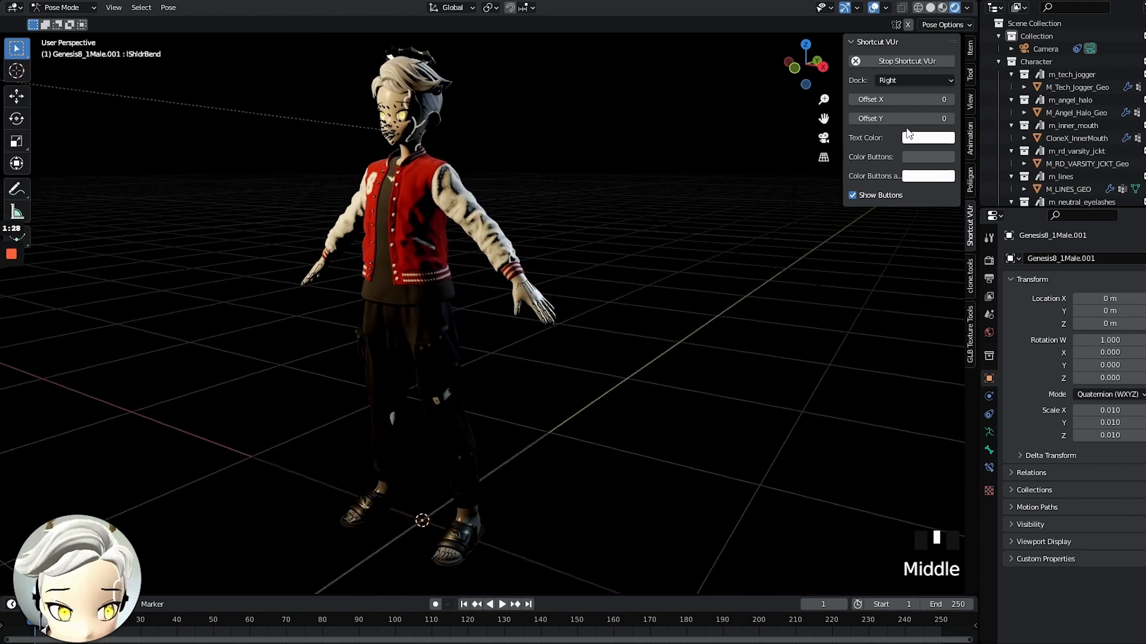
Enlarge the outliner and delete the Lighting parent collection, keeping the collections inside it
scroll(1027, 103, "down", 2)
scroll(1028, 104, "down", 2)
left_click_drag(1036, 210, 1044, 572)
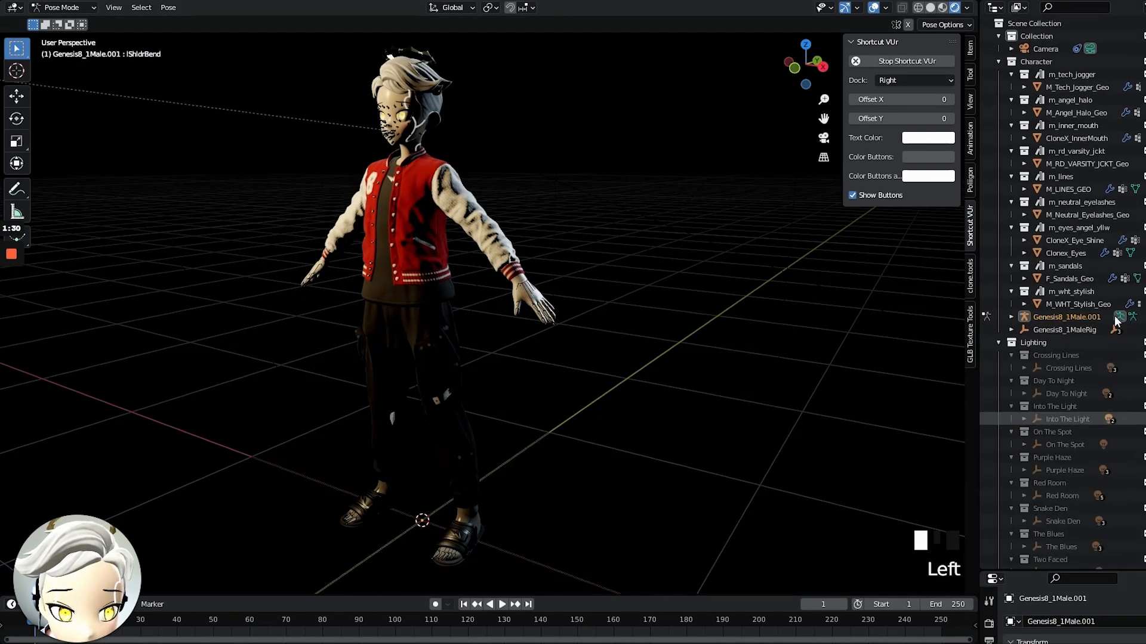
left_click(999, 343)
scroll(1105, 302, "down", 2)
left_click(1021, 350)
left_click(1029, 368, "shift")
key("x")
Delete all the lighting preset collections from Crossing Lines to Super Star
left_click(1033, 344)
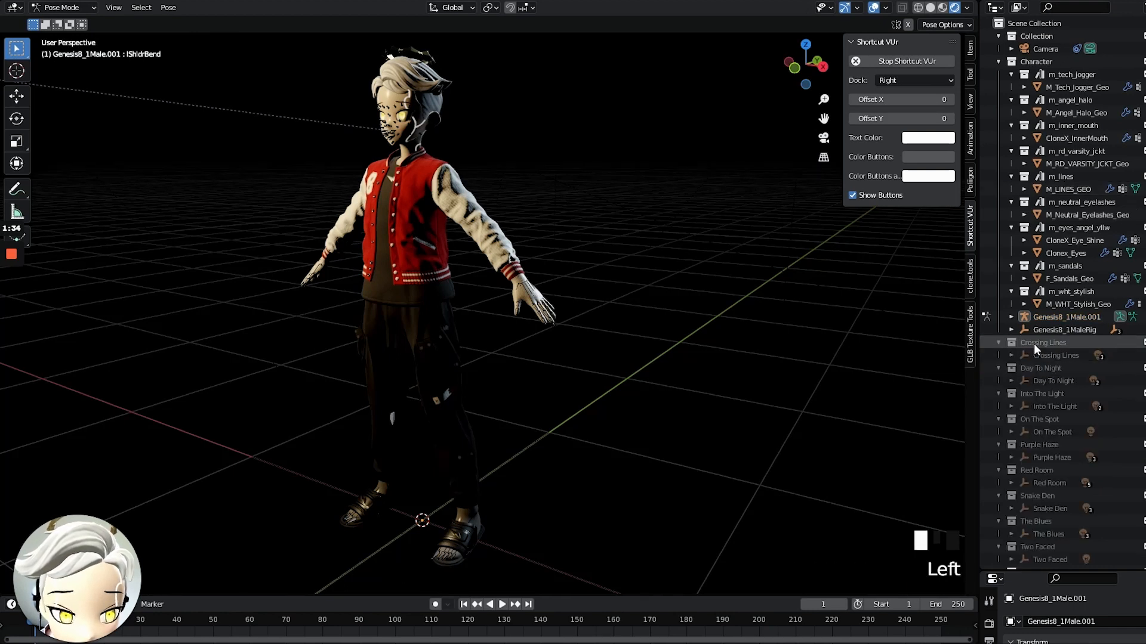
scroll(1043, 365, "down", 13)
scroll(1039, 388, "down", 20)
left_click(1039, 557, "shift")
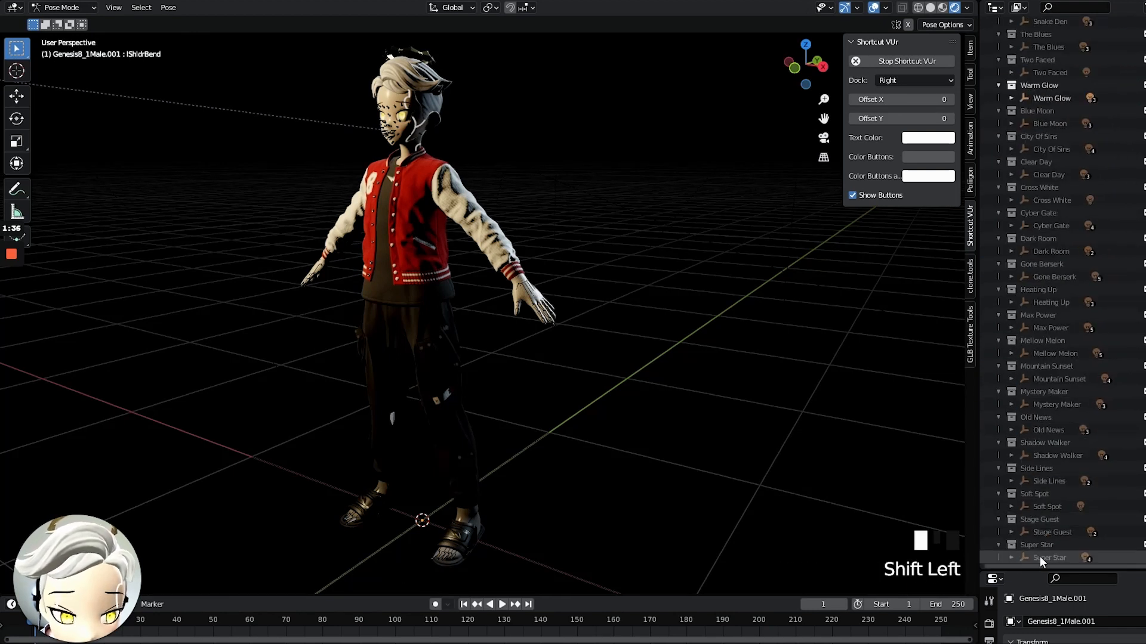
key("x")
Delete all remaining lights from Blue Moon.001 to Warm Glow.003 and switch the viewport to Material Preview shading
scroll(1048, 530, "up", 19)
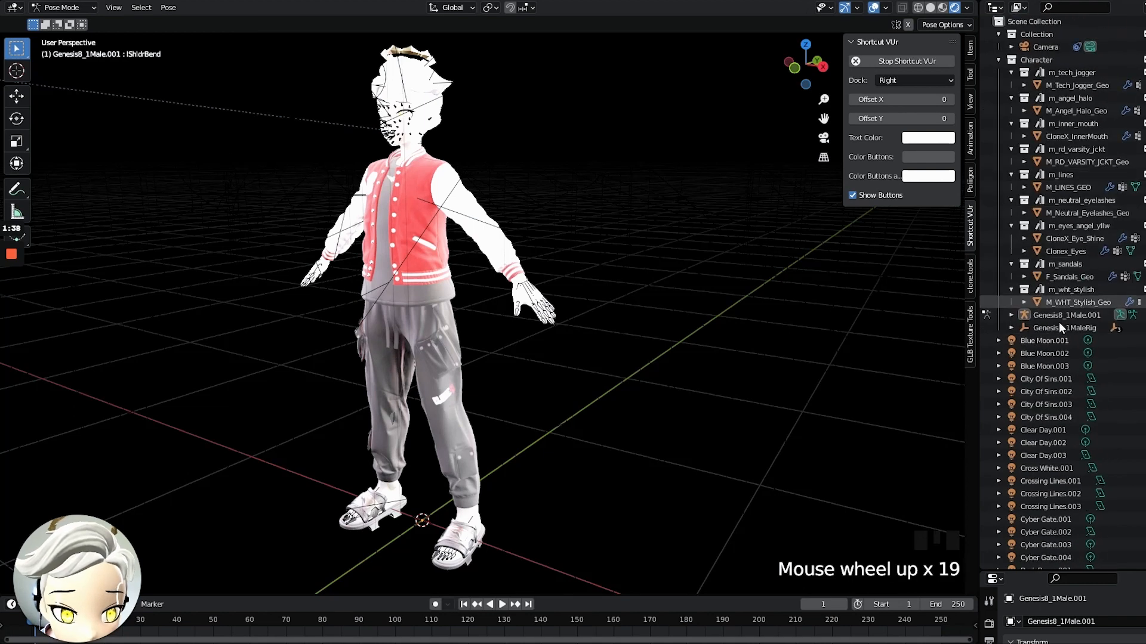
scroll(1042, 340, "down", 20)
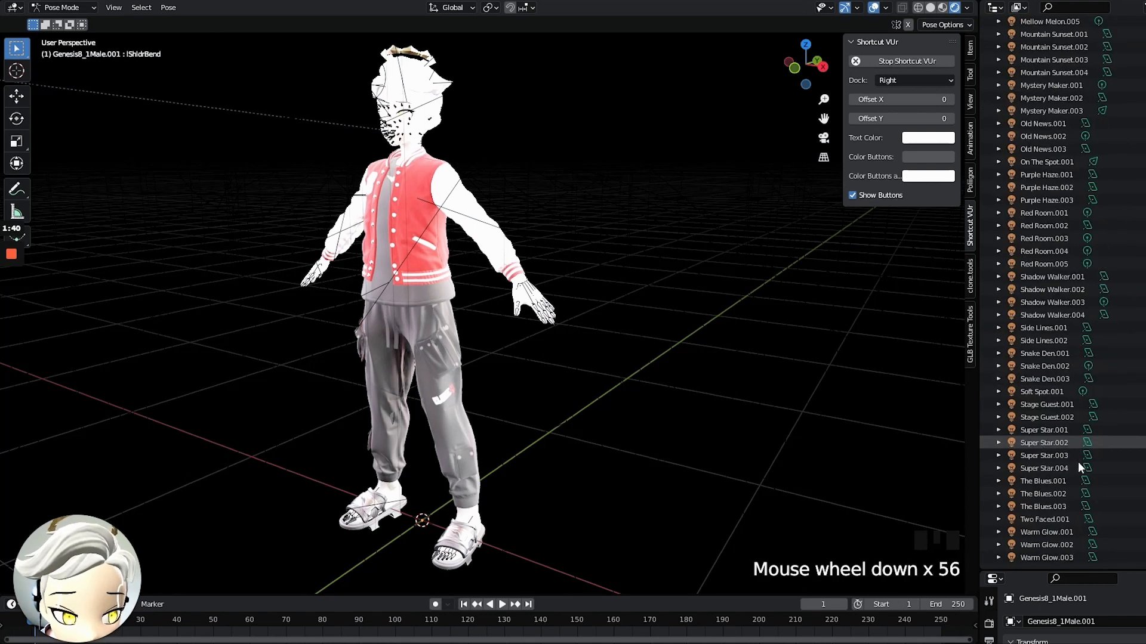
left_click(1033, 556, "shift")
key("x")
scroll(1038, 418, "up", 6)
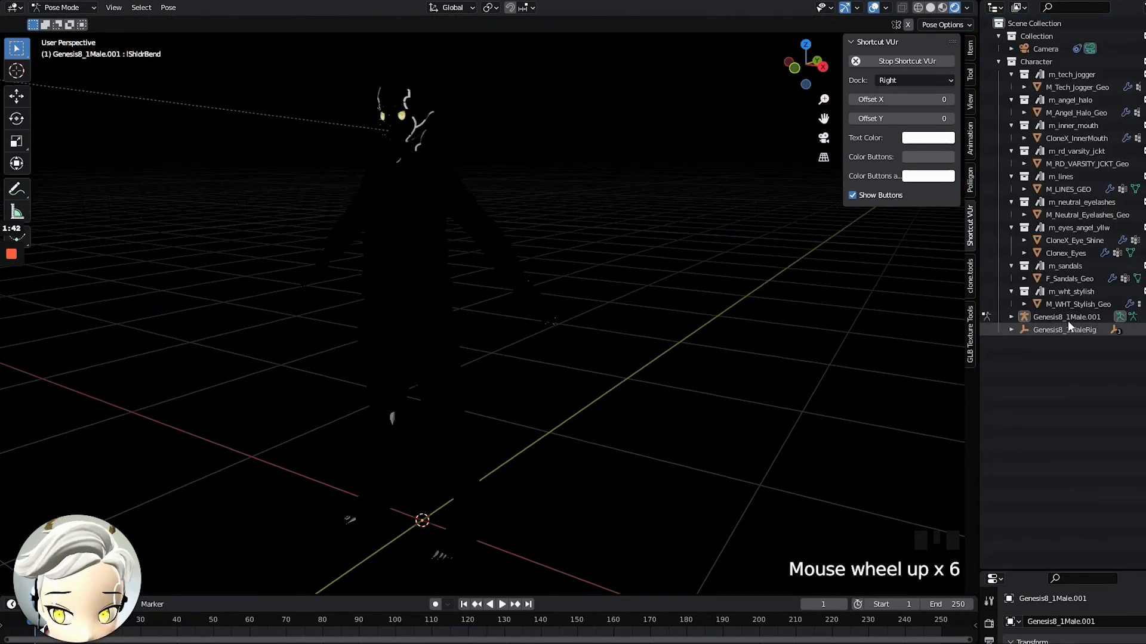
key("z")
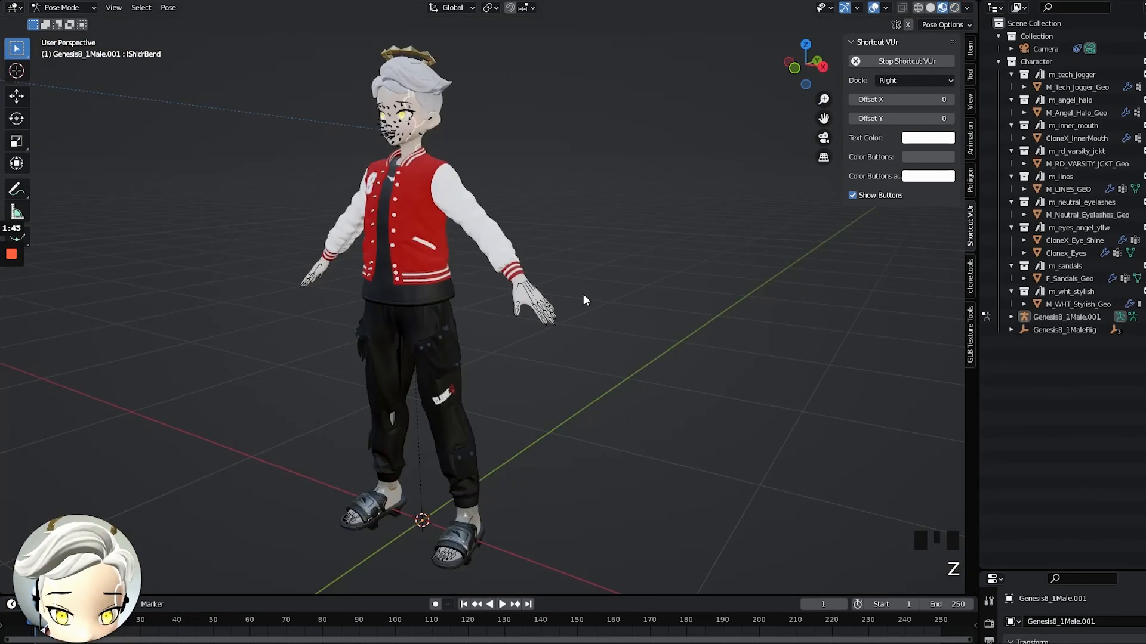
Delete the Genesis8_1MaleRig object, then select the Controls object and all bones
left_click(1033, 328)
key("x")
left_click(1037, 318)
key("a")
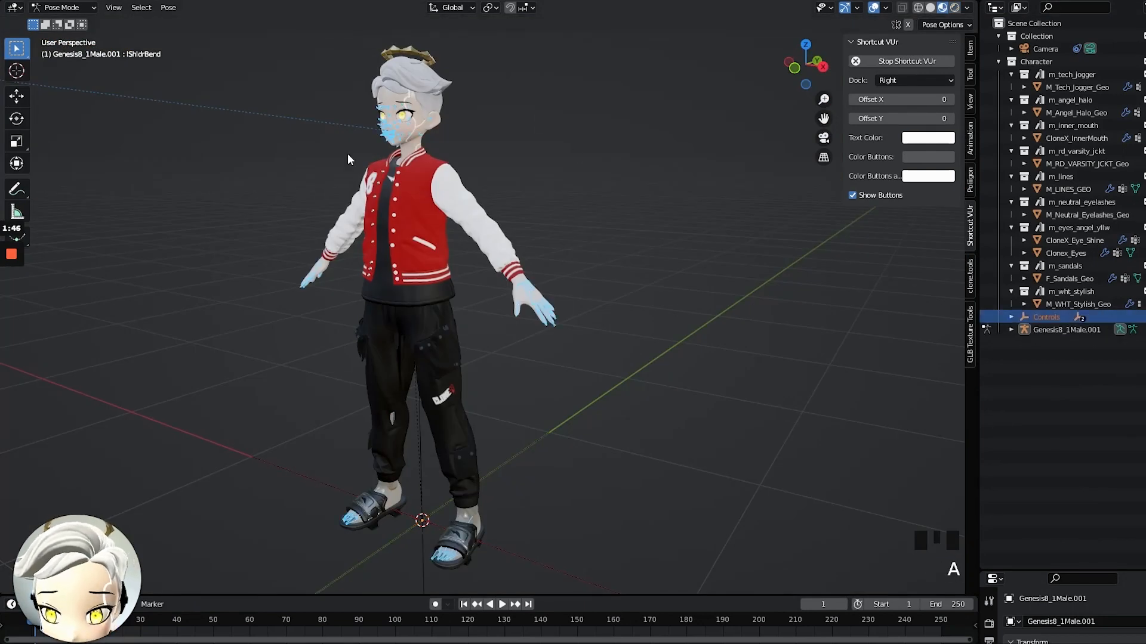
Switch the armature from Pose Mode to Object Mode
middle_click_drag(427, 171, 495, 171)
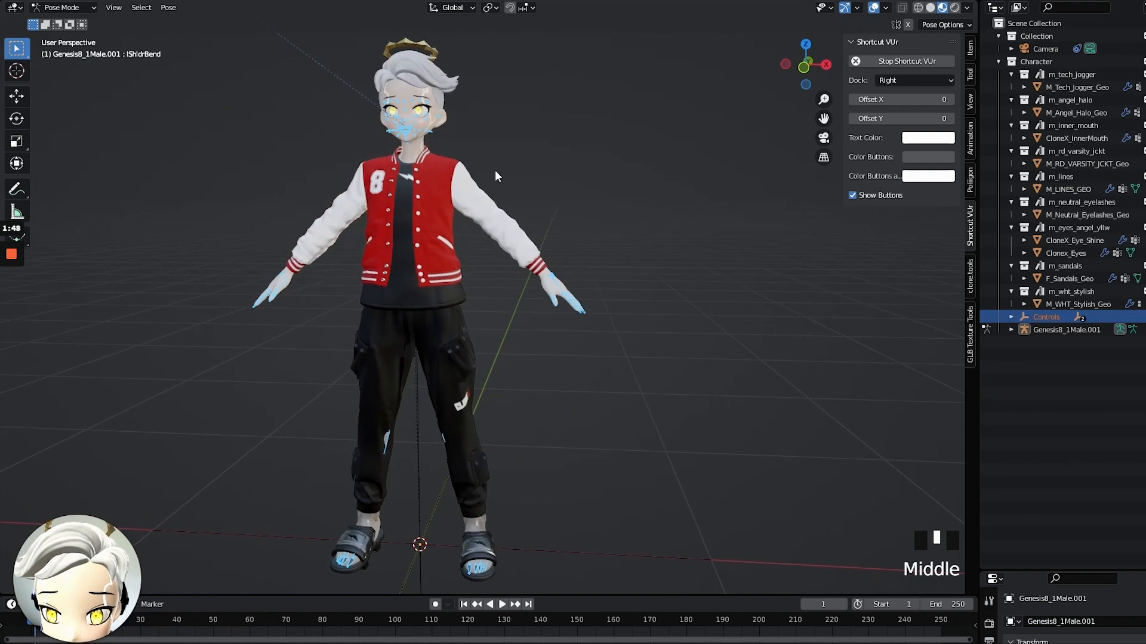
left_click(63, 7)
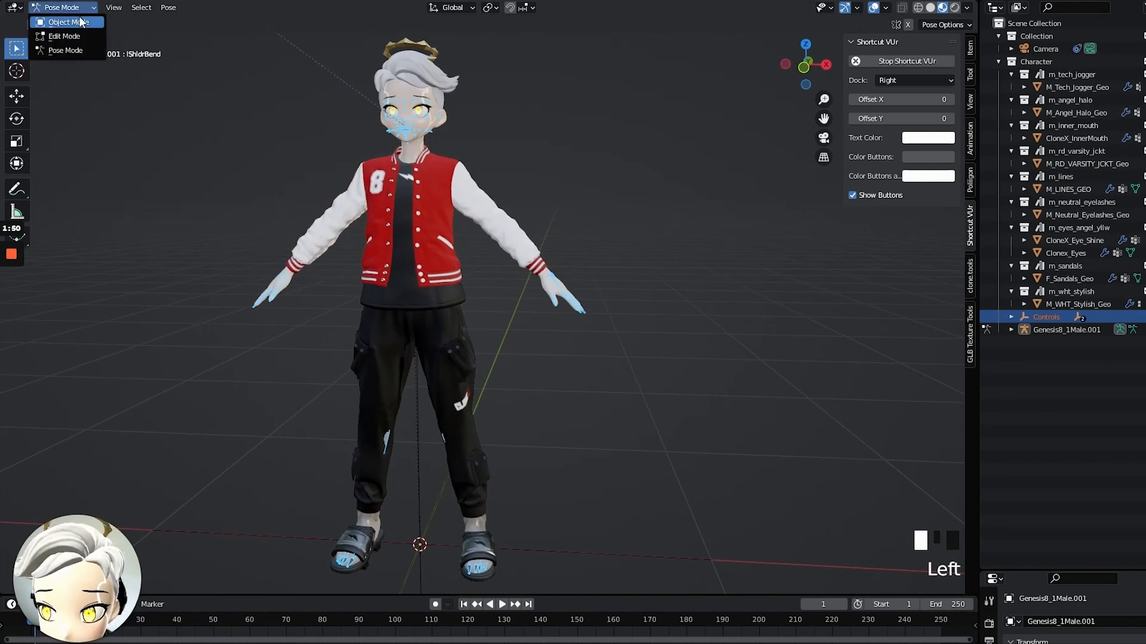
left_click(57, 20)
key("a")
left_click(530, 135)
left_click(530, 135)
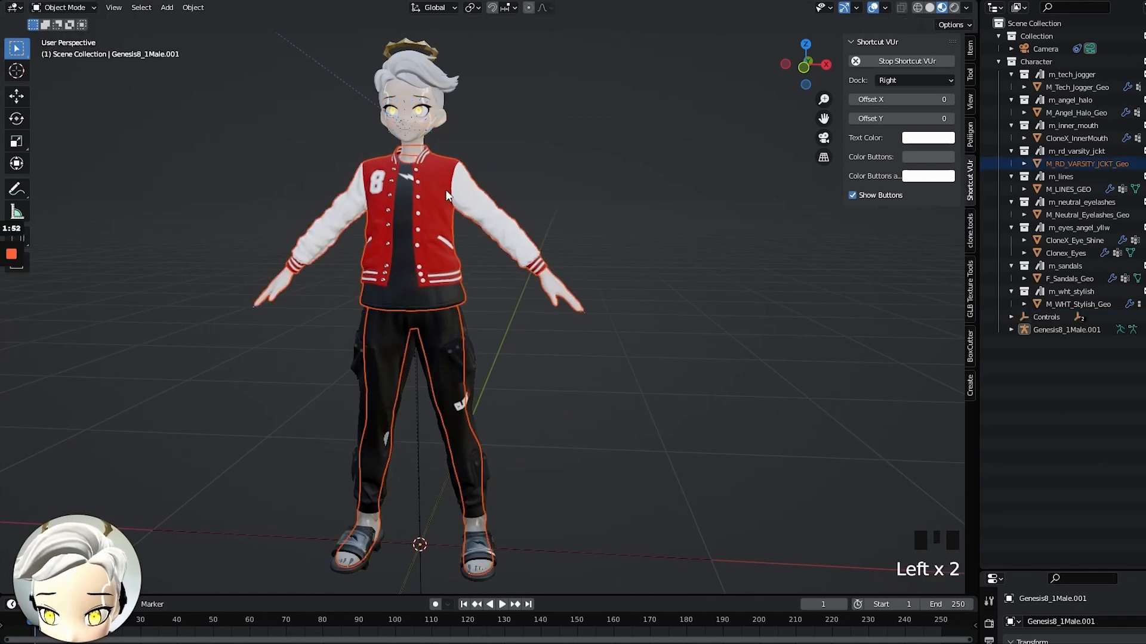
Select every object in the scene and clear their parents
key("a")
key("a")
right_click(485, 167)
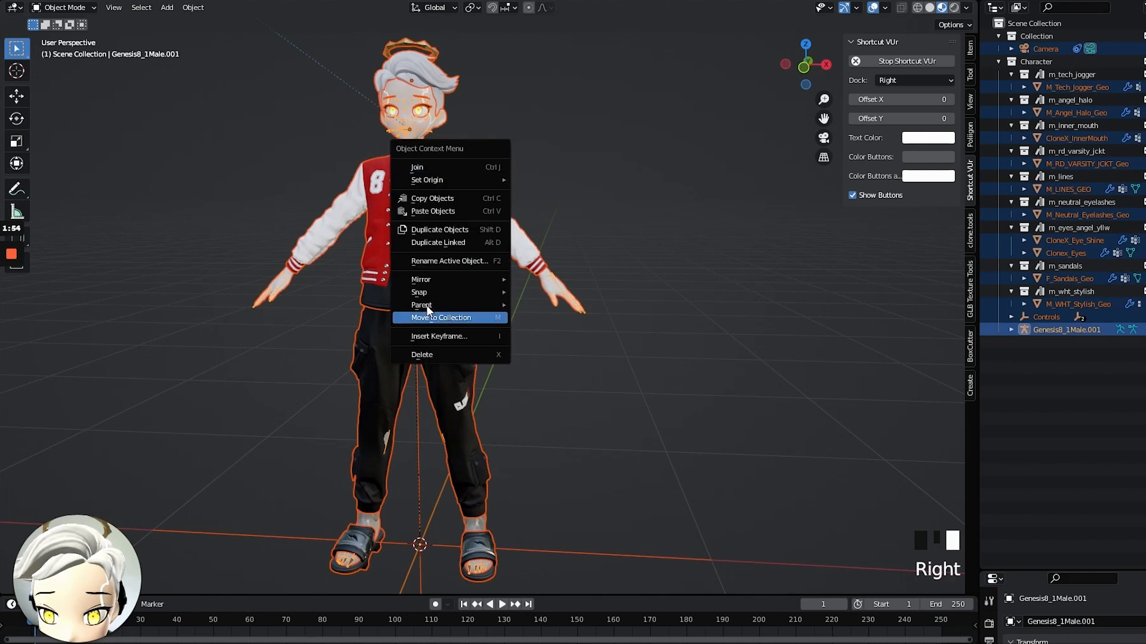
right_click(448, 339)
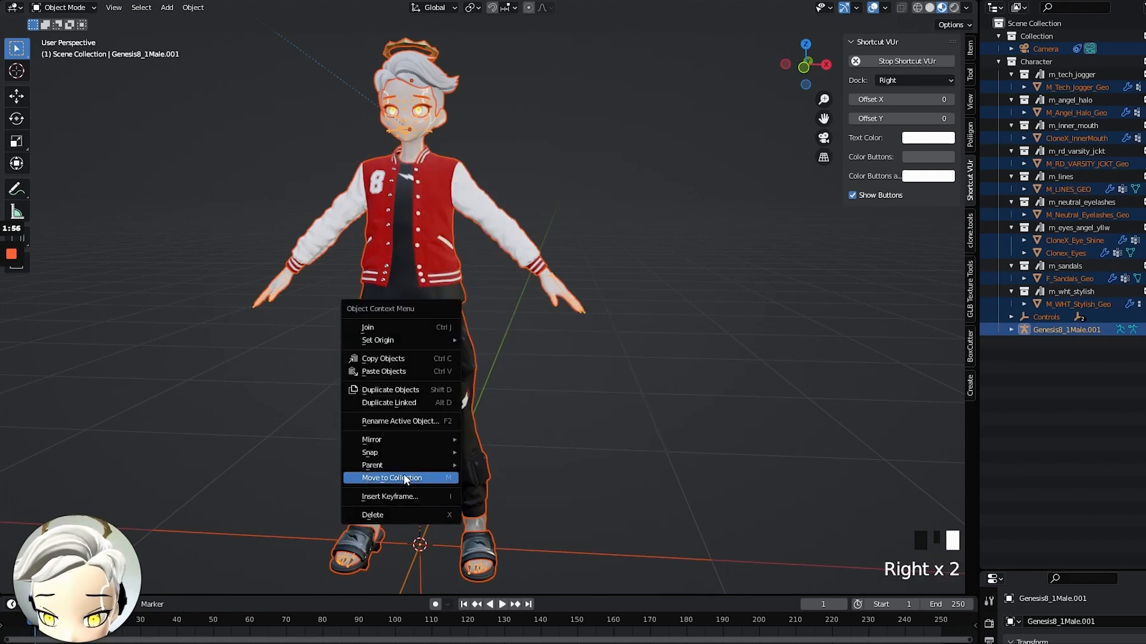
mouse_move(418, 465)
left_click(521, 453)
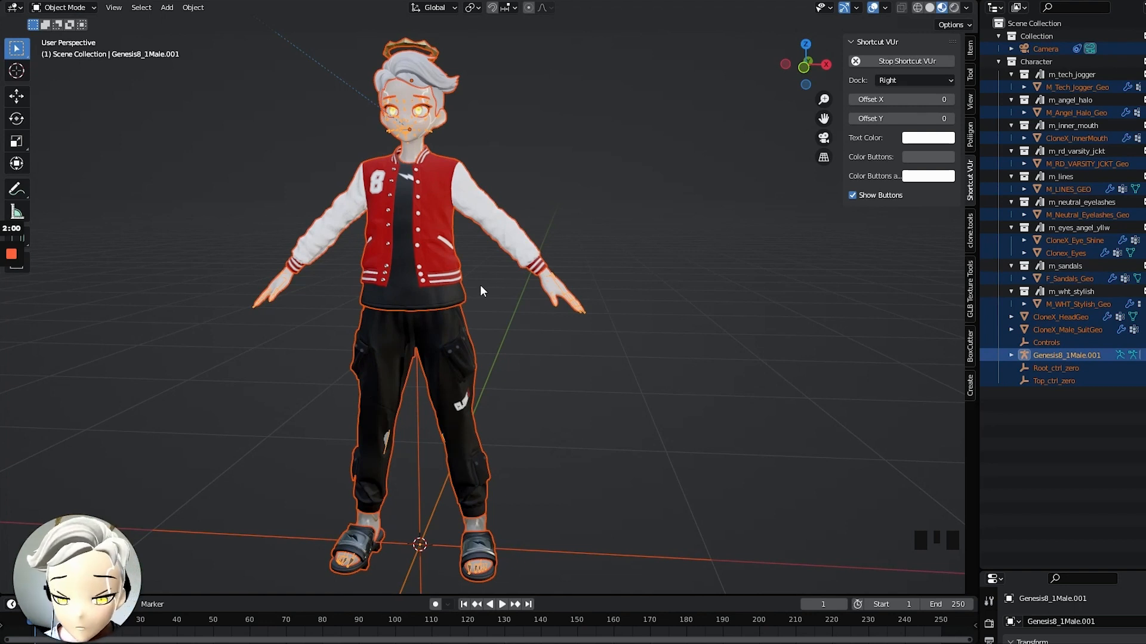
left_click(942, 321)
Delete Collection, Character and every character part collection through m_wht_stylish one by one, keeping their mesh objects
left_click(1027, 37)
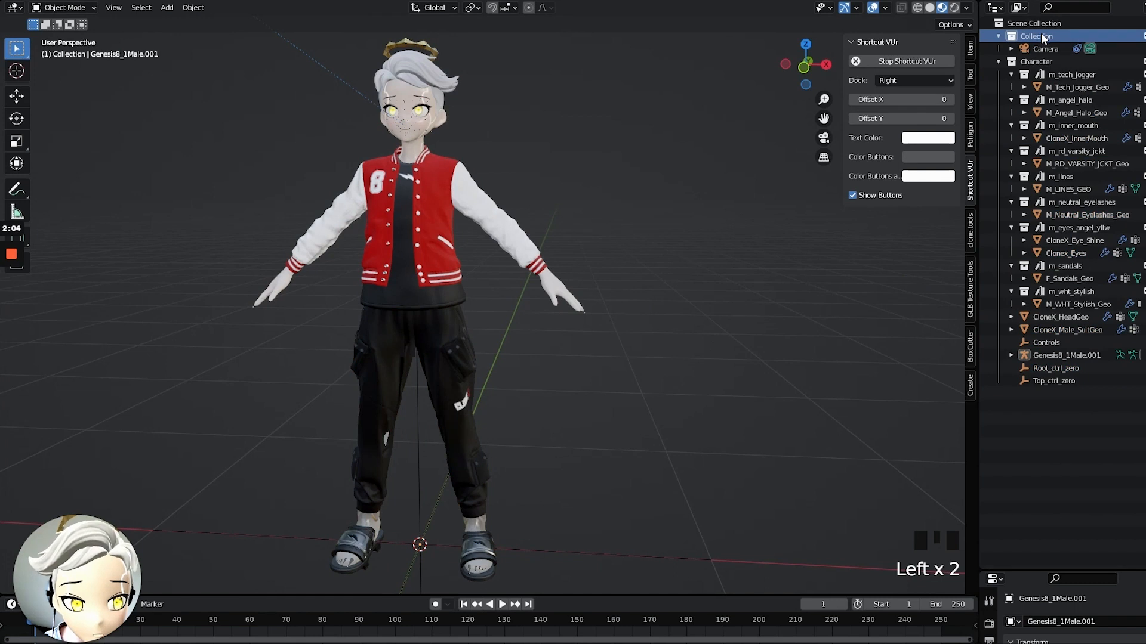
key("x")
left_click(1037, 36)
key("x")
left_click(1044, 36)
key("x")
left_click(1037, 34)
key("x")
left_click(1037, 34)
key("x")
left_click(1036, 34)
key("x")
left_click(1037, 35)
key("x")
key("x")
left_click(1036, 34)
key("x")
left_click(1036, 34)
key("x")
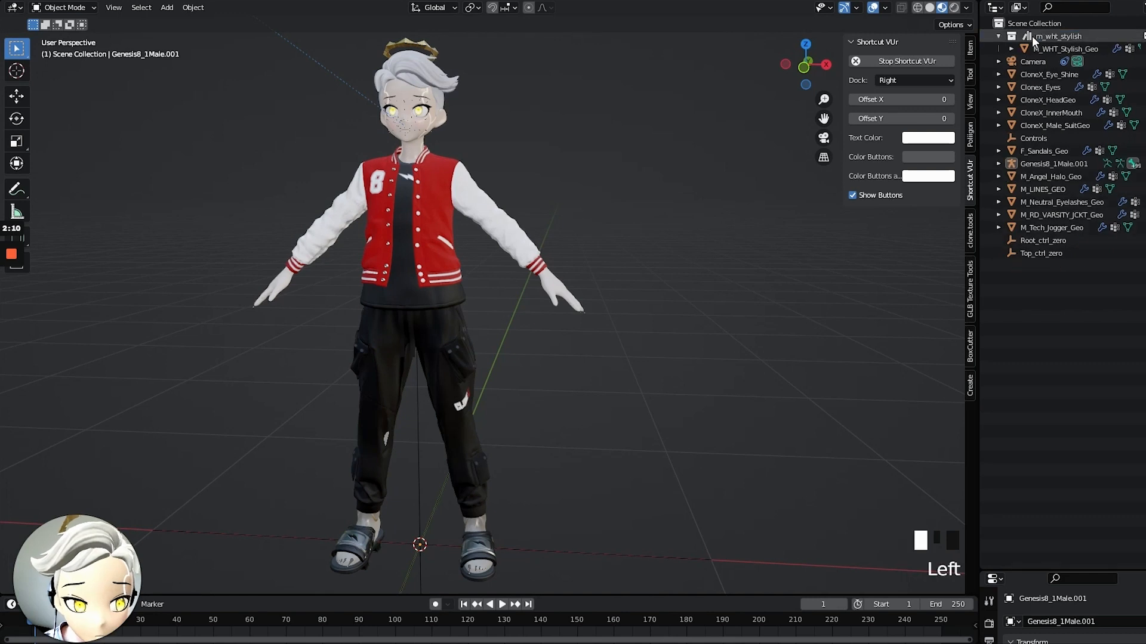
left_click(1032, 37)
key("x")
Delete the camera, the Controls, Root_ctrl_zero and Top_ctrl_zero empties, and the Genesis8_1Male.001 armature
left_click(1034, 38)
key("x")
left_click(1012, 98)
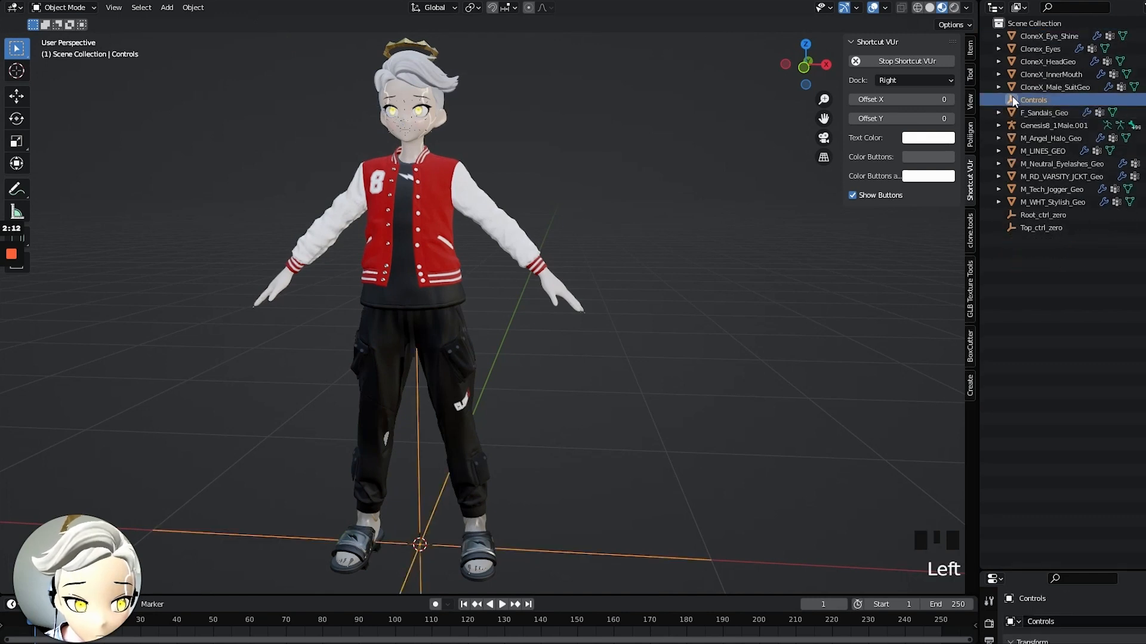
key("x")
left_click(1030, 203)
key("x")
left_click(1030, 203)
key("x")
left_click(1035, 113)
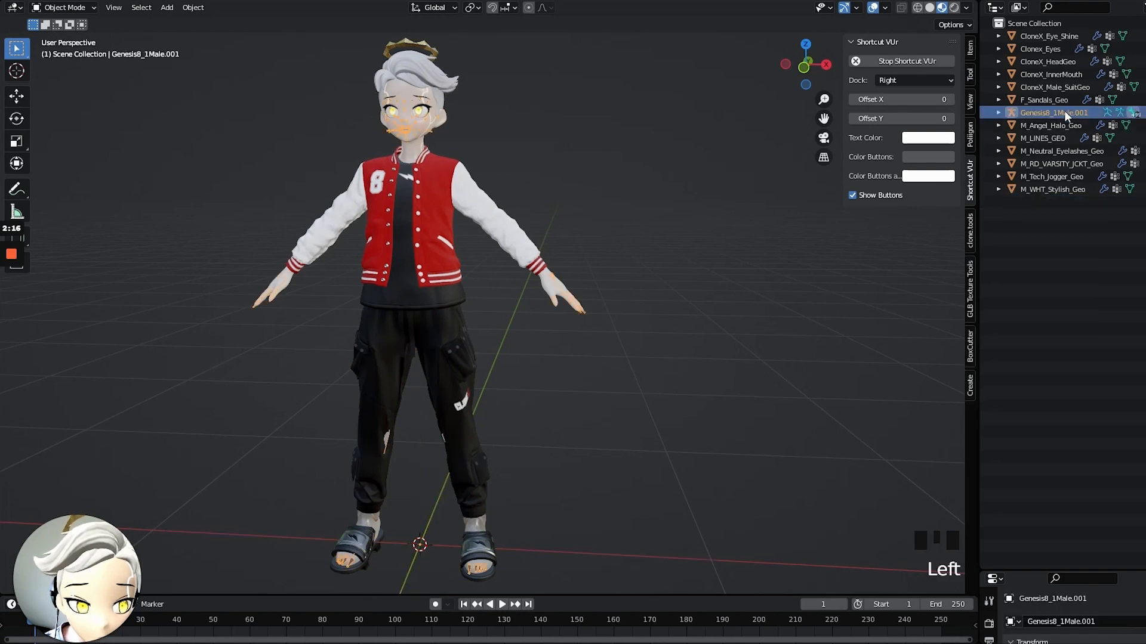
key("x")
Delete the red varsity jacket and the CloneX_Male_SuitGeo body mesh
left_click(371, 203)
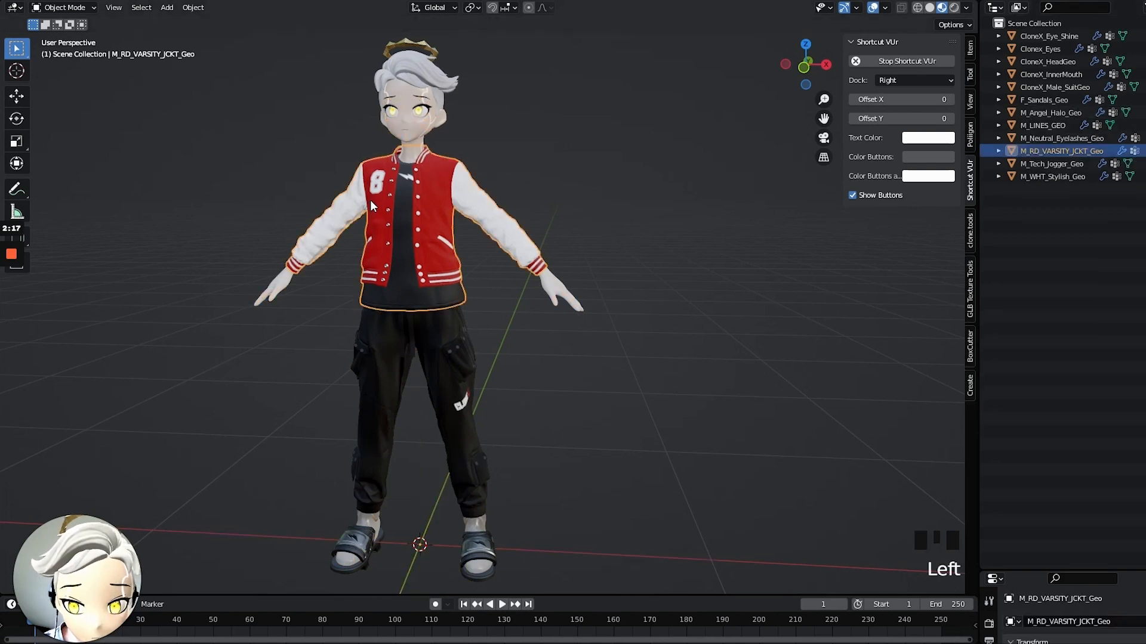
key("x")
left_click(431, 210)
left_click(416, 210)
key("x")
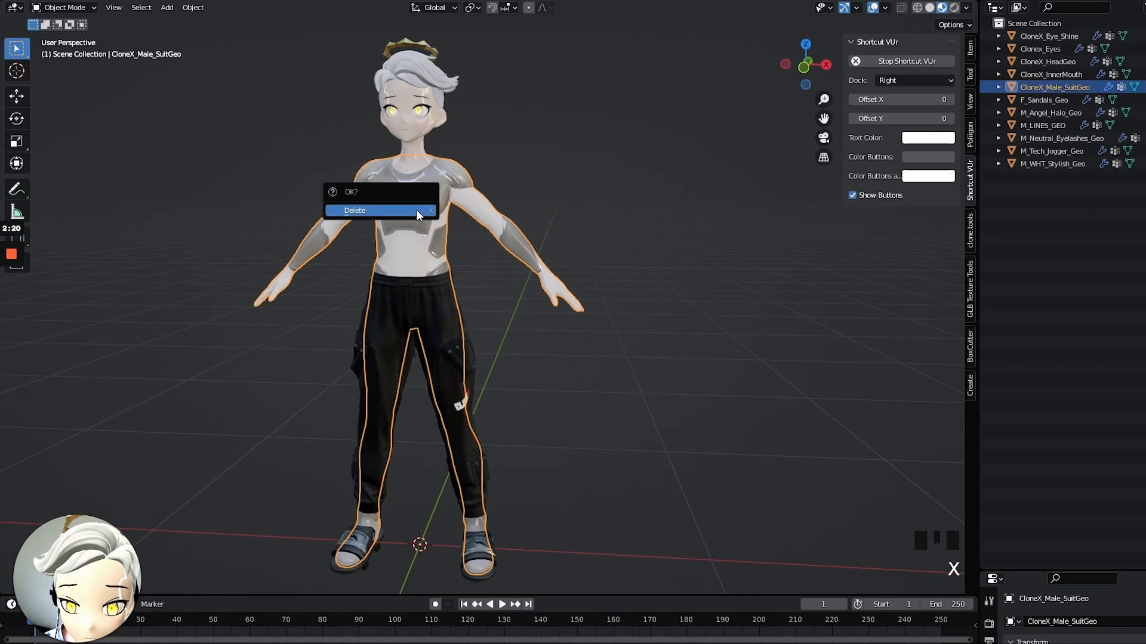
left_click(416, 210)
Delete the jogger pants and the sandals
left_click(431, 312)
key("x")
left_click(430, 312)
left_click(464, 540)
key("x")
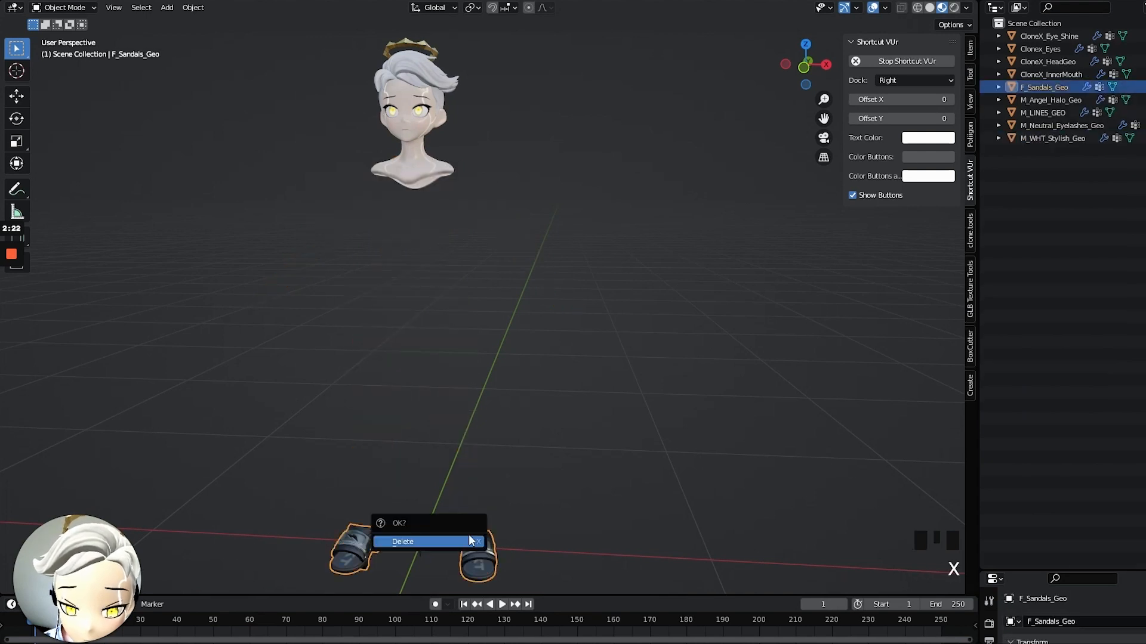
left_click(464, 541)
Enter Edit Mode on the CloneX_HeadGeo mesh and select the open edge loop along the bottom of the shoulders
middle_click_drag(464, 154, 516, 247, "shift")
scroll(515, 247, "up", 4)
middle_click_drag(542, 195, 591, 319, "shift")
scroll(556, 186, "up", 1)
scroll(461, 159, "up", 2)
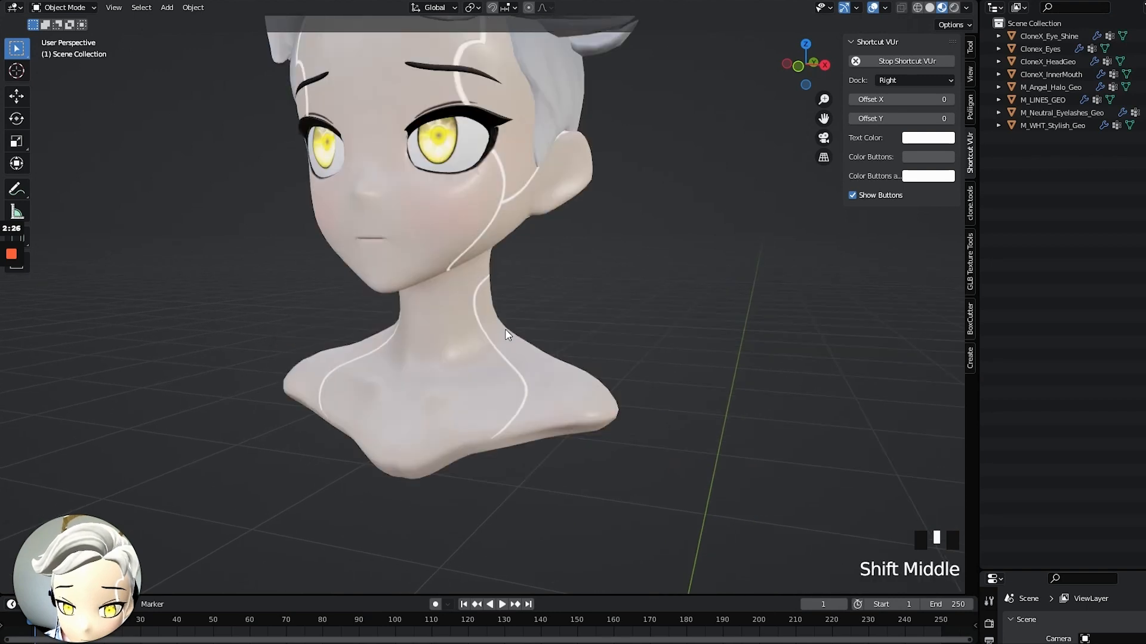
left_click(553, 373)
middle_click_drag(553, 374, 504, 241)
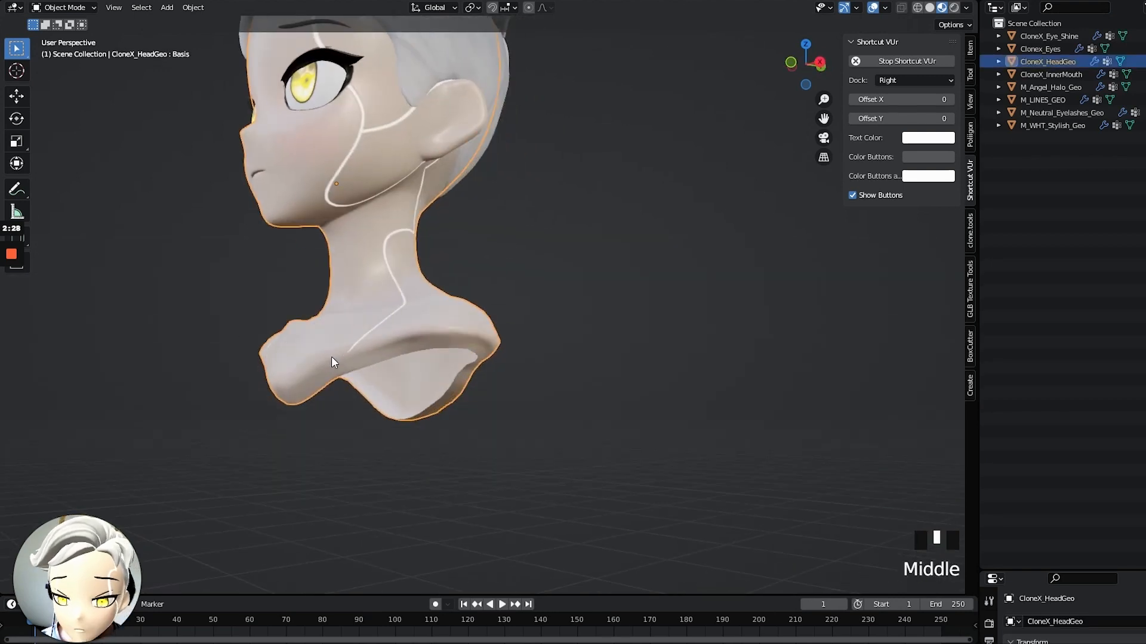
key("Tab")
middle_click_drag(394, 250, 416, 296)
left_click(416, 294, "alt")
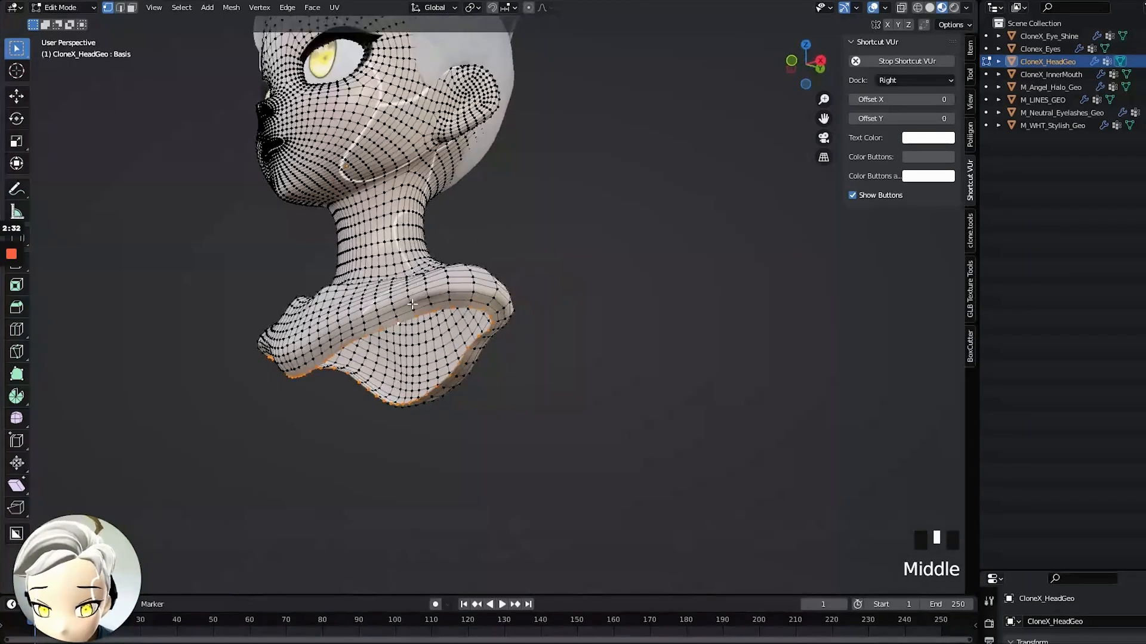
middle_click_drag(489, 288, 486, 304)
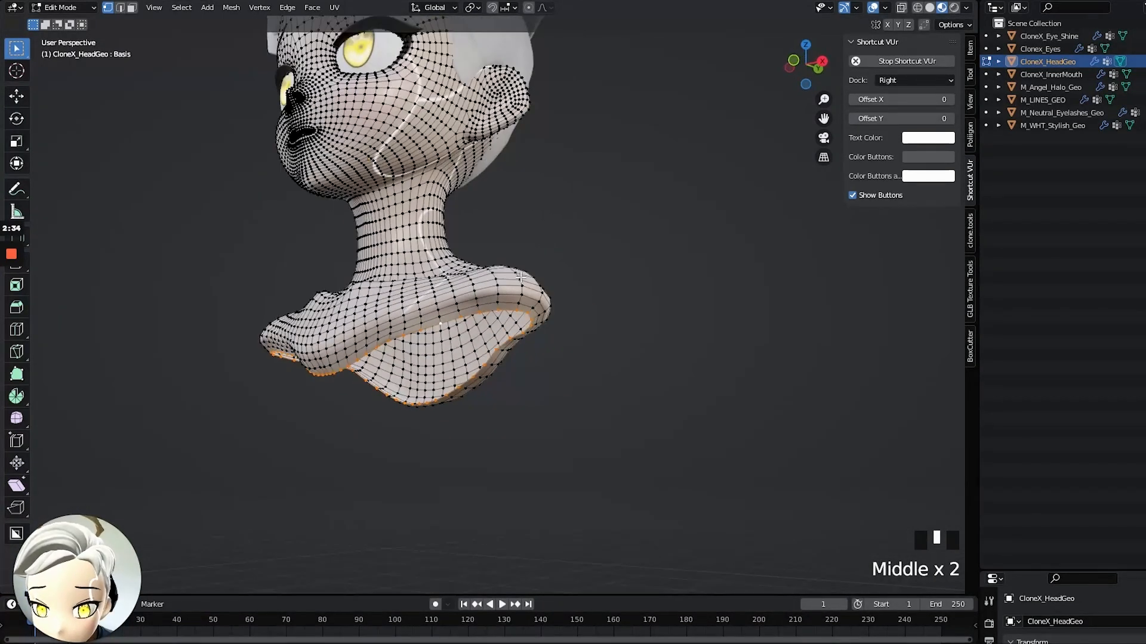
Grow the vertex selection from the bottom edge loop over the shoulders up to the lower neck
key("ctrl+KP_Add")
key("ctrl+KP_Add")
key("ctrl+KP_Add")
key("ctrl+KP_Add")
key("ctrl+KP_Add")
key("ctrl+KP_Add")
key("ctrl+KP_Add")
key("ctrl+KP_Add")
key("ctrl+KP_Add")
key("ctrl+KP_Add")
key("ctrl+KP_Add")
key("ctrl+KP_Add")
key("ctrl+KP_Add")
key("ctrl+KP_Add")
key("ctrl+KP_Add")
key("ctrl+KP_Add")
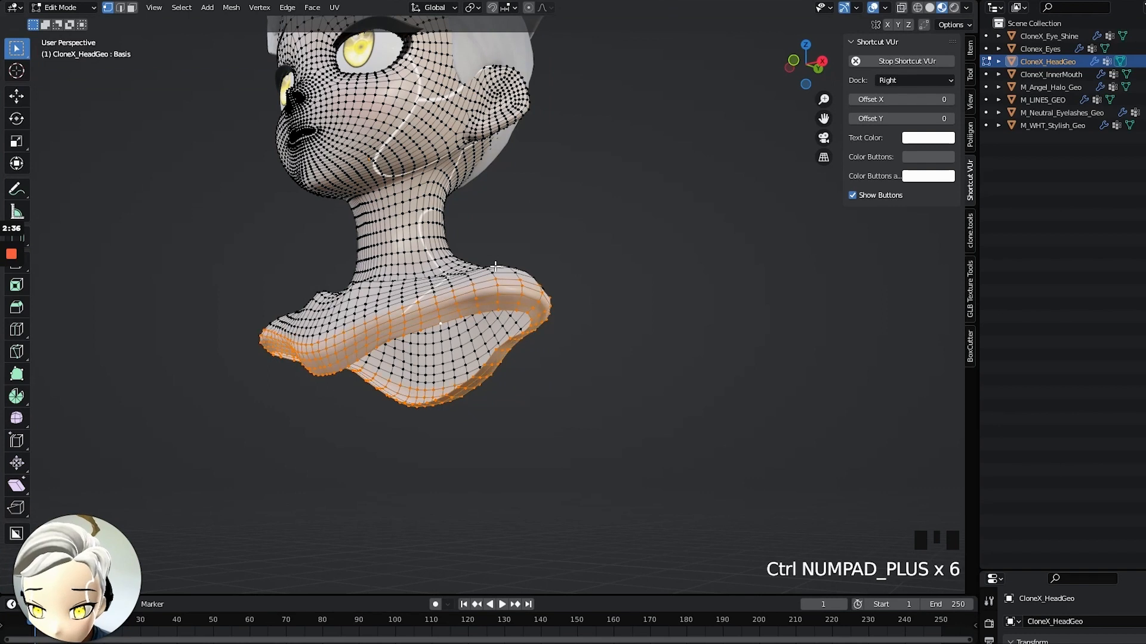
key("ctrl+KP_Add")
key("ctrl+KP_Add")
key("ctrl+KP_Add")
key("ctrl+KP_Add")
key("ctrl+KP_Add")
key("ctrl+KP_Add")
key("ctrl+KP_Add")
key("ctrl+KP_Add")
key("ctrl+KP_Add")
key("ctrl+KP_Add")
key("ctrl+KP_Add")
key("ctrl+KP_Add")
key("ctrl+KP_Add")
key("ctrl+KP_Add")
key("ctrl+KP_Add")
key("ctrl+KP_Add")
key("ctrl+KP_Add")
key("ctrl+KP_Add")
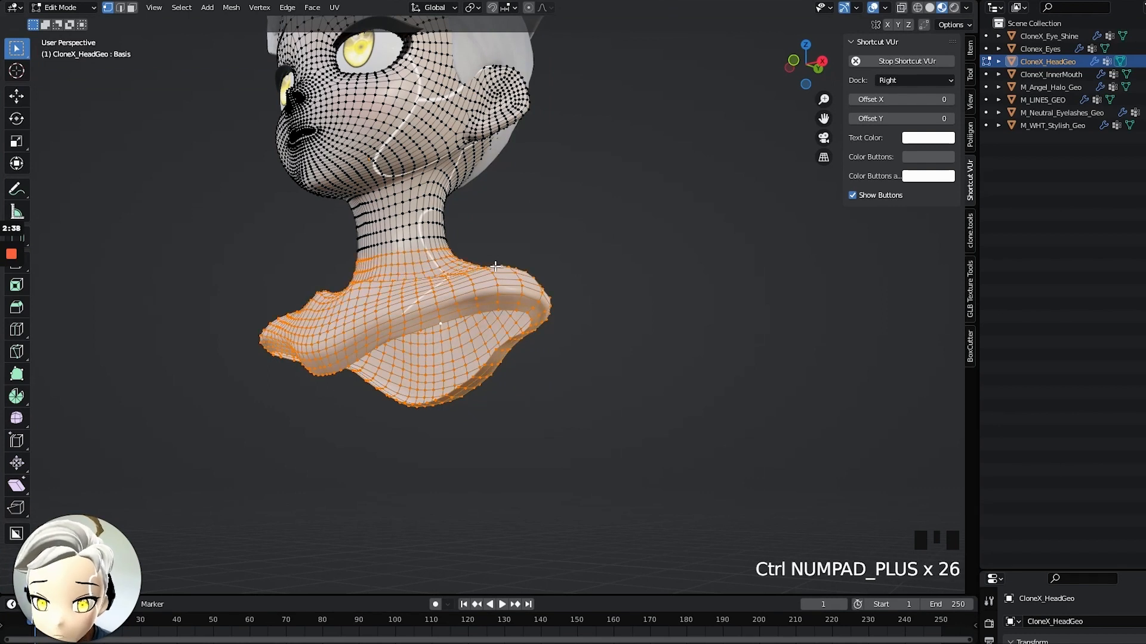
Delete the selected shoulder and neck vertices of CloneX_HeadGeo and return to Object Mode
key("x")
left_click(494, 266)
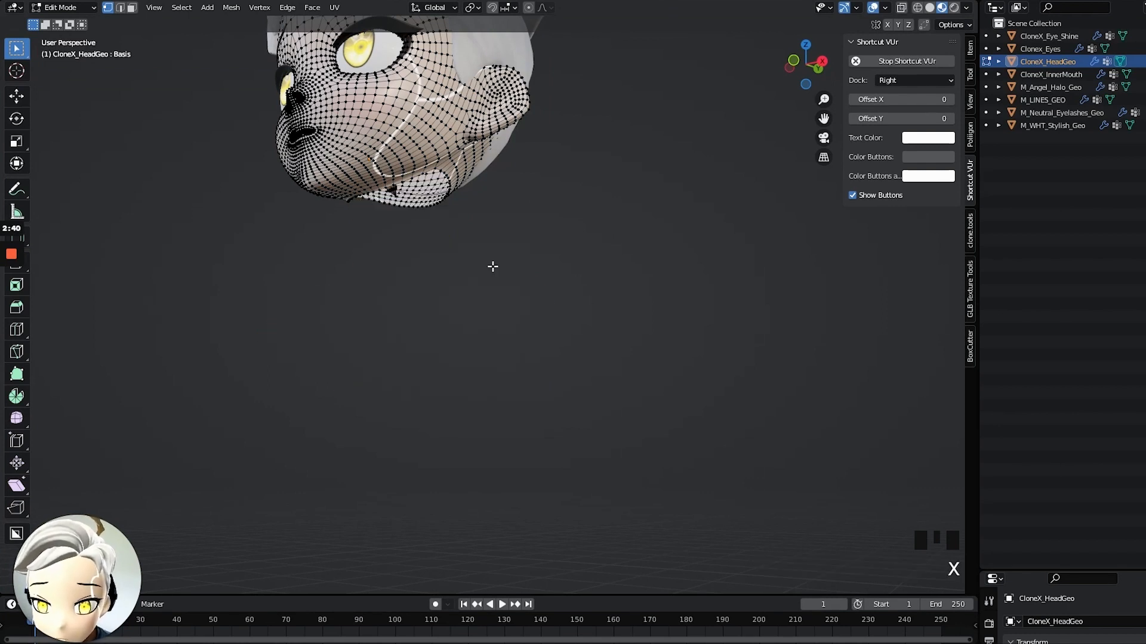
key("Tab")
Select all the head objects and move each one's origin to its geometry
middle_click_drag(520, 192, 512, 223)
key("a")
scroll(464, 159, "down", 2)
middle_click_drag(464, 159, 463, 203, "shift")
right_click(467, 90)
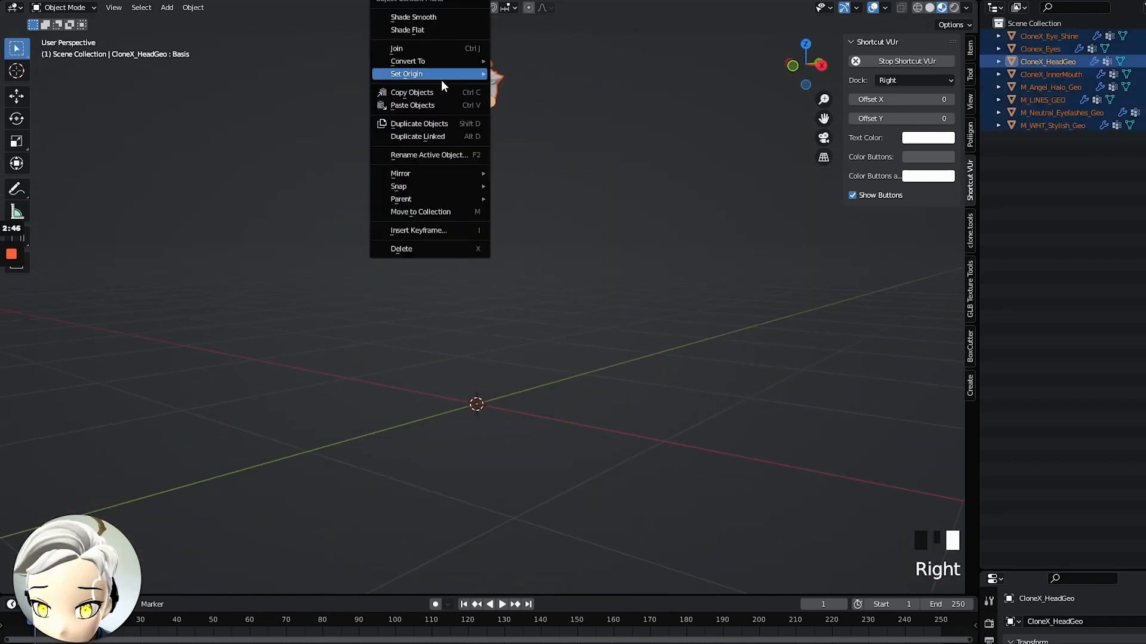
mouse_move(442, 75)
left_click(571, 88)
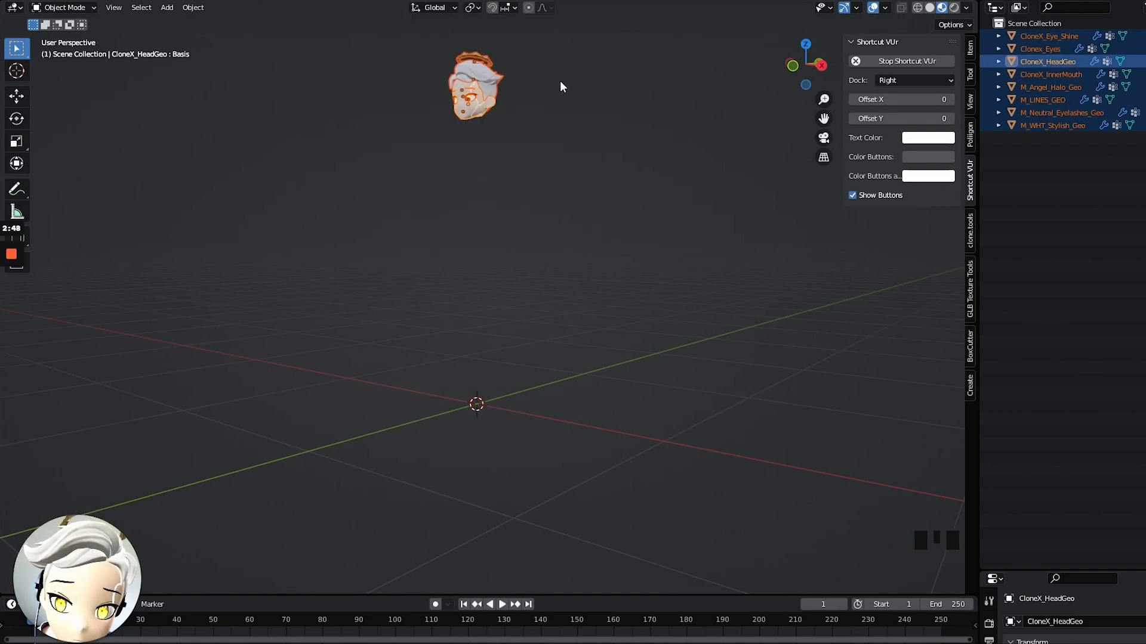
Move all the head objects down along global Z by about 1.45 m to the world origin
scroll(485, 83, "up", 2)
middle_click_drag(485, 84, 546, 120)
scroll(488, 179, "down", 4)
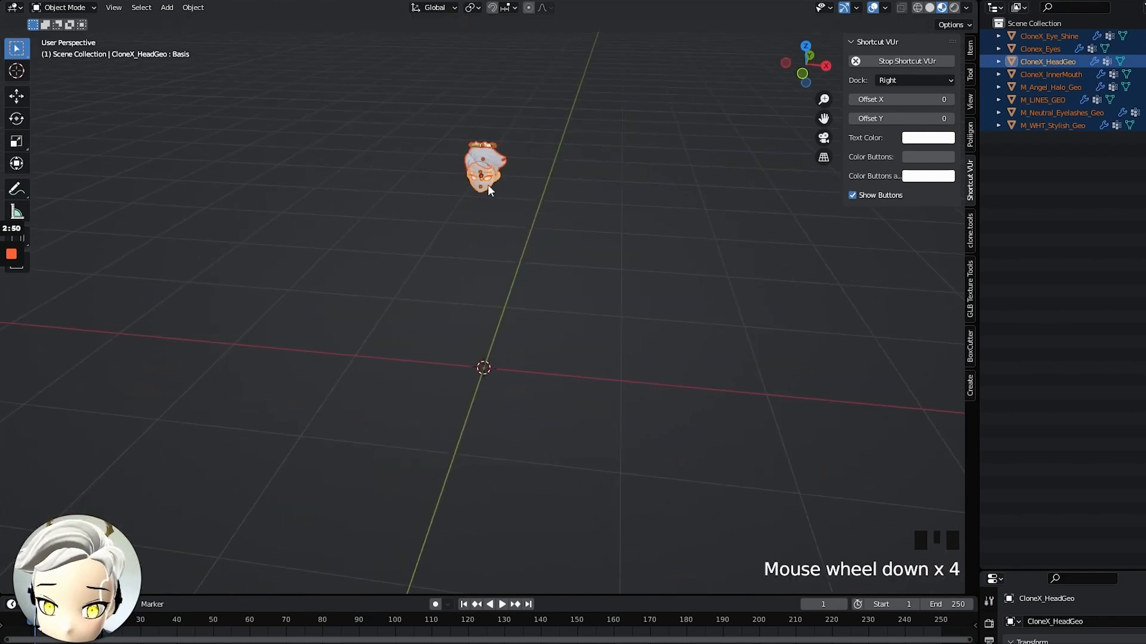
scroll(486, 146, "up", 3)
middle_click_drag(486, 146, 499, 77)
middle_click_drag(583, 196, 512, 223)
key("g")
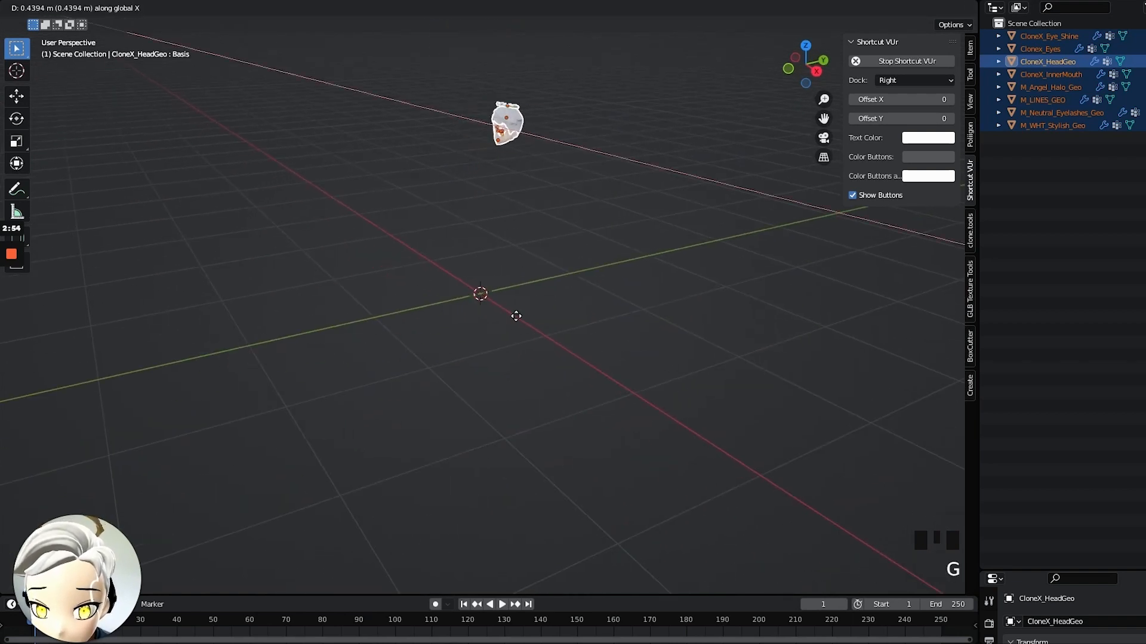
key("z")
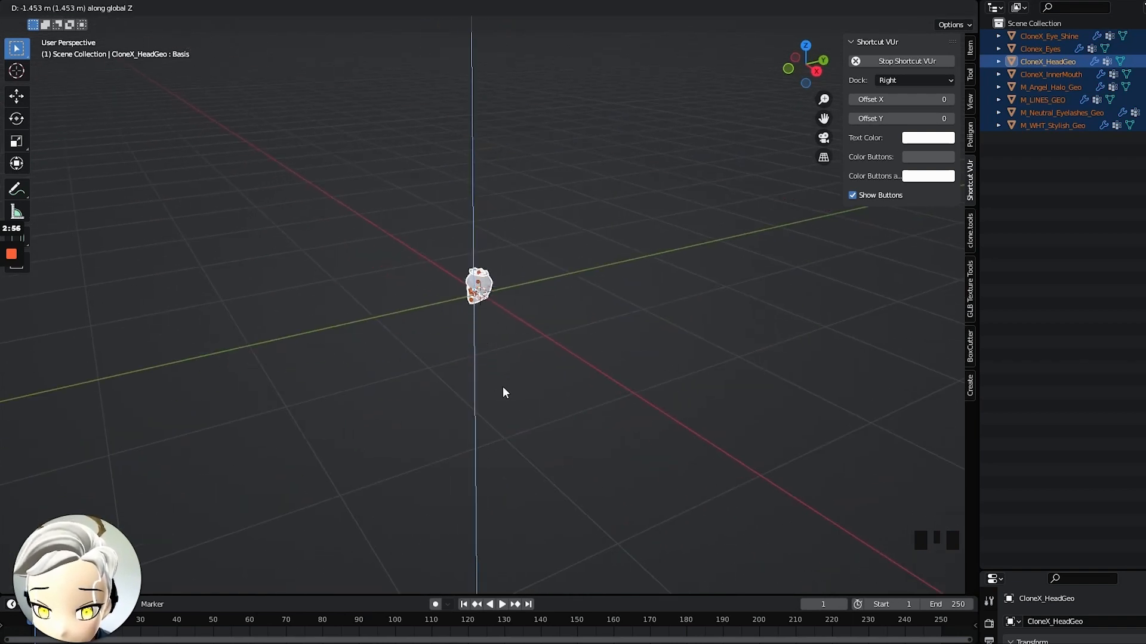
left_click(504, 392)
Fine-tune the height of the whole head along the Z axis around the world origin
scroll(504, 334, "up", 10)
middle_click_drag(507, 224, 605, 203)
middle_click_drag(467, 226, 588, 210, "shift")
middle_click_drag(587, 210, 677, 209)
key("g")
key("z")
left_click(681, 258)
Inspect the repositioned head from the side, front and above
middle_click_drag(674, 248, 531, 280)
middle_click_drag(491, 242, 568, 227)
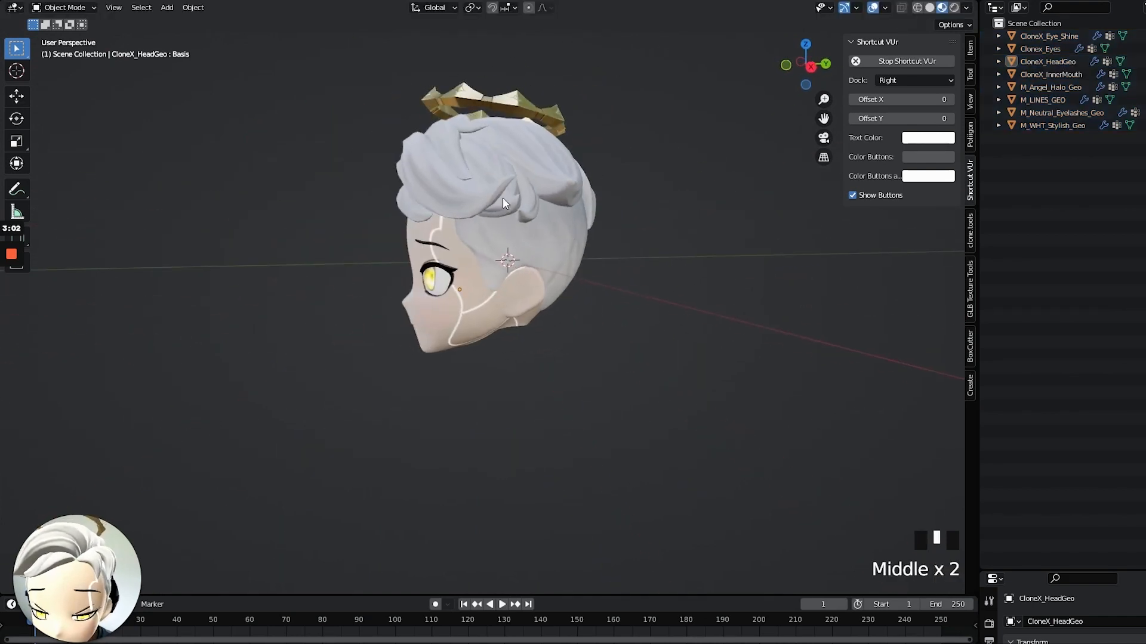
scroll(491, 269, "down", 2)
middle_click_drag(492, 270, 620, 259)
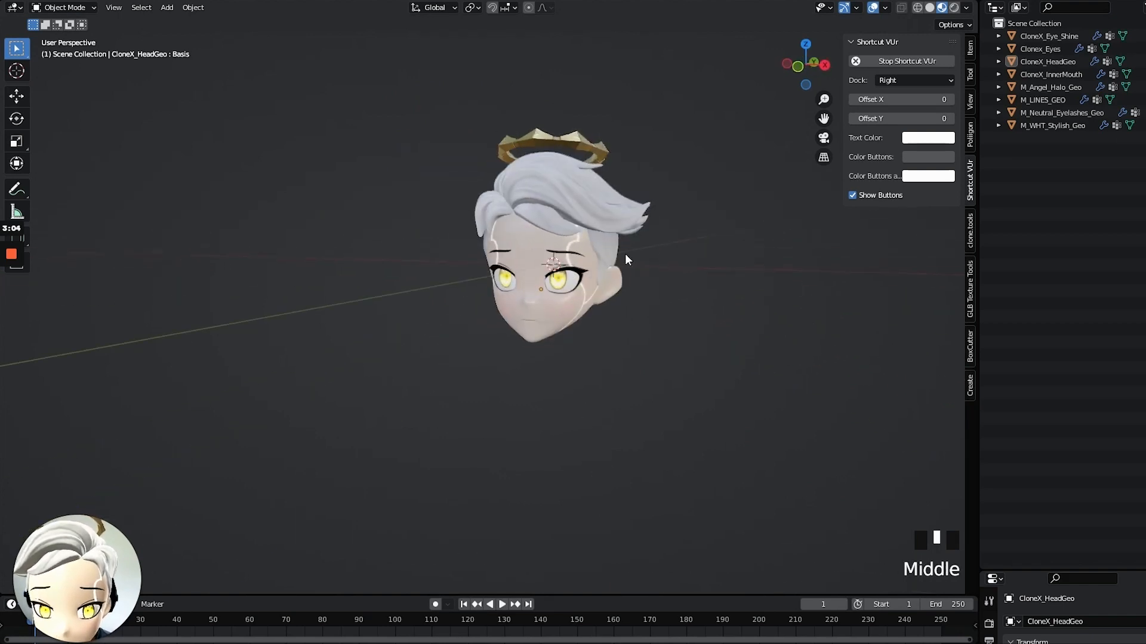
scroll(597, 229, "down", 2)
middle_click_drag(716, 190, 622, 234)
scroll(621, 235, "up", 4)
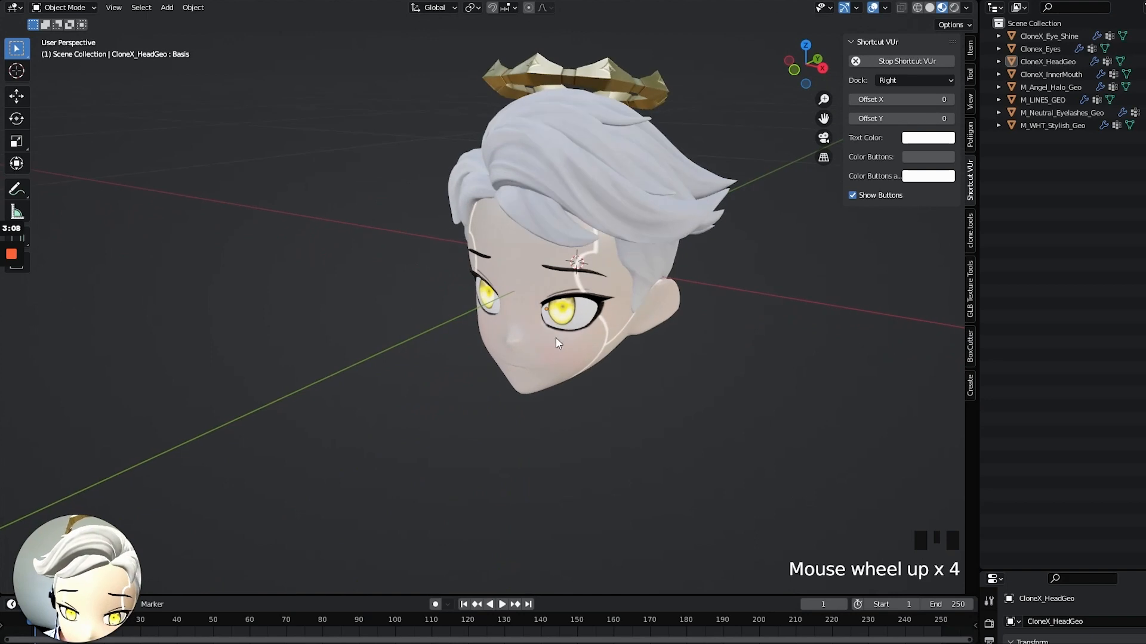
Separate the nearer eye's linked geometry from the CloneX_Eye_Shine mesh into its own object
middle_click_drag(543, 349, 580, 295)
left_click(521, 272)
key("Tab")
left_click(551, 293)
left_click(551, 293)
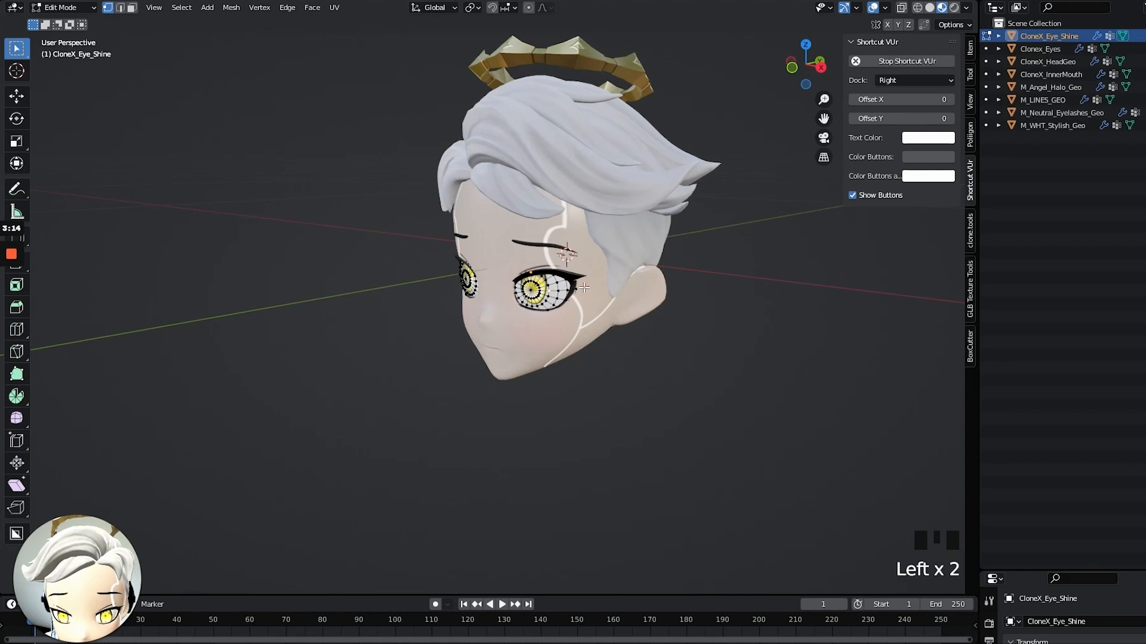
scroll(586, 291, "up", 1)
key("ctrl+l")
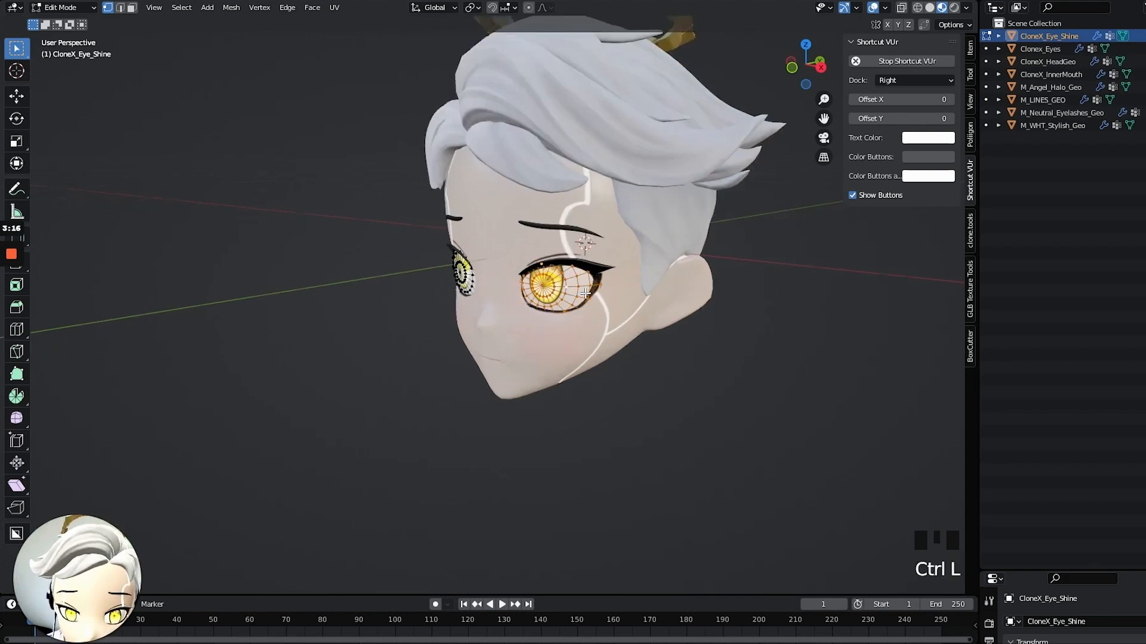
key("p")
left_click(586, 293)
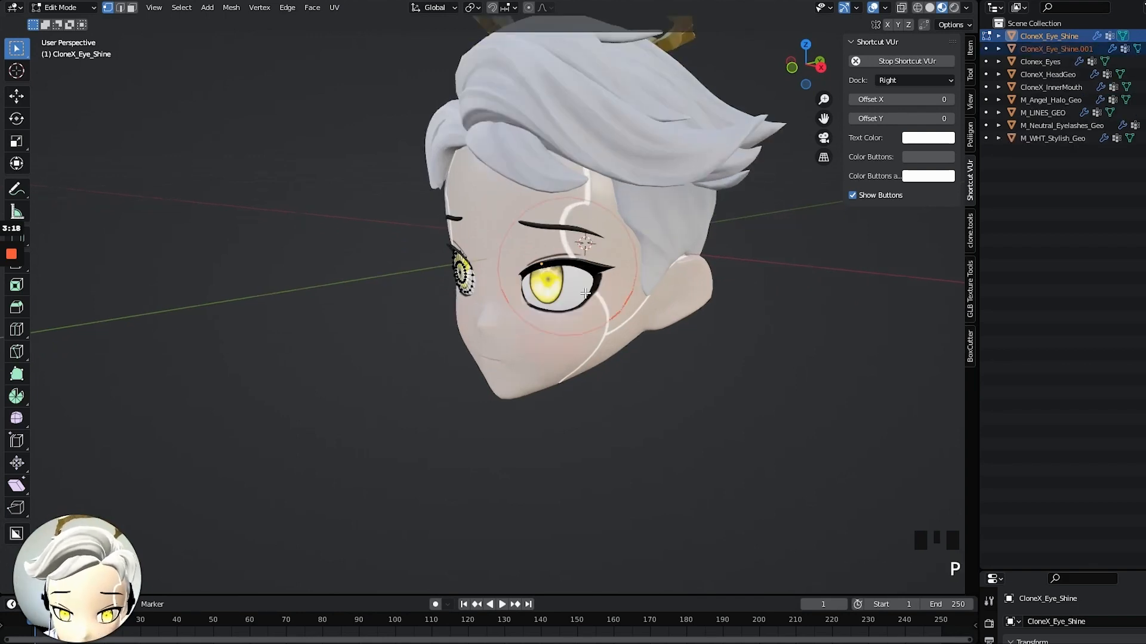
Return to Object Mode and delete both CloneX_Eye_Shine and CloneX_Eye_Shine.001
key("Tab")
left_click(1039, 34)
left_click(1048, 48)
left_click(1045, 35, "shift")
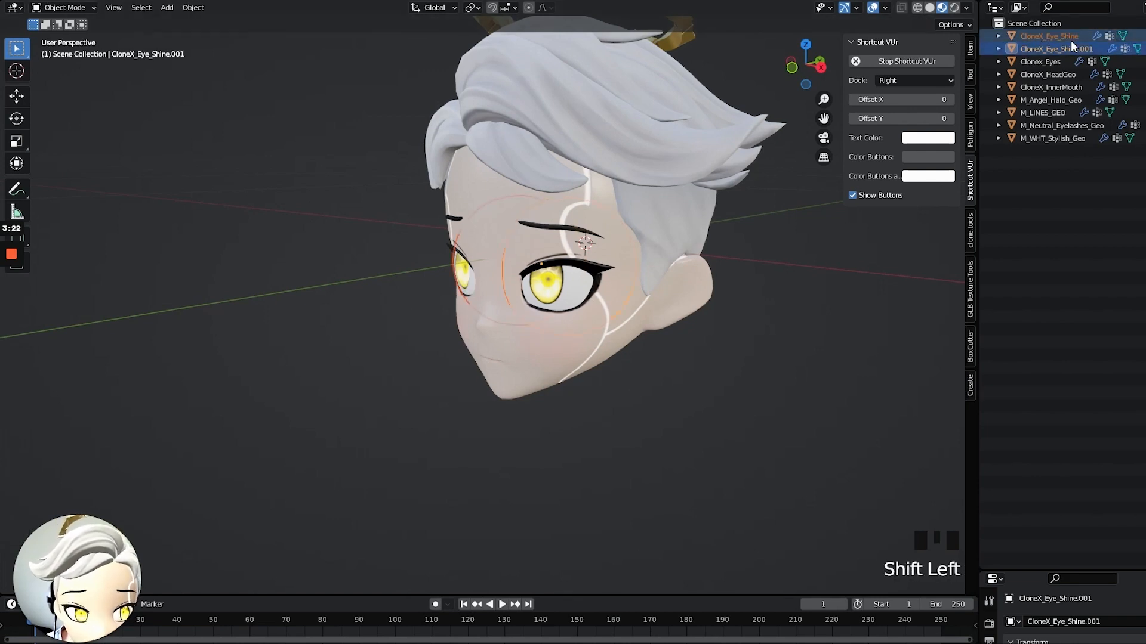
key("x")
left_click(582, 207)
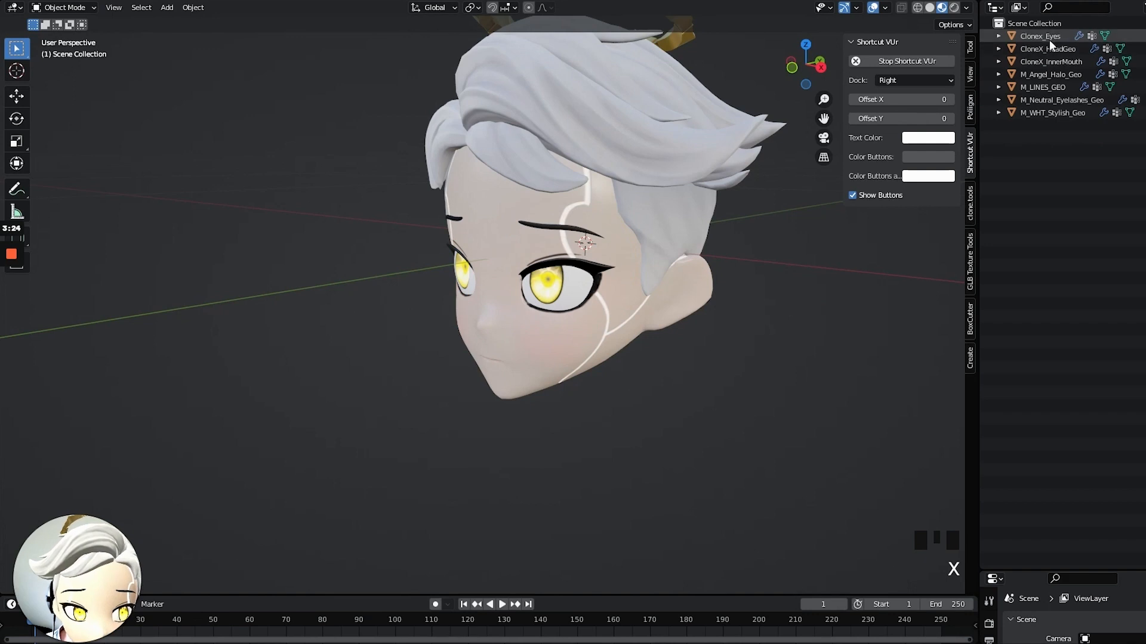
Separate the nearer eye's linked geometry from the Clonex_Eyes mesh into its own object and return to Object Mode
left_click(604, 253)
key("Tab")
left_click(565, 279)
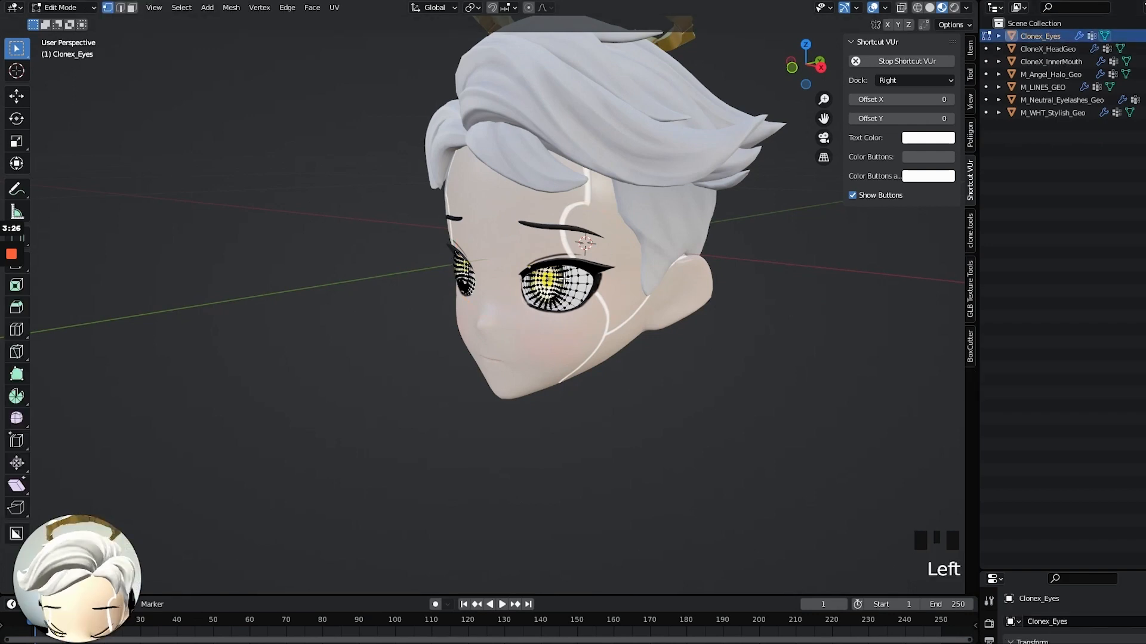
key("ctrl+l")
key("p")
left_click(565, 279)
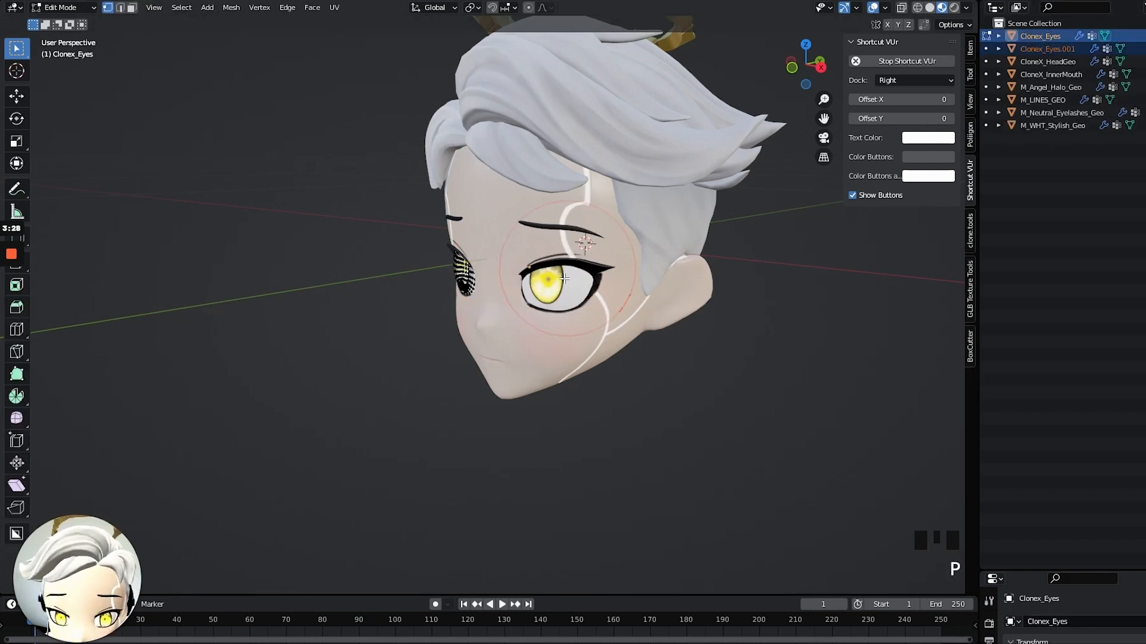
key("Tab")
key("Tab")
key("Tab")
key("Tab")
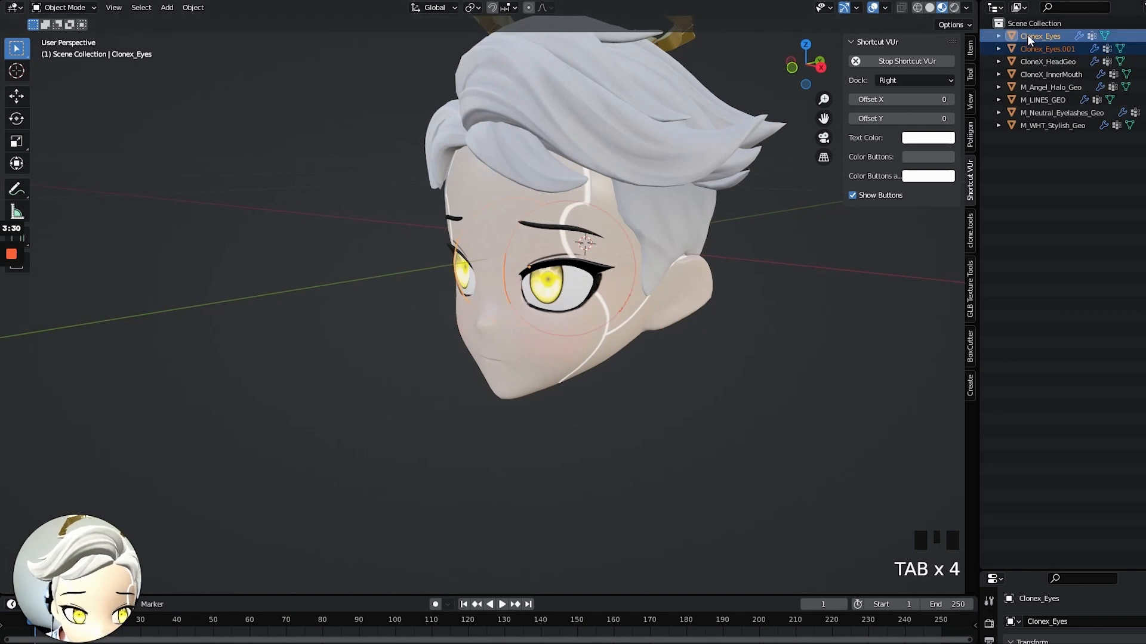
Rename the Clonex_Eyes object to Eye_left
left_click(1027, 35)
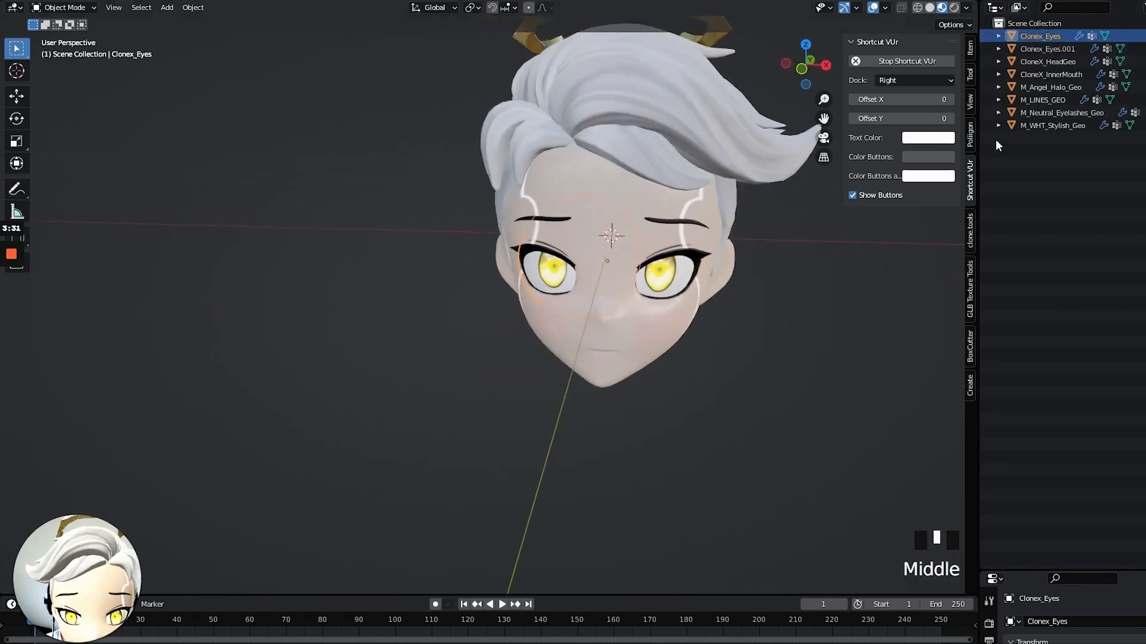
double_click(1041, 35)
type("E")
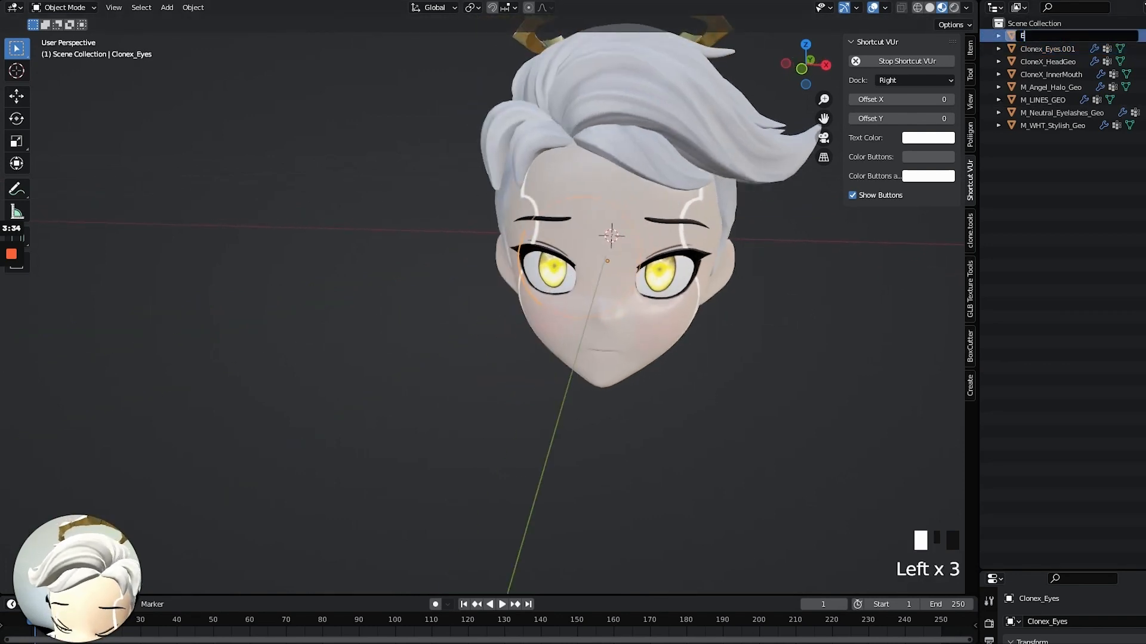
type("ye_left")
key("Return")
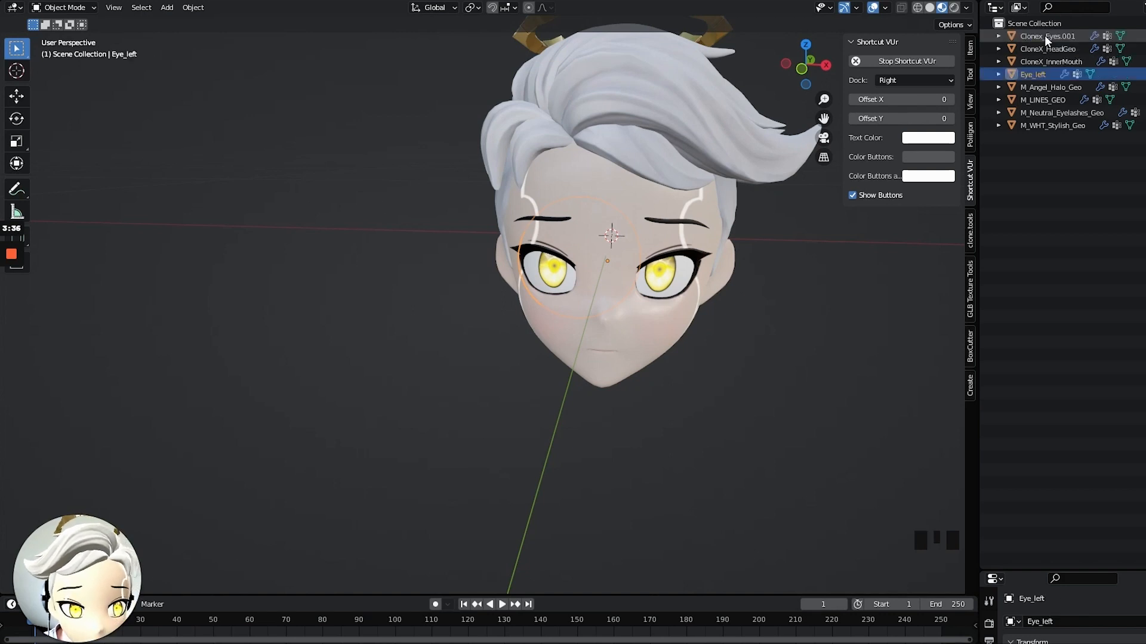
Rename the Clonex_Eyes.001 object to Eye_right
left_click(1044, 36)
left_click(1071, 36)
double_click(1070, 36)
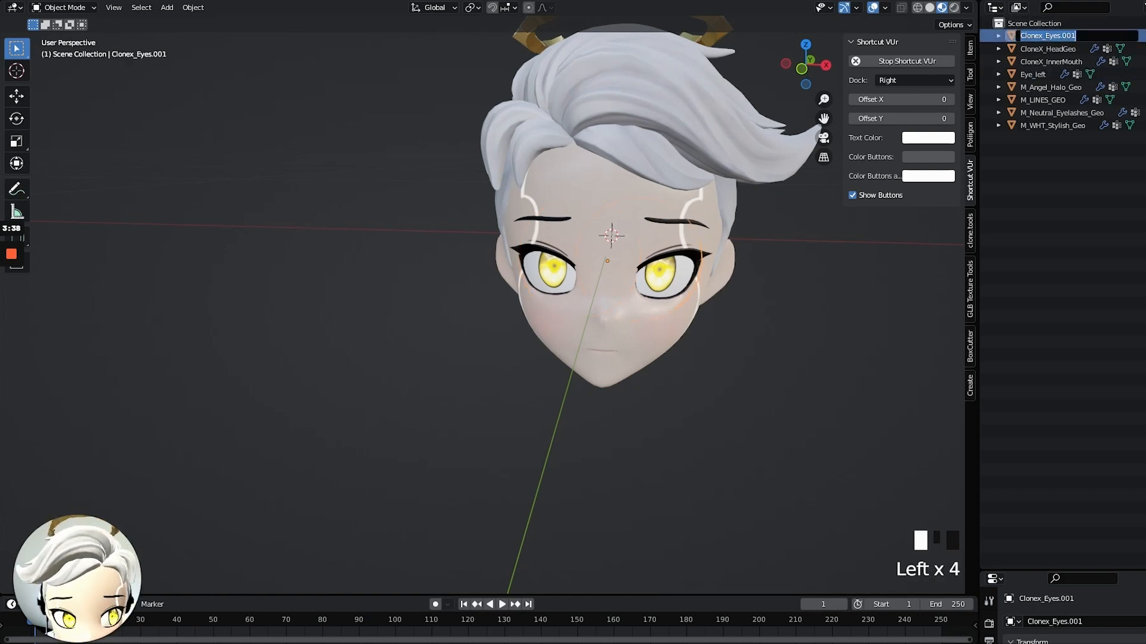
type("Eye_ri")
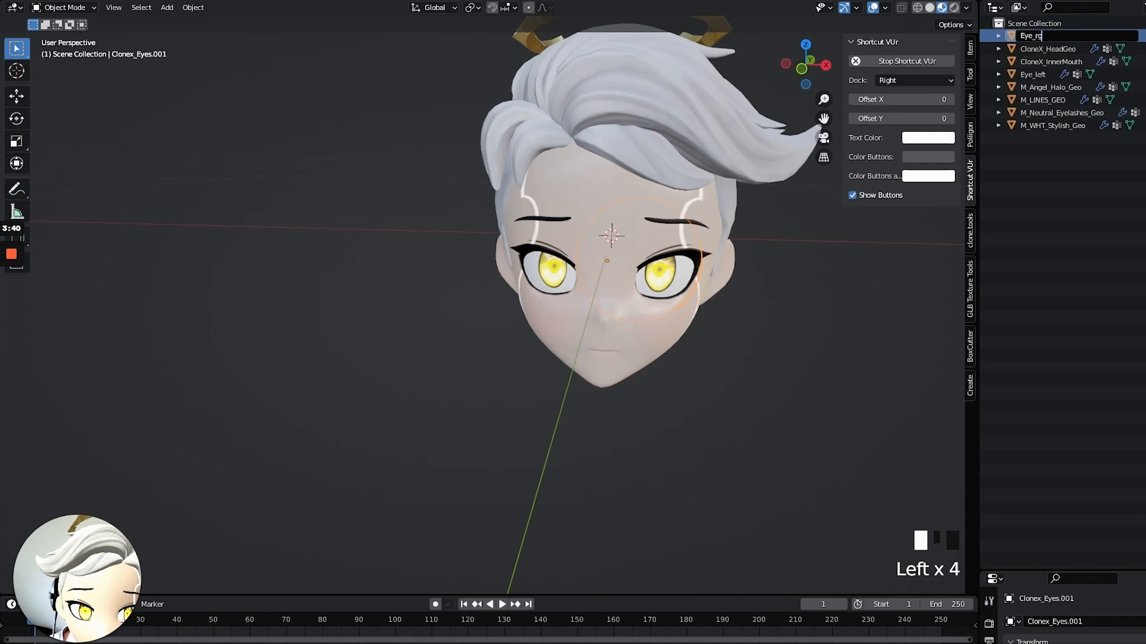
type("gh")
key("BackSpace")
key("BackSpace")
type("ght")
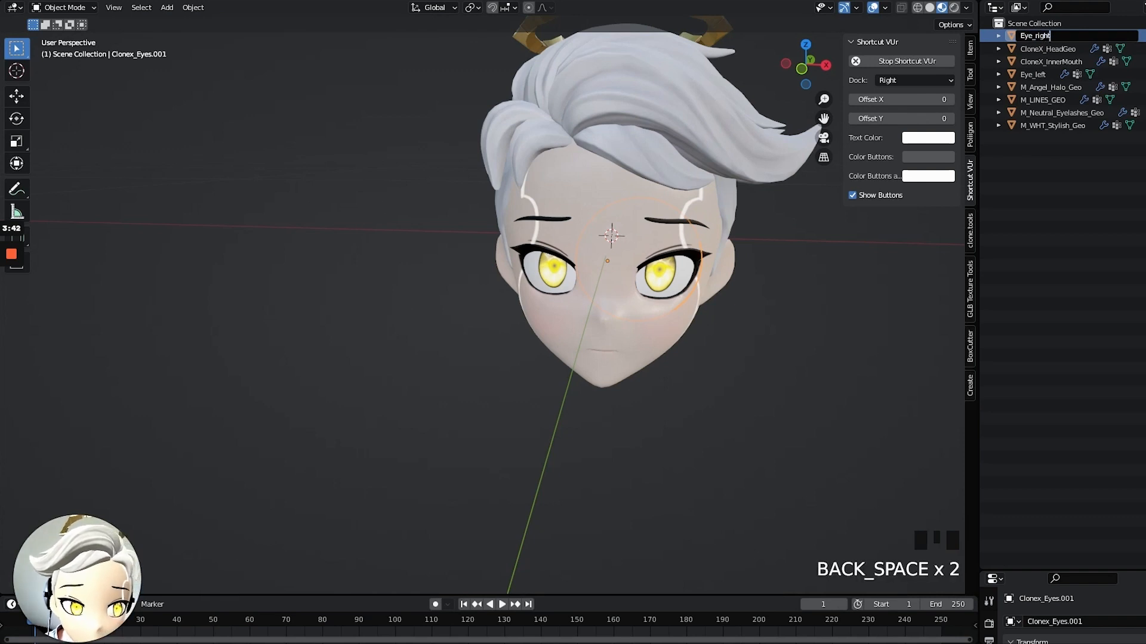
key("Return")
Check which part of the head the inner mouth, eye, halo, lines and hair objects each represent, then clear the selection
left_click(1049, 49)
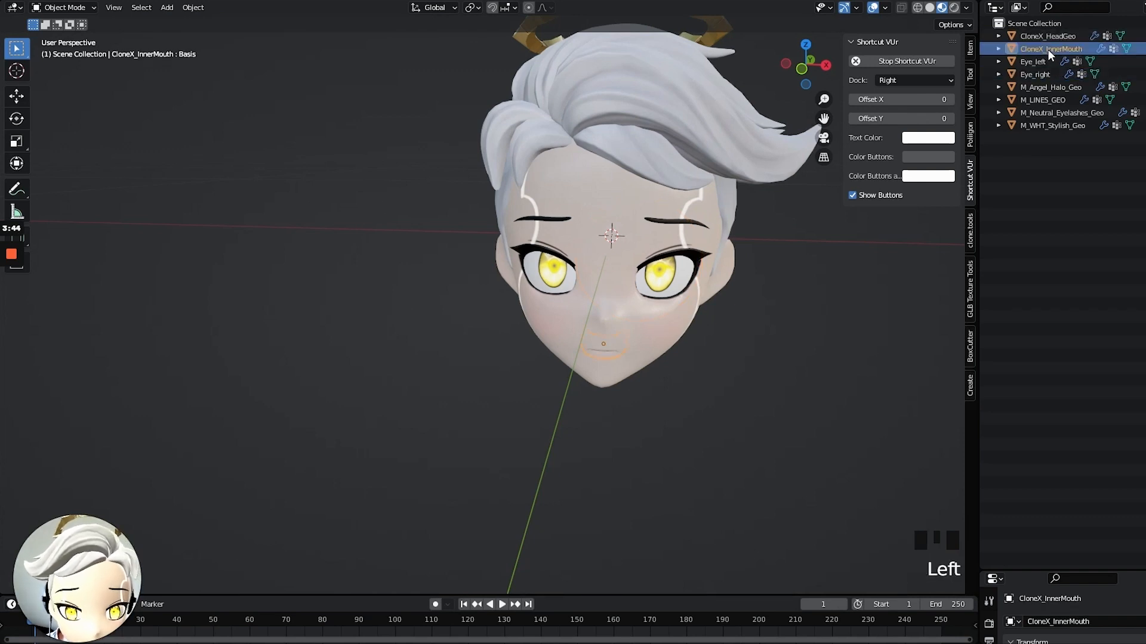
left_click(1041, 62)
left_click(1039, 74)
left_click(1043, 87)
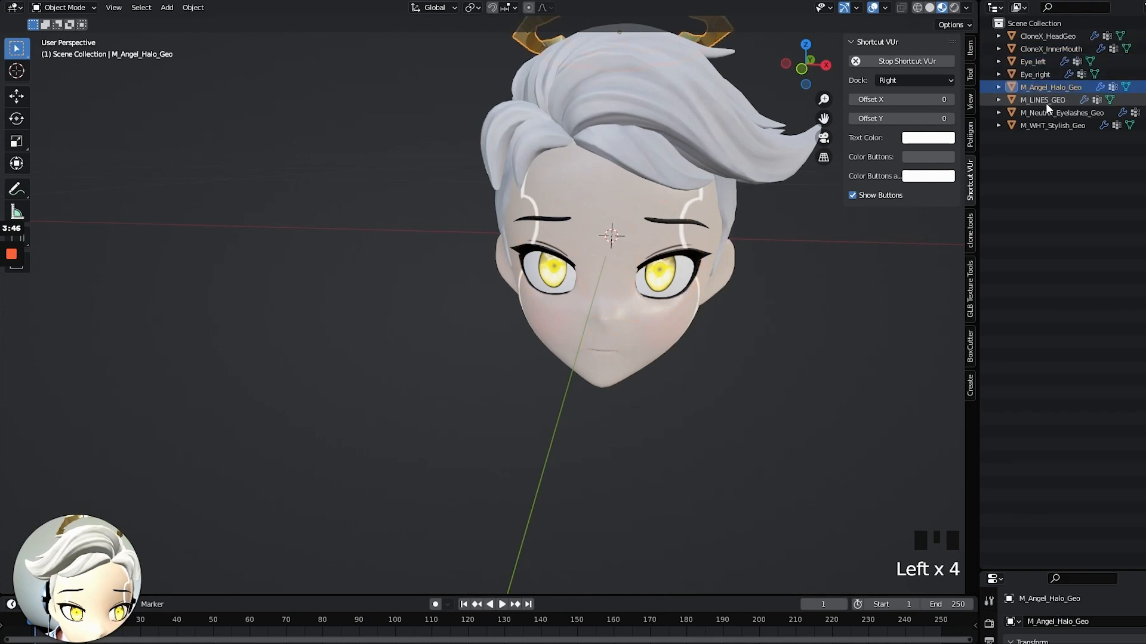
left_click(1044, 87)
left_click(1050, 125)
left_click(1044, 100)
scroll(686, 185, "down", 4)
middle_click_drag(686, 185, 661, 246)
left_click(661, 247)
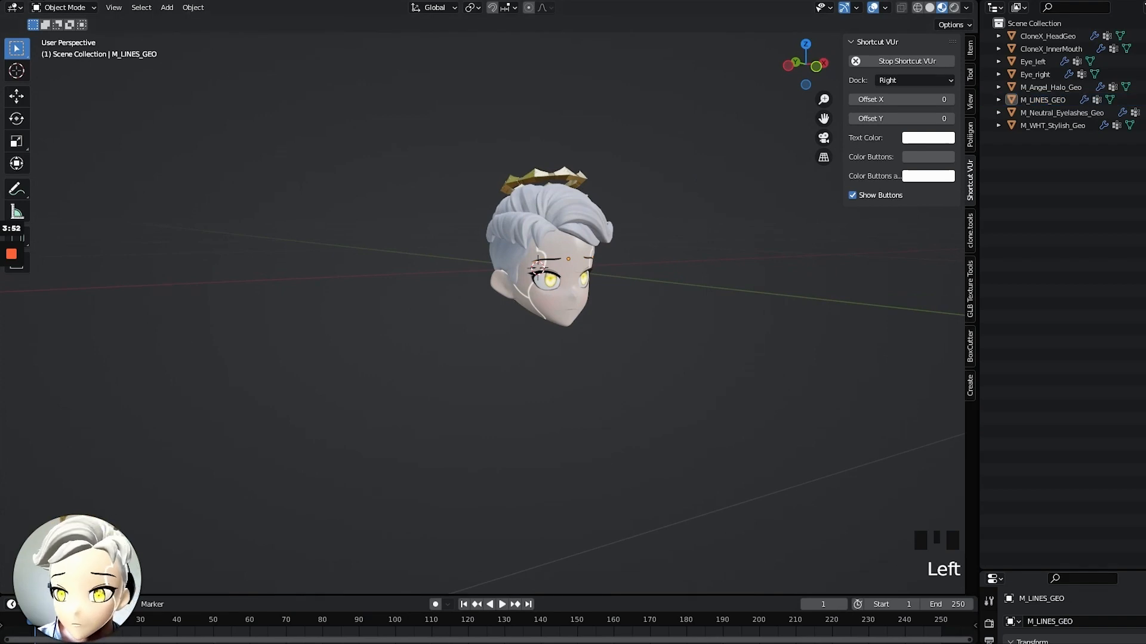
Start a glTF 2.0 export and expand the Include, Transform, Geometry and Animation settings
left_click(27, 1)
mouse_move(55, 176)
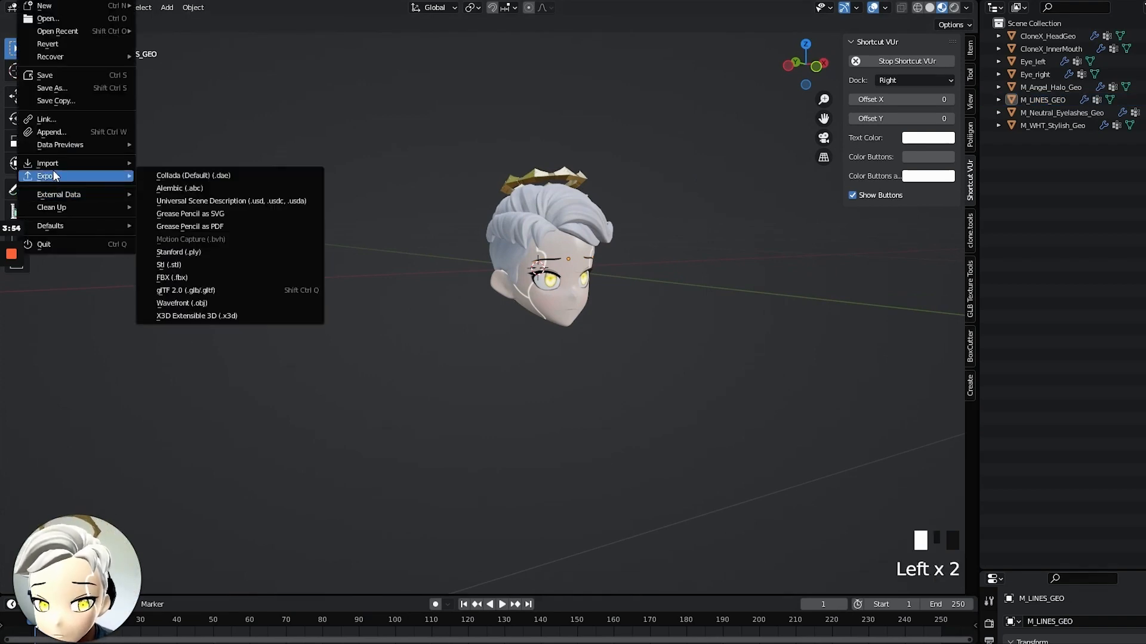
left_click(184, 291)
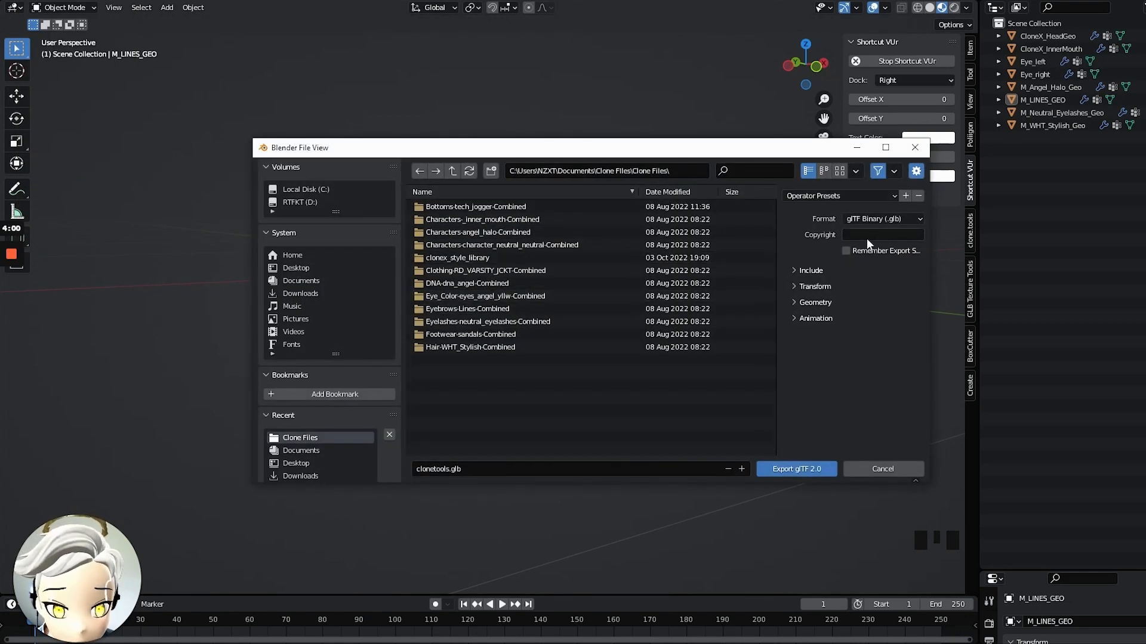
left_click(808, 268)
left_click(810, 421)
left_click(806, 393)
left_click(811, 422)
scroll(812, 317, "down", 1)
scroll(841, 223, "down", 3)
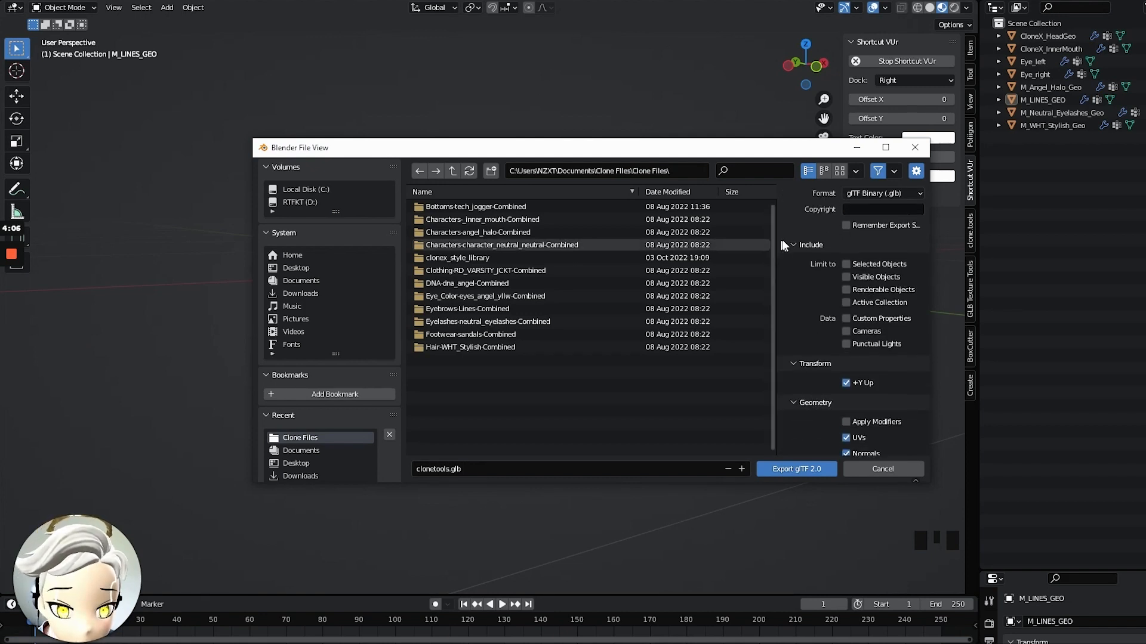
scroll(806, 235, "down", 5)
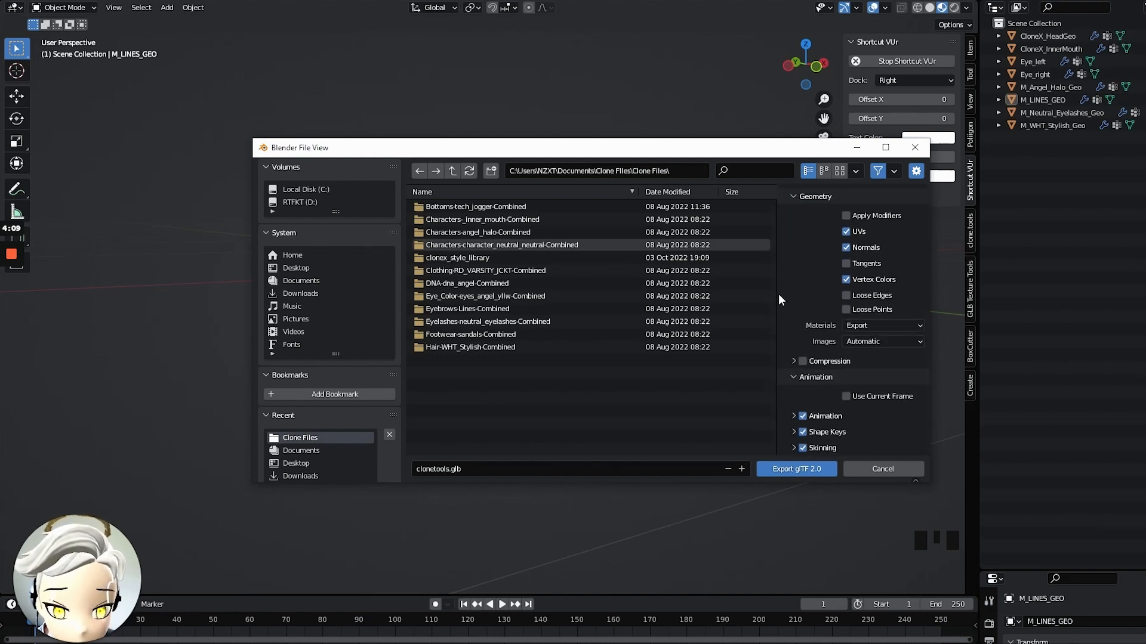
Set the export's Materials option to No export and export the scene as clonetools.glb in the Clone Files folder
left_click(869, 338)
left_click(868, 324)
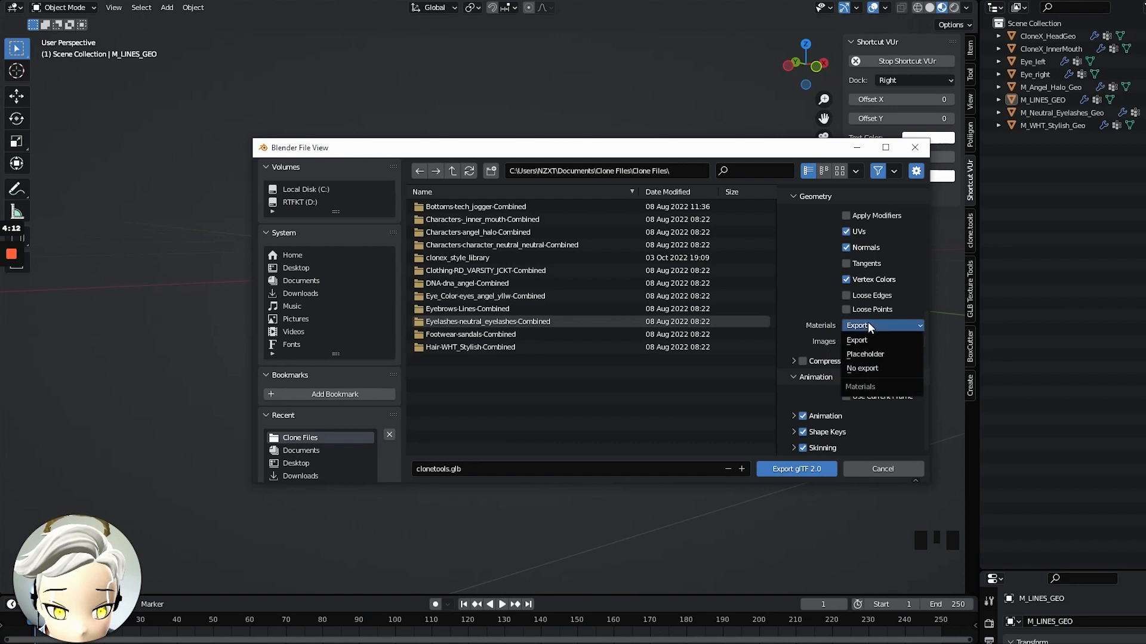
left_click(855, 375)
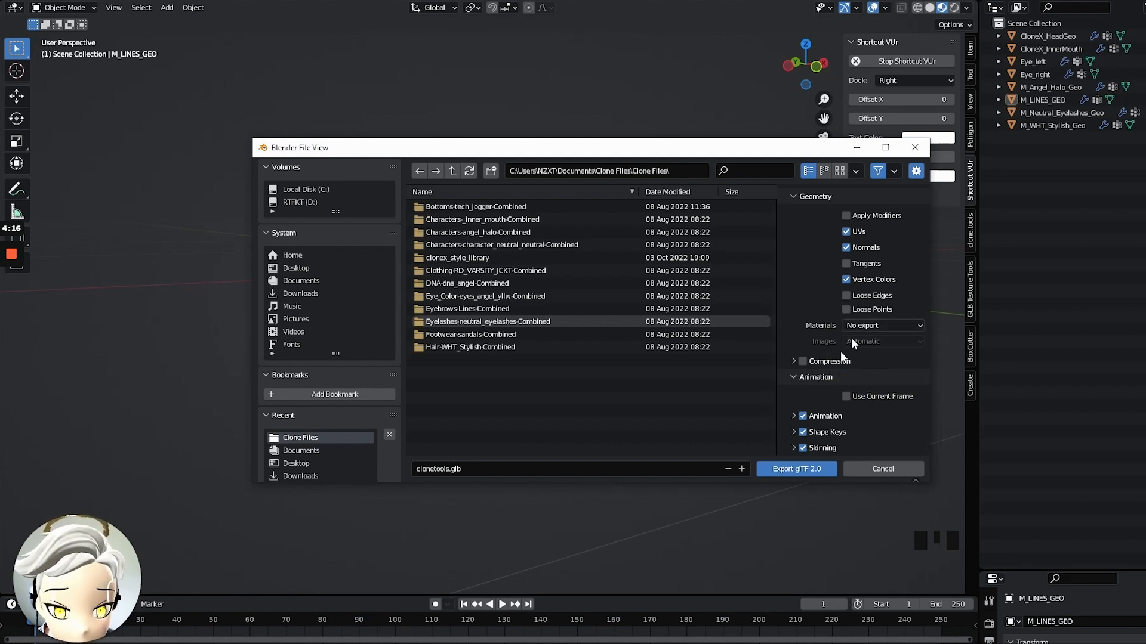
scroll(837, 313, "up", 5)
scroll(834, 277, "down", 5)
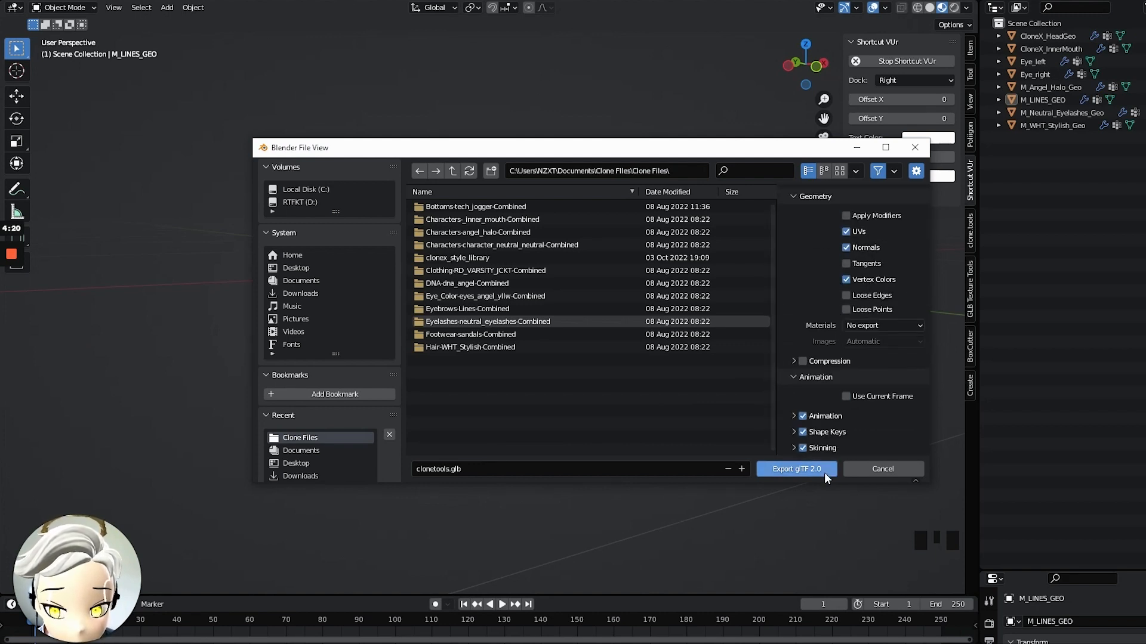
left_click(807, 471)
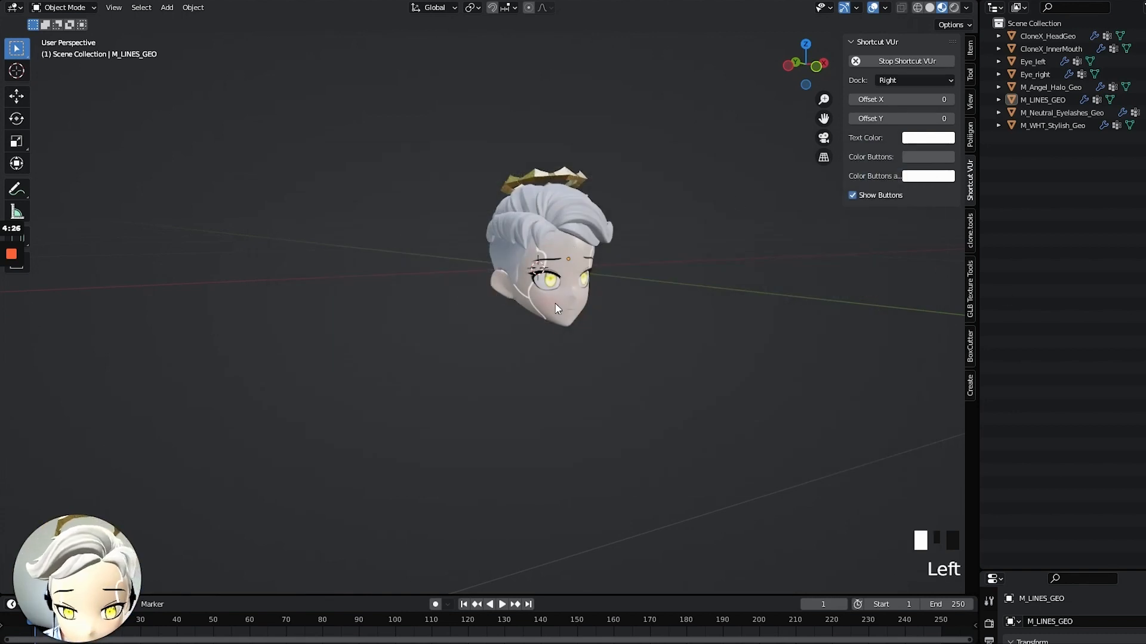
Select CloneX_HeadGeo and show its mesh data with the vertex groups and shape keys
left_click(1047, 36)
left_click_drag(1042, 572, 1041, 221)
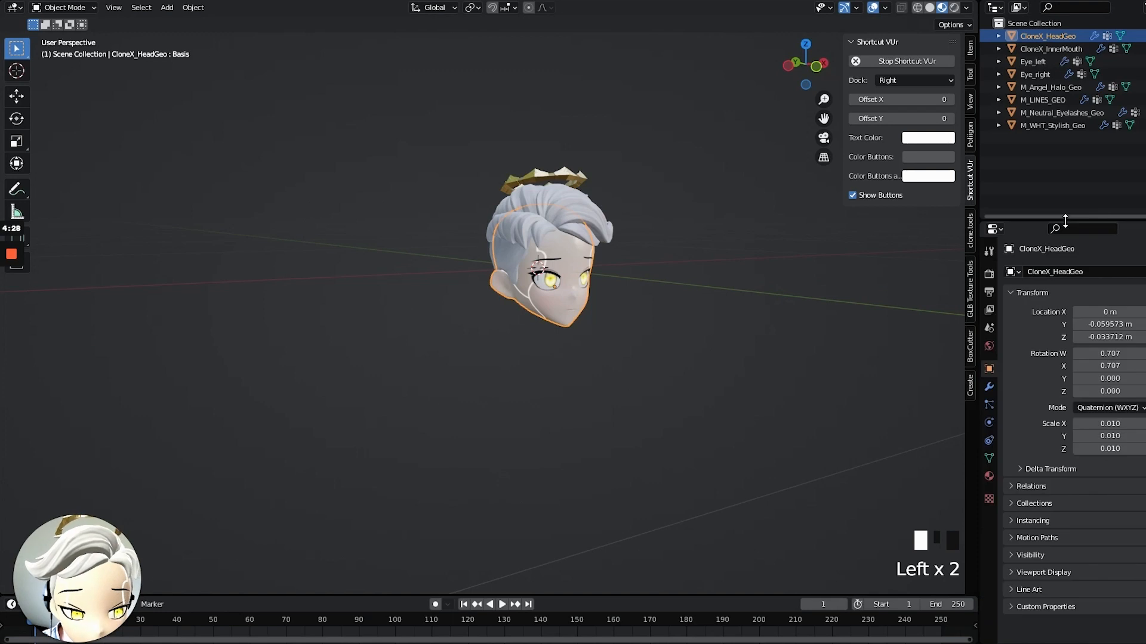
left_click(989, 458)
scroll(1083, 413, "down", 4)
scroll(1086, 414, "up", 7)
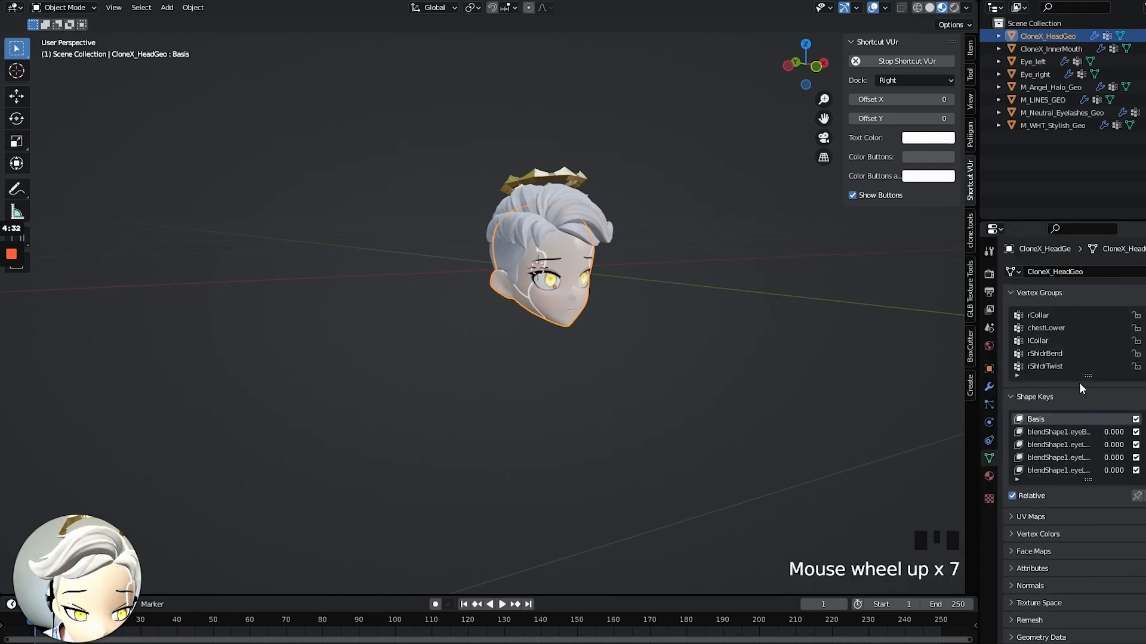
Enlarge the properties area and the Shape Keys list, and look through all of the head's shape keys
left_click_drag(1065, 222, 1068, 71)
left_click_drag(1088, 283, 1086, 615)
left_click_drag(981, 389, 734, 377)
scroll(842, 364, "down", 20)
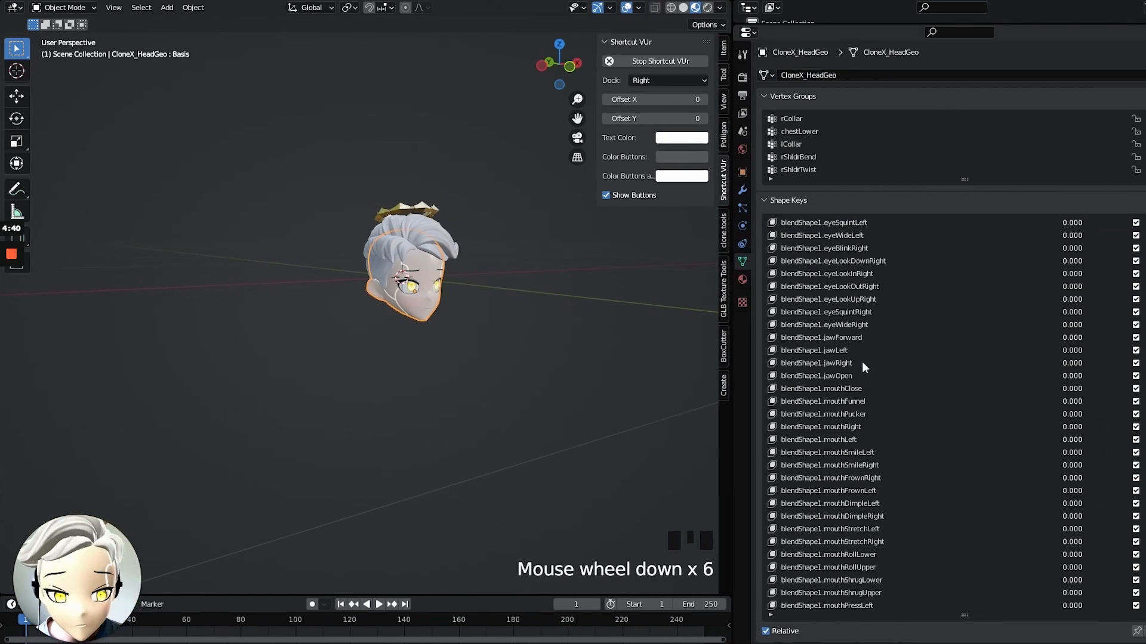
scroll(936, 432, "up", 20)
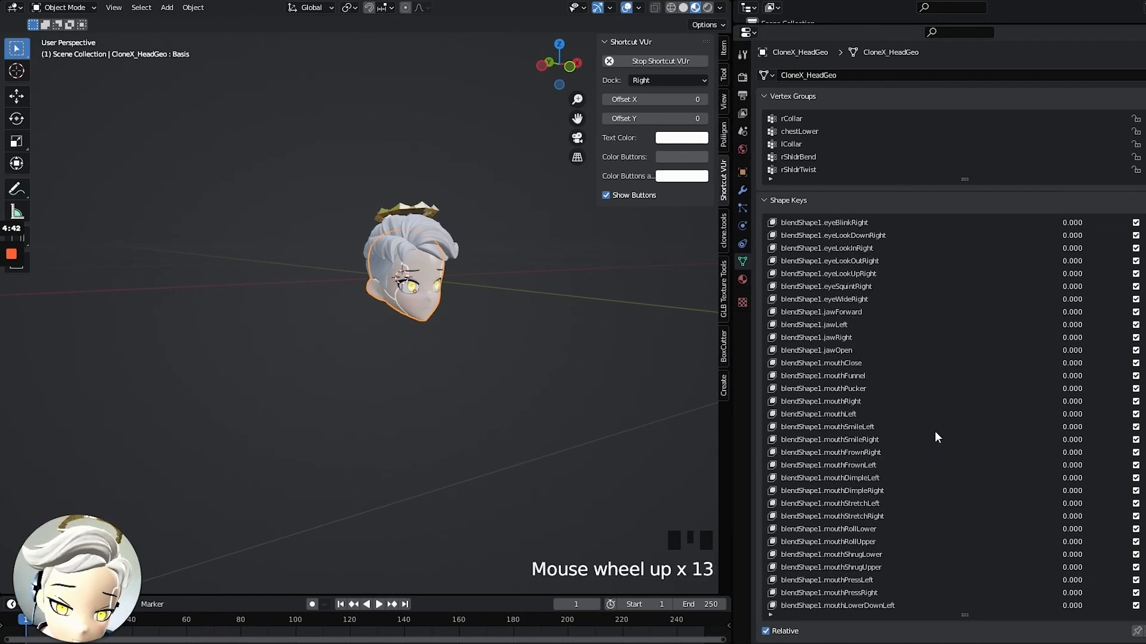
Examine the eye shape keys of the head and compare them with those of the eyelashes and the right eye
left_click(836, 234)
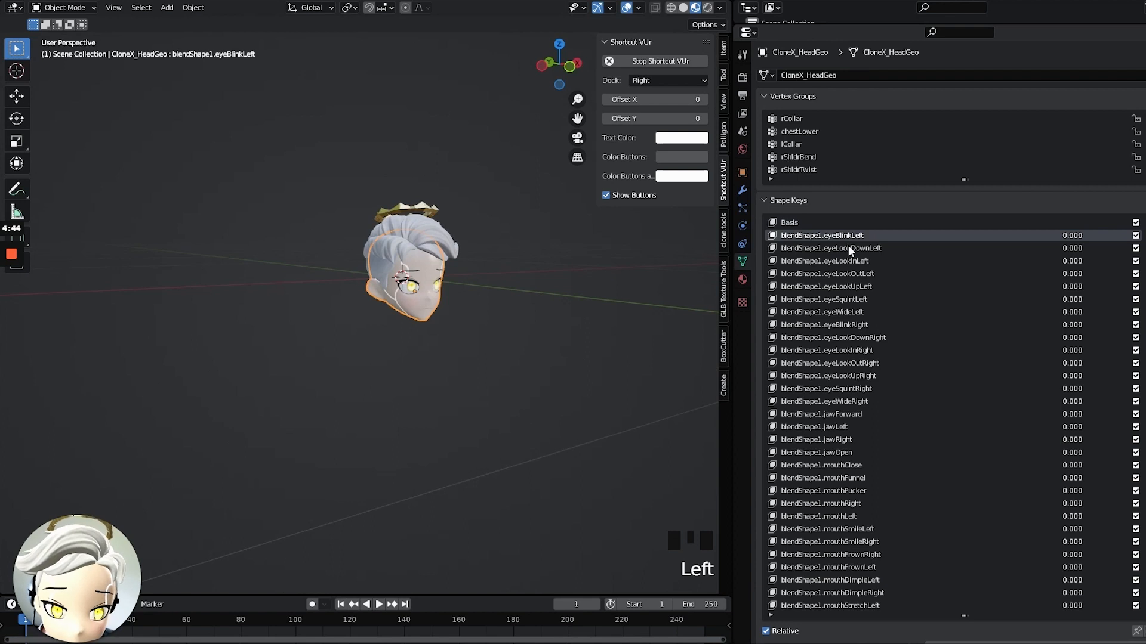
left_click(847, 247)
scroll(556, 282, "up", 4)
middle_click_drag(556, 282, 532, 284)
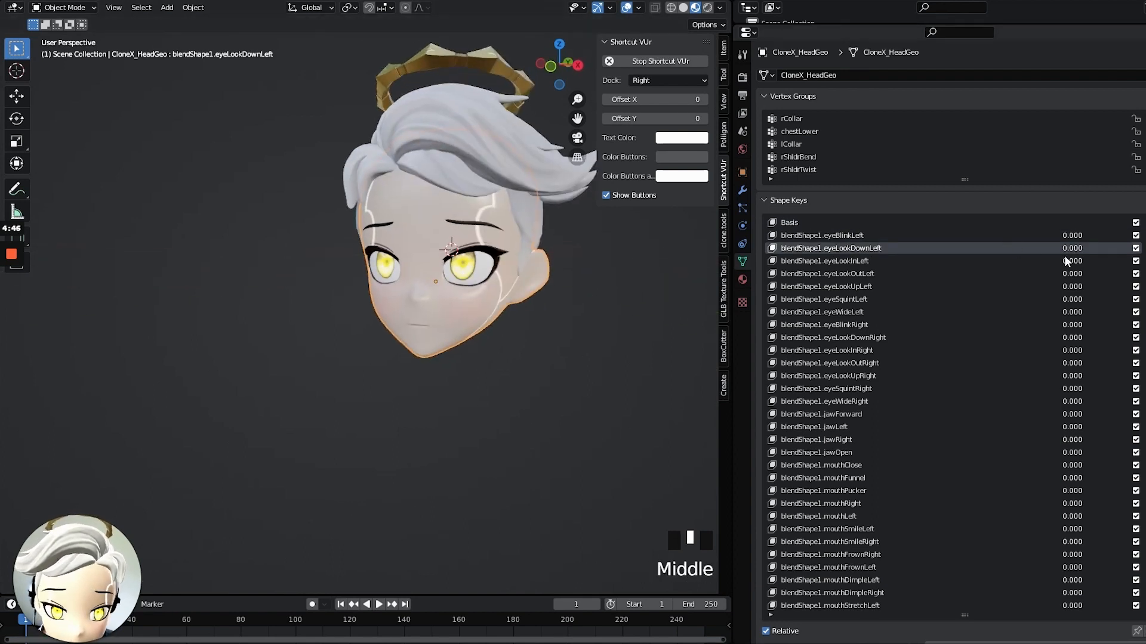
mouse_move(1072, 248)
left_mouse_down()
mouse_move(1128, 247)
mouse_move(1022, 248)
mouse_move(1128, 236)
mouse_move(1071, 235)
left_mouse_up()
left_click(498, 254)
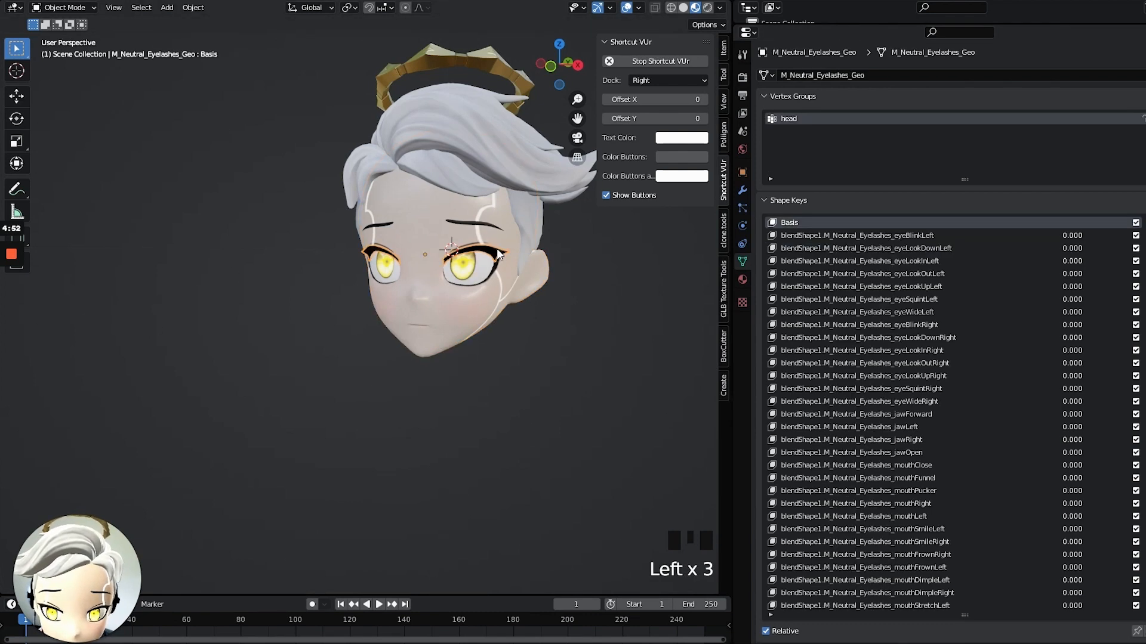
left_click_drag(1073, 236, 1073, 237)
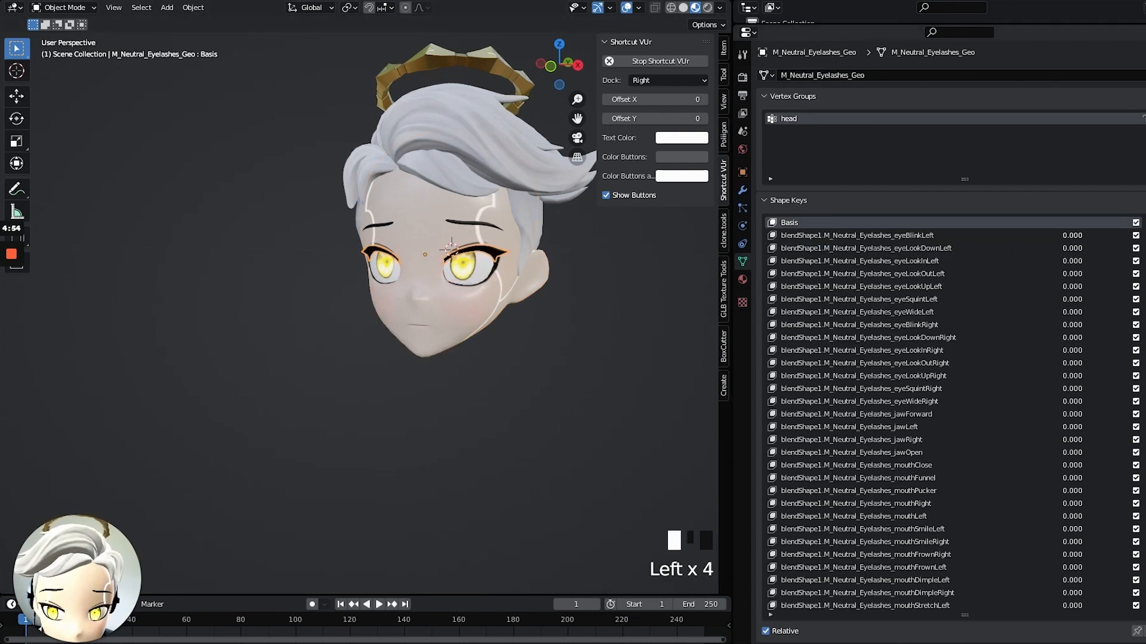
left_click(481, 279)
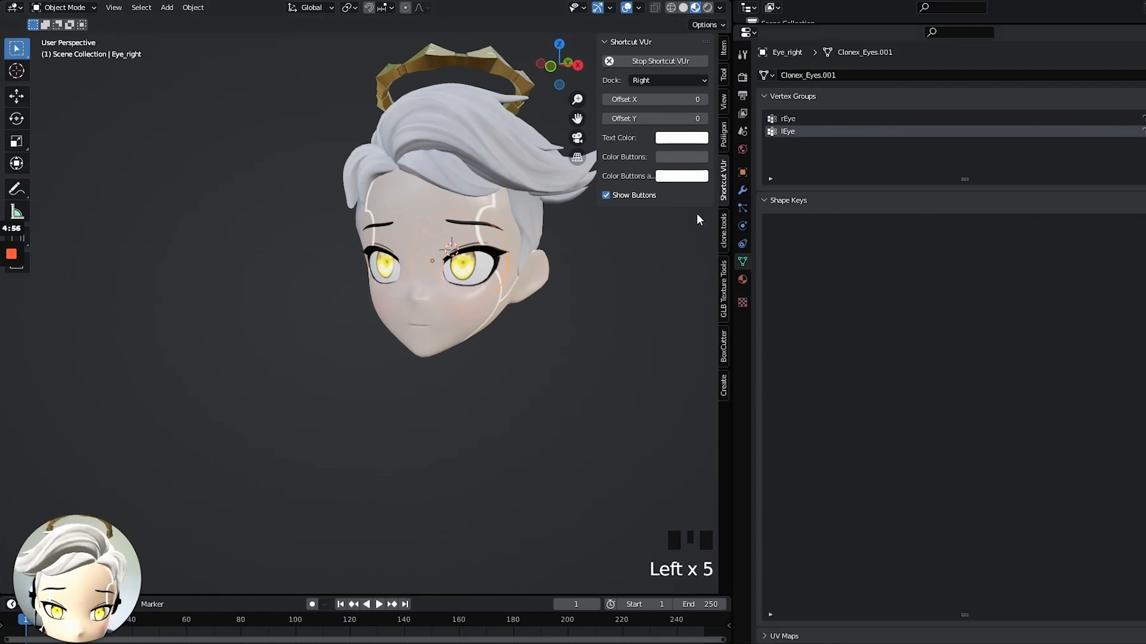
left_click(425, 233)
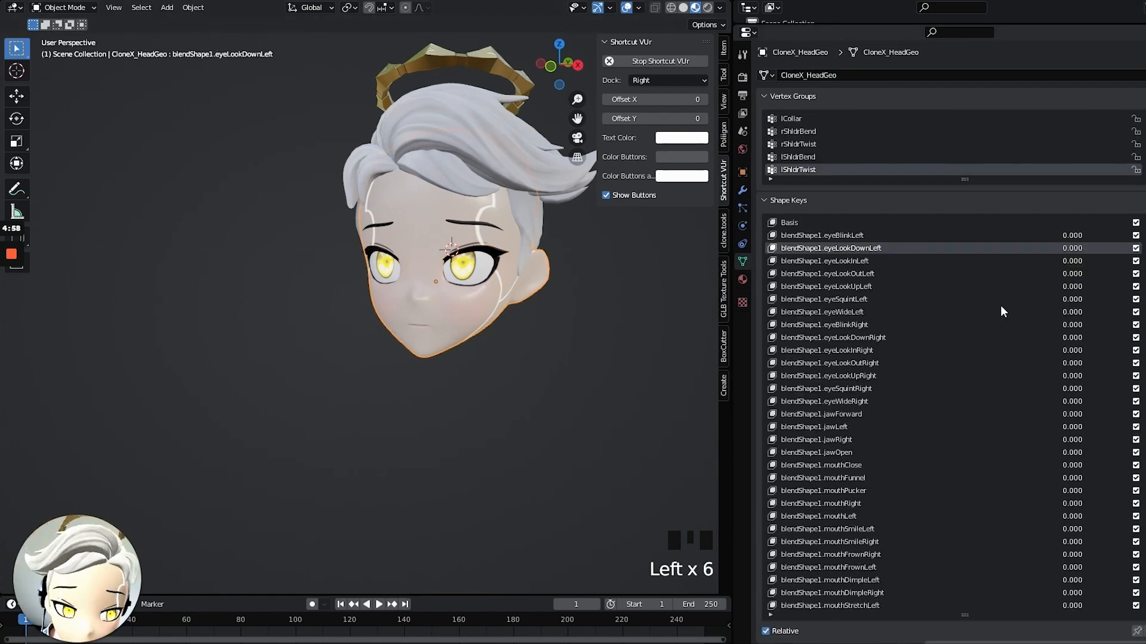
scroll(955, 381, "down", 2)
scroll(885, 393, "up", 8)
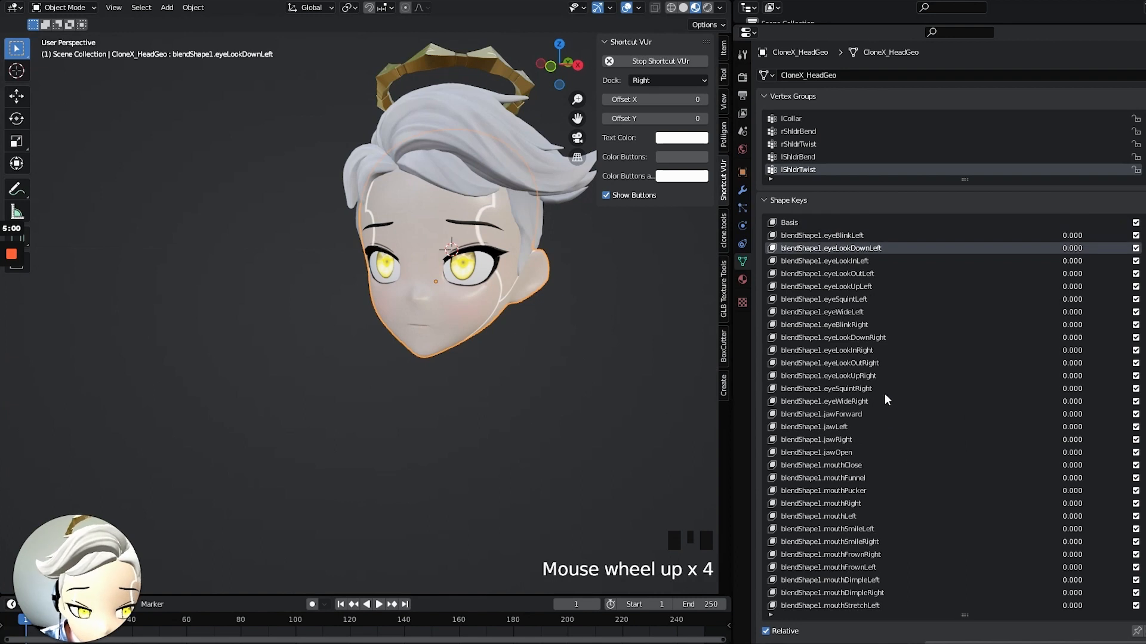
Delete the head's jawForward shape key and all right-eye shape keys except eyeBlinkRight
left_click(1120, 405)
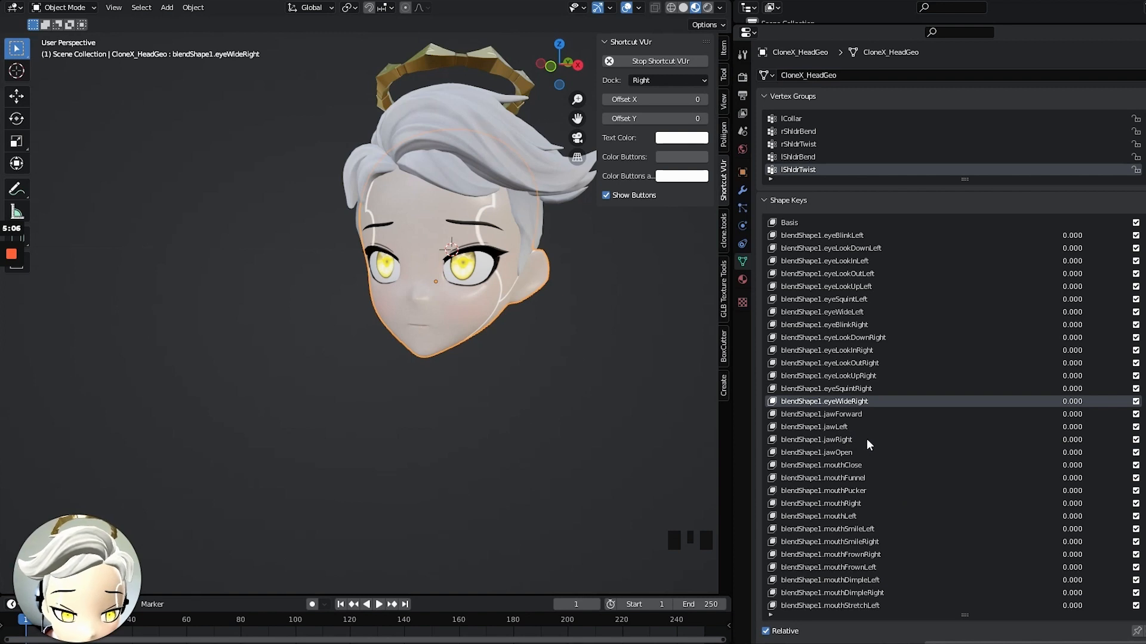
left_click(833, 422)
left_click(836, 415)
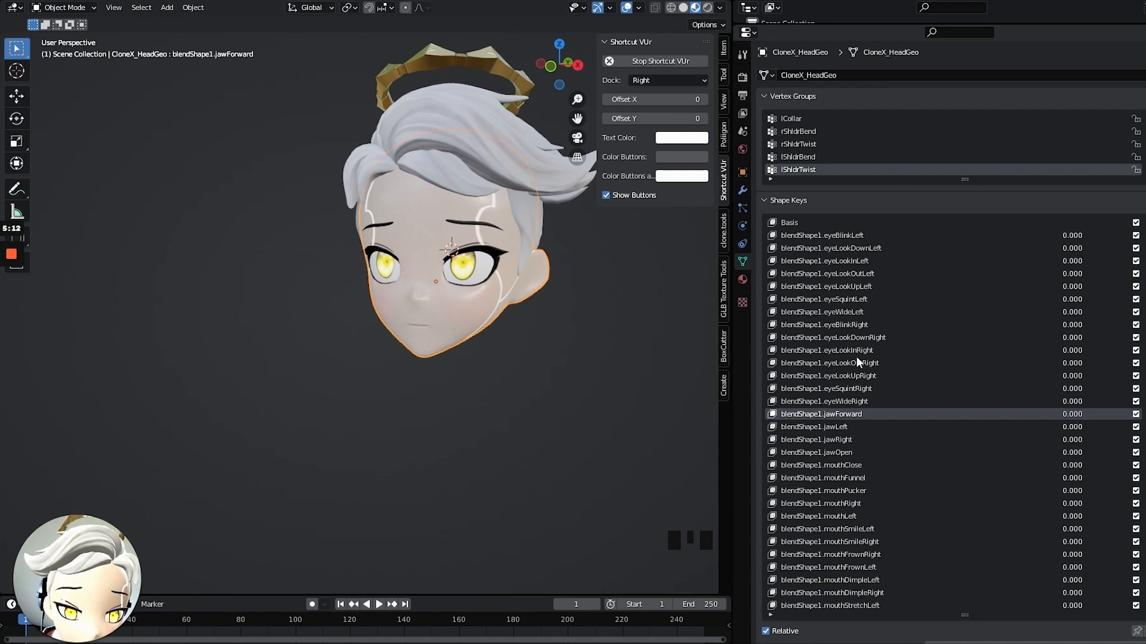
left_click(1145, 236)
left_click(1145, 236)
left_click(1145, 236)
left_click(1145, 236)
left_click(1145, 235)
left_click(1145, 235)
left_click(1145, 236)
Delete the head's left-eye wide, squint and look shape keys, keeping eyeBlinkLeft
left_click(865, 299)
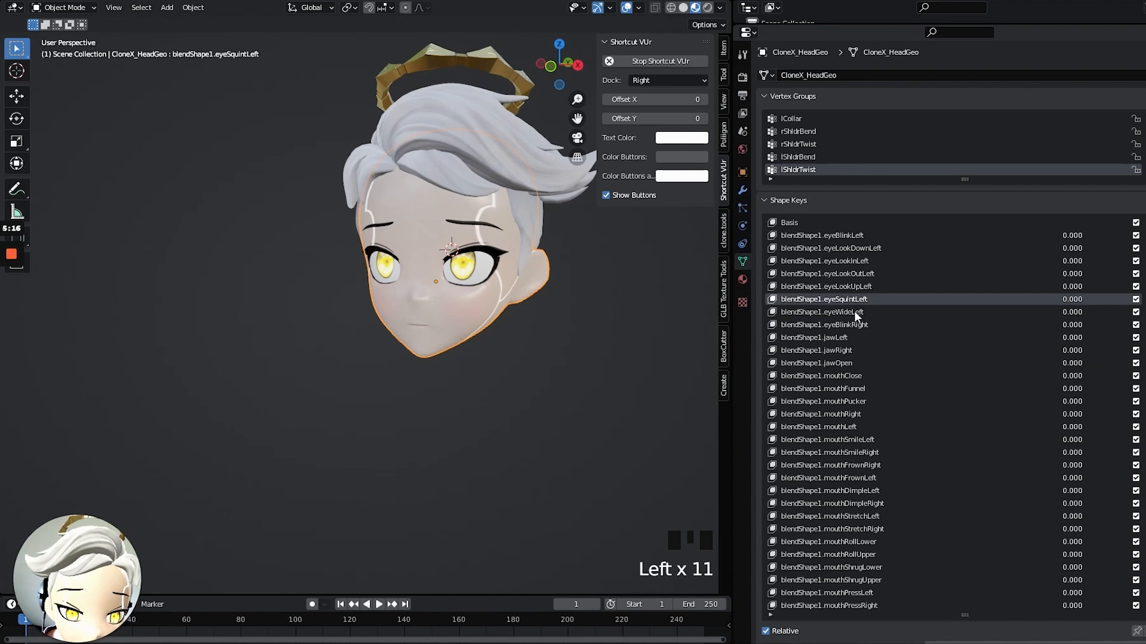
left_click(853, 312)
left_click(1144, 235)
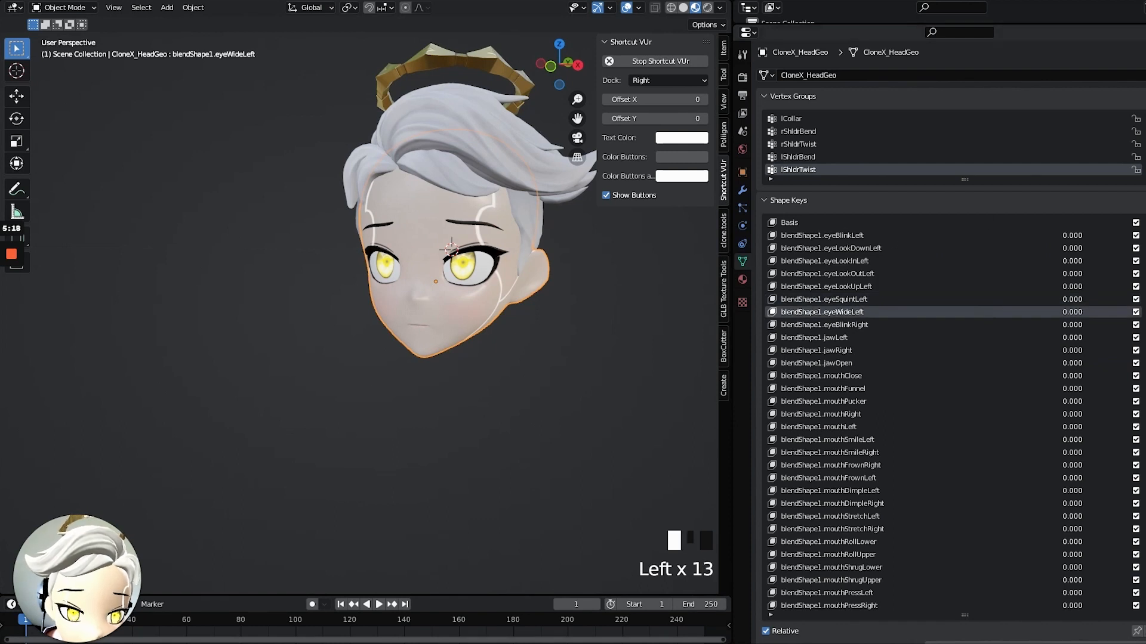
left_click(1144, 236)
left_click(1144, 236)
left_click(1144, 235)
left_click(1143, 236)
left_click(1144, 236)
left_click(1144, 235)
left_click(1144, 236)
left_click(1144, 235)
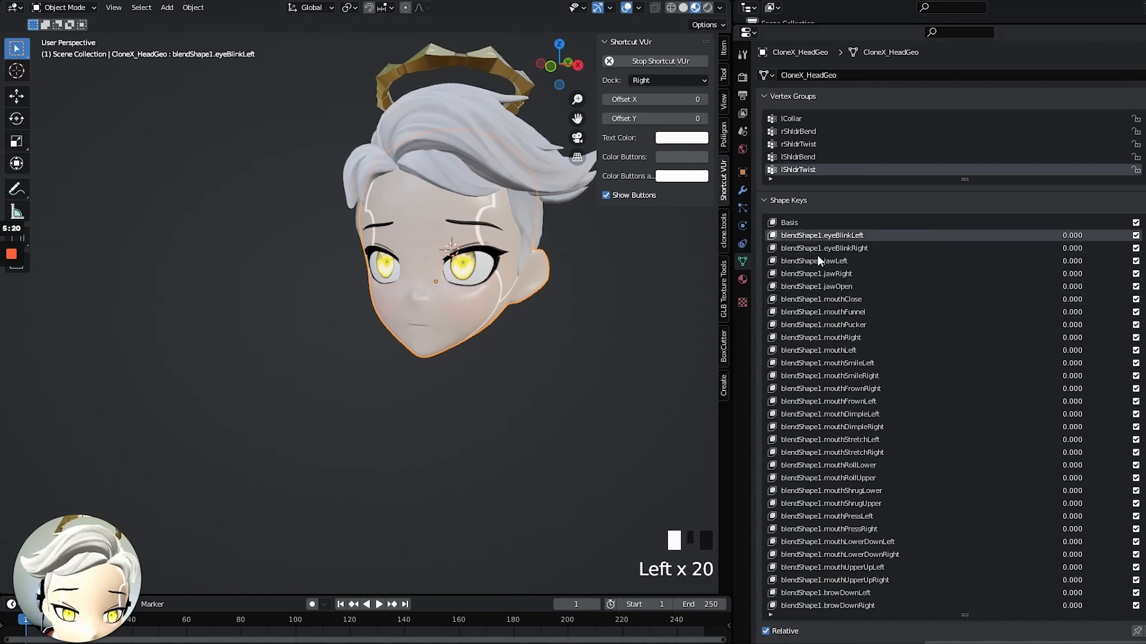
Delete the mouthRight, mouthPucker, mouthFunnel and mouthClose shape keys from the head
left_click(871, 302)
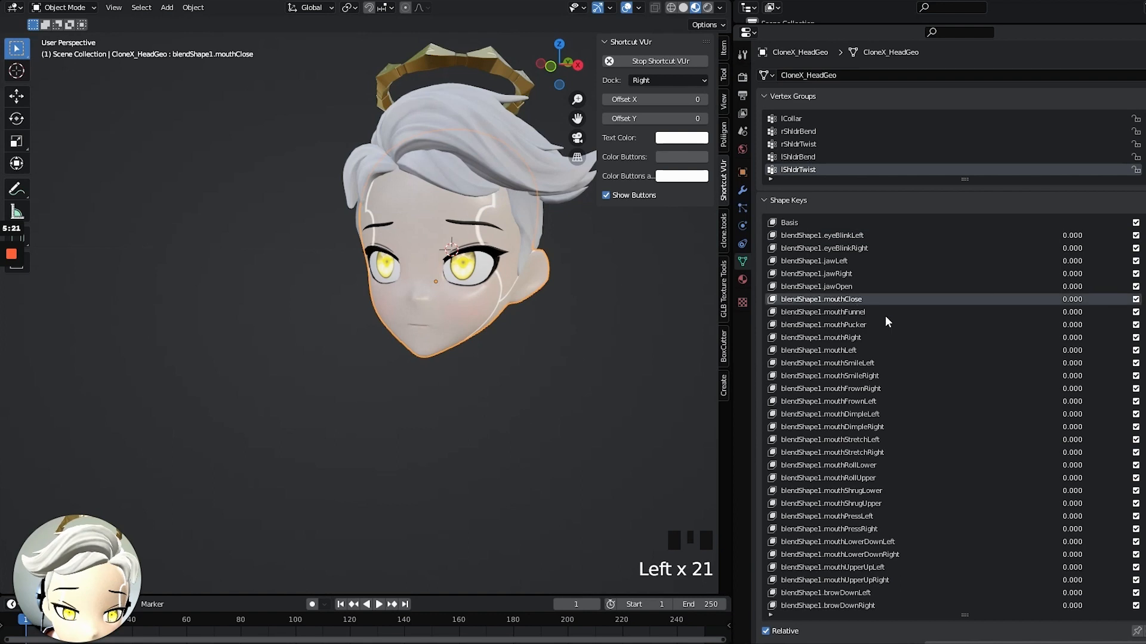
left_click(856, 337)
left_click(1143, 236)
left_click(1144, 235)
left_click(1144, 236)
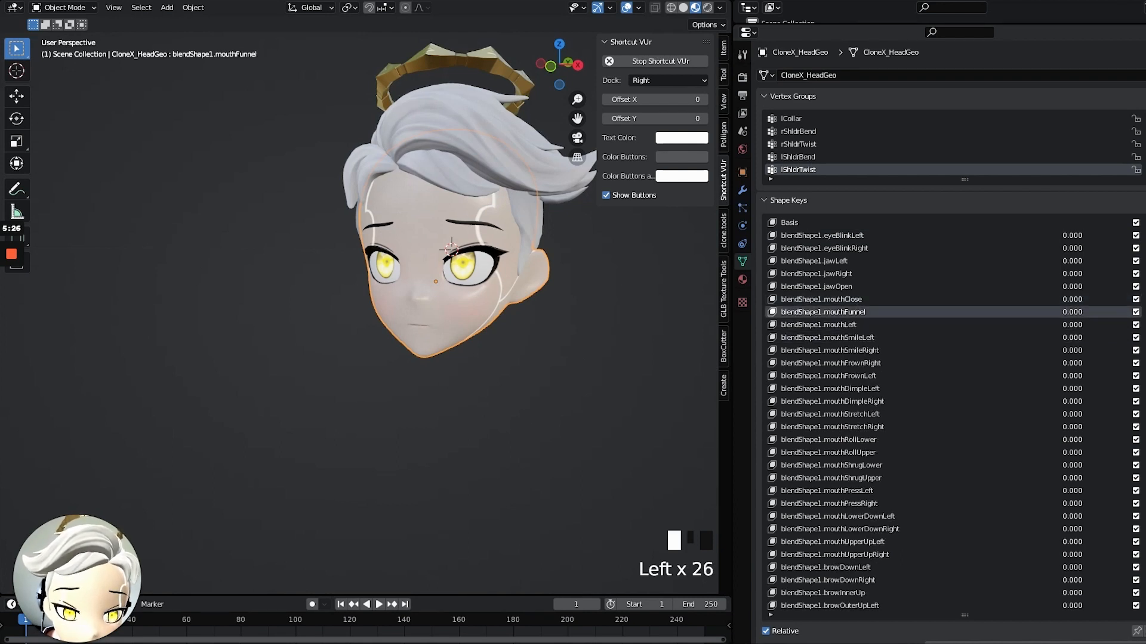
left_click(1144, 235)
Preview the effect of the mouthSmileLeft shape key on the face at a value of 1.000
left_click(1071, 298)
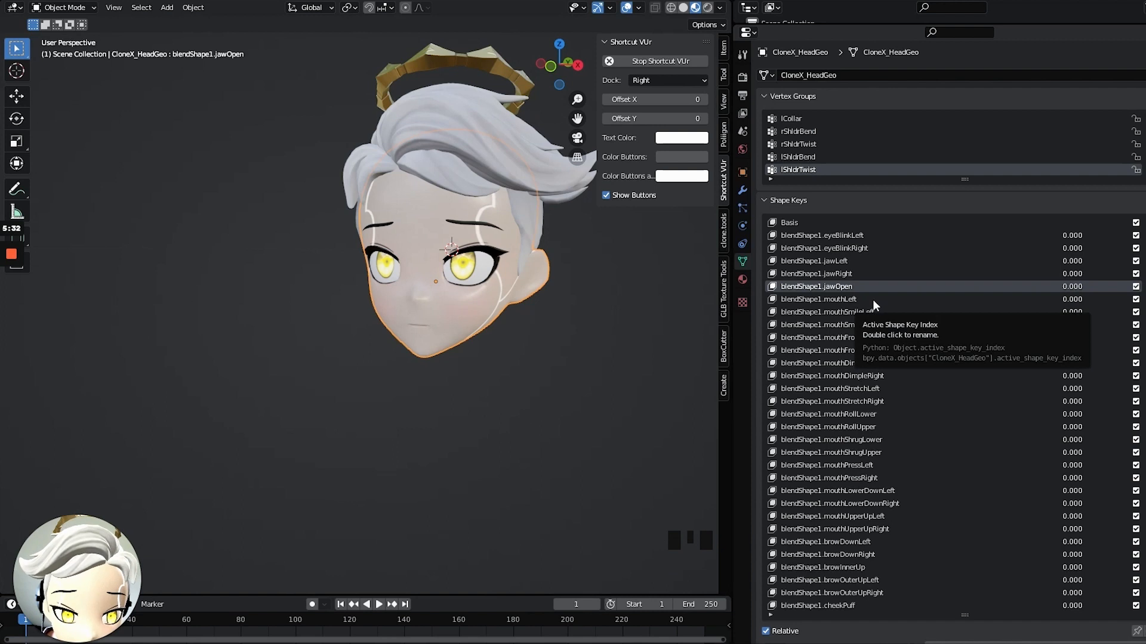
left_click(873, 315)
left_click(1073, 312)
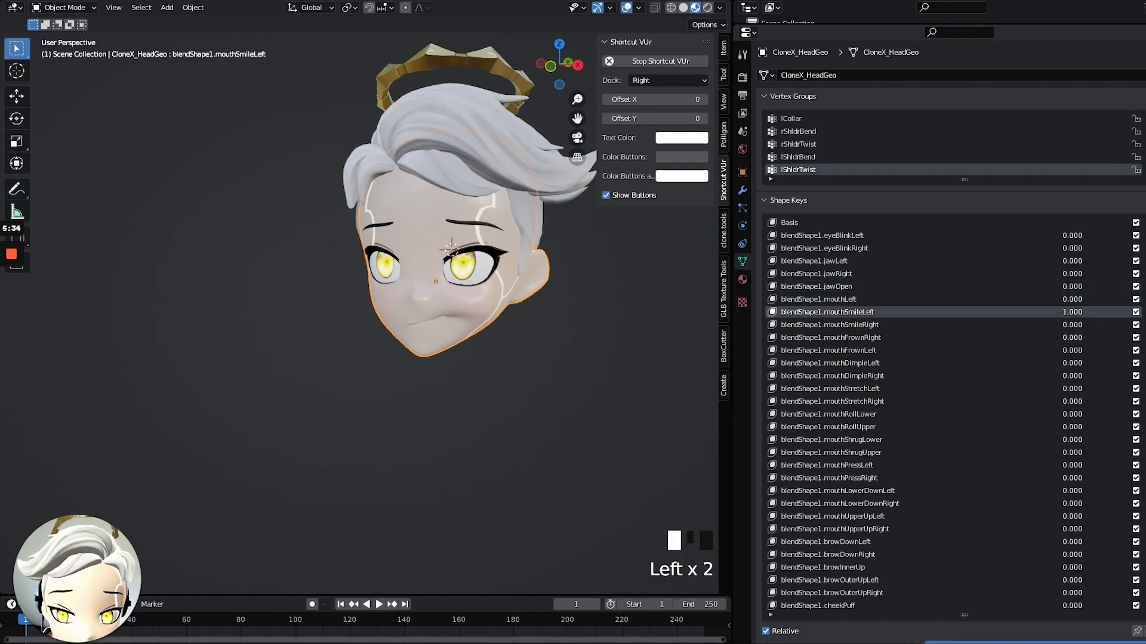
Delete the mouthLeft, mouthFrownLeft and mouthFrownRight shape keys from the head
left_click(879, 303)
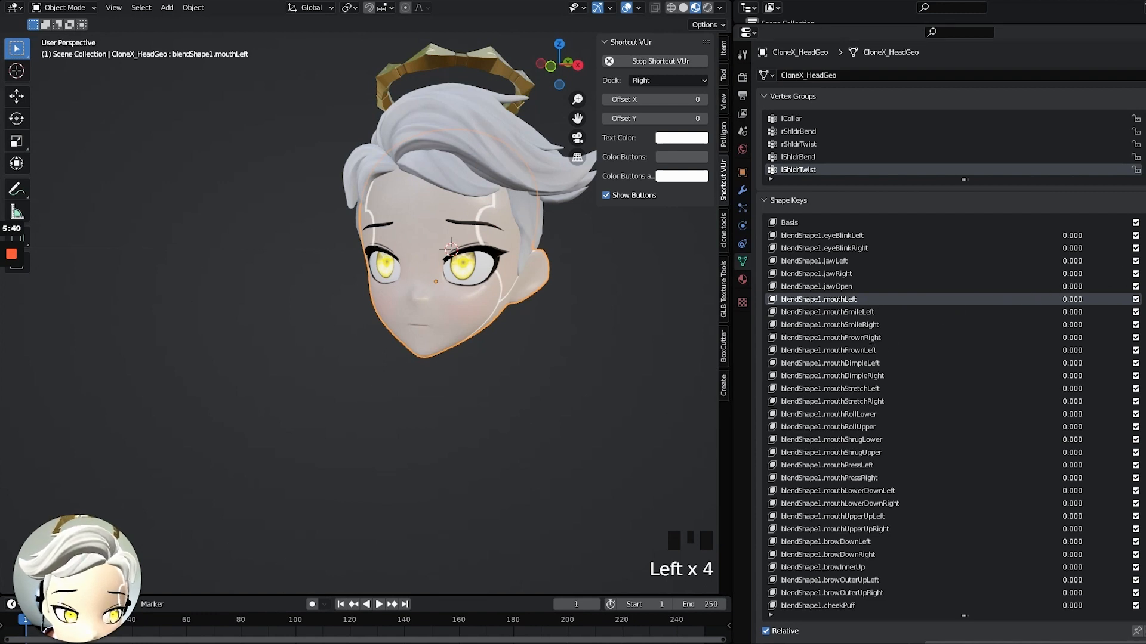
left_click(1145, 236)
left_click(871, 339)
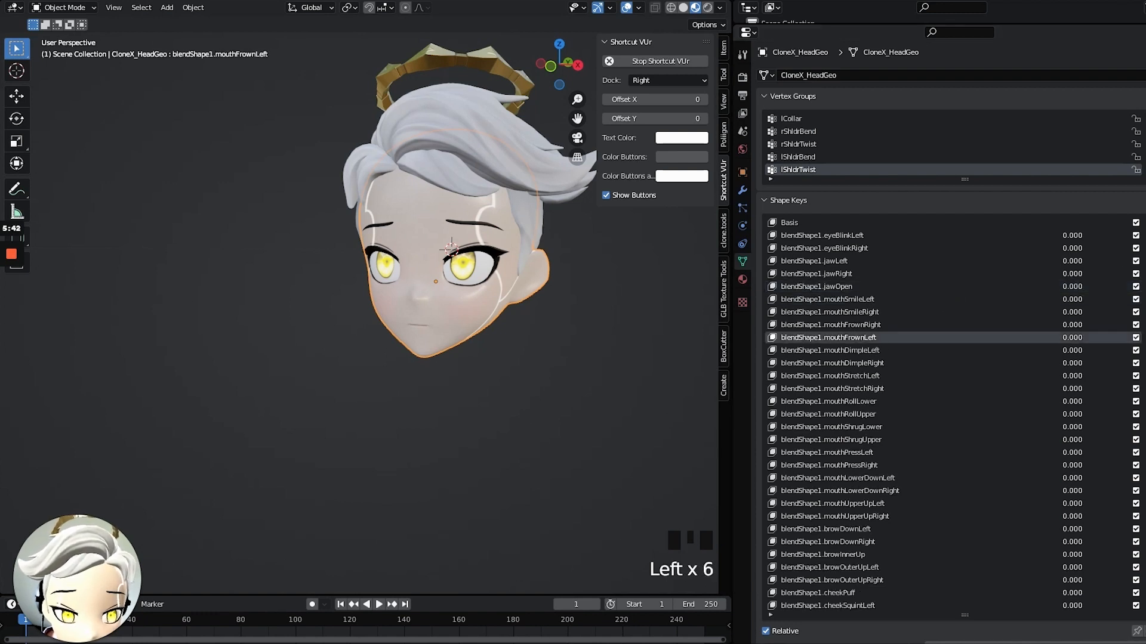
left_click(1145, 236)
left_click(1145, 236)
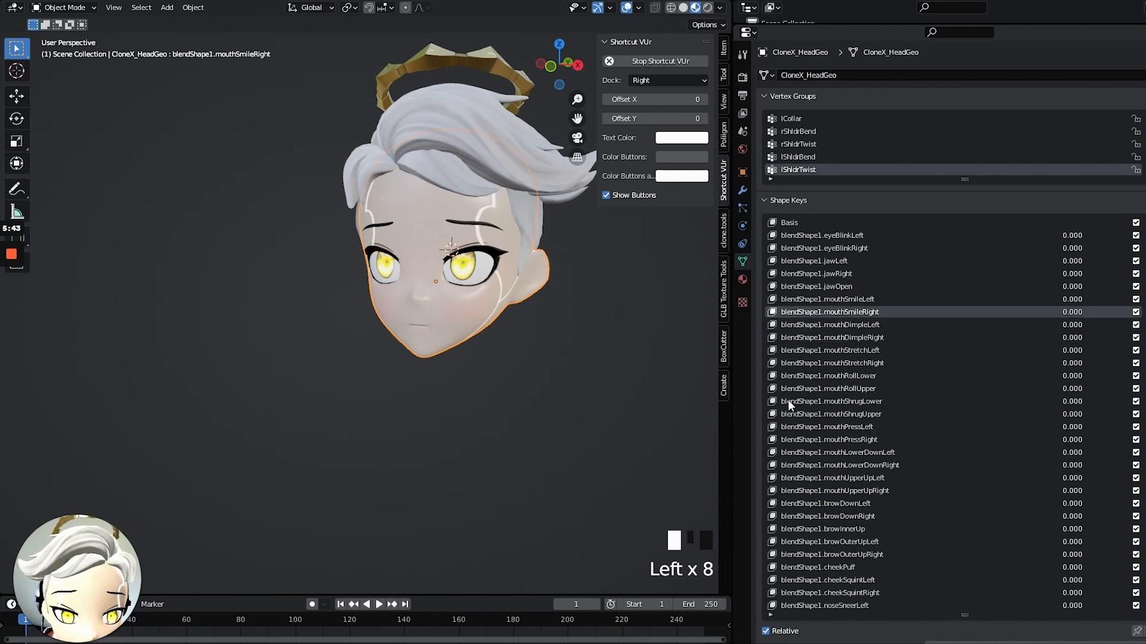
Delete the left and right mouthStretch and mouthDimple shape keys from the head
left_click(844, 339)
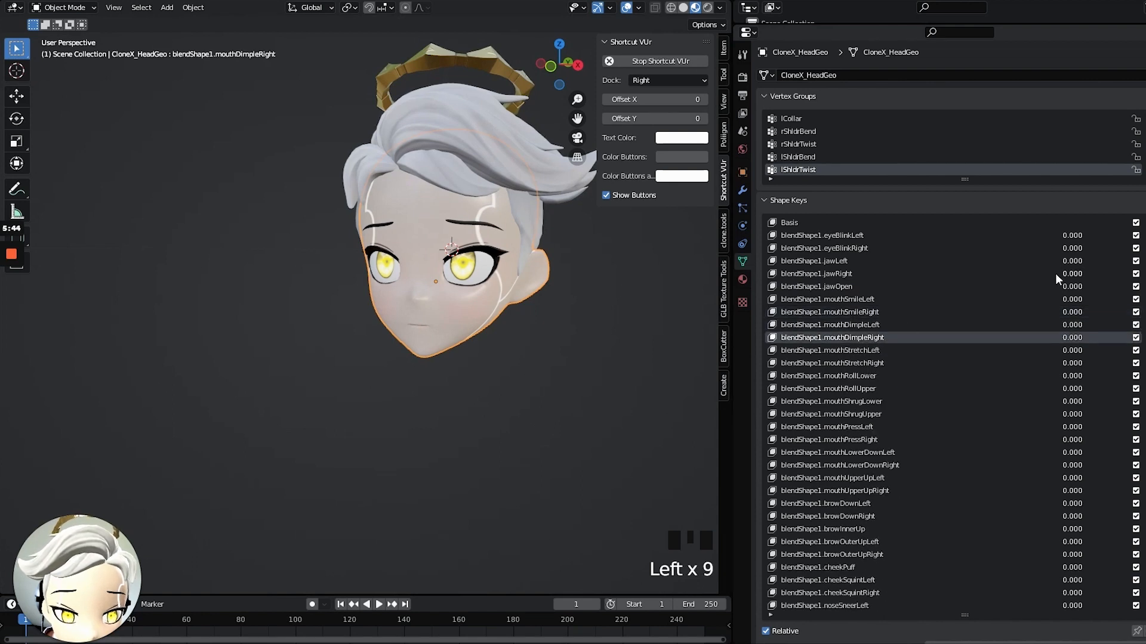
left_click(868, 364)
mouse_move(1092, 363)
left_mouse_down()
mouse_move(1134, 363)
mouse_move(1092, 363)
left_mouse_up()
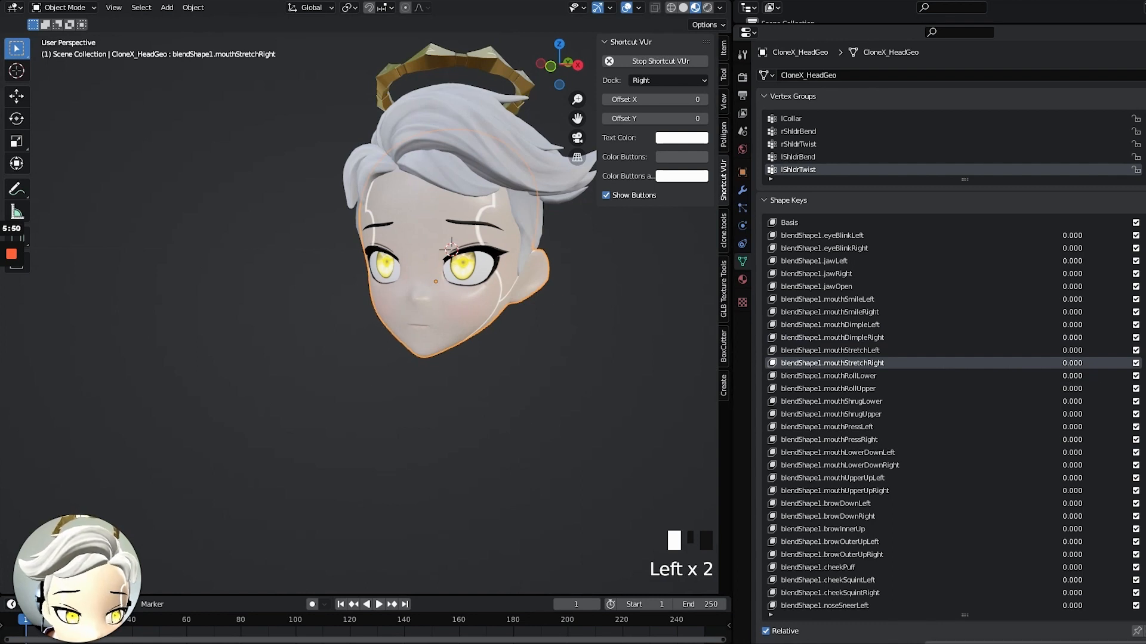
left_click(1145, 236)
left_click(1145, 236)
left_click(1145, 236)
left_click(1145, 236)
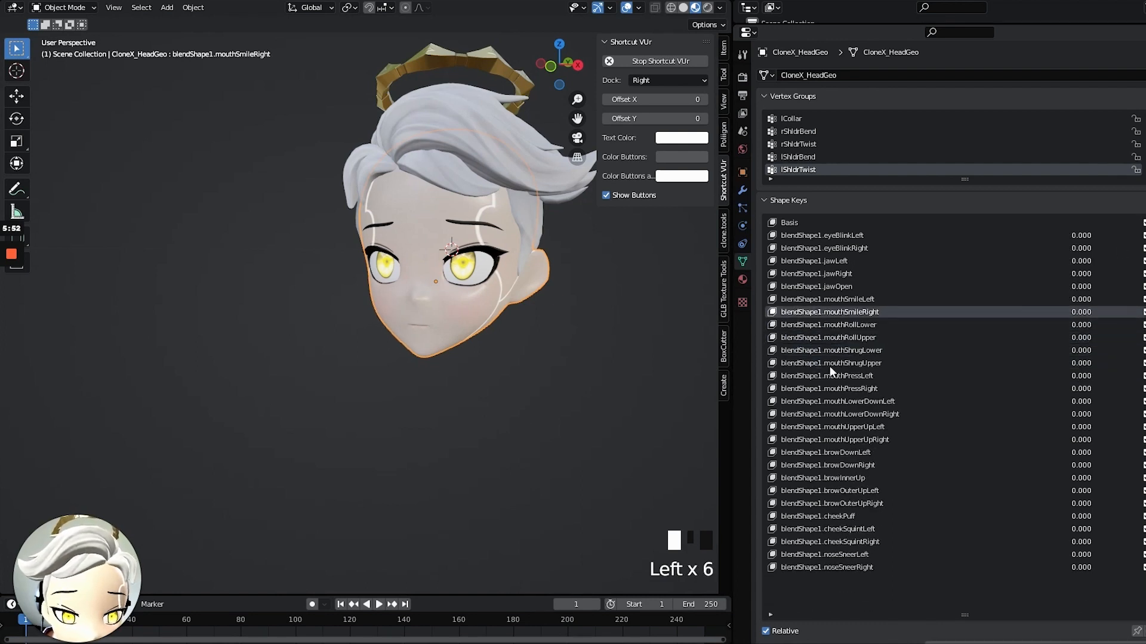
Delete the upper and lower mouthShrug and mouthRoll shape keys from the head
left_click(870, 337)
left_click(873, 362)
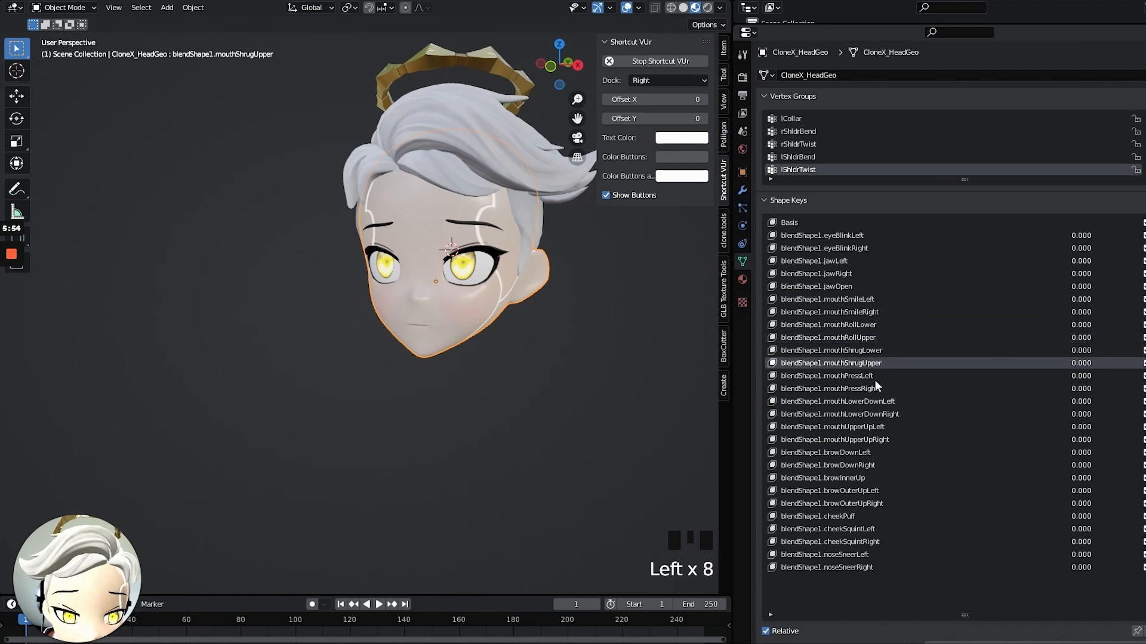
left_click(1145, 235)
left_click(1145, 236)
left_click(1145, 235)
left_click(1145, 236)
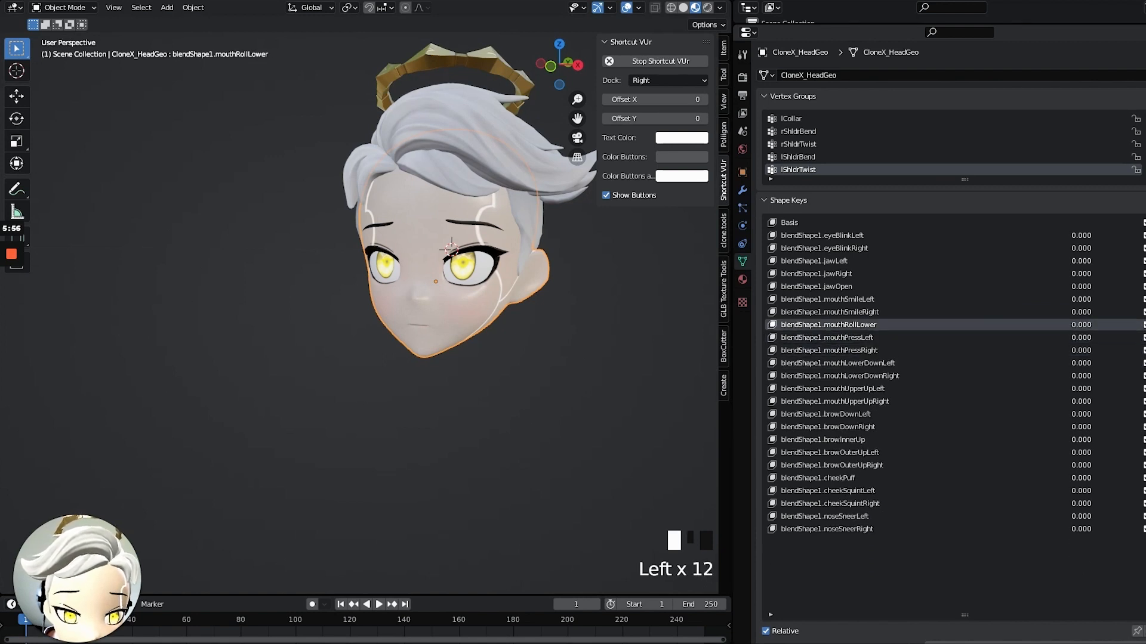
left_click(1145, 236)
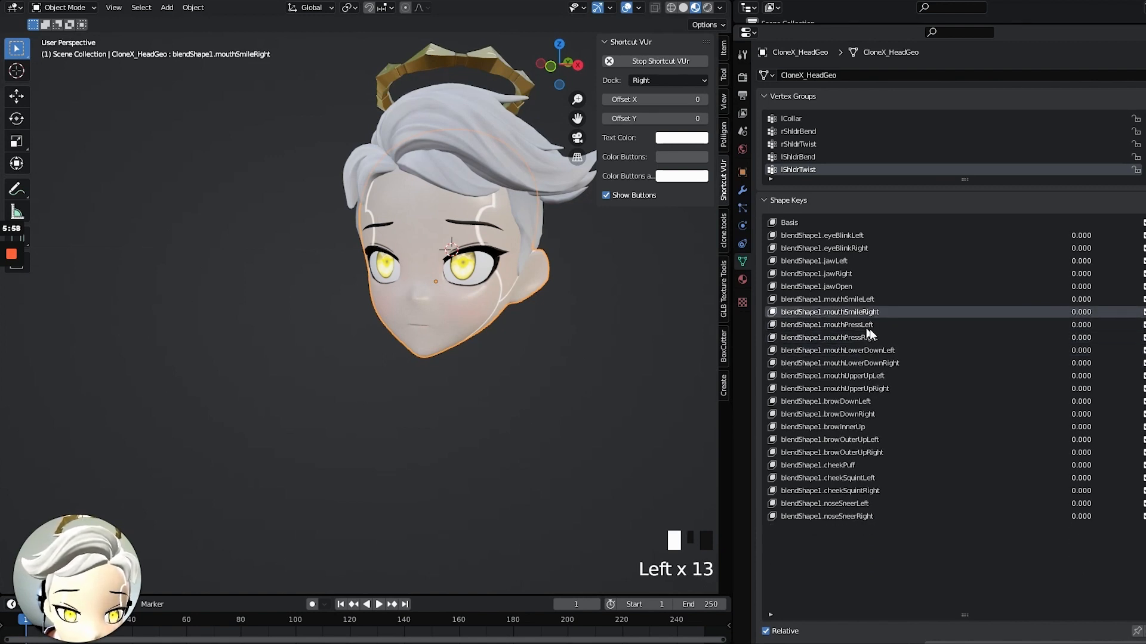
Preview the mouthPressLeft shape key, and delete both the mouthPressLeft and mouthPressRight keys
left_click(891, 338)
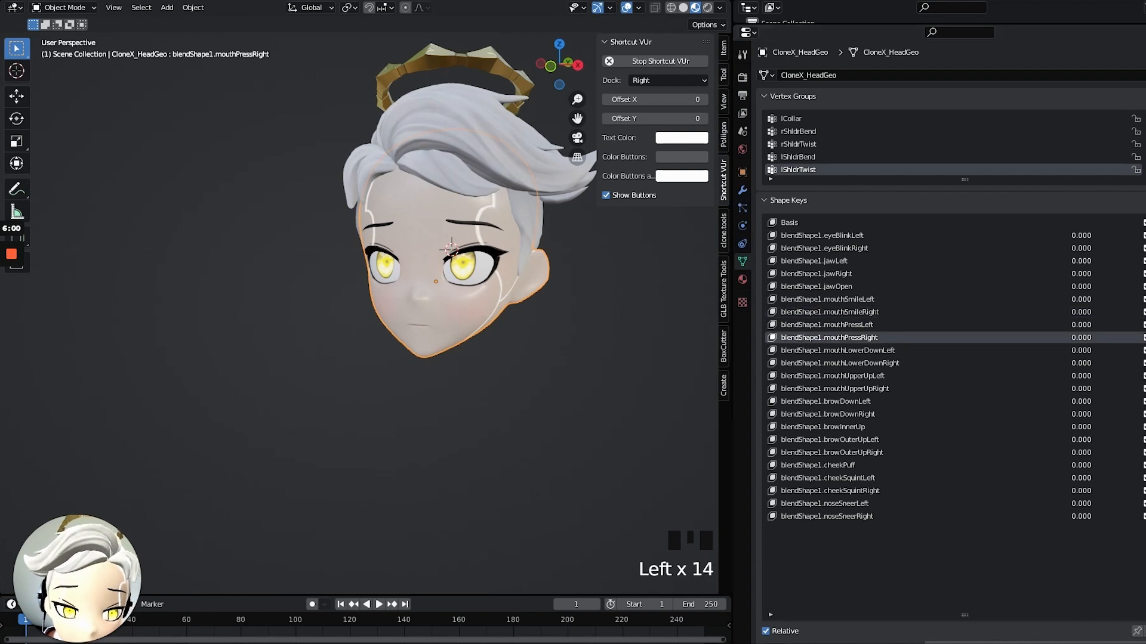
left_click(871, 325)
left_click_drag(1074, 325, 1022, 328)
left_click(855, 338)
left_click(855, 338)
left_click(1145, 235)
left_click(861, 328)
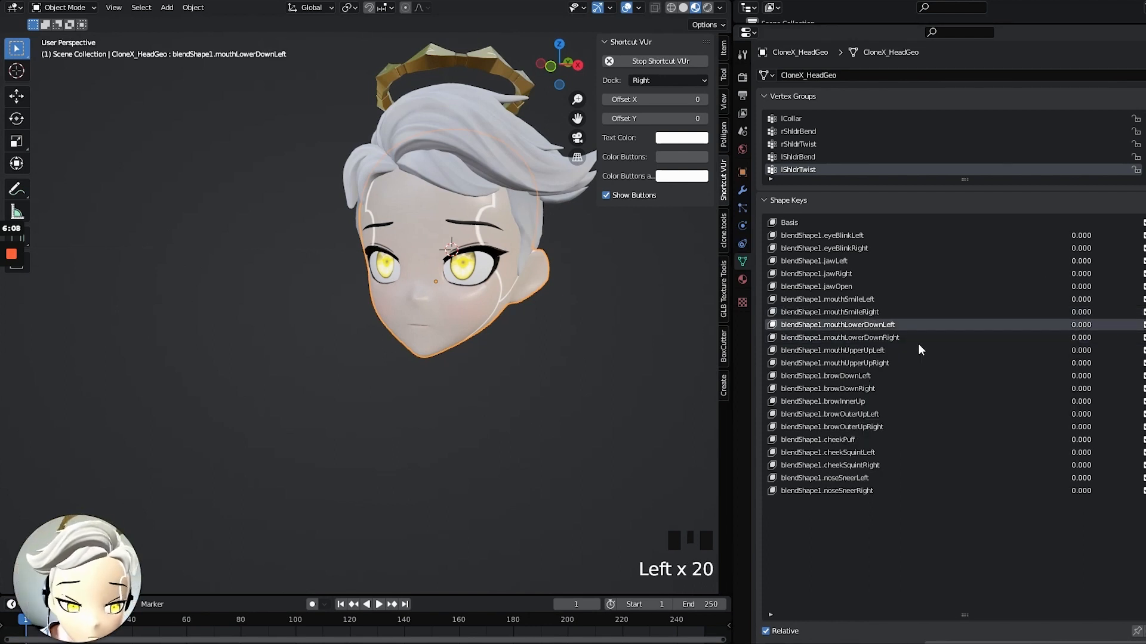
Delete all nose sneer, cheek and brow shape keys at the end of the head's list
left_click(834, 492)
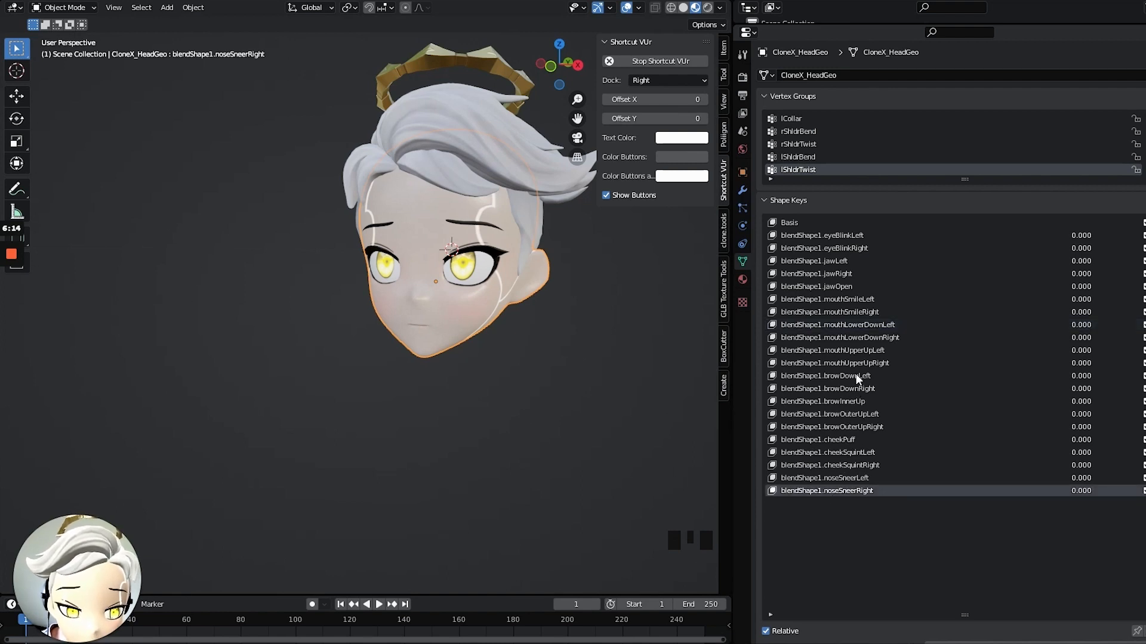
left_click(1145, 236)
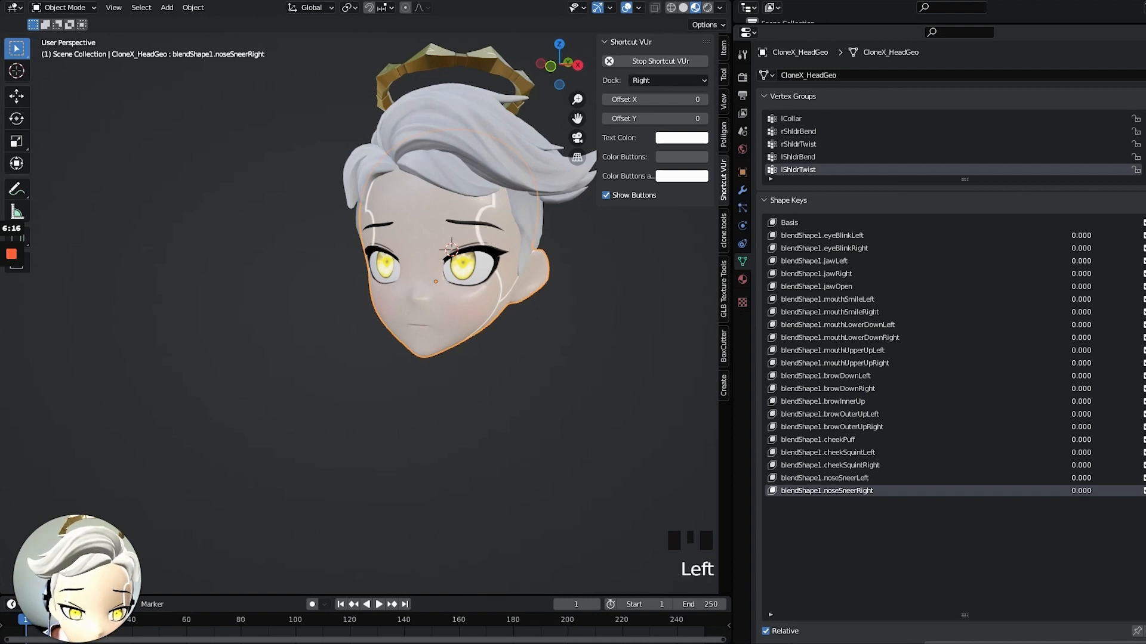
left_click(1145, 235)
left_click(1145, 236)
left_click(1145, 236)
left_click(1145, 235)
left_click(1145, 236)
left_click(1145, 235)
left_click(1145, 236)
left_click(1145, 236)
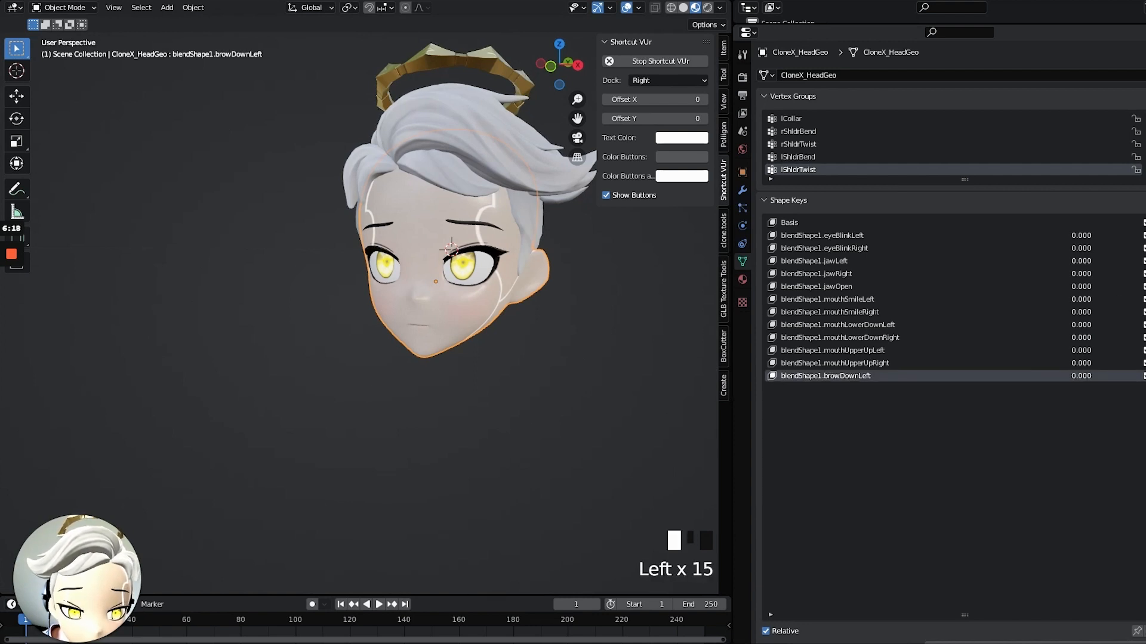
left_click(1145, 235)
mouse_move(1081, 352)
left_mouse_down()
mouse_move(1141, 351)
mouse_move(1081, 352)
left_mouse_up()
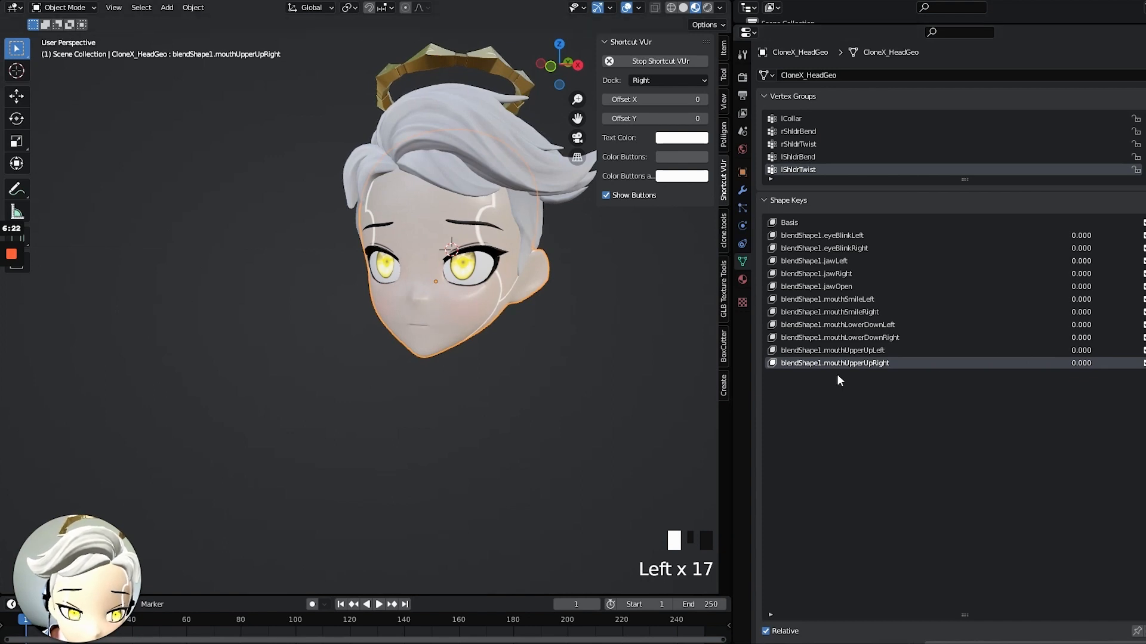
Preview the head's mouthLowerDownRight shape key, and delete both the mouthLowerDownLeft and mouthLowerDownRight keys
left_click(886, 337)
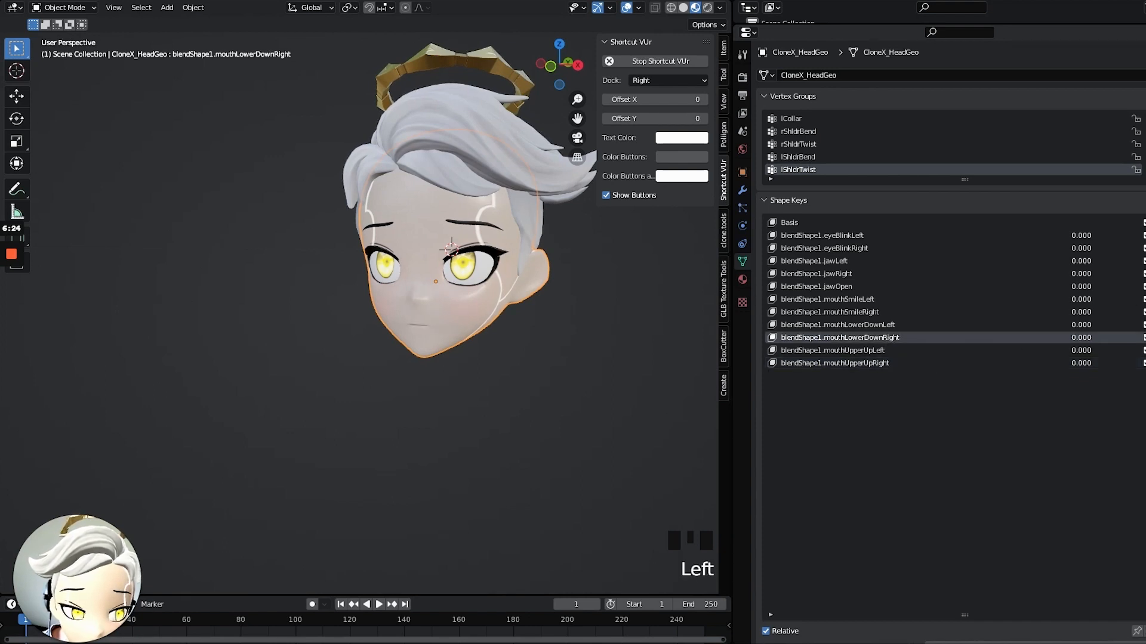
mouse_move(1092, 338)
left_mouse_down()
mouse_move(1134, 337)
mouse_move(1086, 338)
left_mouse_up()
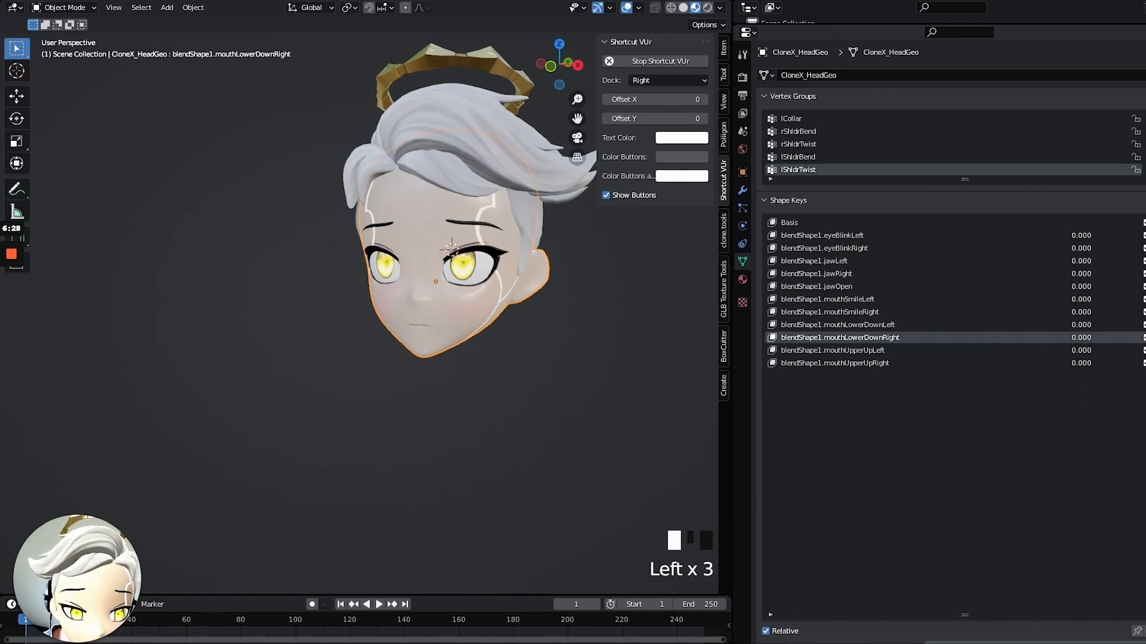
left_click(1145, 236)
left_click(1145, 235)
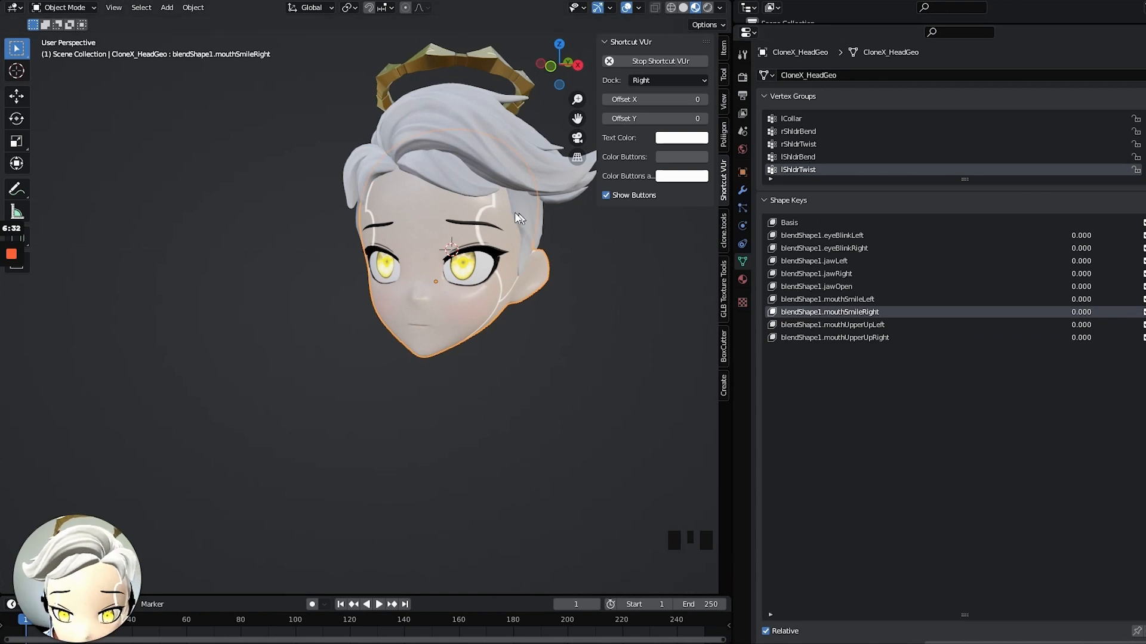
Delete the eyelashes' jawForward shape key and the right eye's look, squint and wide keys, keeping eyeBlinkRight
left_click(488, 263)
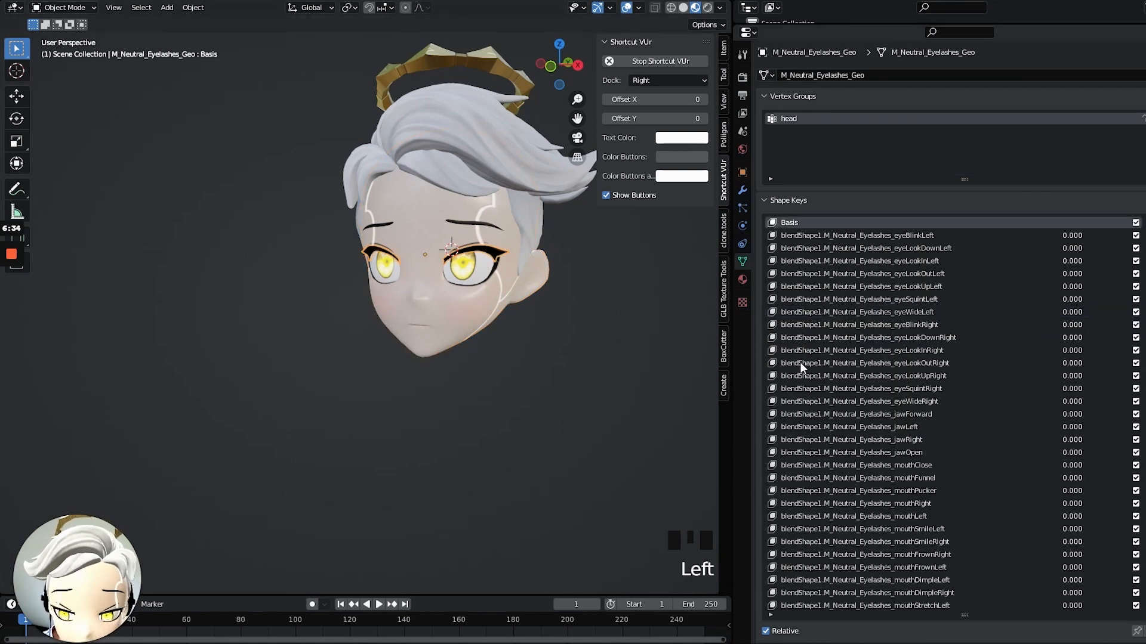
scroll(876, 330, "up", 12)
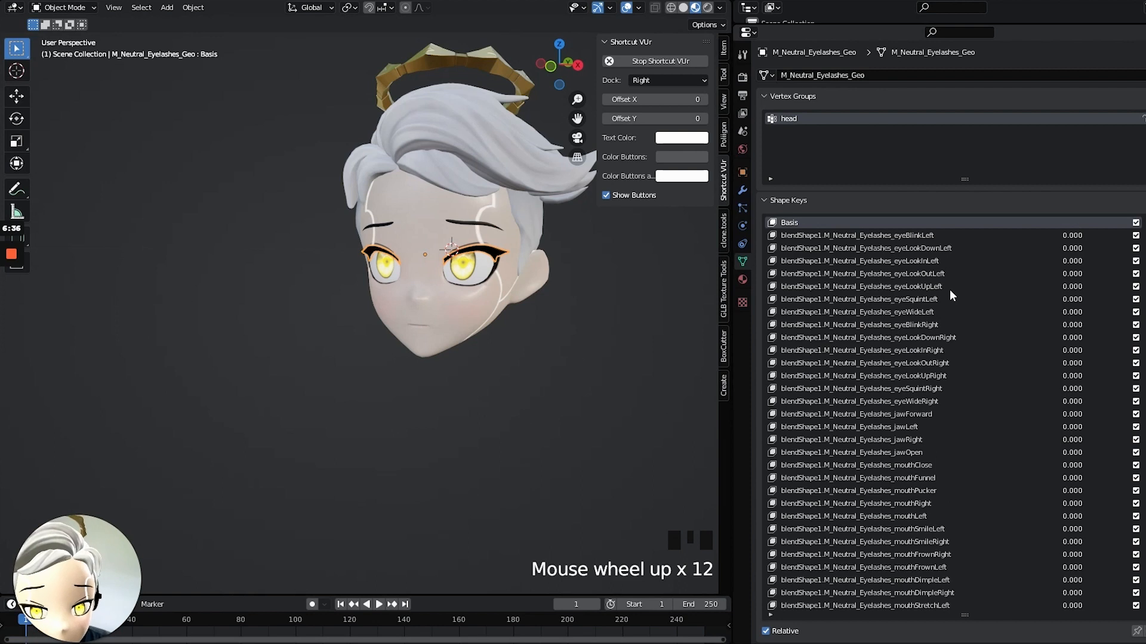
left_click(933, 422)
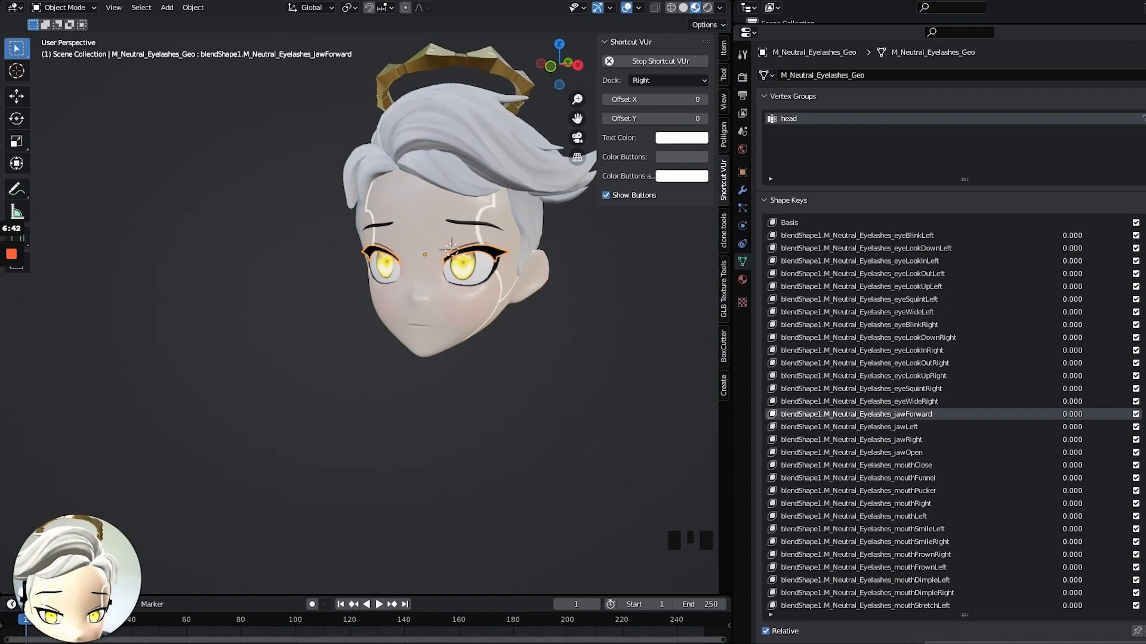
left_click(1145, 236)
left_click(1145, 236)
left_click(1145, 236)
left_click(1145, 236)
left_click(1145, 235)
left_click(1145, 236)
left_click(1145, 236)
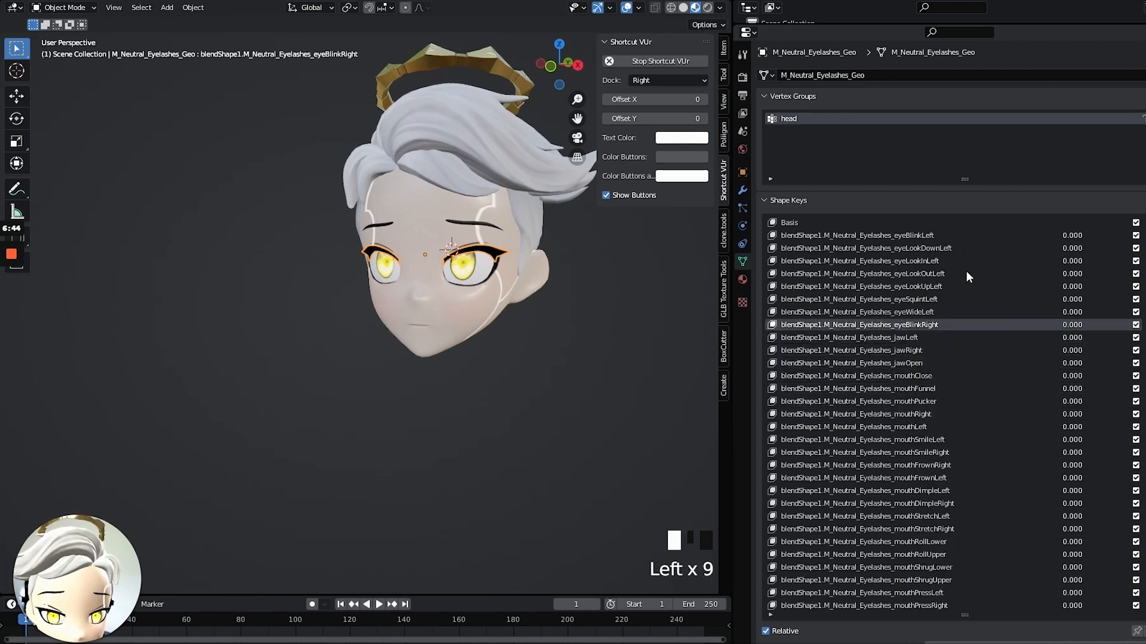
Delete the left eye's wide, squint and look shape keys from the eyelashes, keeping eyeBlinkLeft
left_click(938, 312)
left_click(1145, 236)
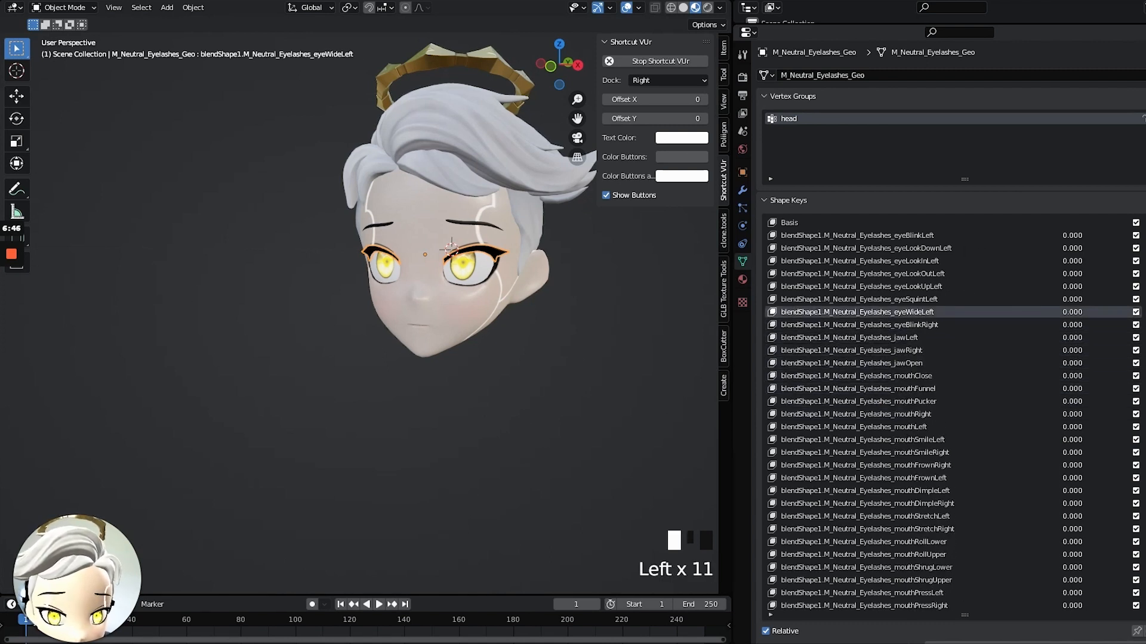
left_click(1145, 235)
left_click(1145, 236)
left_click(1145, 235)
left_click(1145, 235)
left_click(1145, 236)
left_click(1145, 236)
left_click(1145, 236)
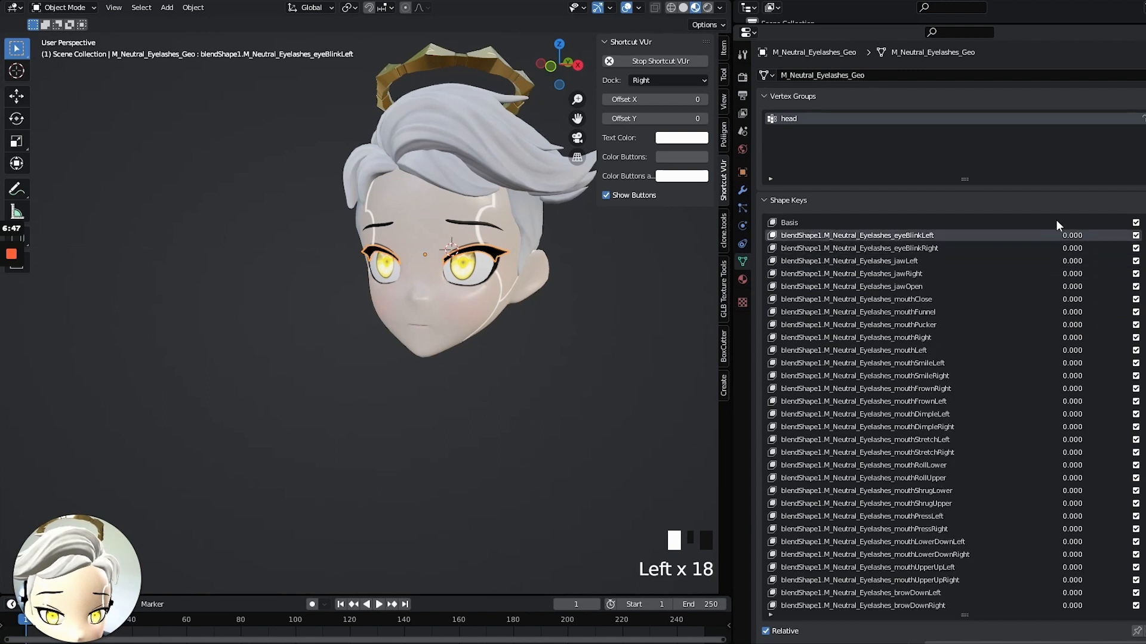
Check against the head's shape keys, and delete mouthLeft, mouthRight, mouthPucker, mouthFunnel and mouthClose from the eyelashes
left_click(904, 261)
left_click(910, 274)
left_click(915, 286)
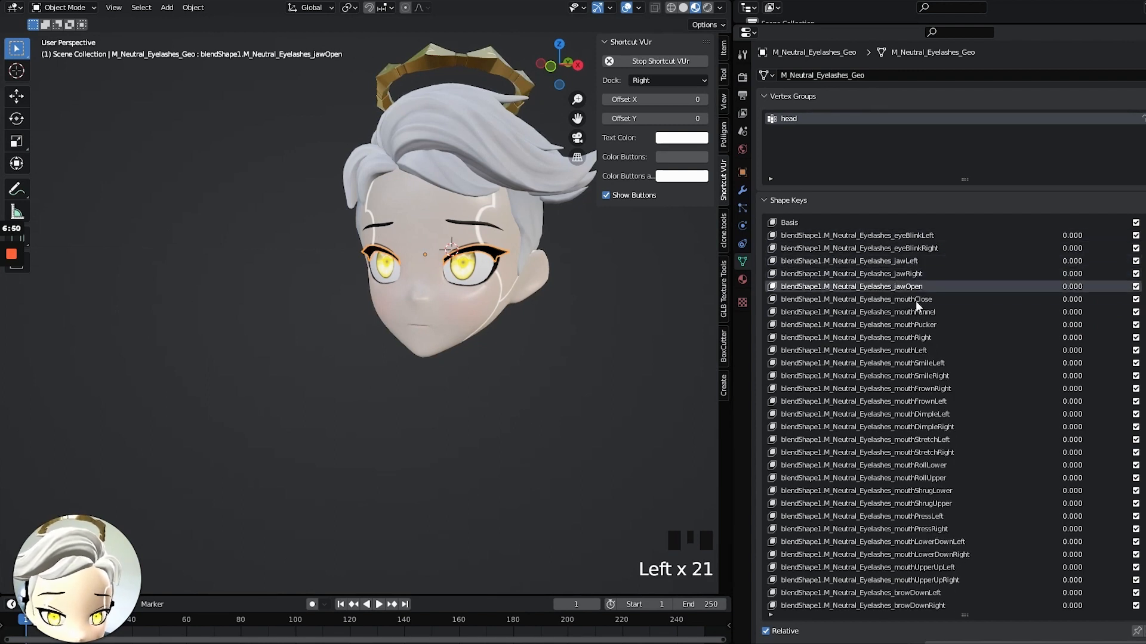
left_click(916, 300)
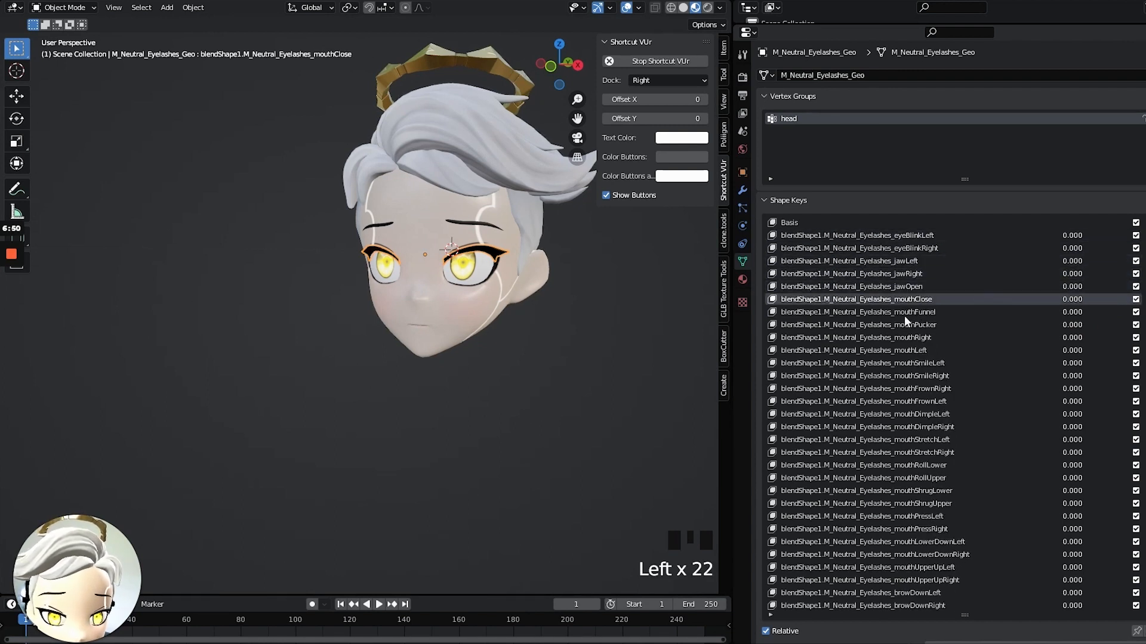
left_click(491, 305)
left_click(851, 299)
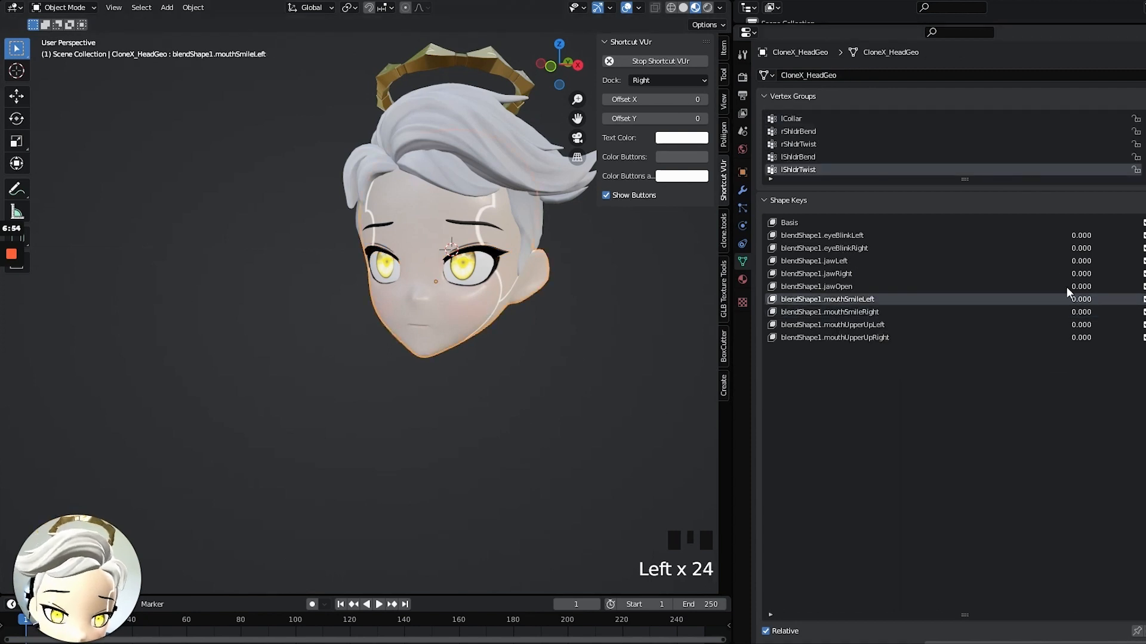
left_click(477, 255)
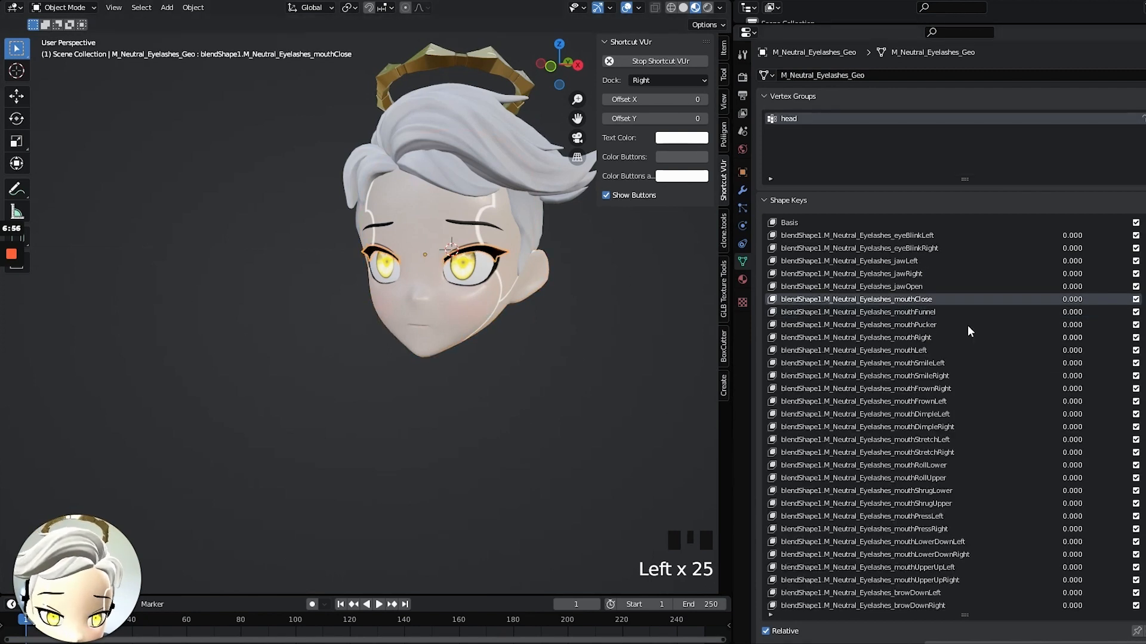
left_click(895, 351)
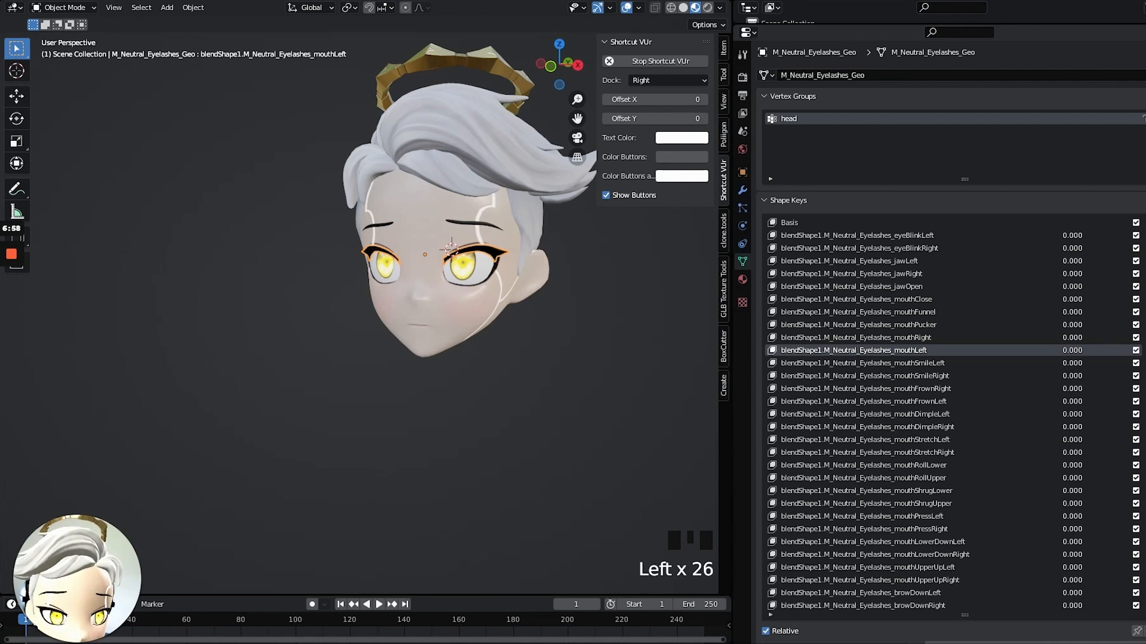
left_click(1145, 235)
left_click(1145, 235)
left_click(1145, 236)
left_click(1145, 236)
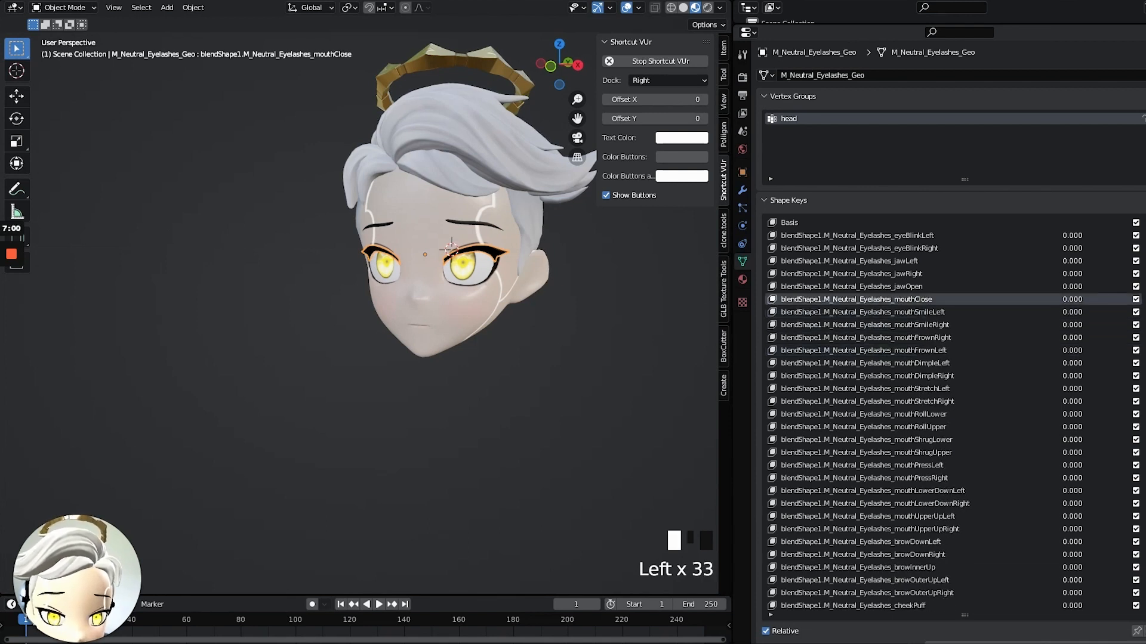
left_click(1145, 236)
Compare the eyelashes' shape keys from mouthSmile onwards with the shape keys kept on the head
left_click(937, 312)
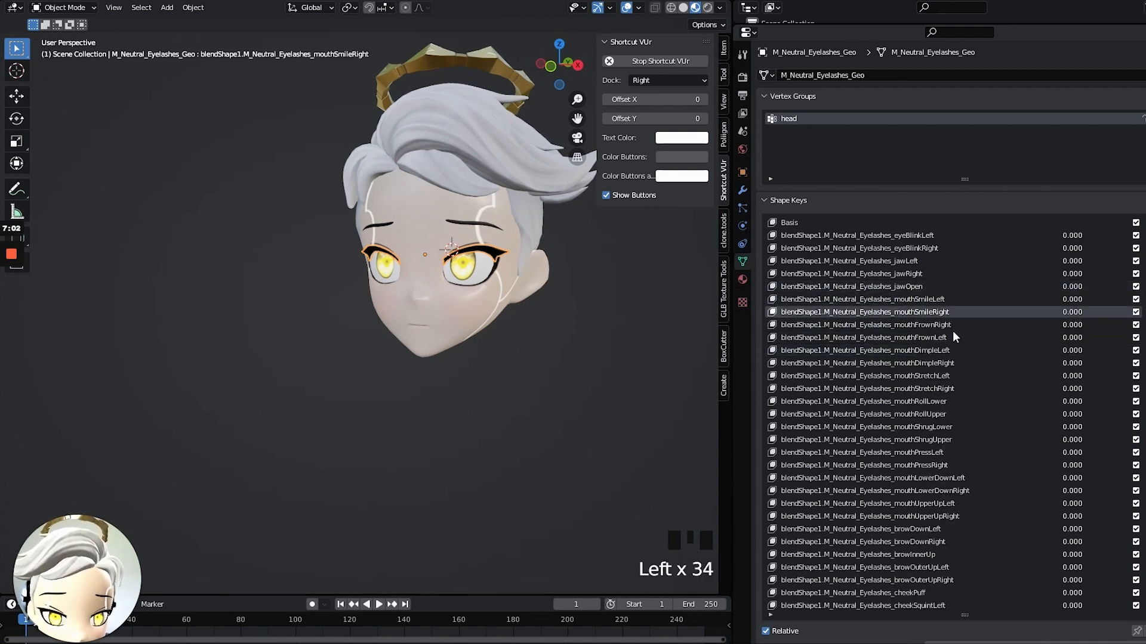
left_click(449, 220)
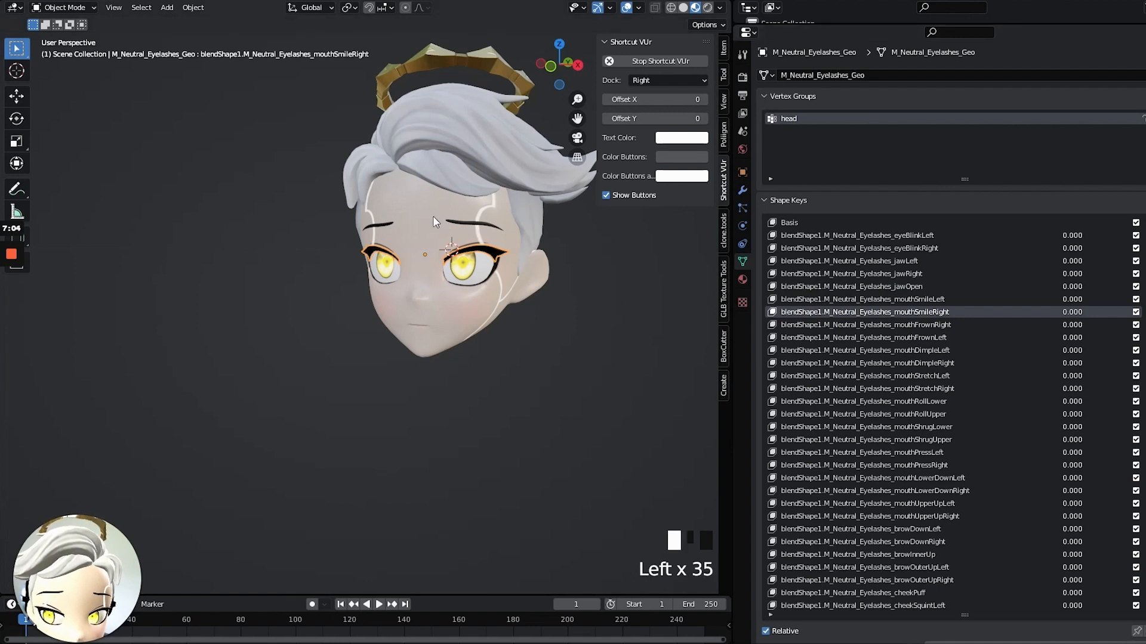
left_click(857, 312)
left_click(885, 325)
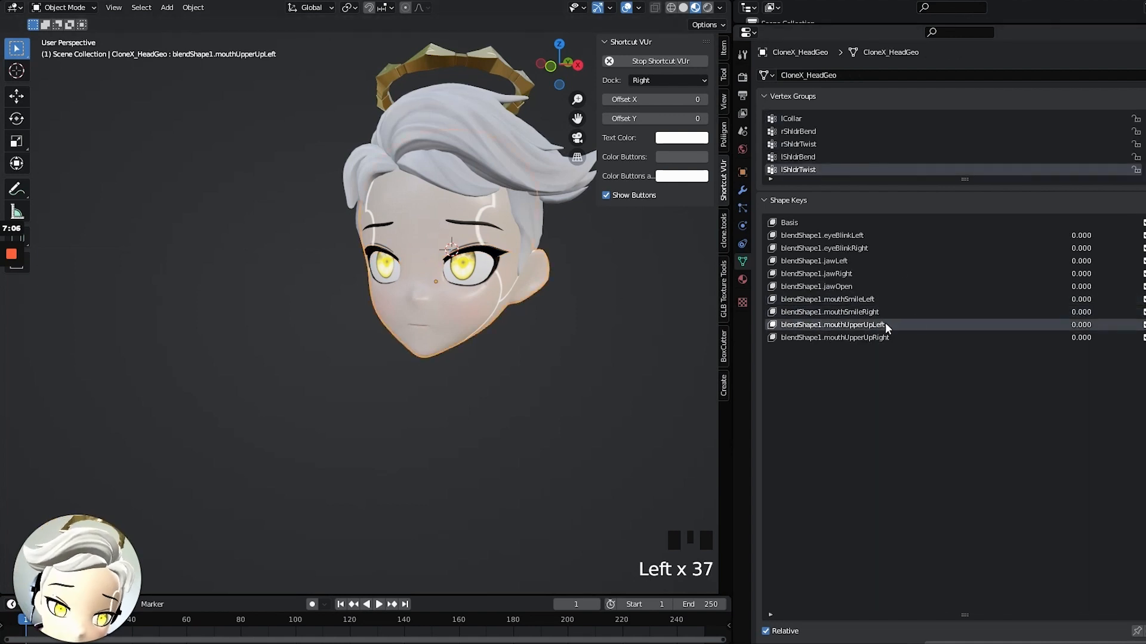
left_click(484, 251)
scroll(962, 479, "down", 2)
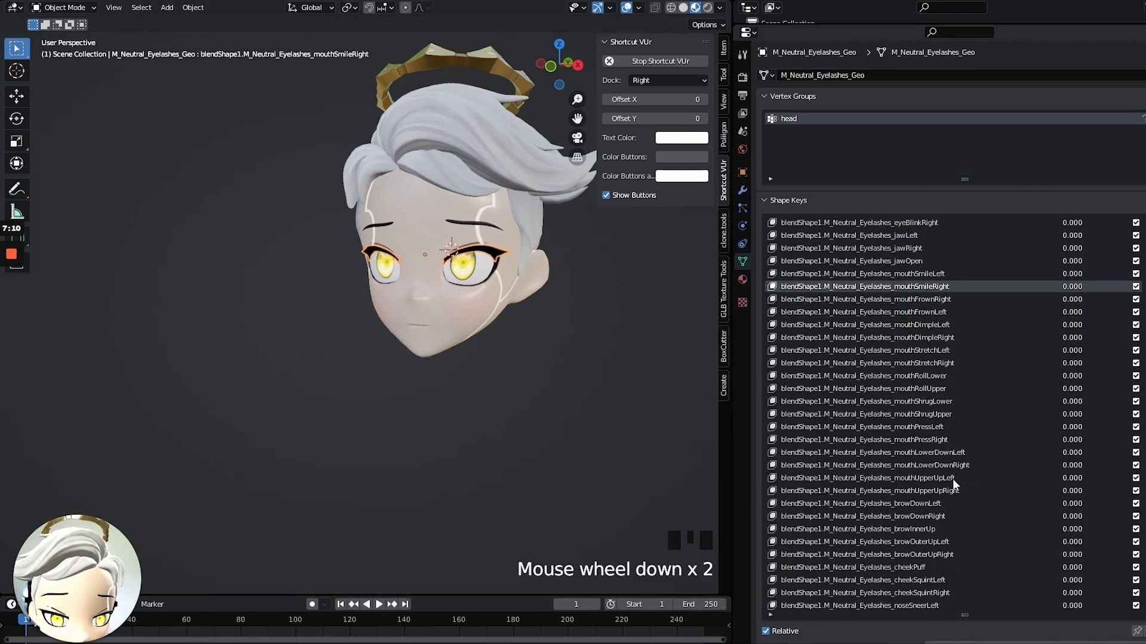
scroll(958, 493, "down", 6)
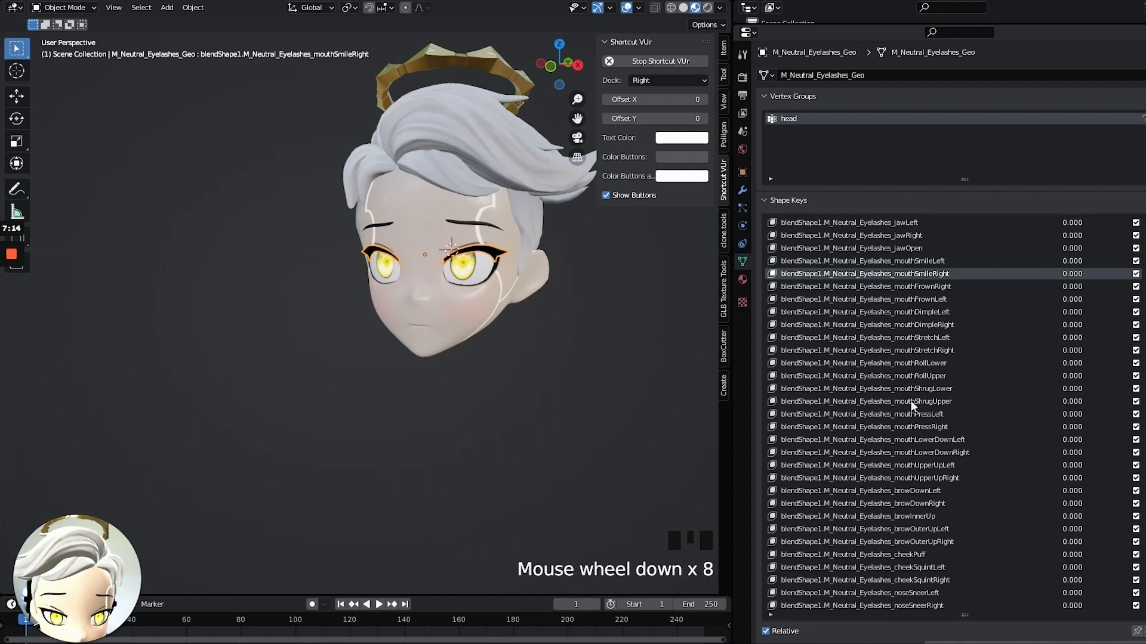
scroll(953, 460, "down", 3)
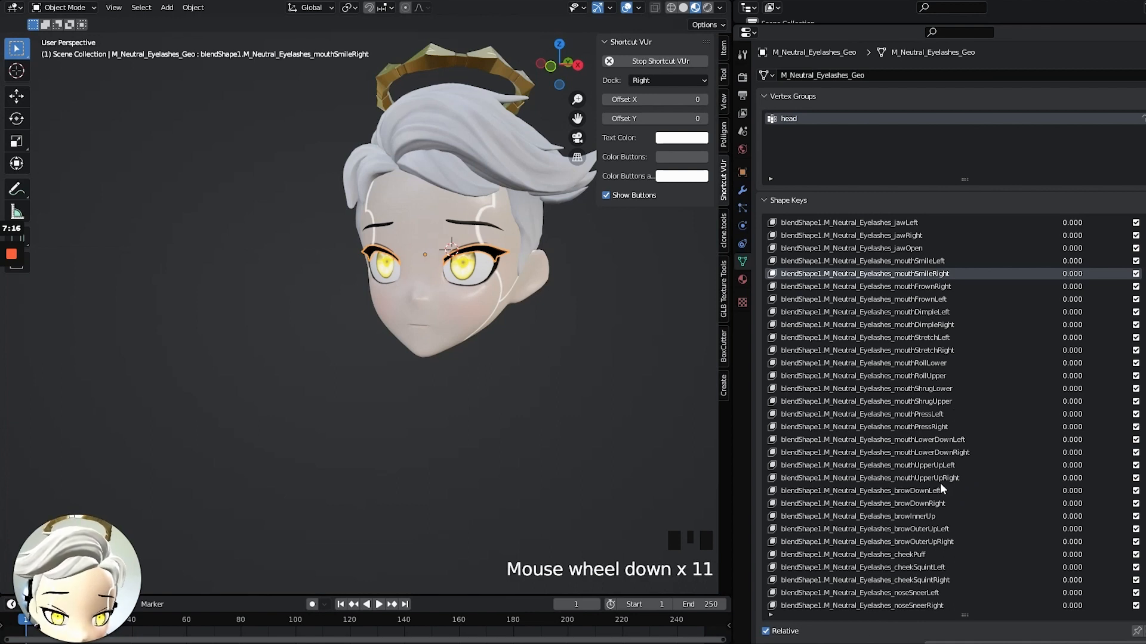
Delete all nose sneer, cheek and brow shape keys at the end of the eyelashes' list
left_click(880, 606)
scroll(891, 601, "down", 6)
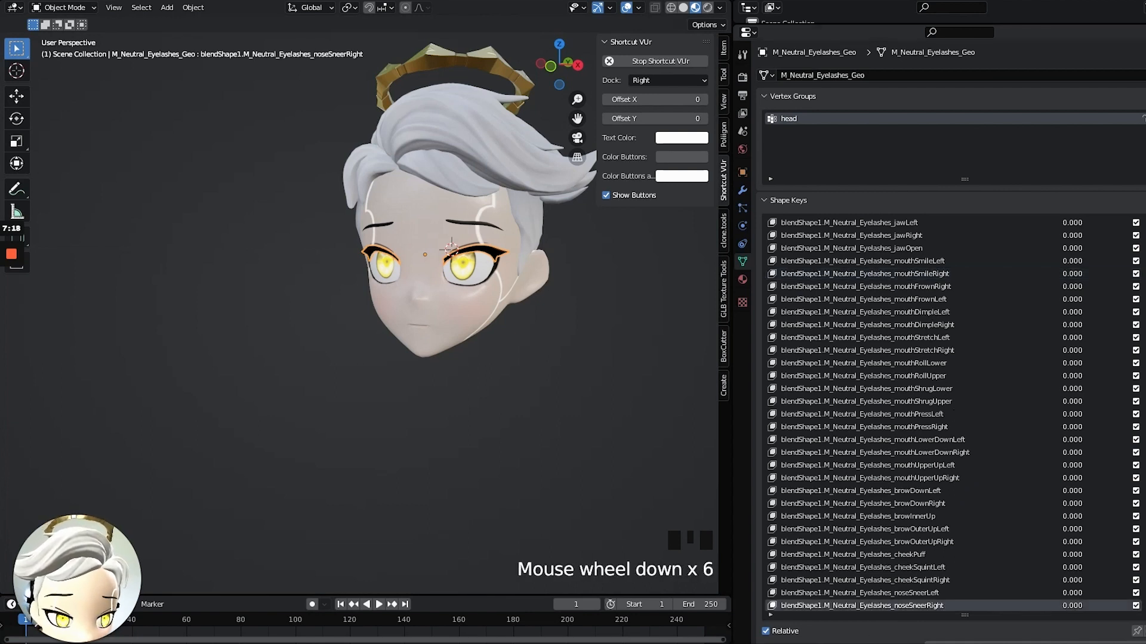
left_click(1145, 235)
left_click(1145, 235)
left_click(1145, 236)
left_click(1145, 235)
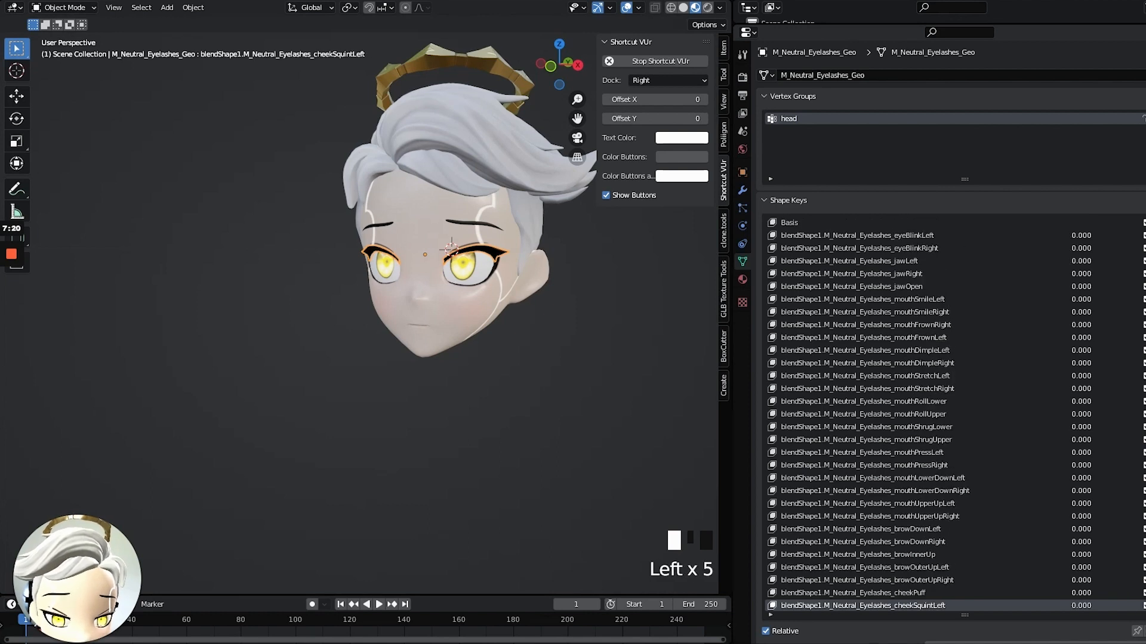
left_click(1144, 235)
left_click(1144, 235)
left_click(1144, 235)
left_click(1144, 235)
left_click(1145, 235)
left_click(1144, 235)
left_click(1145, 235)
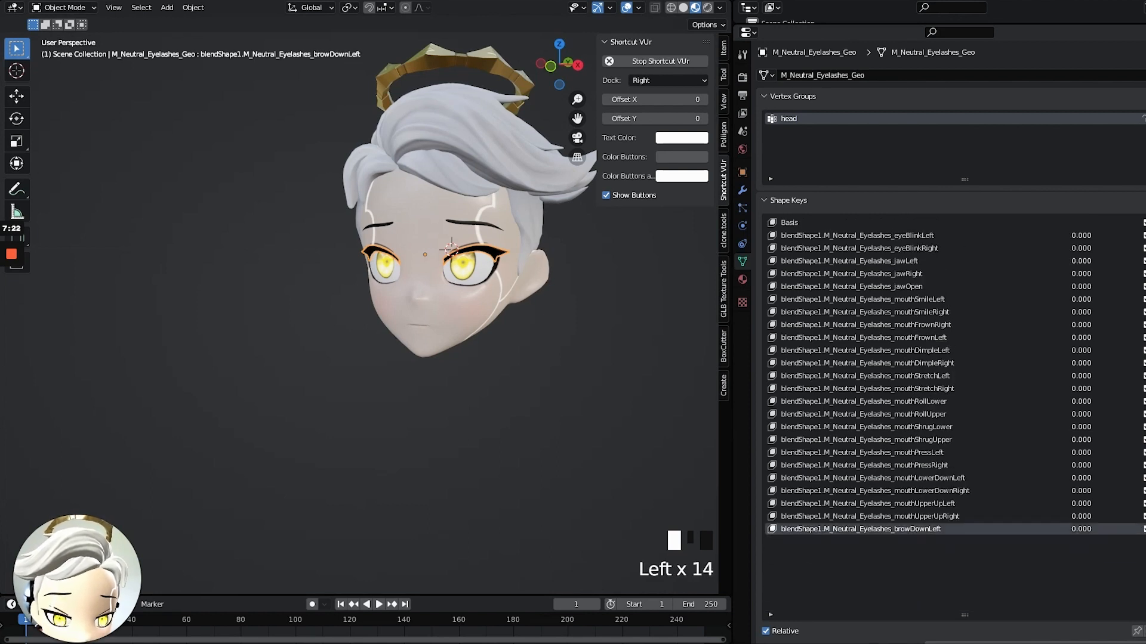
left_click(1144, 235)
Delete the eyelashes' mouth shape keys from mouthLowerDownRight back through mouthFrownRight, keeping the mouthSmile and mouthUpperUp pairs
left_click(919, 495)
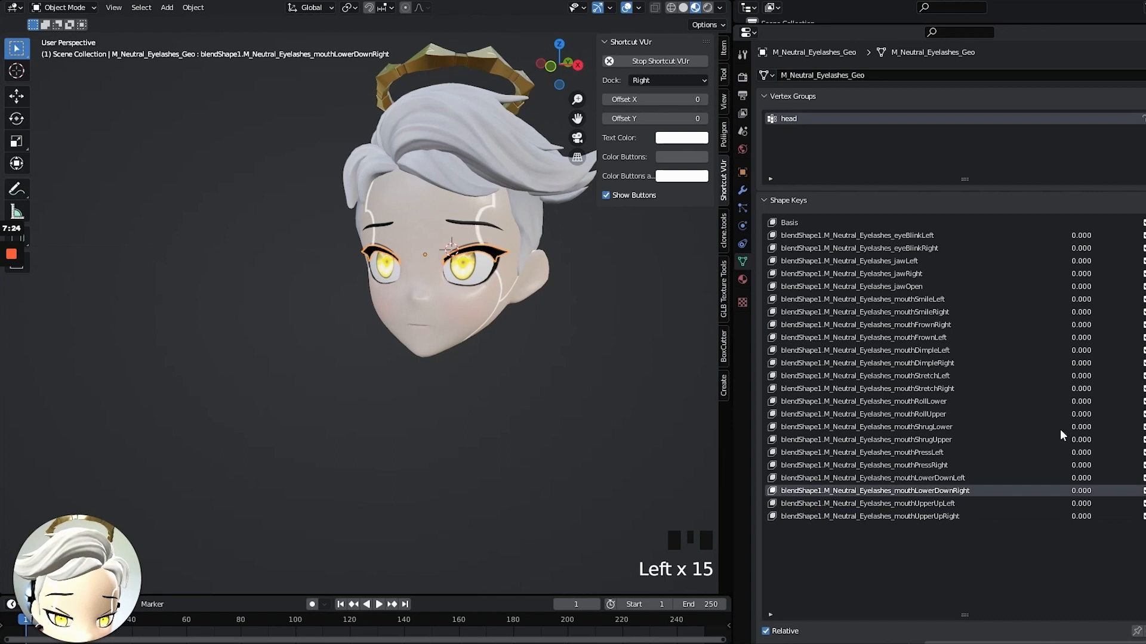
left_click(1145, 235)
left_click(1144, 235)
left_click(1144, 235)
left_click(1144, 235)
left_click(1145, 235)
left_click(1145, 235)
left_click(1144, 235)
left_click(1144, 235)
left_click(1145, 235)
left_click(1145, 235)
left_click(1145, 235)
left_click(1144, 235)
left_click(1144, 235)
left_click(1145, 235)
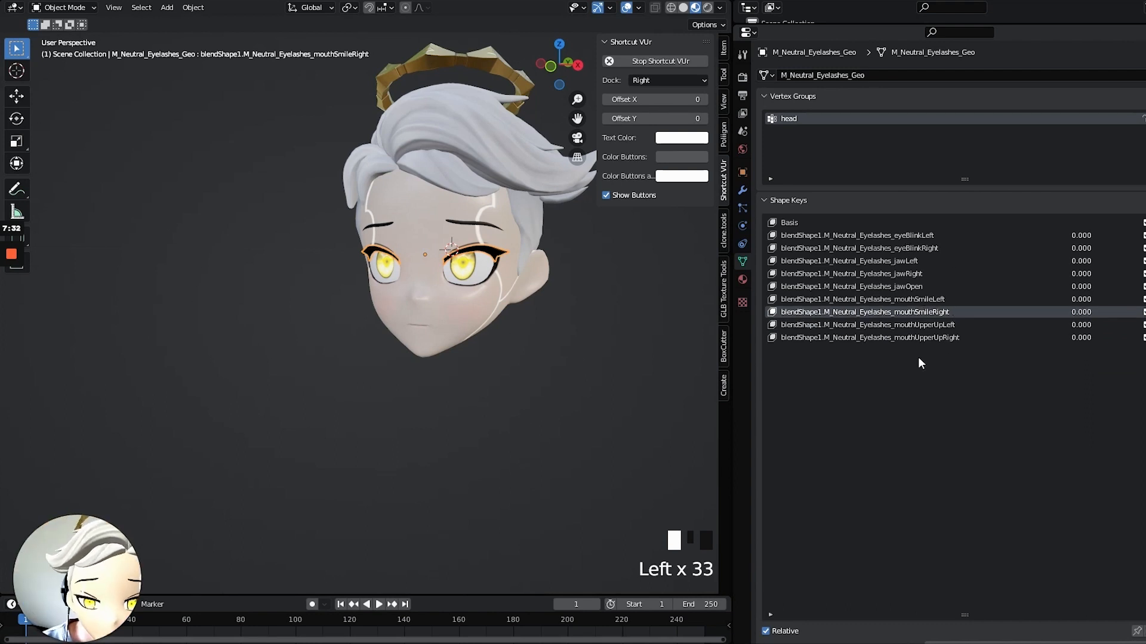
Add a Basis and two further shape keys to the eyebrow mesh M_LINES_GEO
left_click(488, 305)
left_click(489, 252)
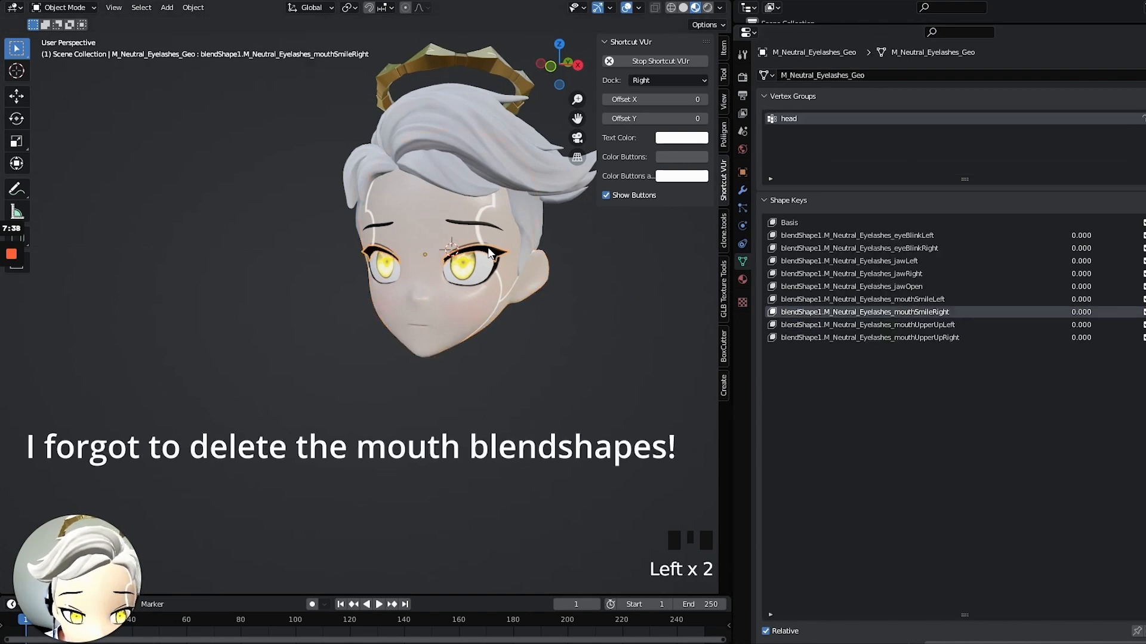
left_click(469, 225)
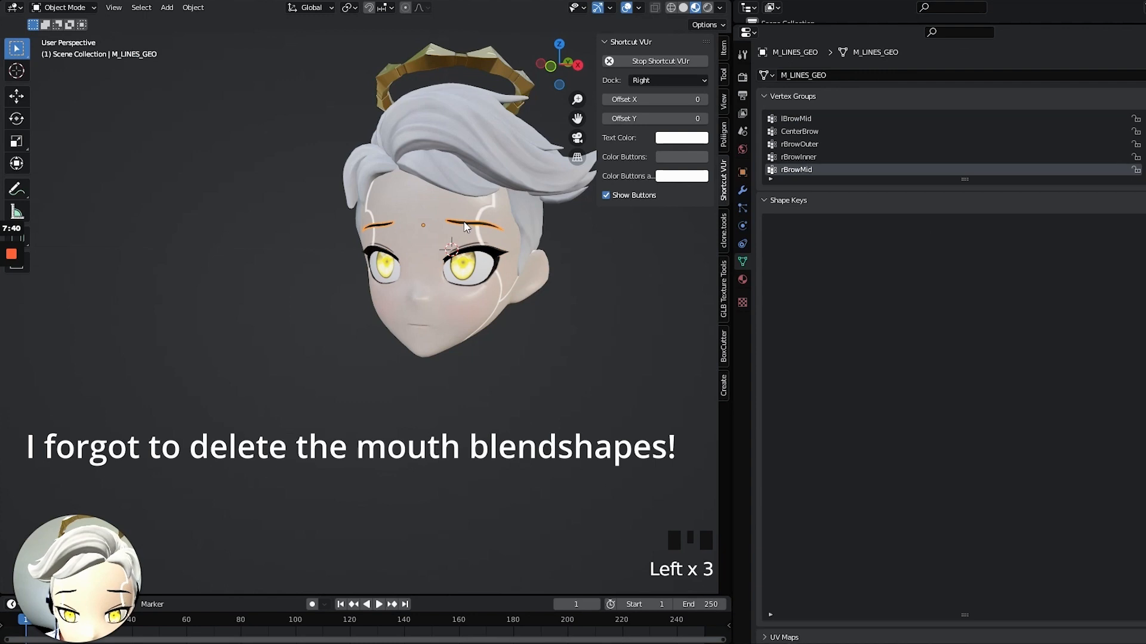
scroll(467, 229, "up", 2)
middle_click_drag(467, 229, 369, 239)
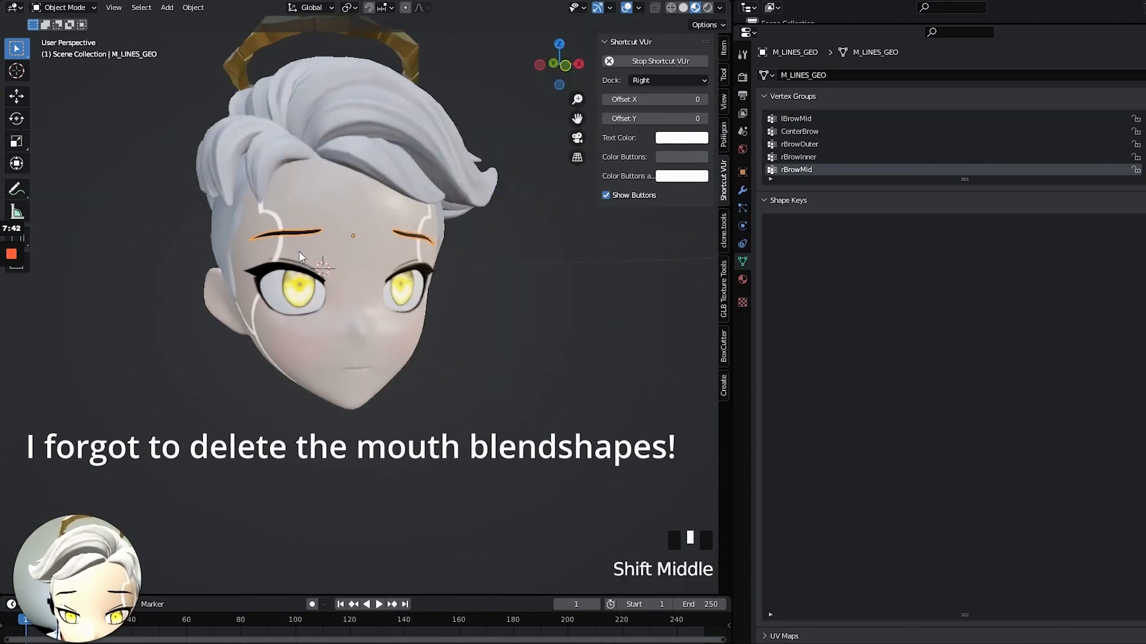
scroll(502, 263, "up", 2)
middle_click_drag(503, 265, 459, 242)
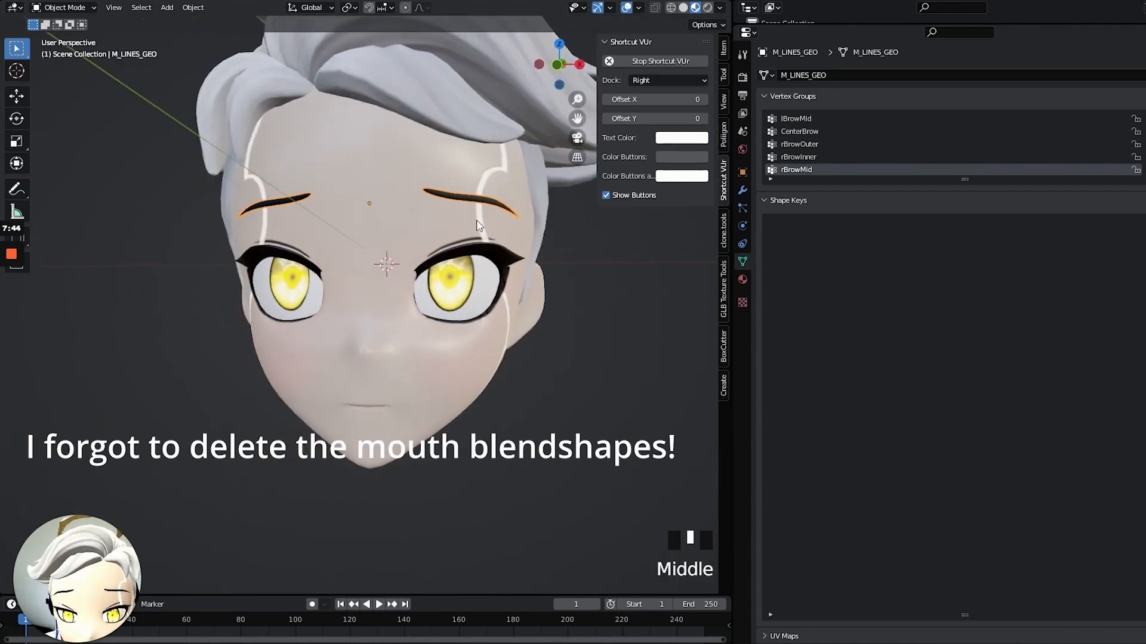
left_click(1141, 218)
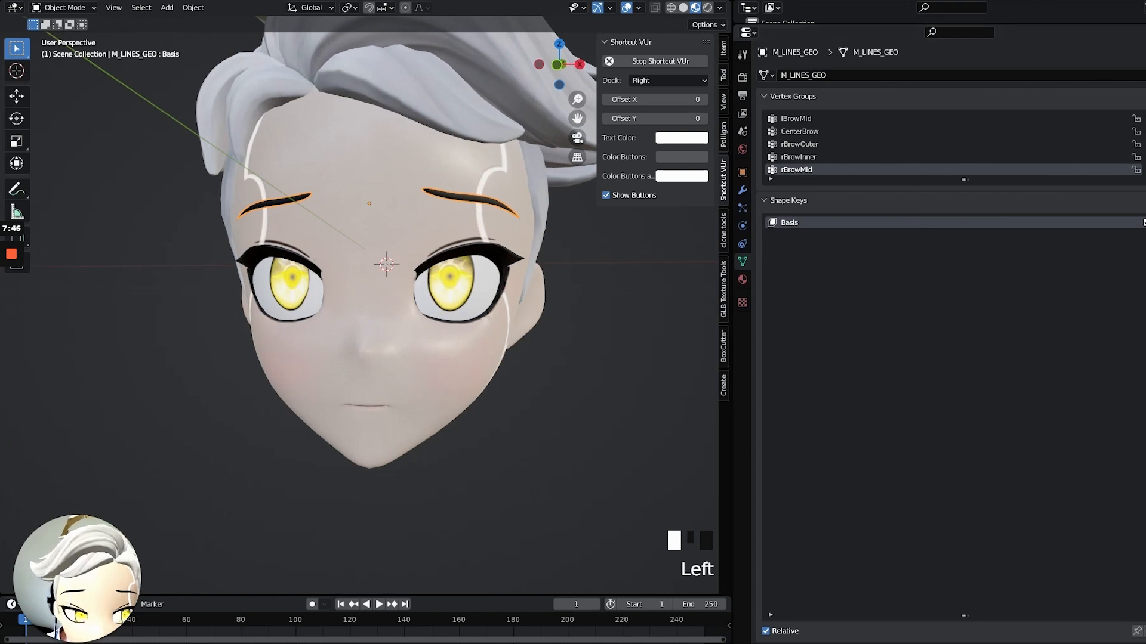
left_click(1141, 221)
Rename the eyebrow mesh's shape key Key 1 to "Eyebrow Raise Right"
left_click(836, 235)
double_click(831, 235)
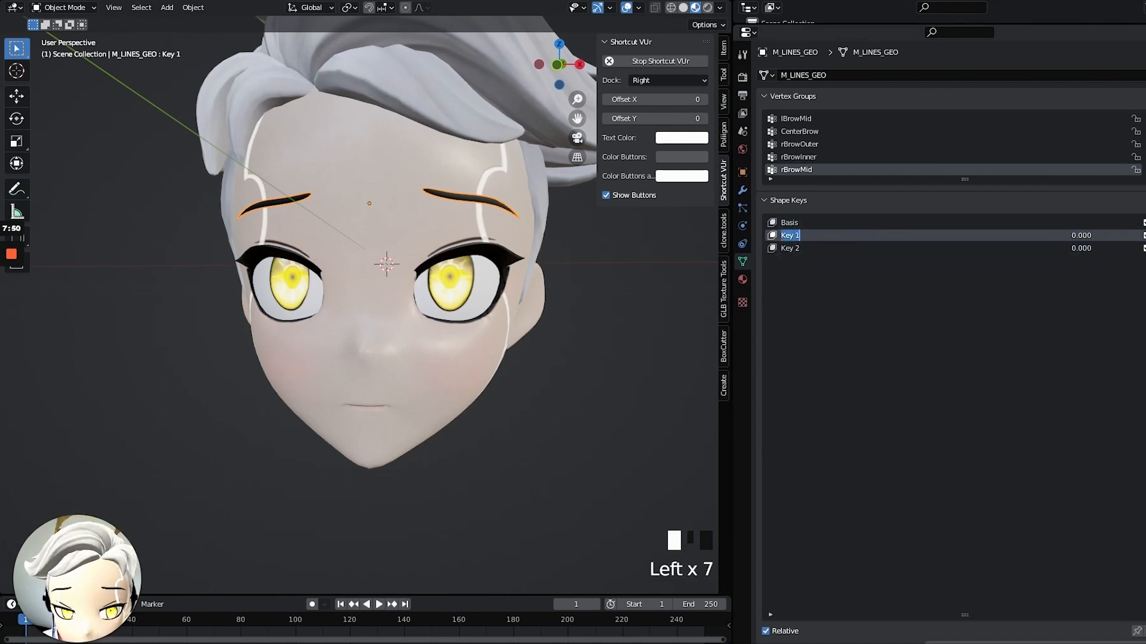
type("R")
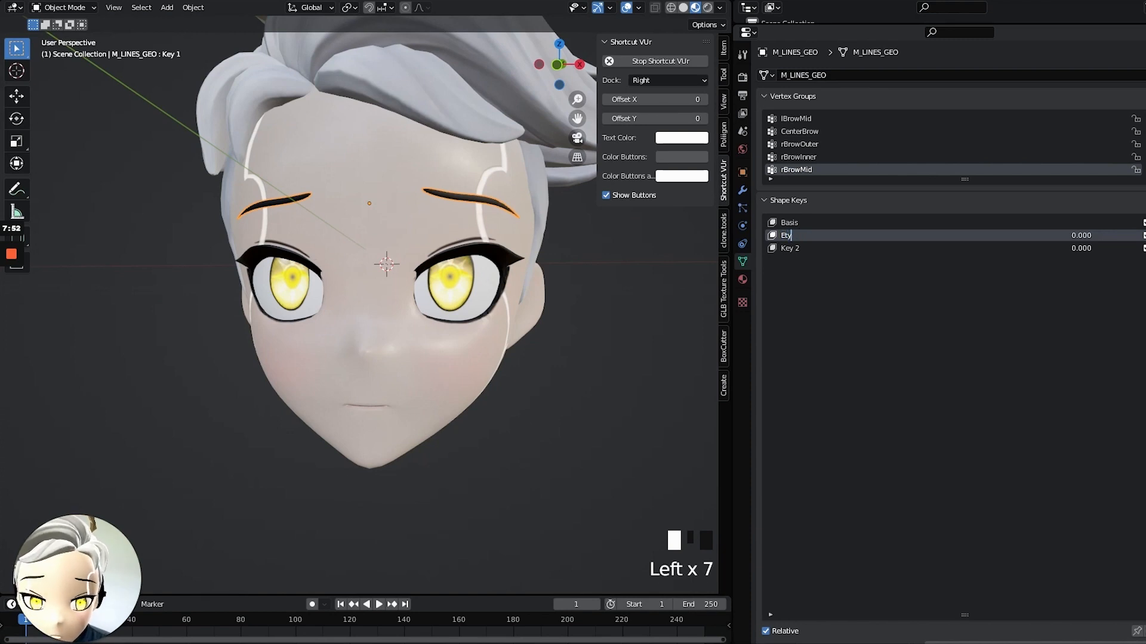
key("BackSpace")
key("BackSpace")
type("Eyebrow Raise Right")
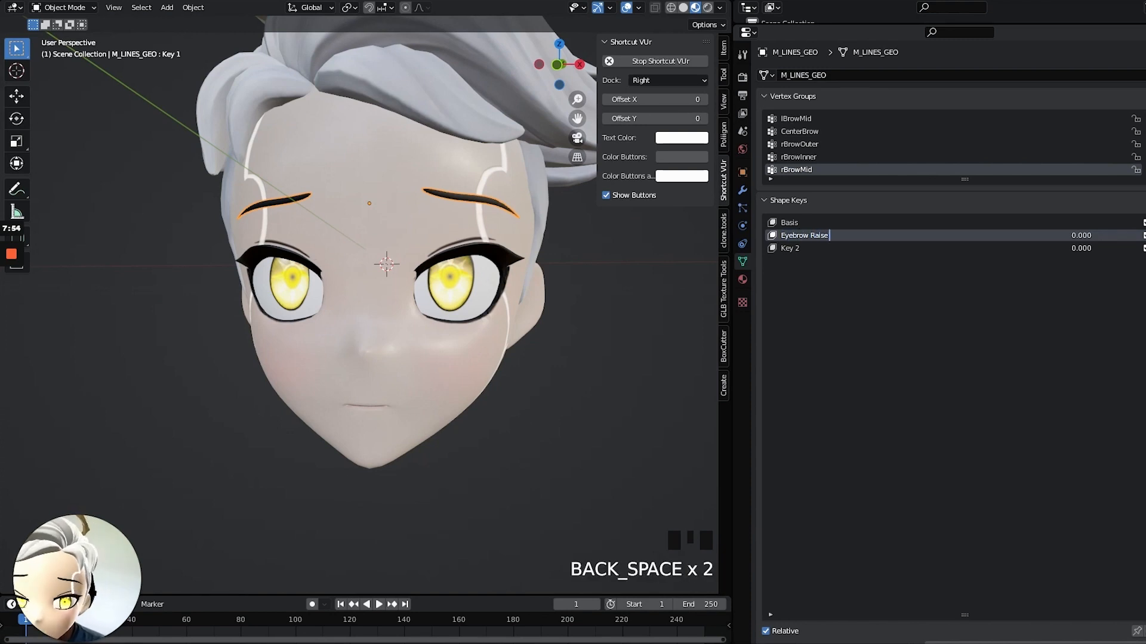
key("Return")
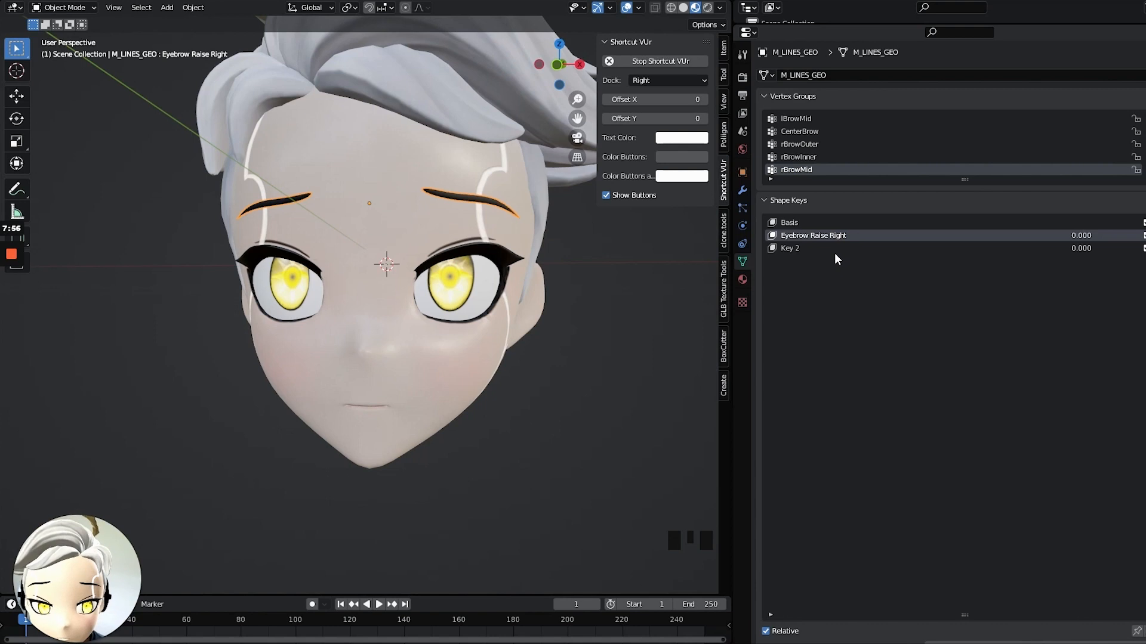
Rename the eyebrow mesh's shape key Key 2 to "Eyebrow Raise Left"
left_click(814, 235)
double_click(814, 250)
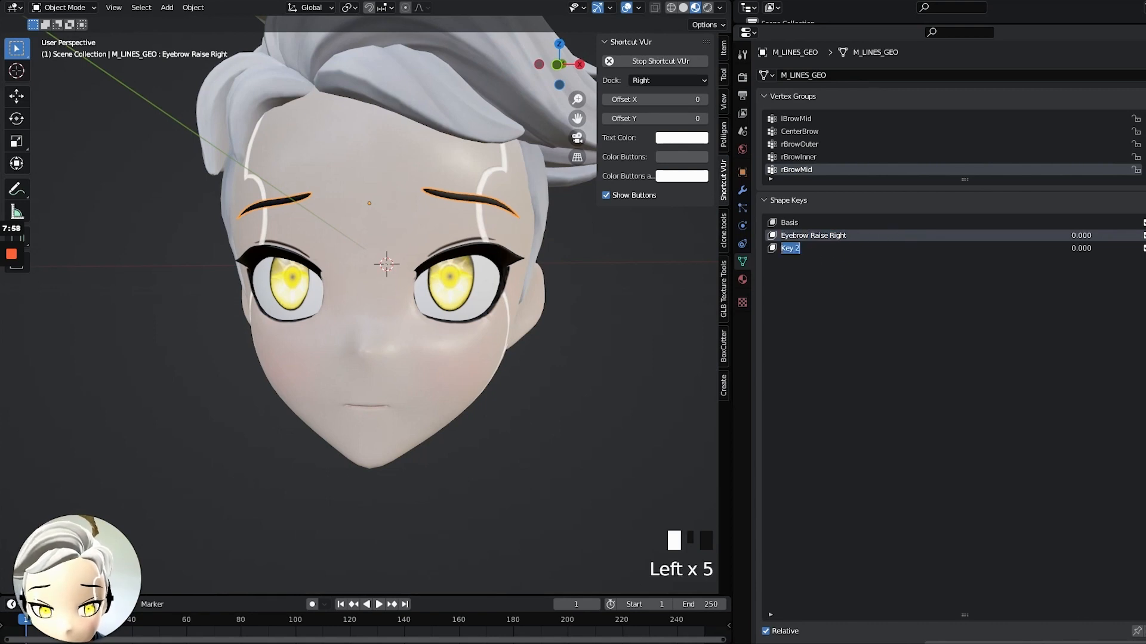
type("Eyebrow Raise Right")
key("BackSpace")
key("BackSpace")
key("BackSpace")
key("BackSpace")
key("BackSpace")
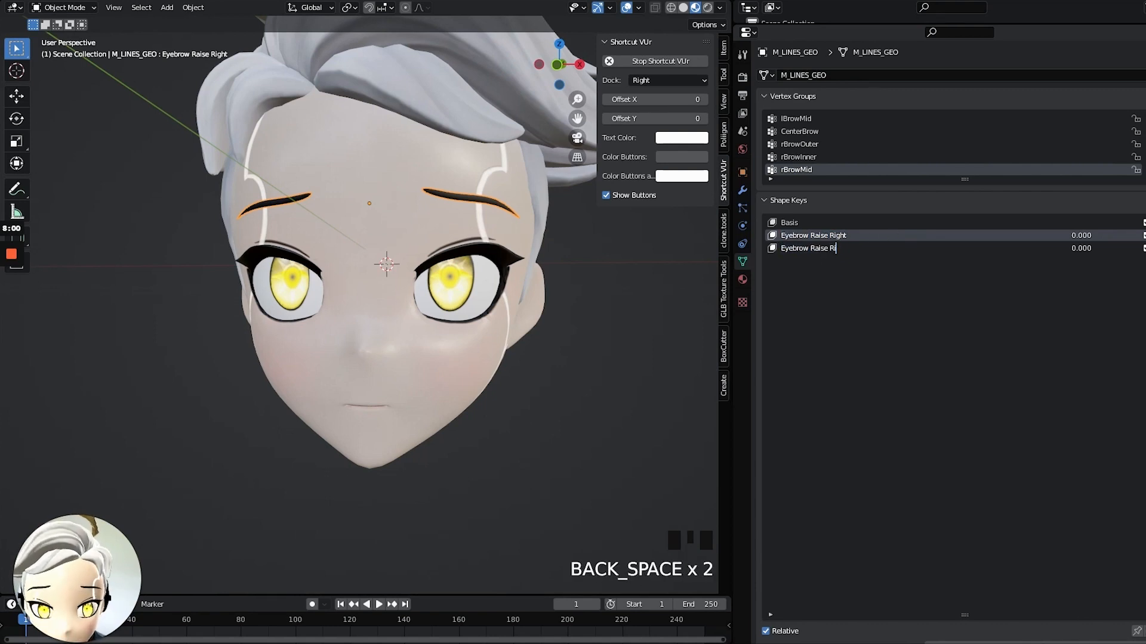
type("lEFT")
key("BackSpace")
key("BackSpace")
key("BackSpace")
key("BackSpace")
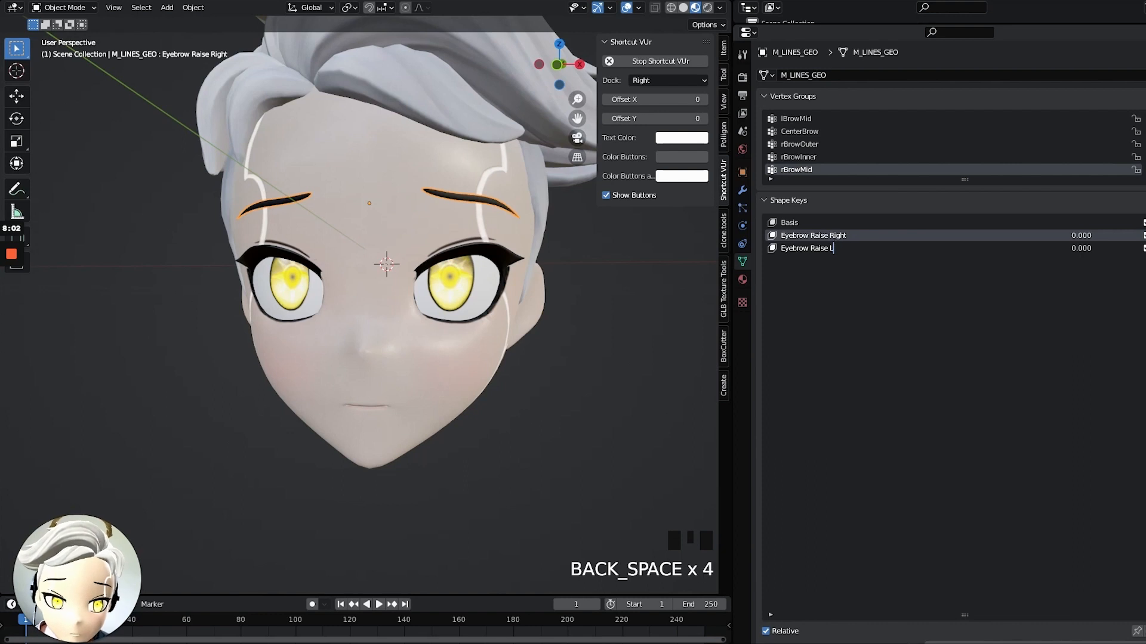
type("Left")
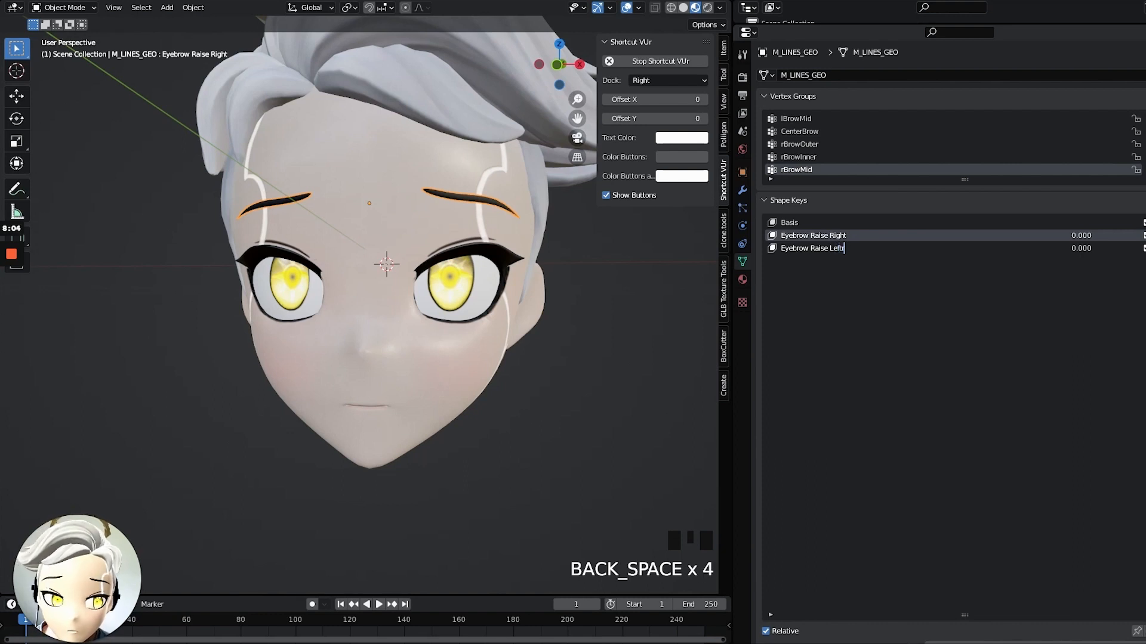
key("Return")
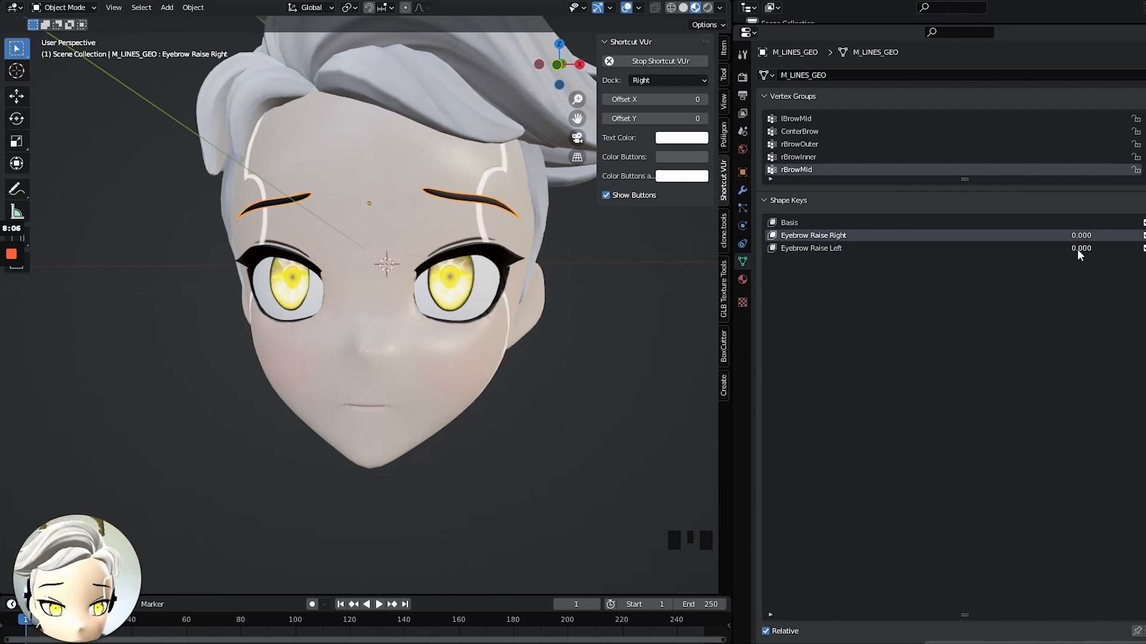
Set Eyebrow Raise Right to 1.000 and raise the whole eyebrow on the viewer's right slightly along Z in that shape key
left_click_drag(1073, 237, 1137, 237)
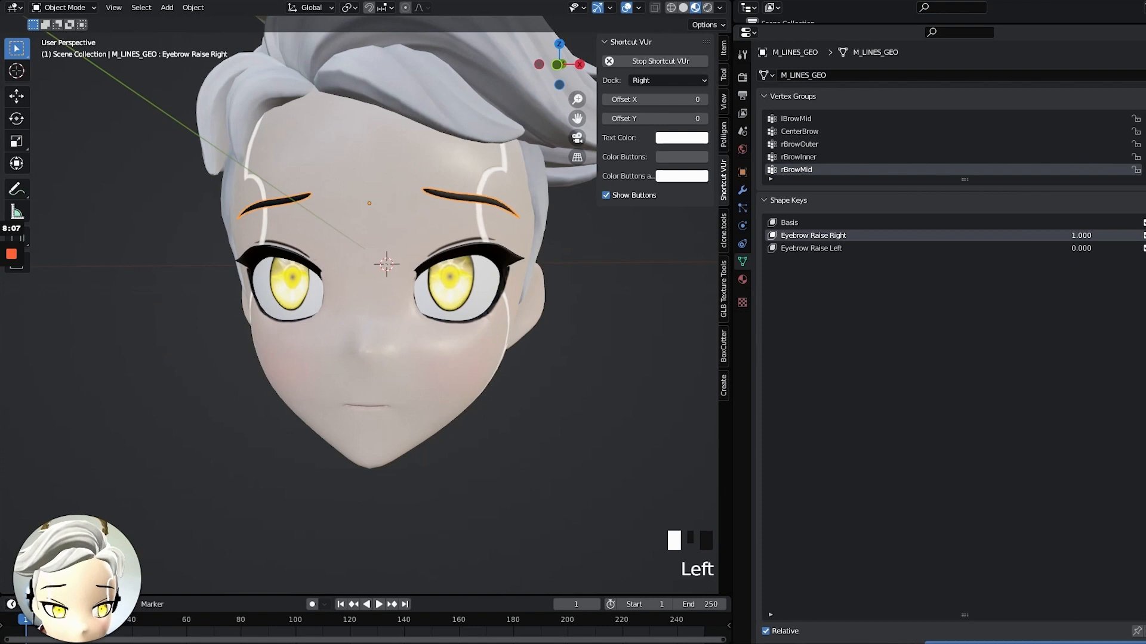
key("Tab")
left_click(482, 204)
left_click(485, 198)
key("ctrl+l")
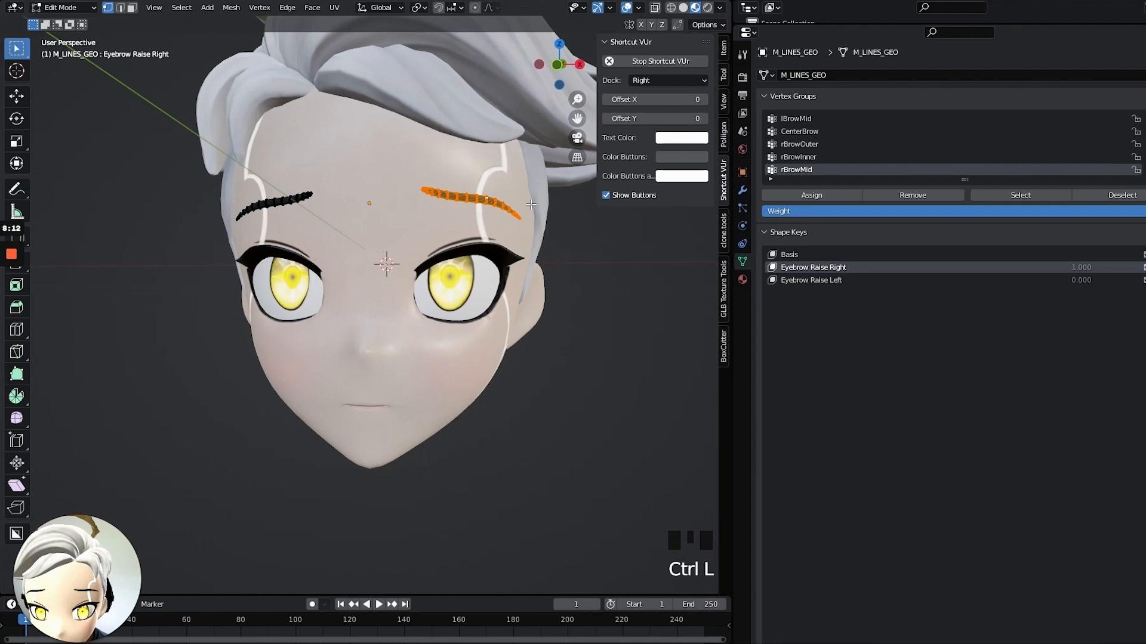
key("g")
key("z")
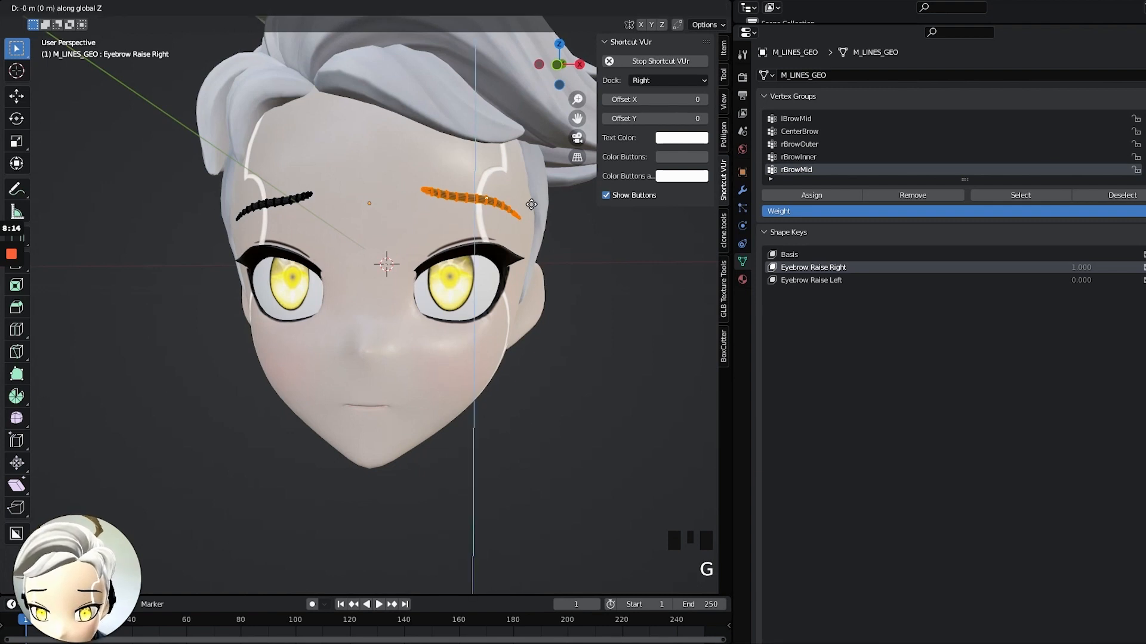
left_click(534, 158)
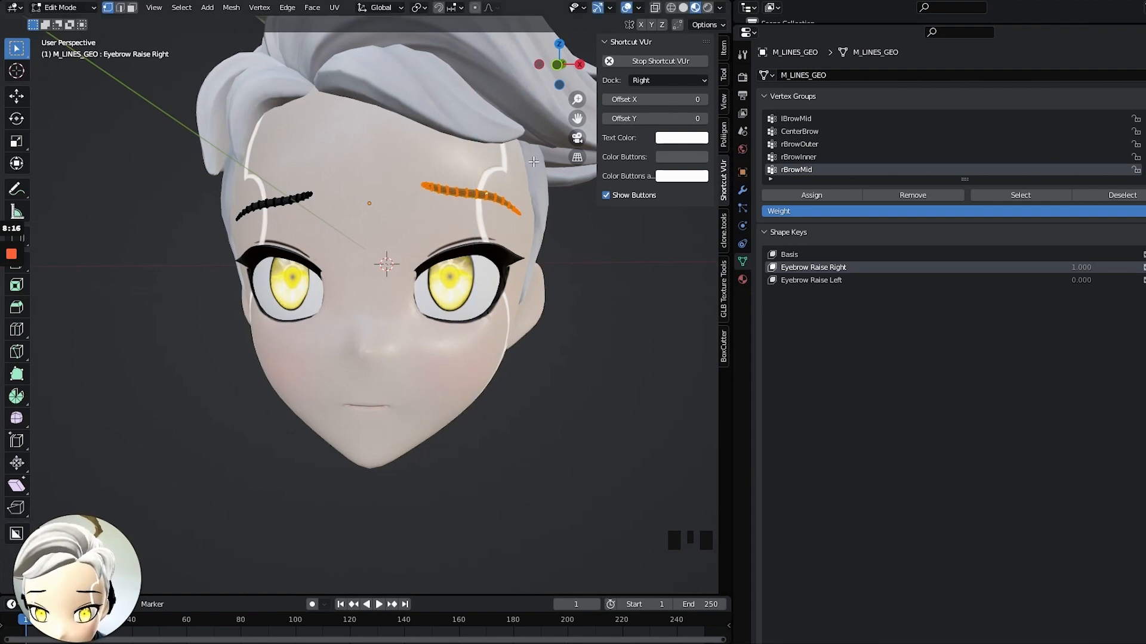
key("Tab")
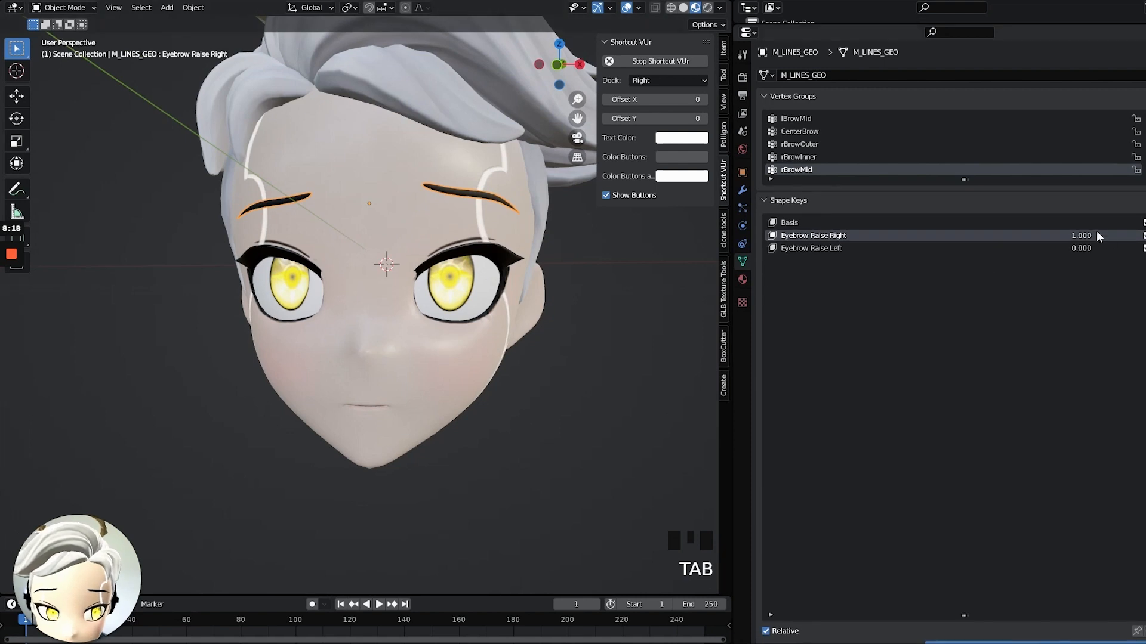
Return Eyebrow Raise Right to 0.000 and set Eyebrow Raise Left to 1.000
left_click_drag(1083, 235, 1023, 237)
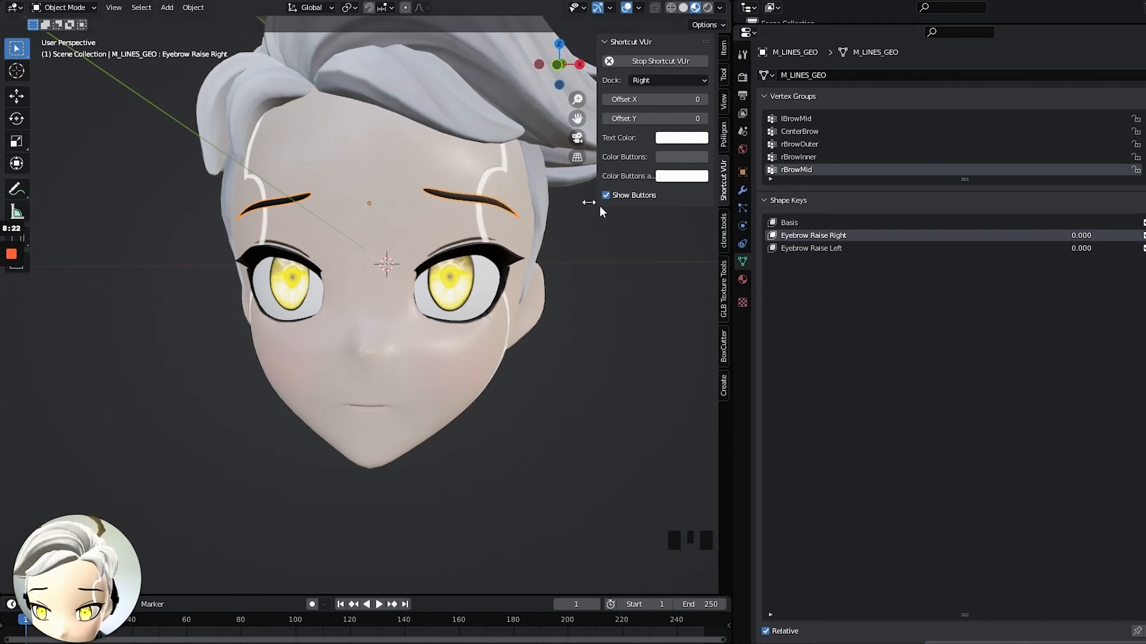
key("Tab")
left_click(283, 189)
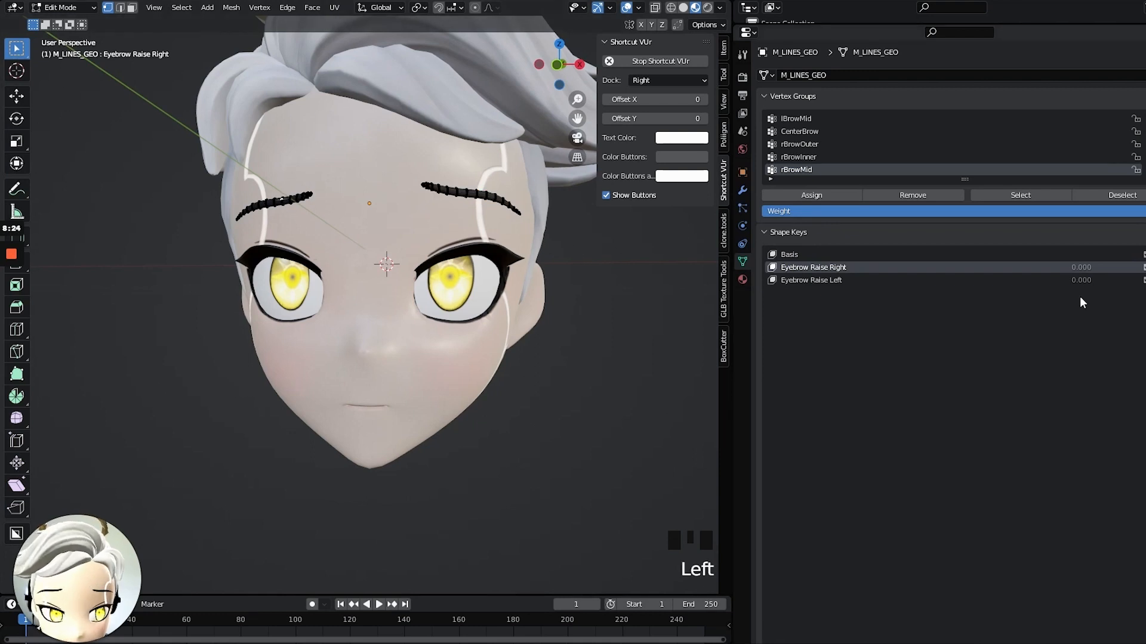
key("Tab")
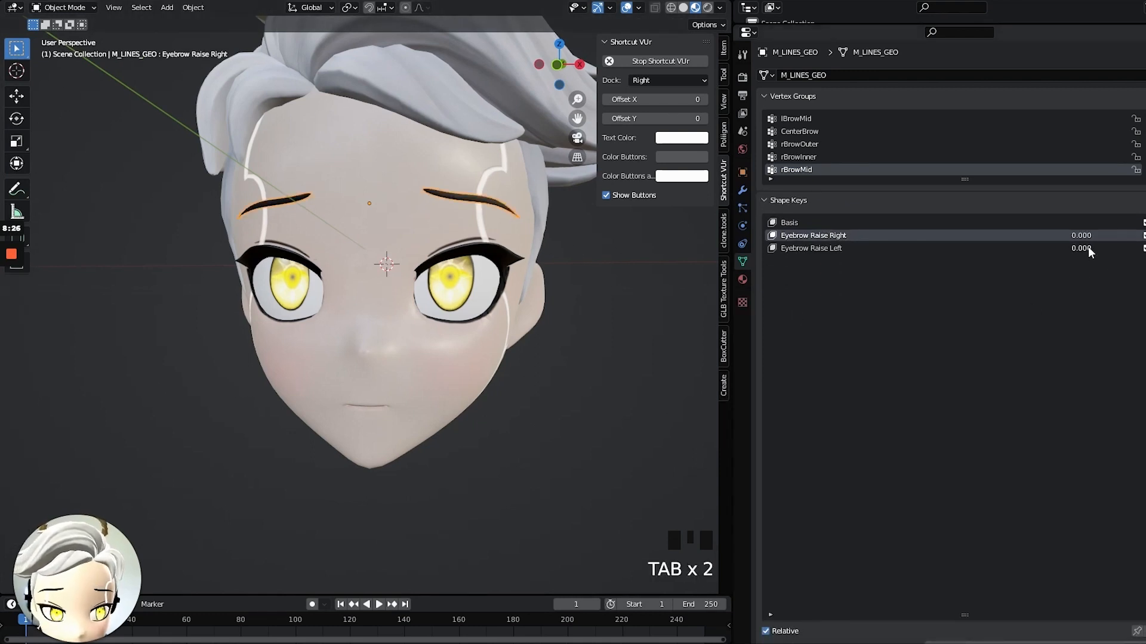
left_click_drag(1088, 249, 1137, 249)
From the front view, raise the whole eyebrow on the viewer's left about 0.0022 m along Z with Eyebrow Raise Right still active
key("Tab")
left_click(294, 202)
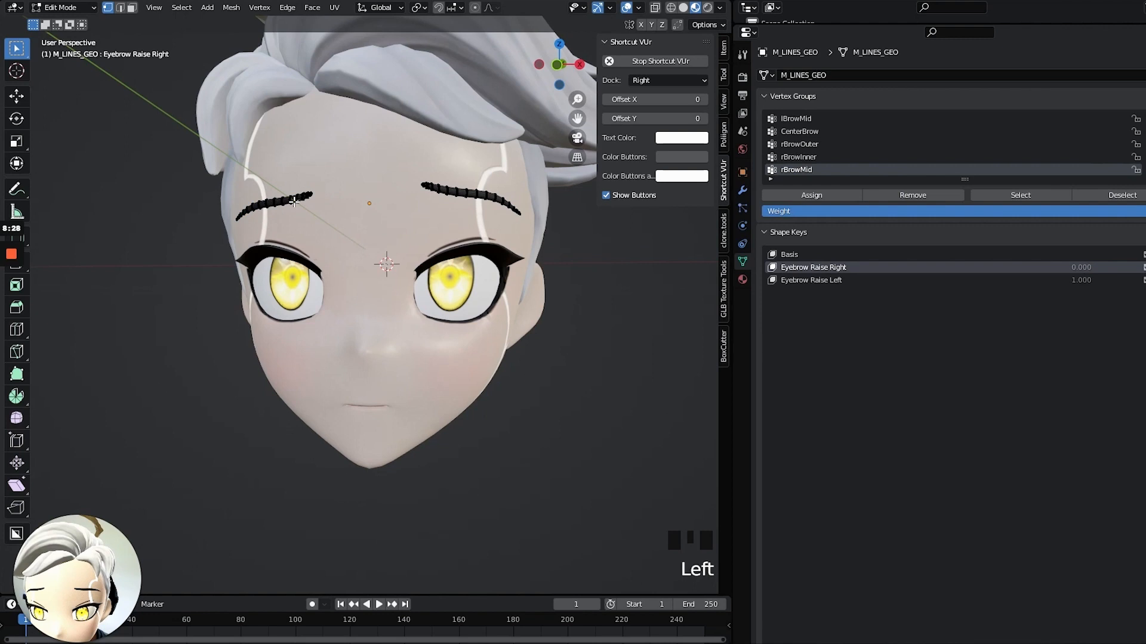
key("ctrl+l")
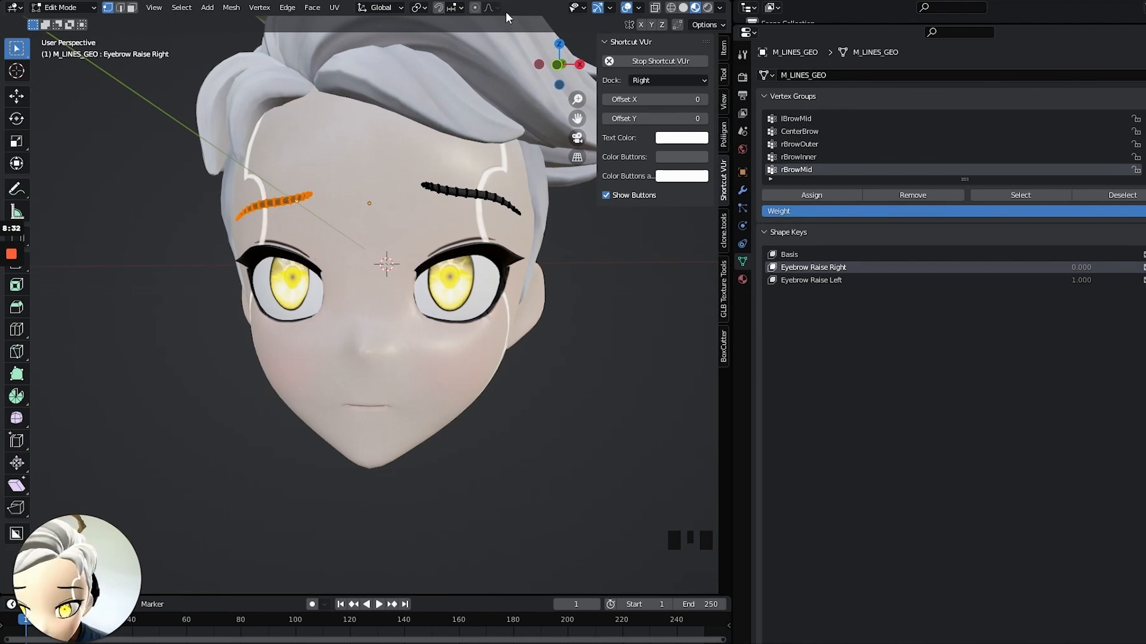
key("KP_1")
key("Tab")
key("Tab")
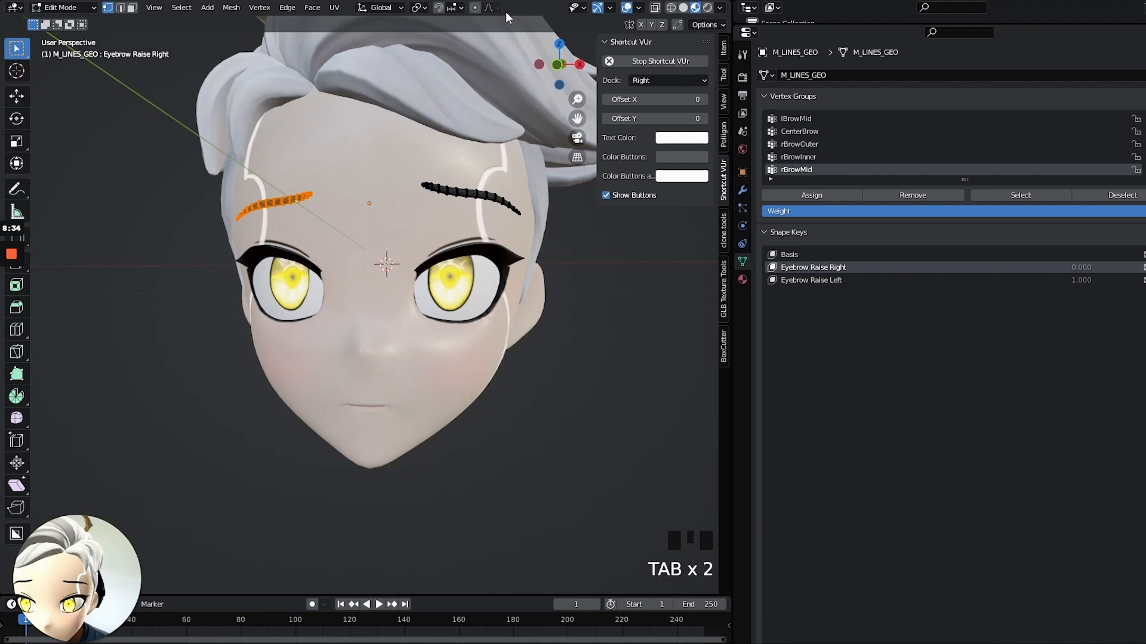
left_click(656, 257)
key("Tab")
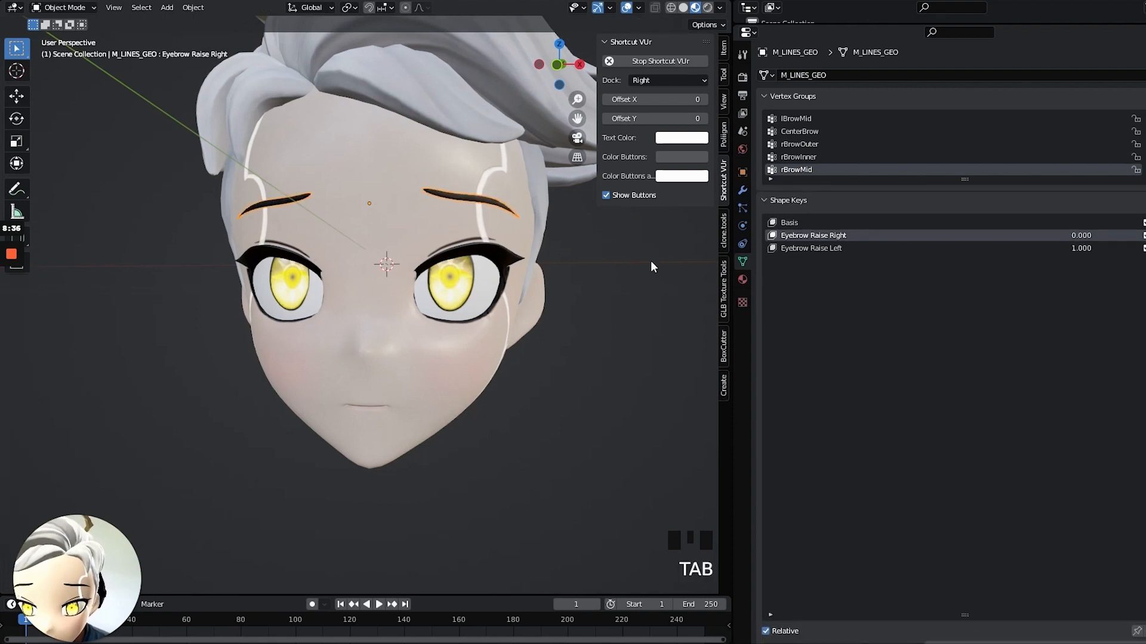
key("KP_1")
key("Tab")
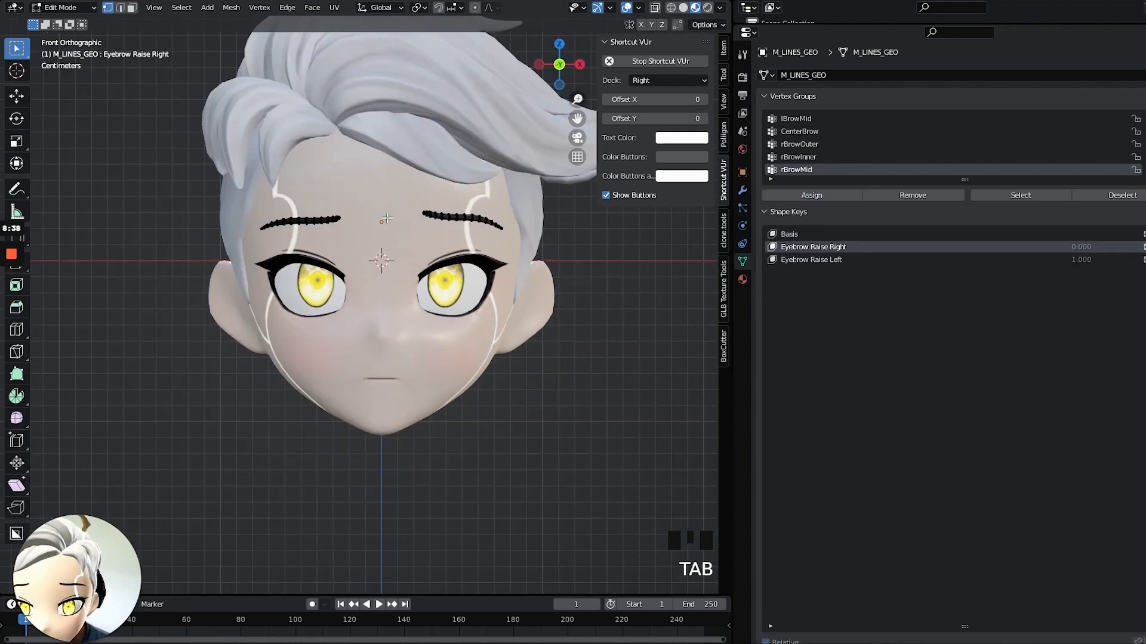
left_click(316, 220)
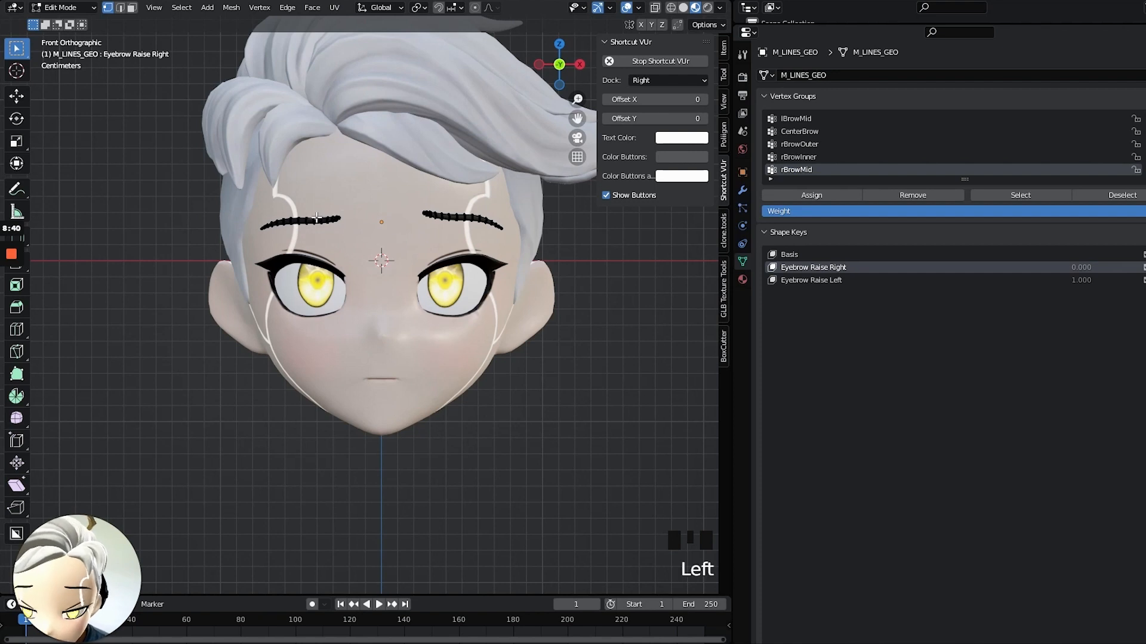
key("ctrl+l")
scroll(317, 217, "up", 3)
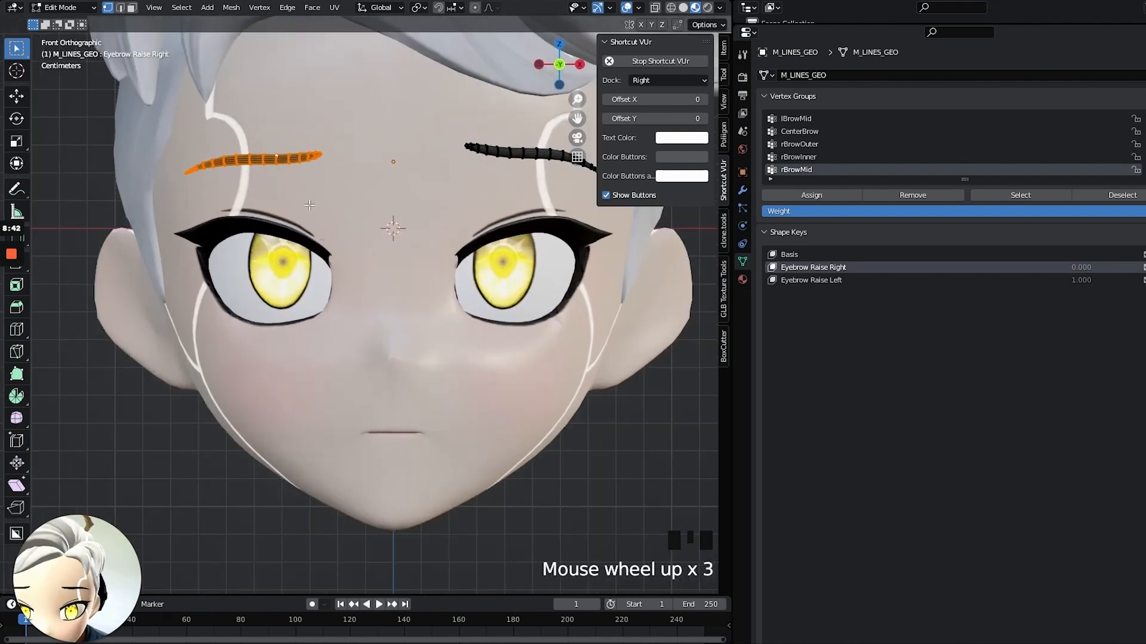
key("g")
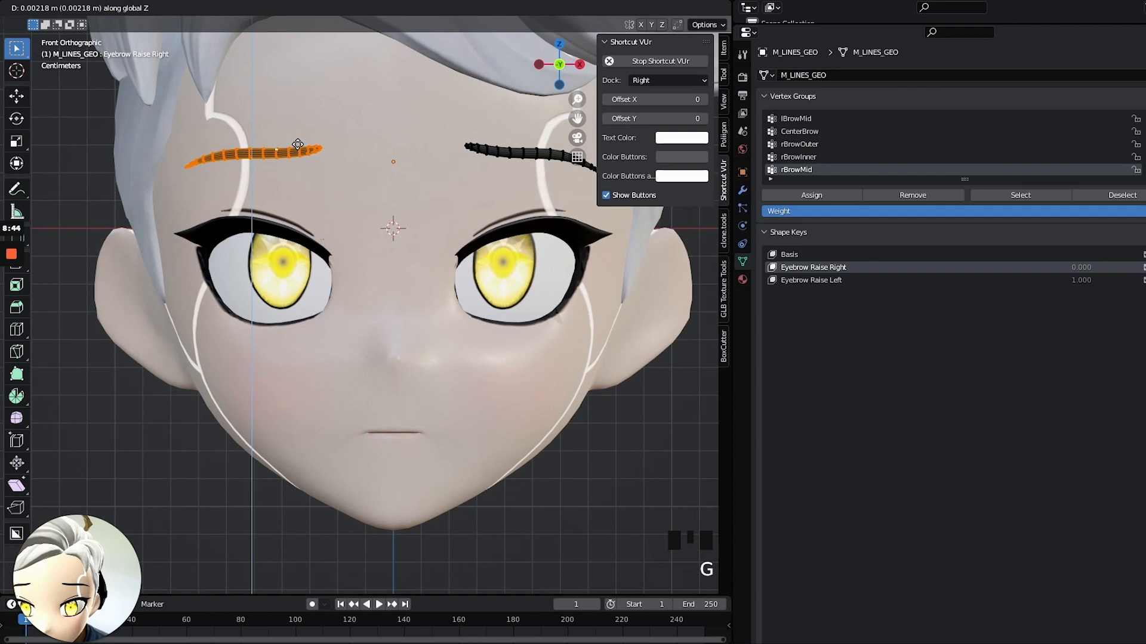
left_click(298, 143)
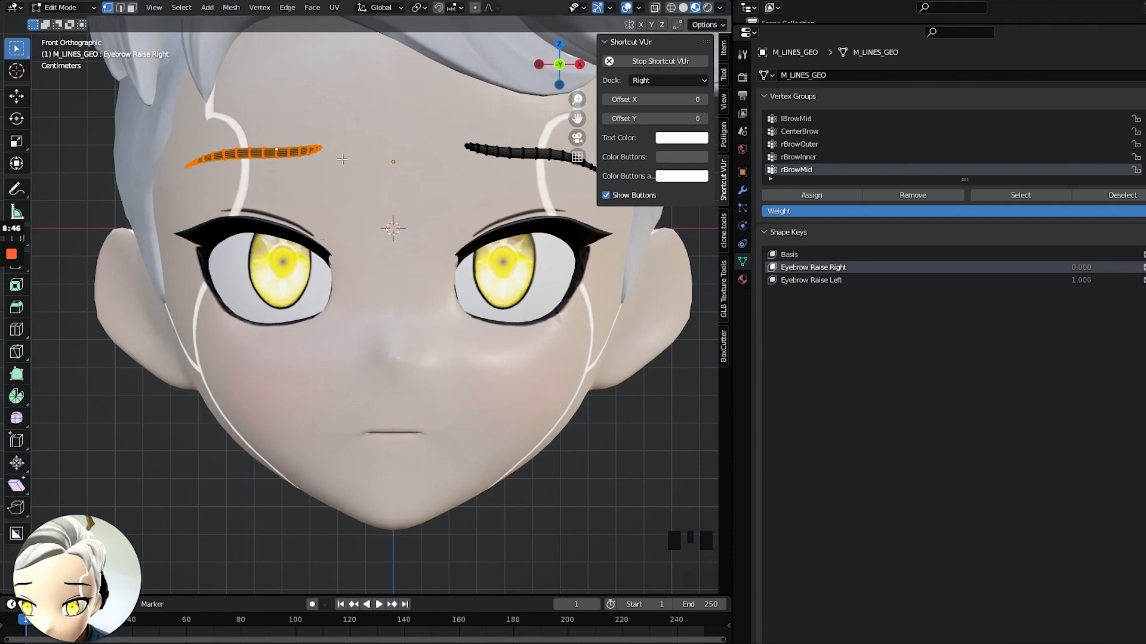
Leave mesh editing and return the Eyebrow Raise Left shape key to 0.000
key("Tab")
left_click(1088, 244)
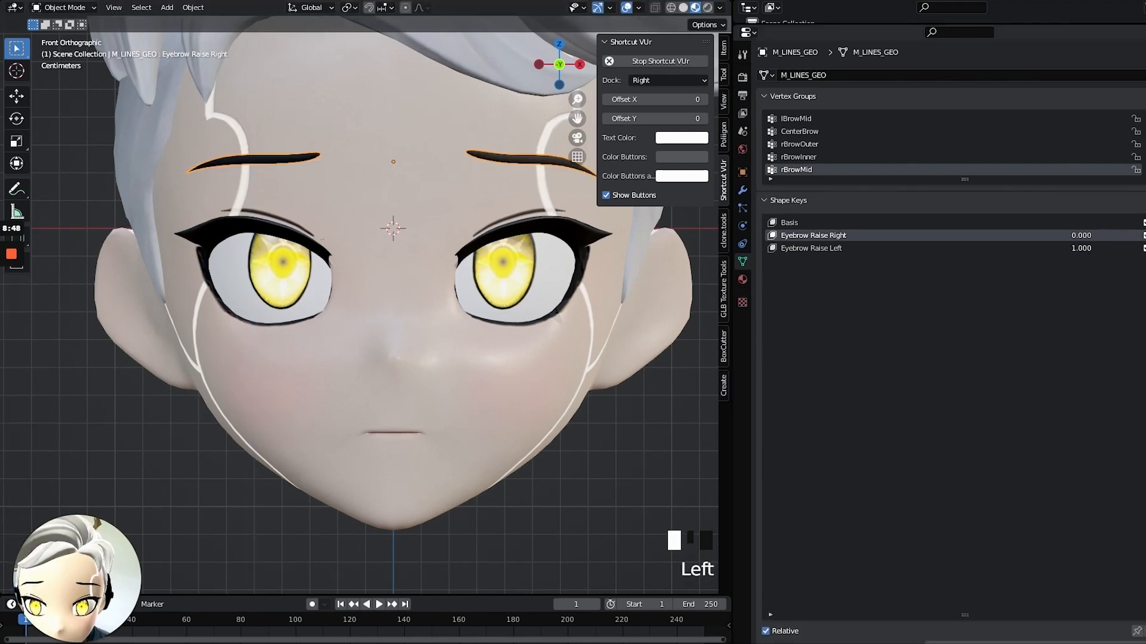
left_click_drag(1088, 244, 1024, 251)
left_click(1068, 249)
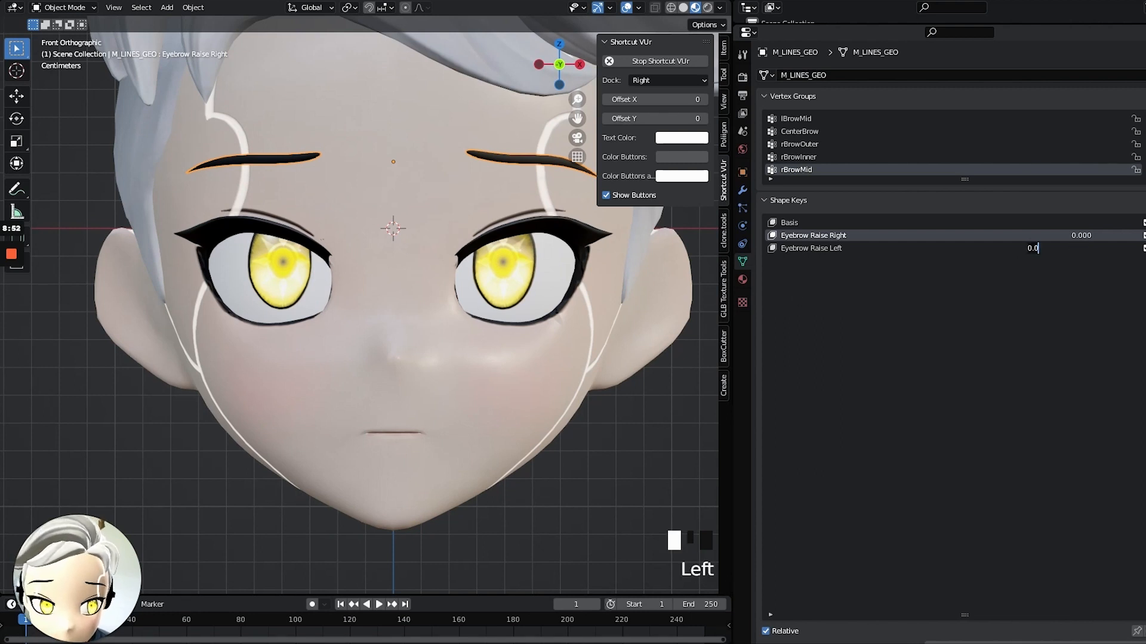
left_click(936, 247)
left_click(929, 238)
left_click(981, 238)
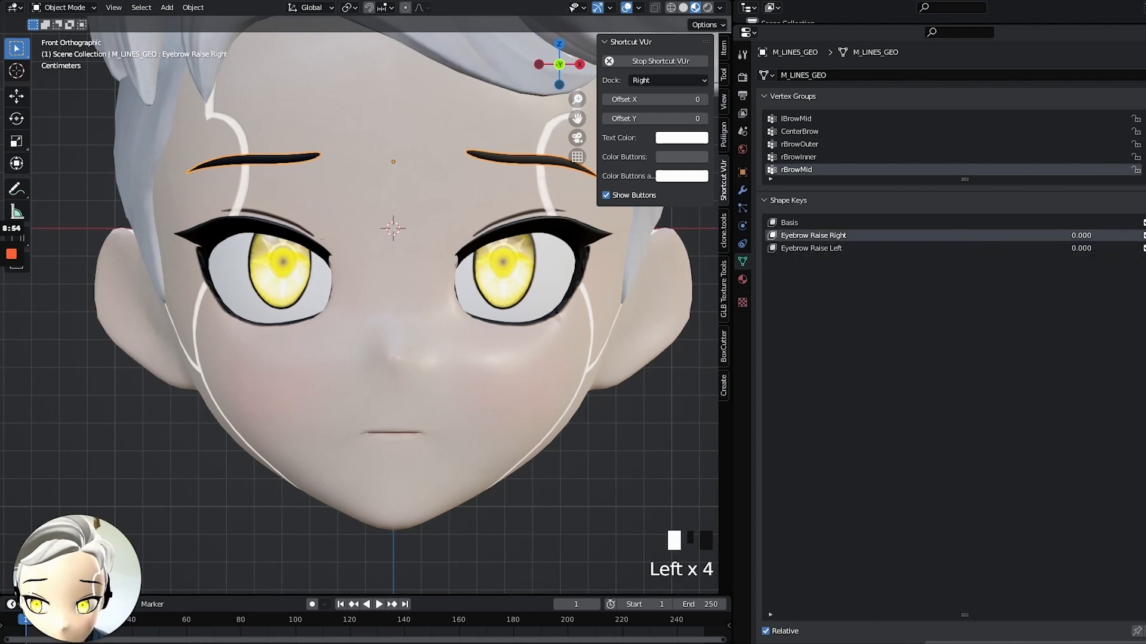
Set the Eyebrow Raise Right shape key to 1.000 to check which eyebrows it moves
left_click(1082, 235)
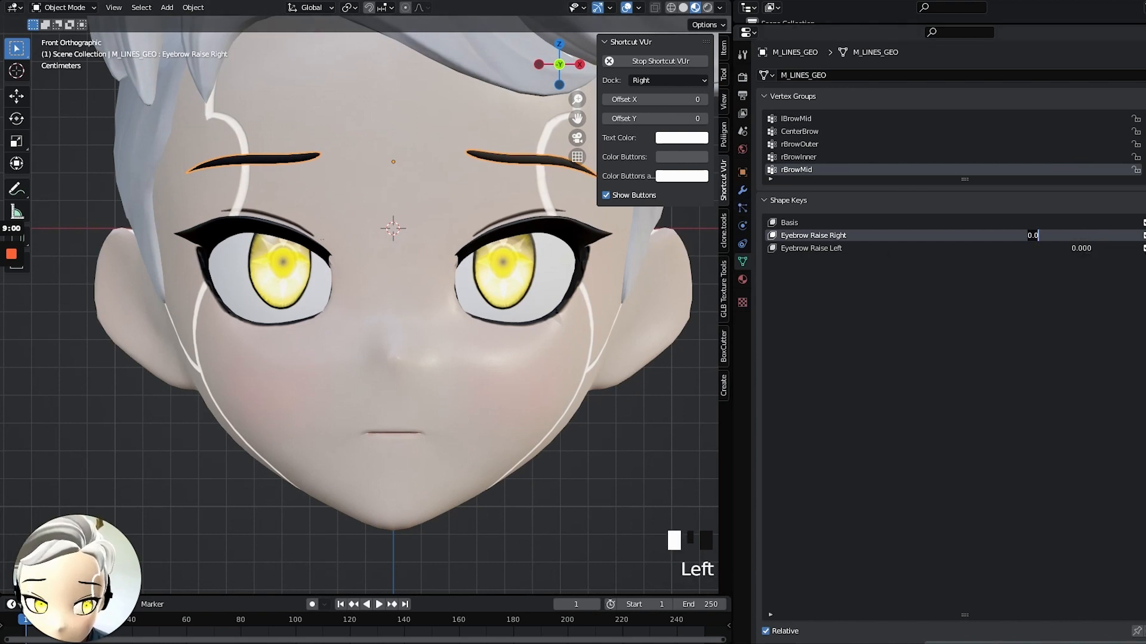
left_click(864, 296)
left_click(1081, 248)
left_click(861, 241)
left_click_drag(1079, 238, 1137, 237)
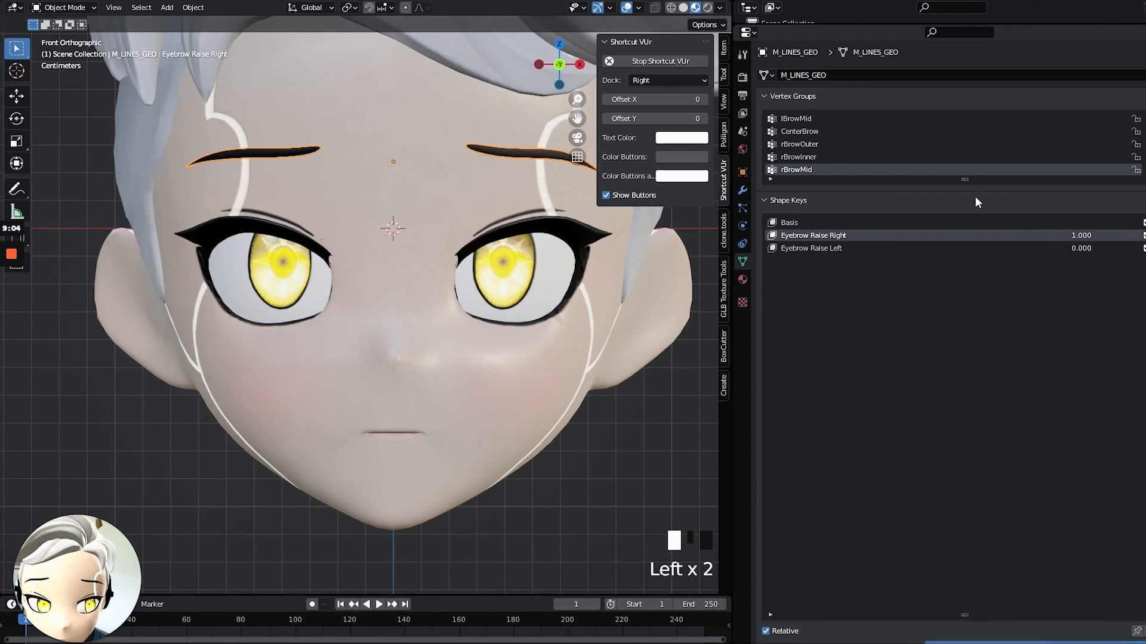
key("Tab")
key("Tab")
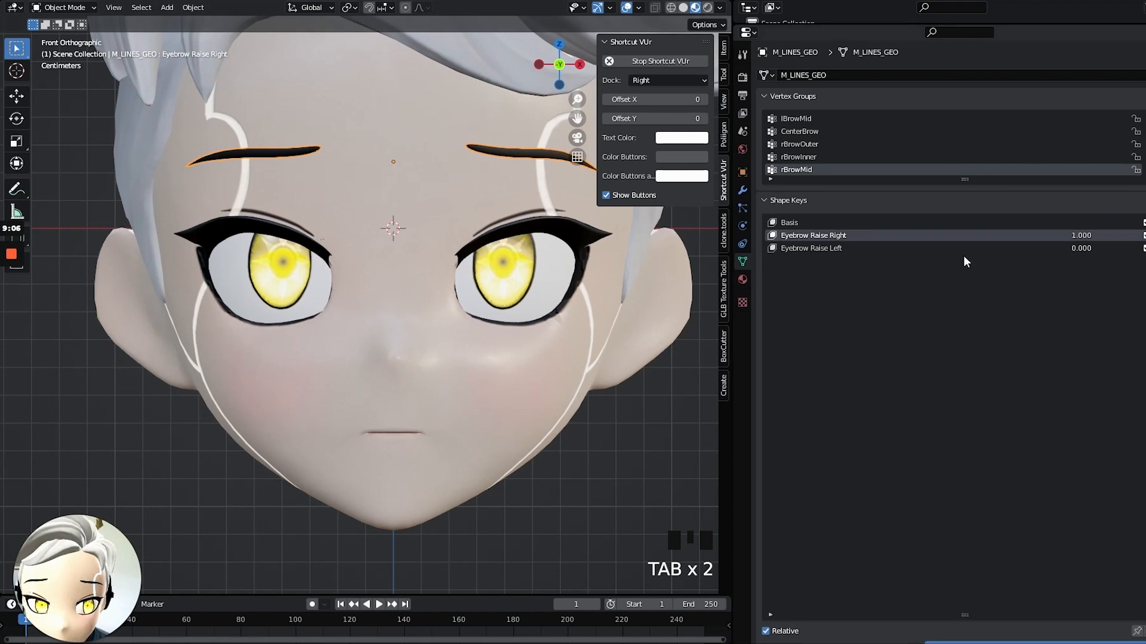
Delete both Eyebrow Raise shape keys and add two fresh shape keys after the Basis
left_click(1143, 236)
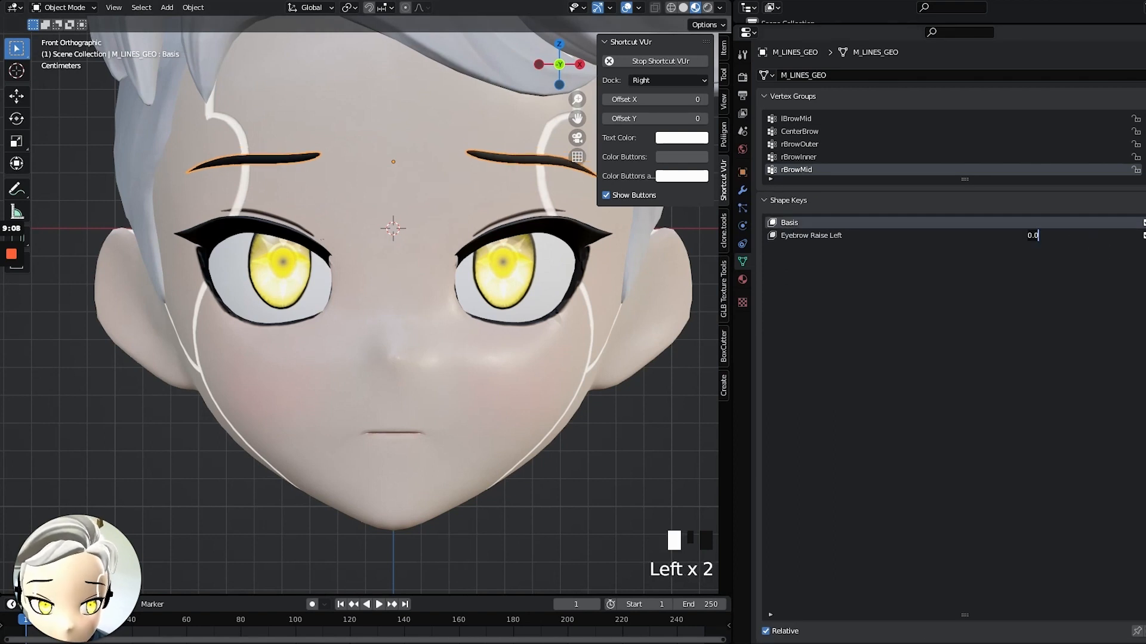
left_click(935, 236)
left_click(1142, 235)
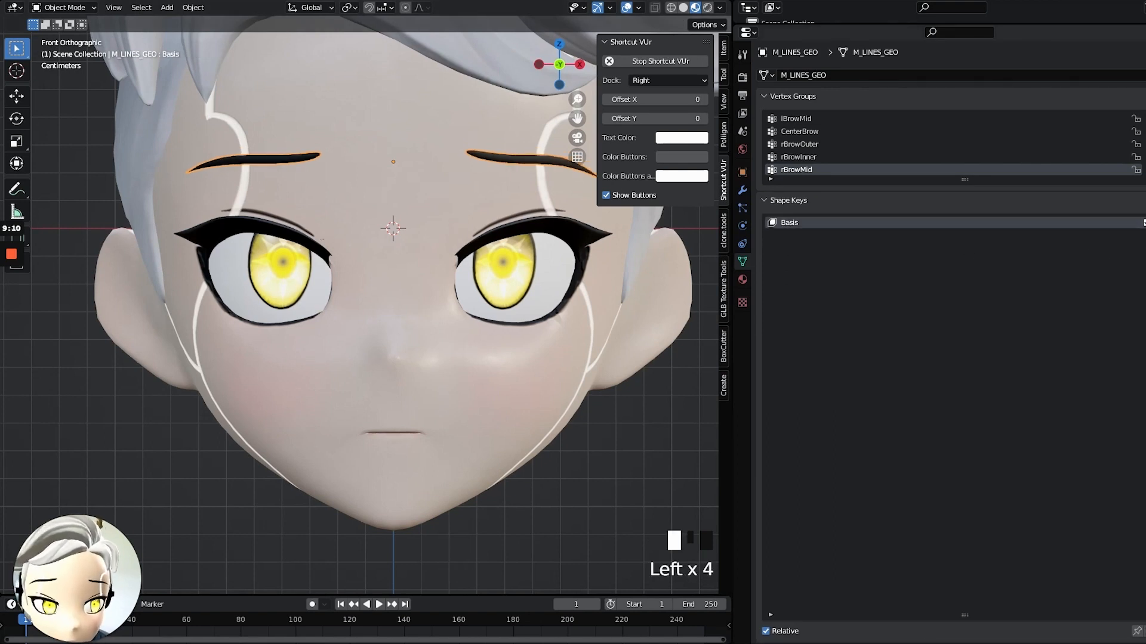
left_click(1143, 222)
left_click(1142, 222)
In shape key Key 1, raise the whole eyebrow on the viewer's left slightly along Z
left_click(861, 236)
key("Tab")
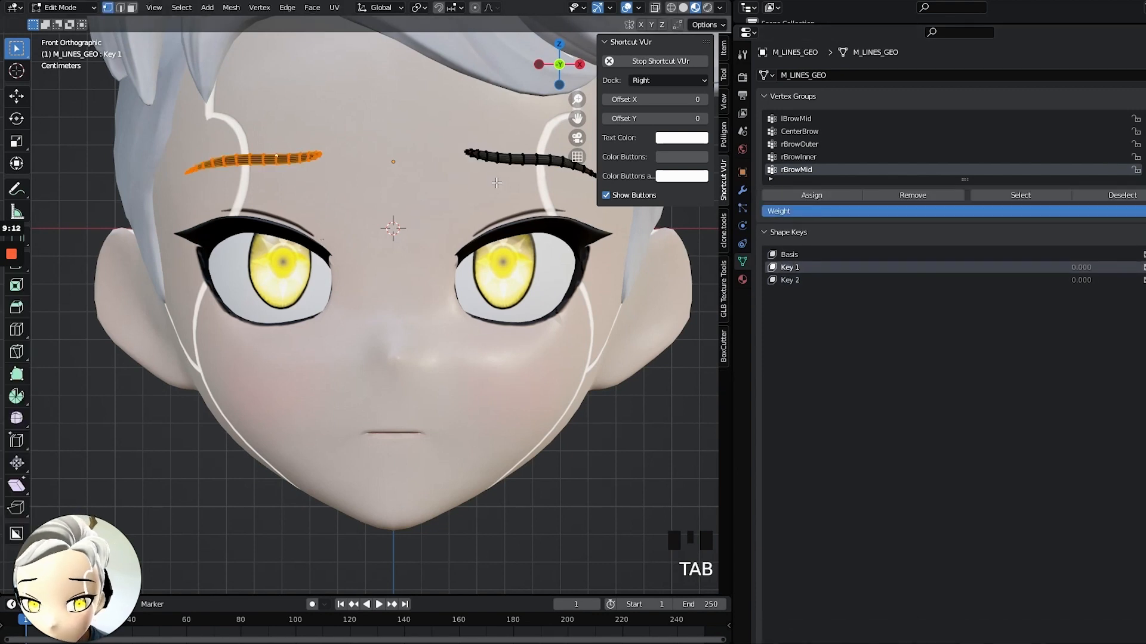
key("g")
key("z")
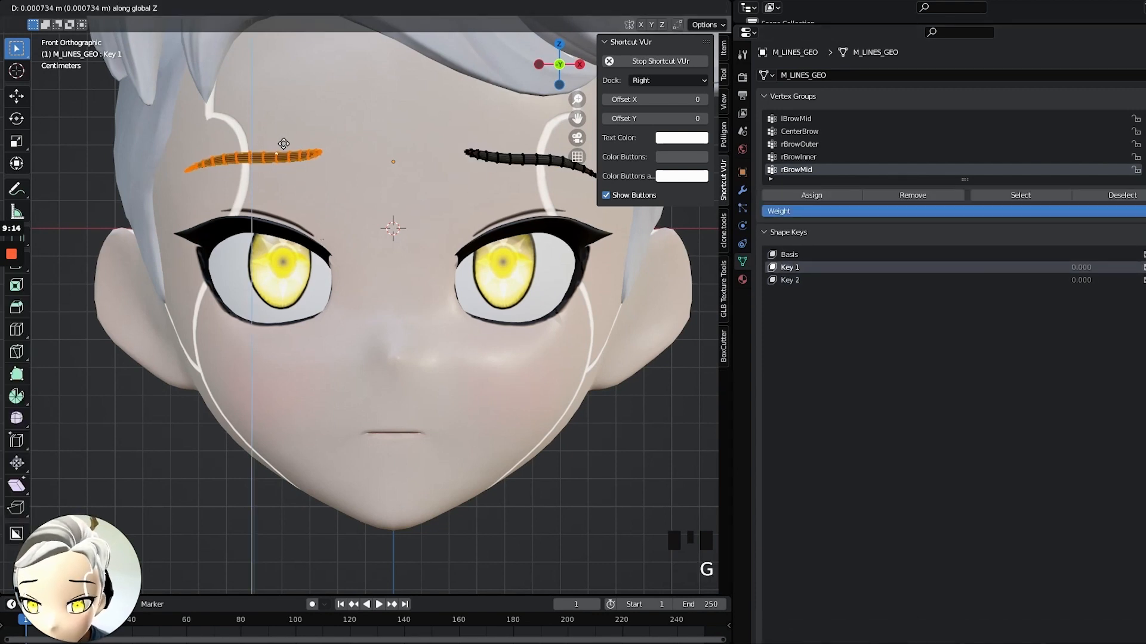
left_click(278, 96)
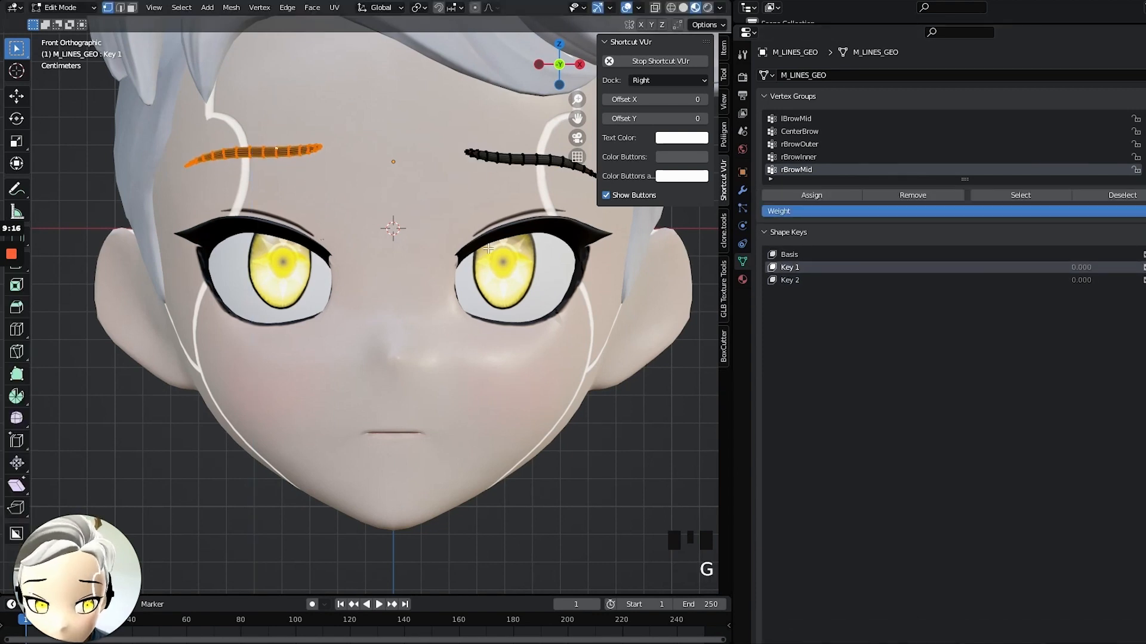
key("Tab")
In shape key Key 2, raise the whole eyebrow on the viewer's right slightly along Z, and preview both keys
left_click(799, 248)
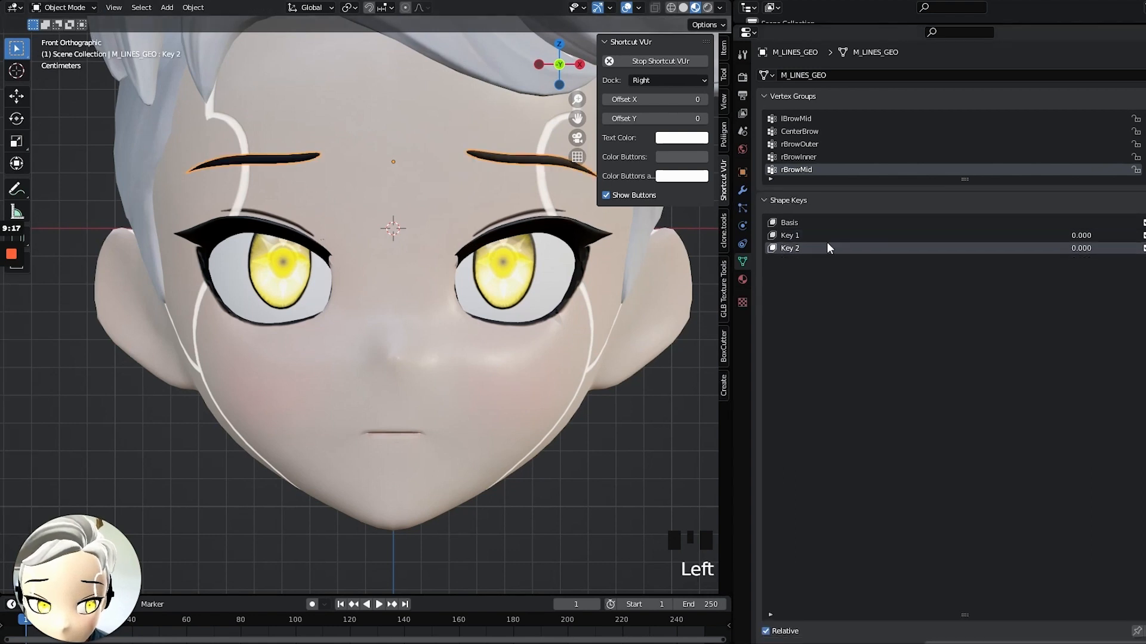
key("Tab")
left_click(500, 158)
key("ctrl+l")
key("g")
key("z")
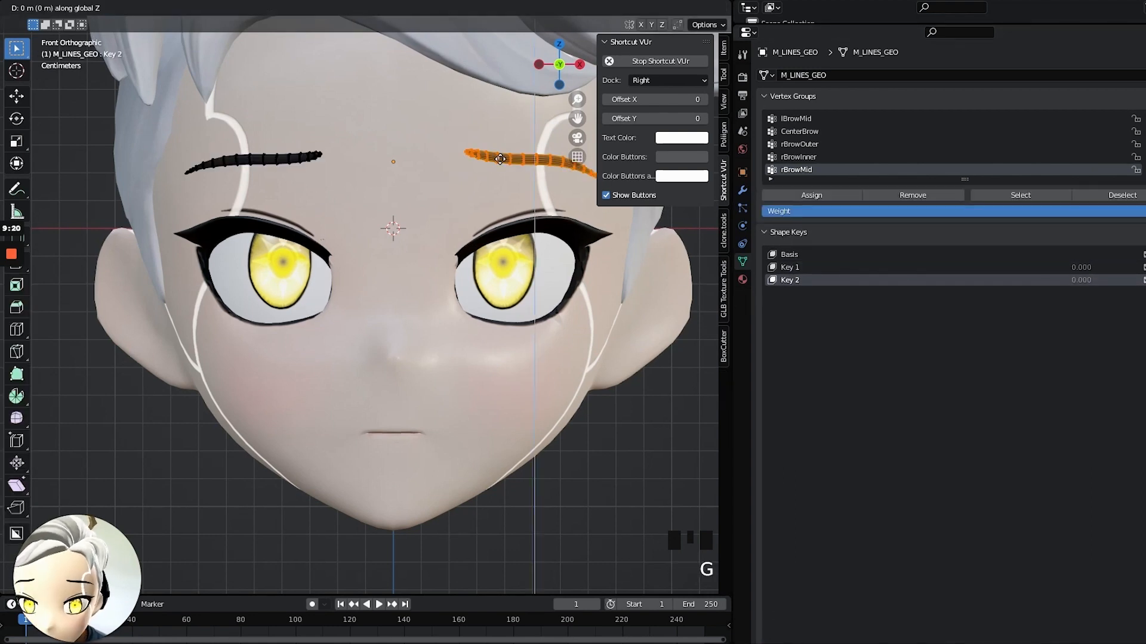
left_click(500, 158)
key("Tab")
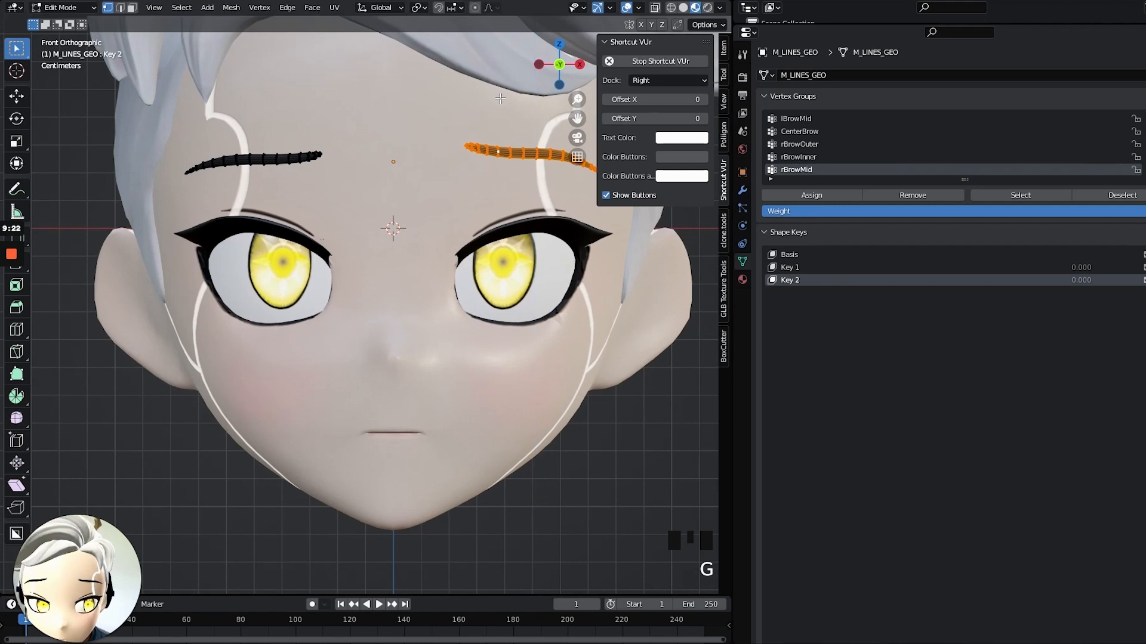
left_click(1075, 245)
mouse_move(1085, 237)
left_mouse_down()
mouse_move(1134, 237)
mouse_move(1085, 237)
mouse_move(1136, 250)
mouse_move(1085, 250)
left_mouse_up()
Rename shape key Key 1 to Eye_left and copy the name
double_click(815, 235)
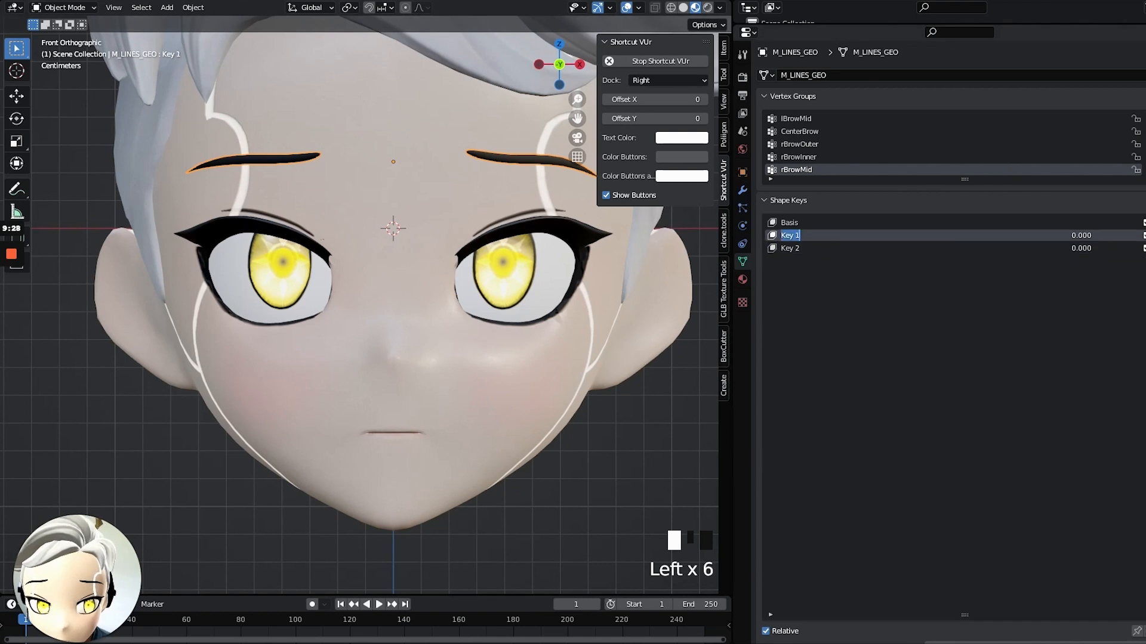
type("Eye")
key("BackSpace")
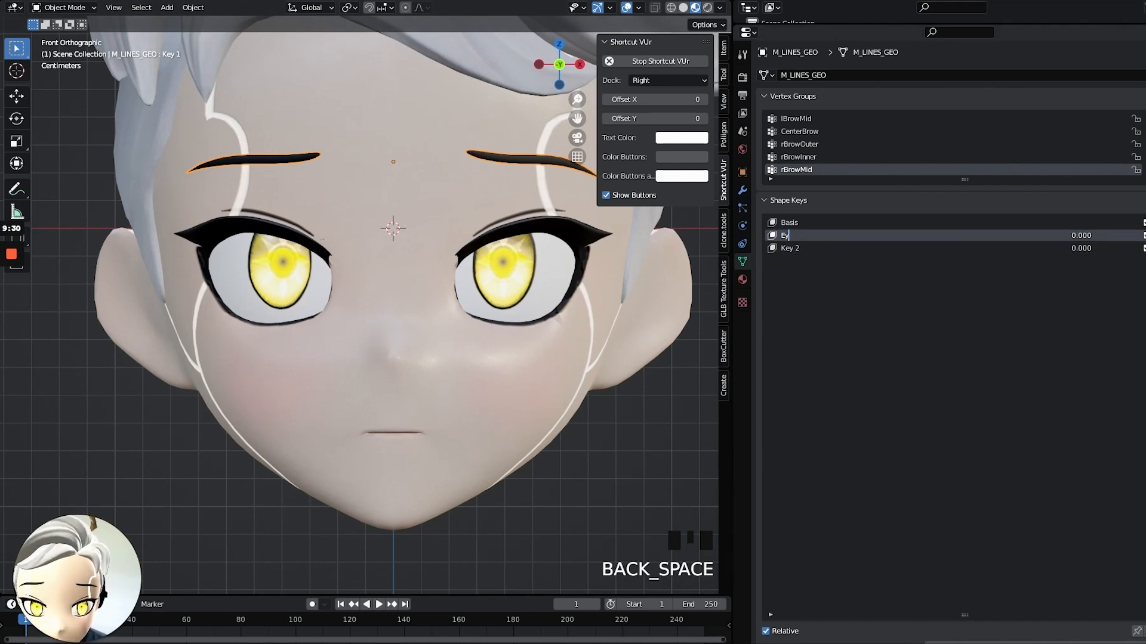
key("ctrl+a")
key("ctrl+c")
Rename shape key Key 2 to Eye_right, reusing the copied name
double_click(790, 249)
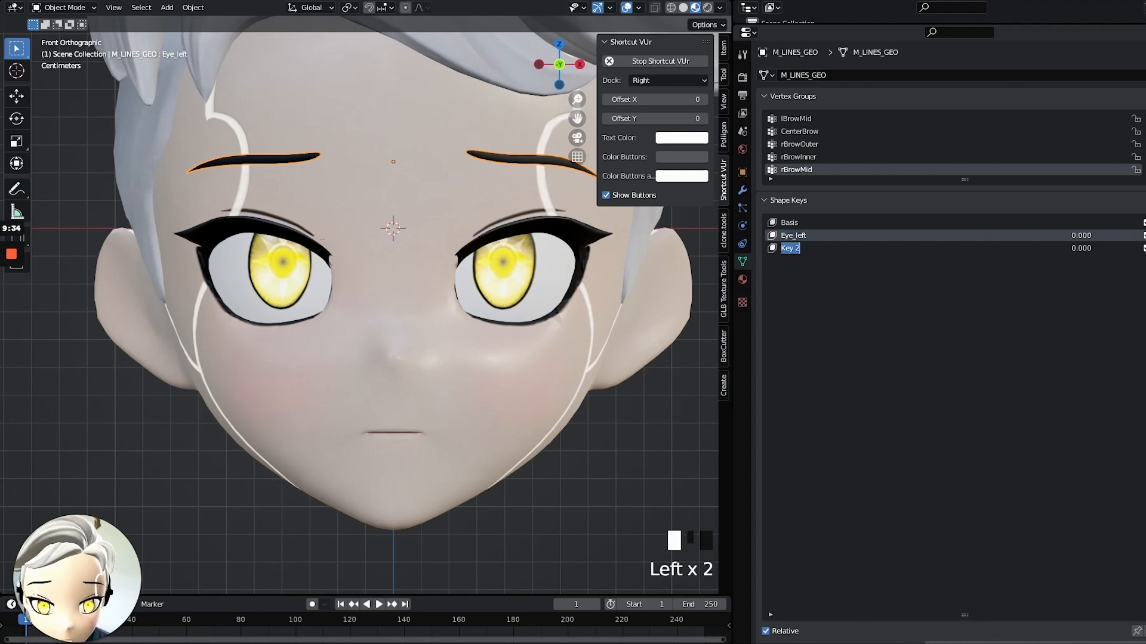
key("ctrl+v")
key("BackSpace")
key("BackSpace")
key("BackSpace")
key("BackSpace")
type("righ")
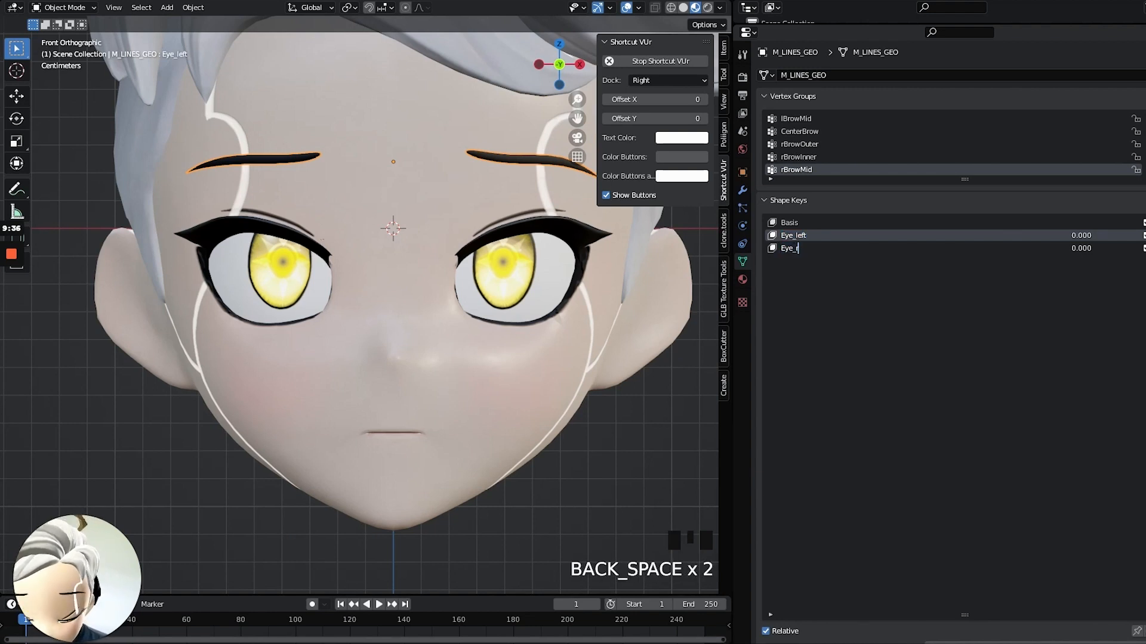
key("Tab")
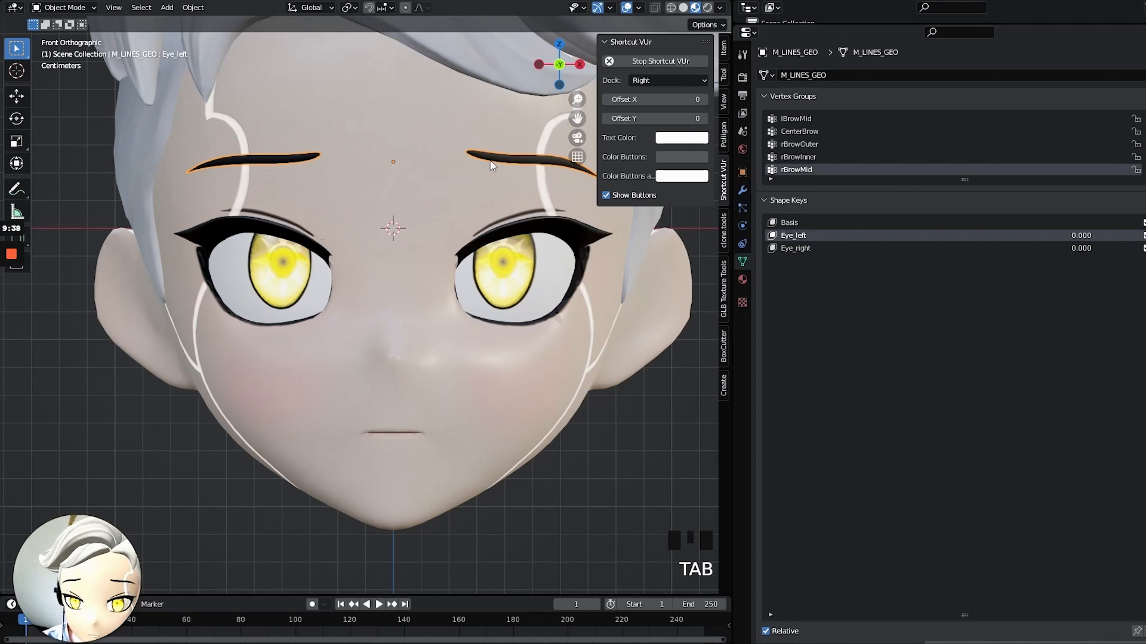
Look through the separate face objects, and review the Set Origin options with all of them selected
scroll(445, 287, "down", 3)
left_click(448, 262)
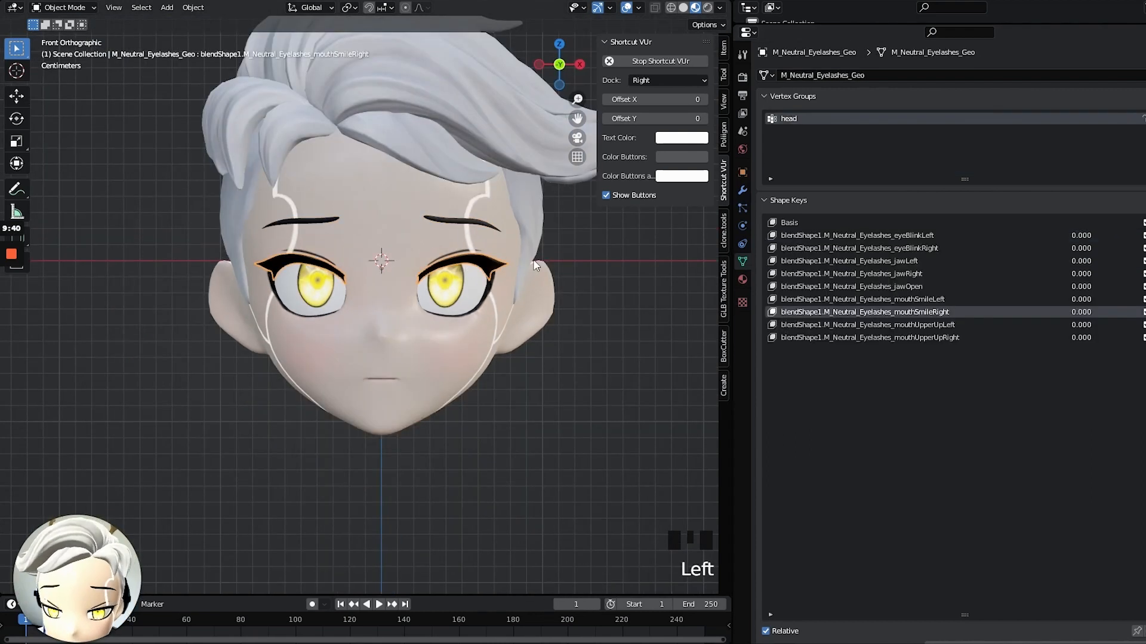
left_click(485, 291)
left_click(380, 300)
left_click(297, 296)
left_click(463, 295)
left_click(299, 304)
key("a")
key("a")
right_click(432, 274)
mouse_move(438, 274)
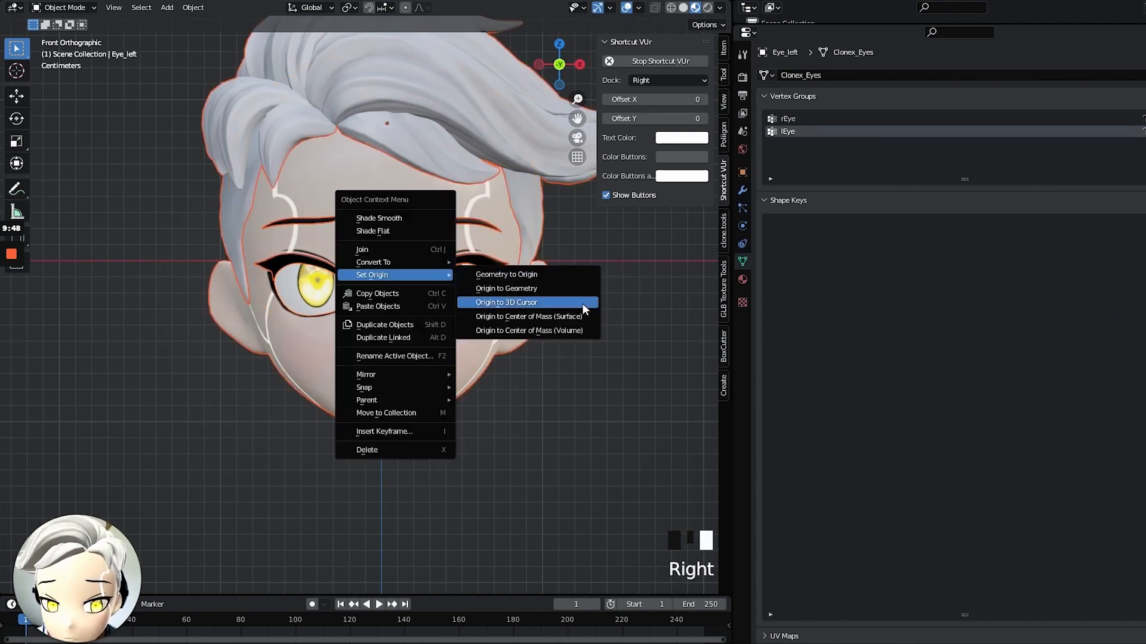
left_click(444, 290)
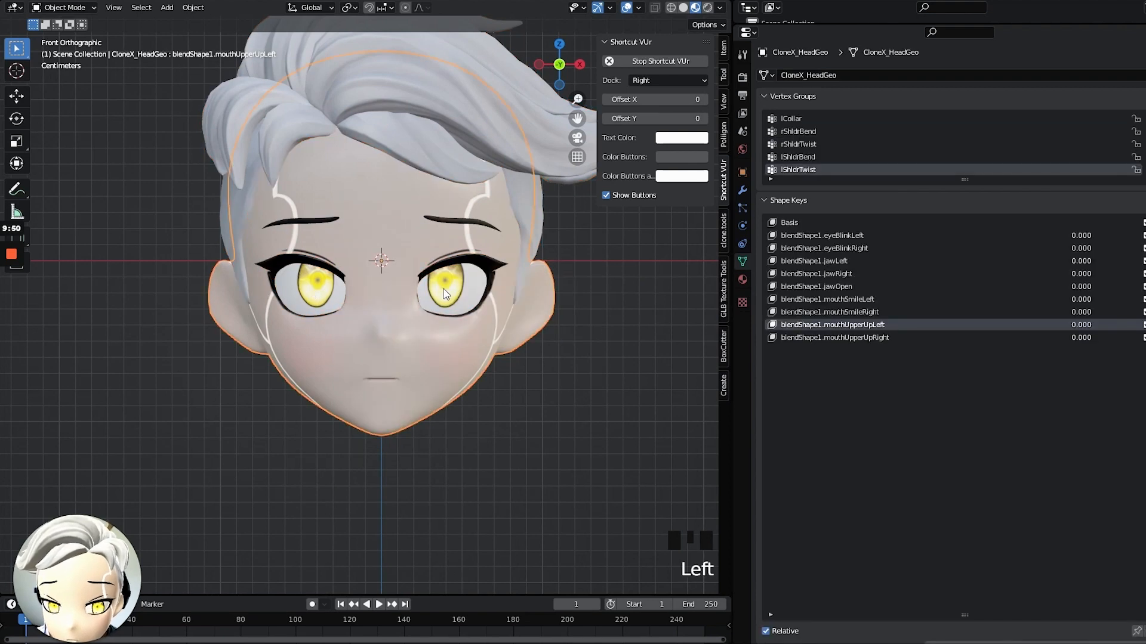
Select the Eye_right and Eye_left objects together and review the origin options for the pair
left_click(450, 292)
left_click(317, 282, "shift")
right_click(320, 281)
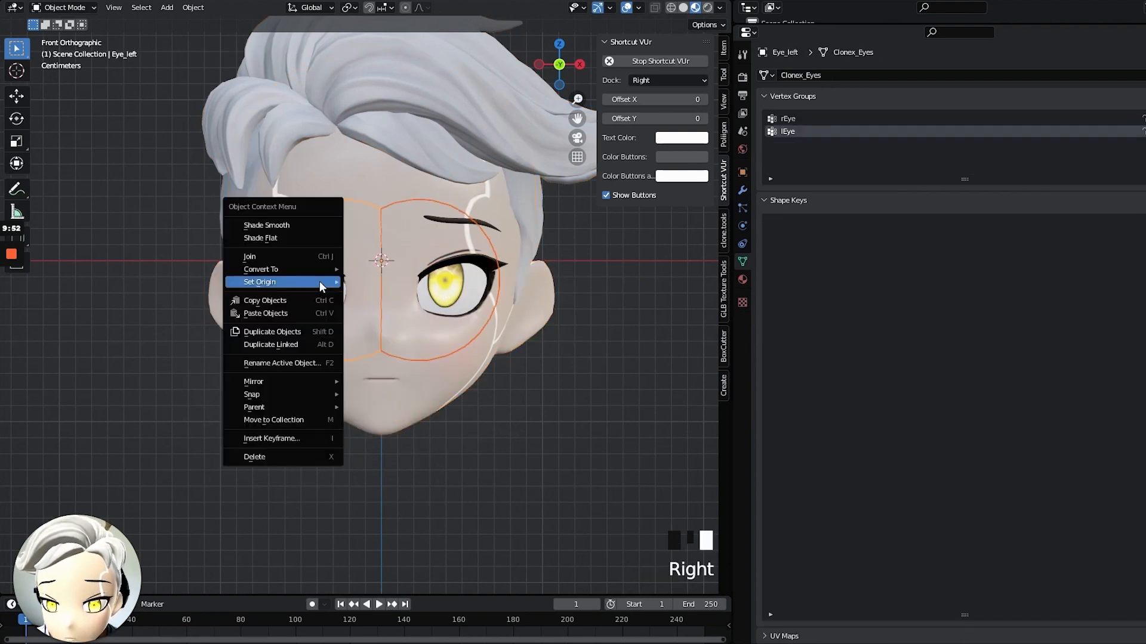
mouse_move(320, 281)
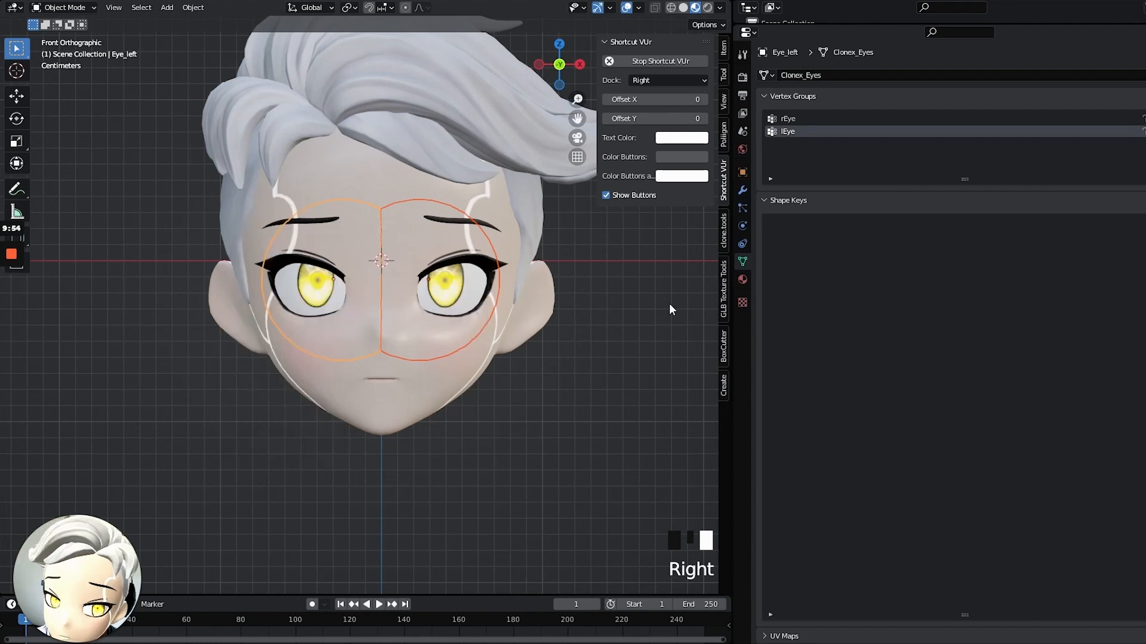
Try rotating the Eye_right object freely to test its pivot, and undo the rotation
middle_click_drag(670, 306, 541, 309)
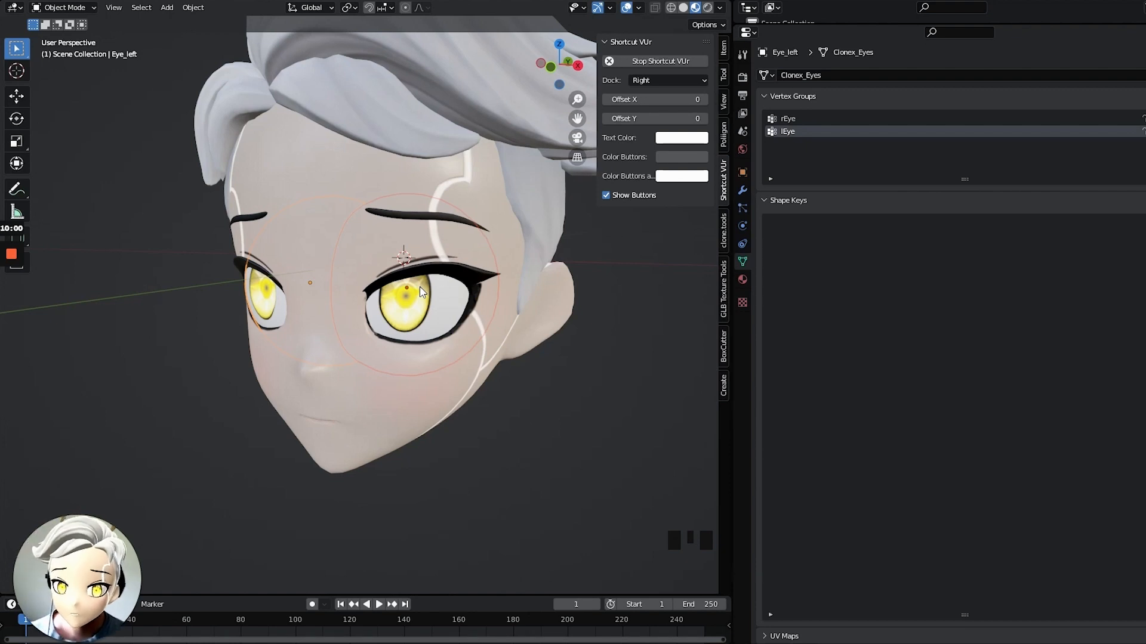
left_click(409, 324)
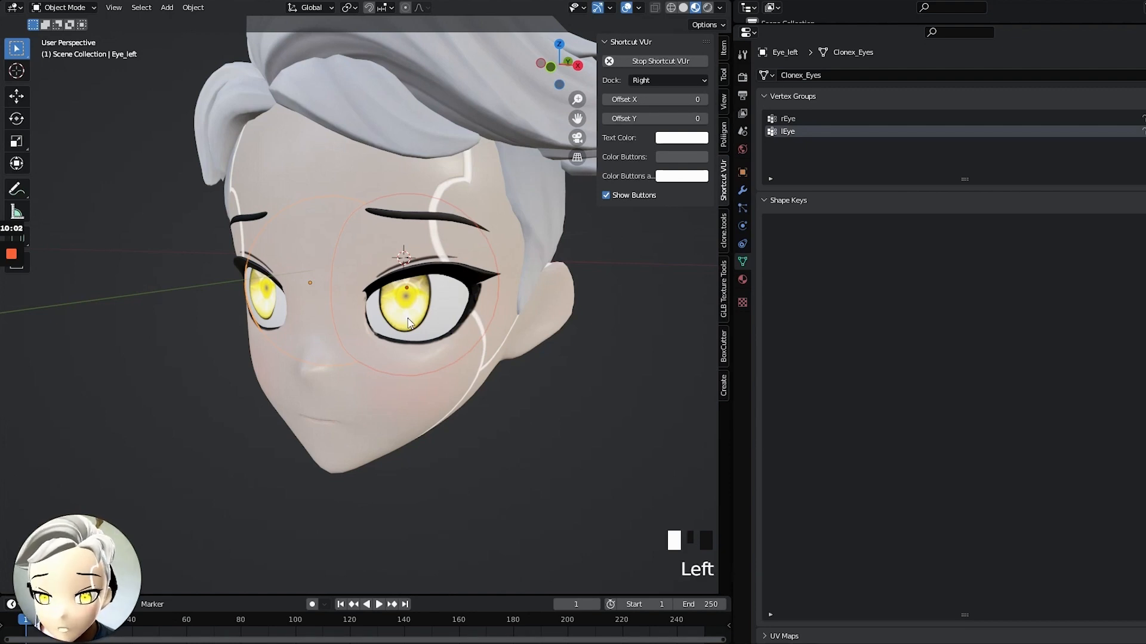
key("r")
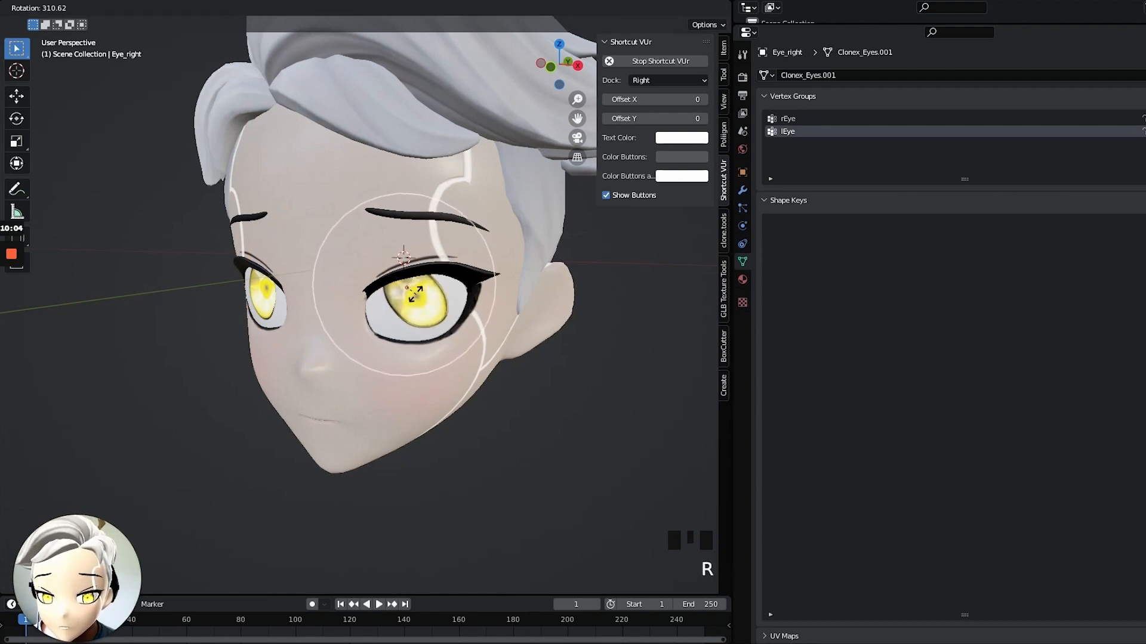
left_click(440, 291)
key("ctrl+z")
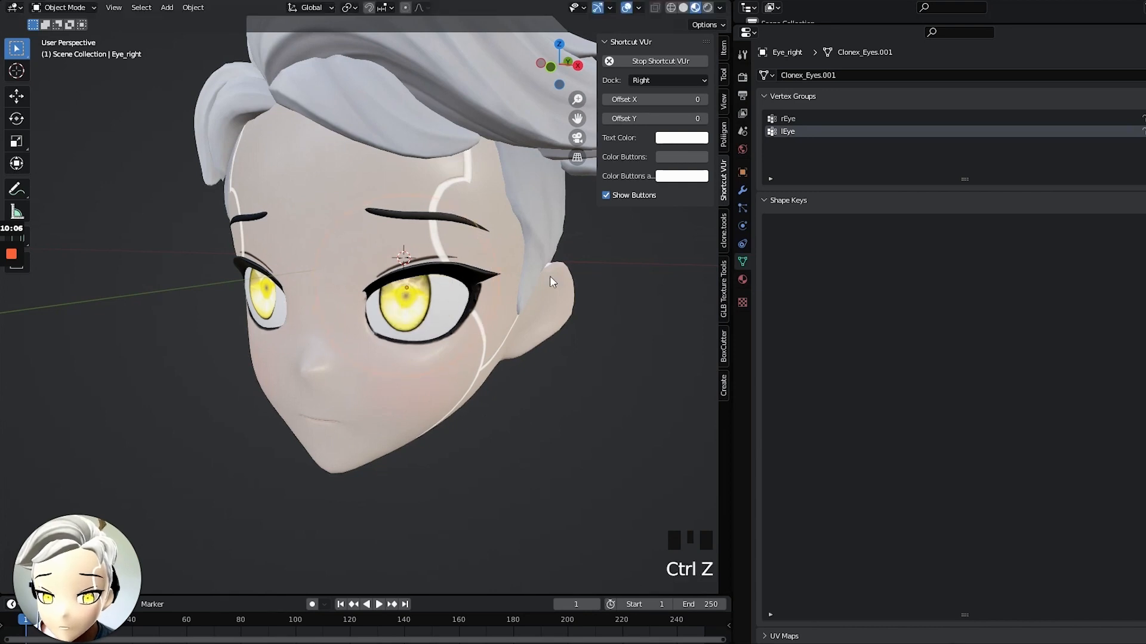
left_click(364, 192)
middle_click_drag(364, 192, 422, 158)
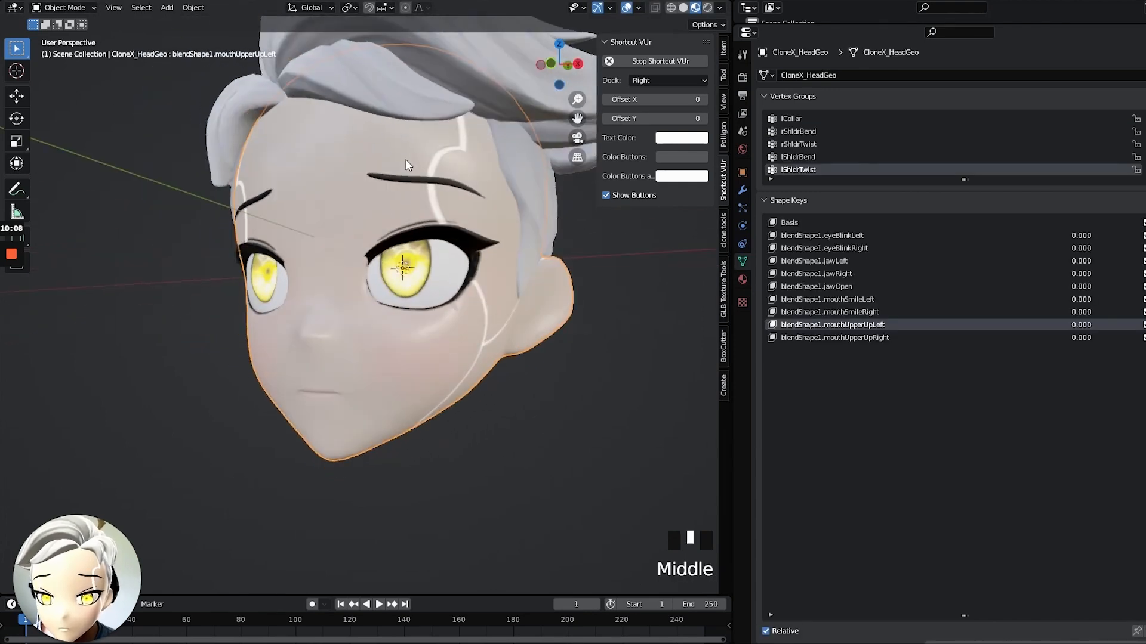
scroll(423, 169, "down", 1)
scroll(422, 169, "down", 1)
middle_click_drag(416, 203, 437, 215)
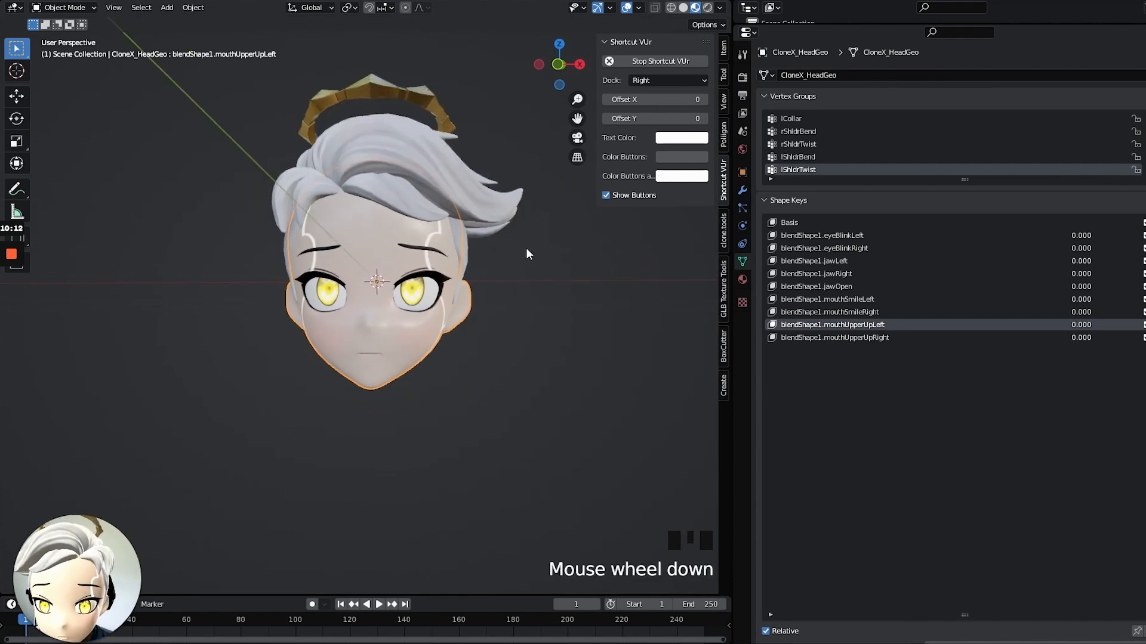
Export the avatar as glTF Binary over clonetools.glb with Materials set to No export, and check the exported file's size
left_click(62, 88)
left_click(25, 1)
left_click(25, 1)
mouse_move(48, 1)
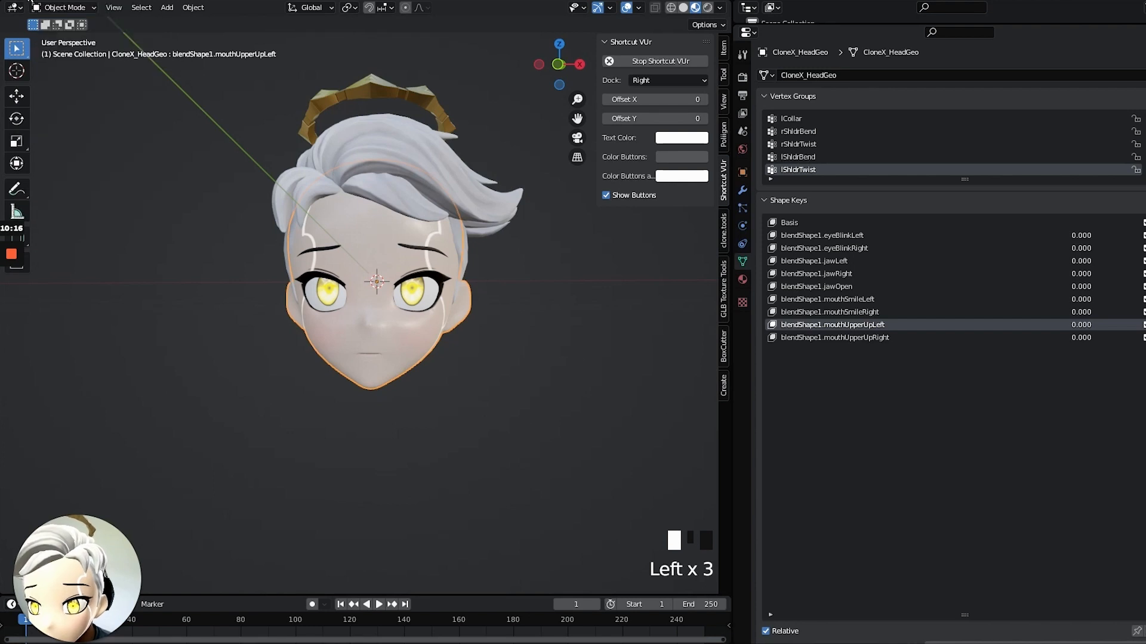
left_click(25, 1)
mouse_move(80, 176)
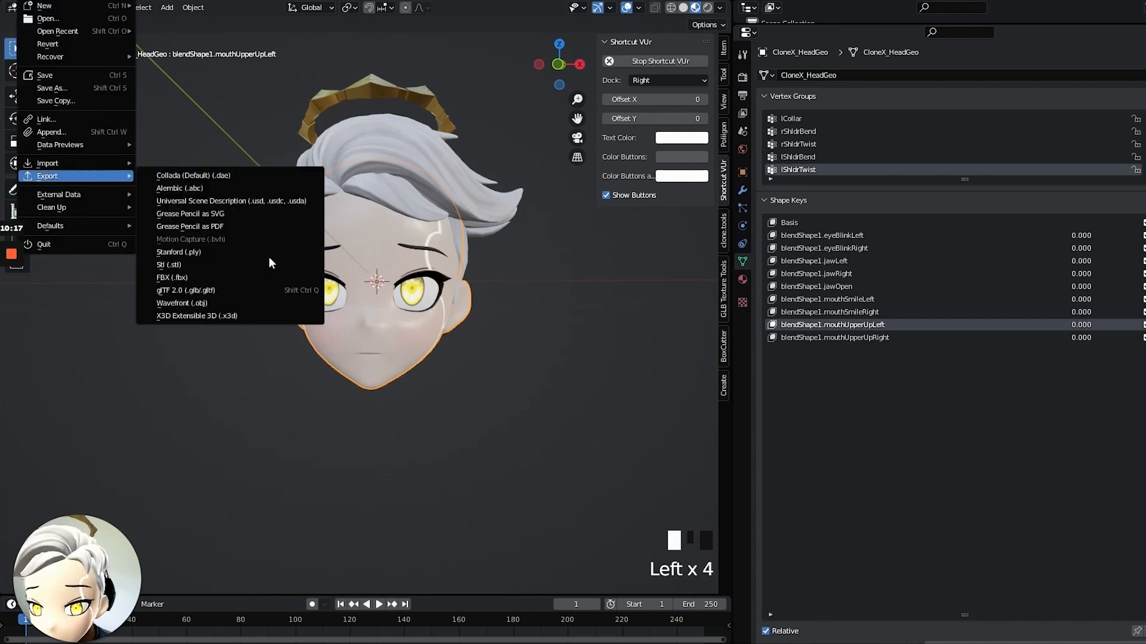
left_click(239, 291)
left_click(813, 319)
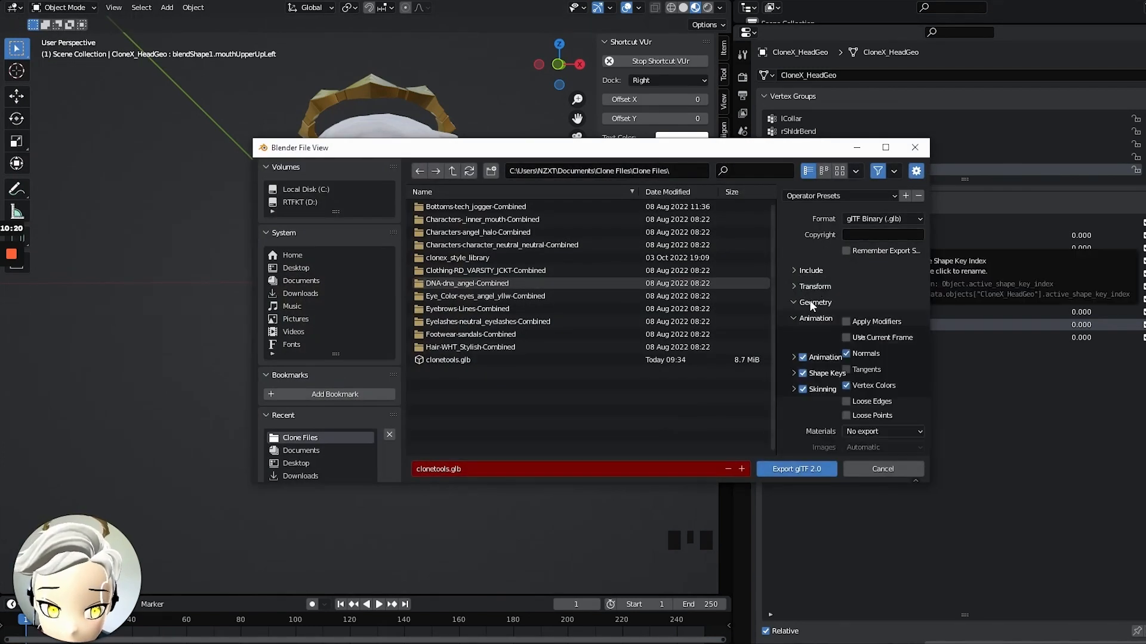
left_click(807, 295)
scroll(827, 344, "down", 4)
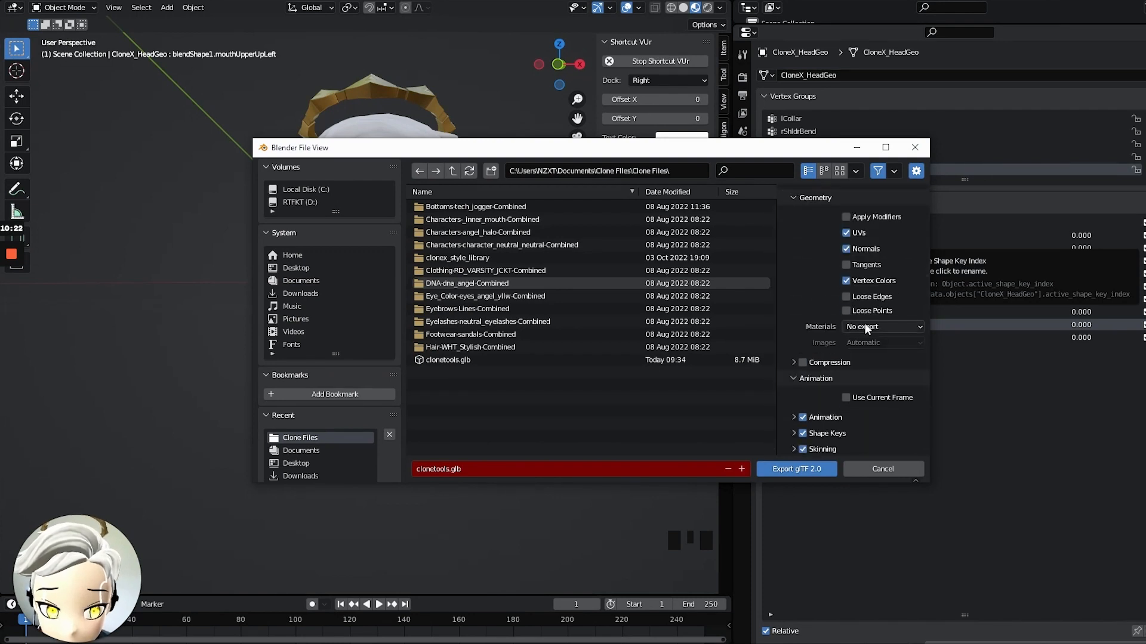
left_click(786, 469)
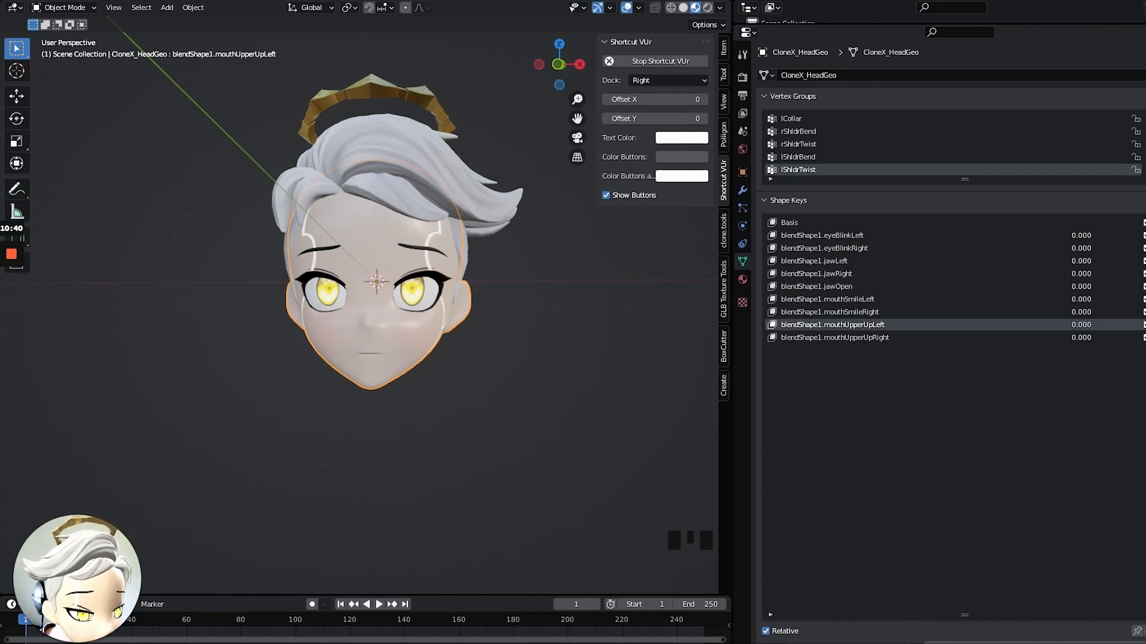
left_click_drag(850, 258, 776, 181)
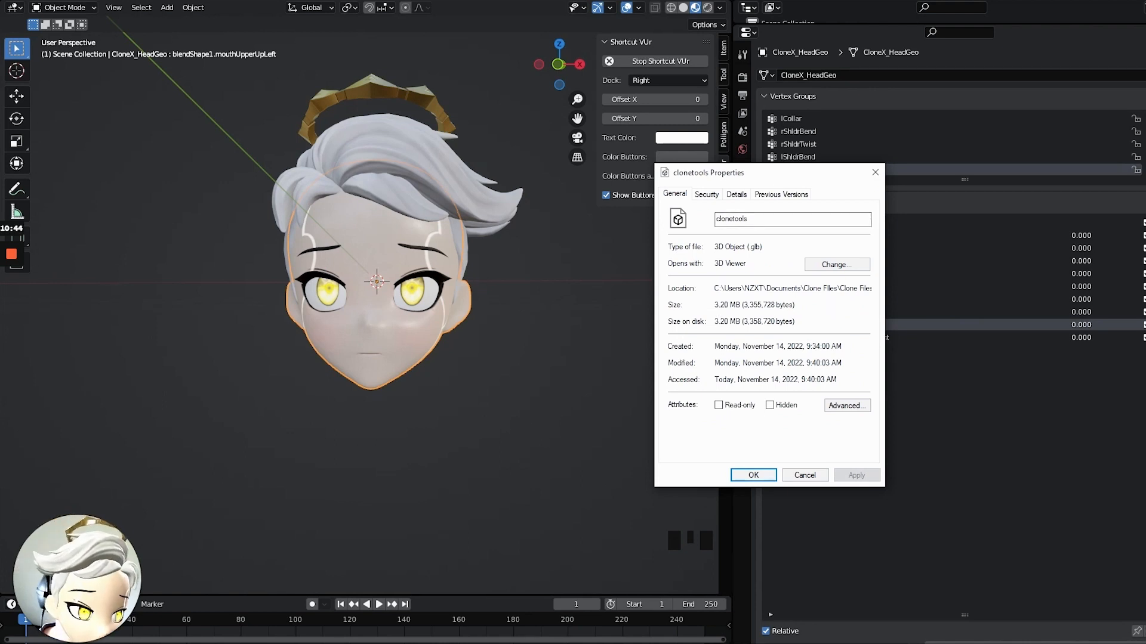
left_click(876, 173)
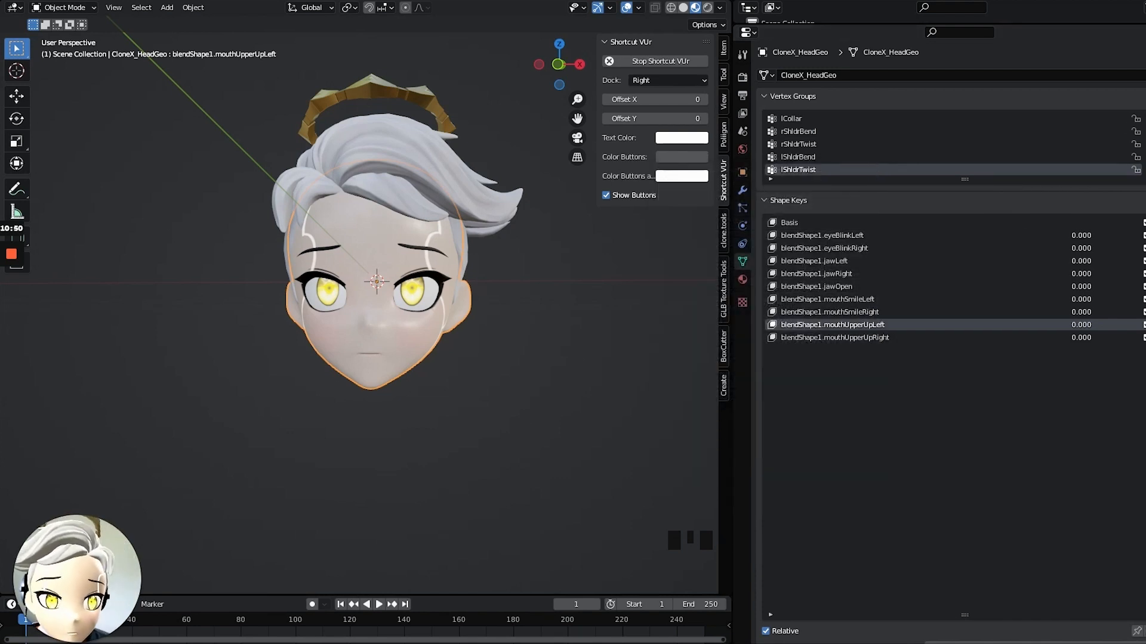
Launch Meta Spark Studio v149 and dismiss its software update and crash log prompts
key("super")
type("spar")
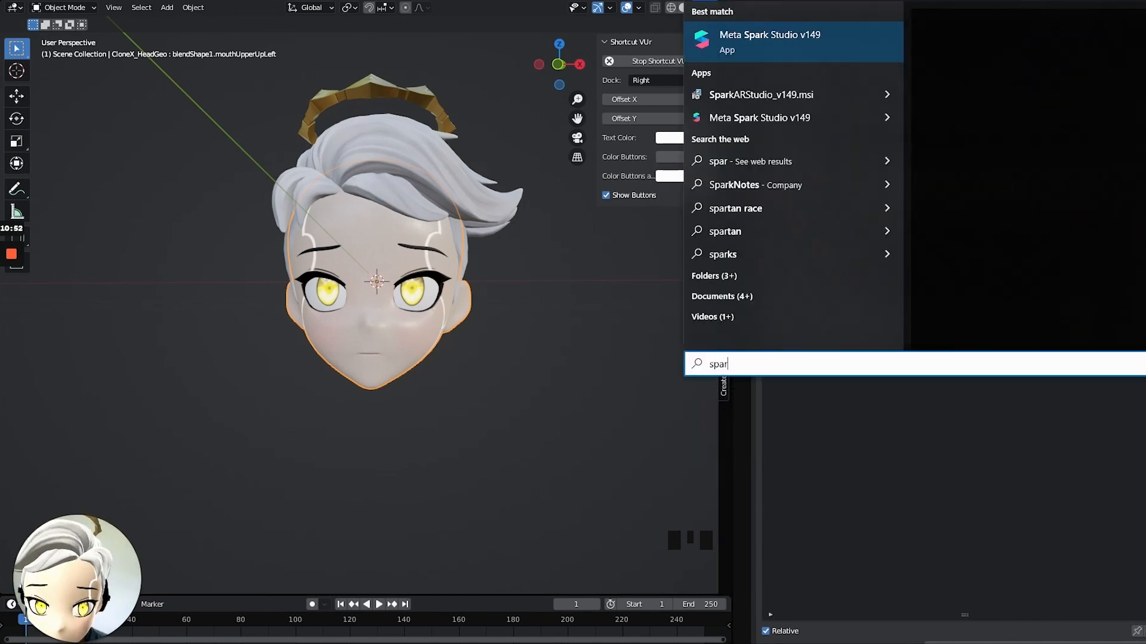
key("Return")
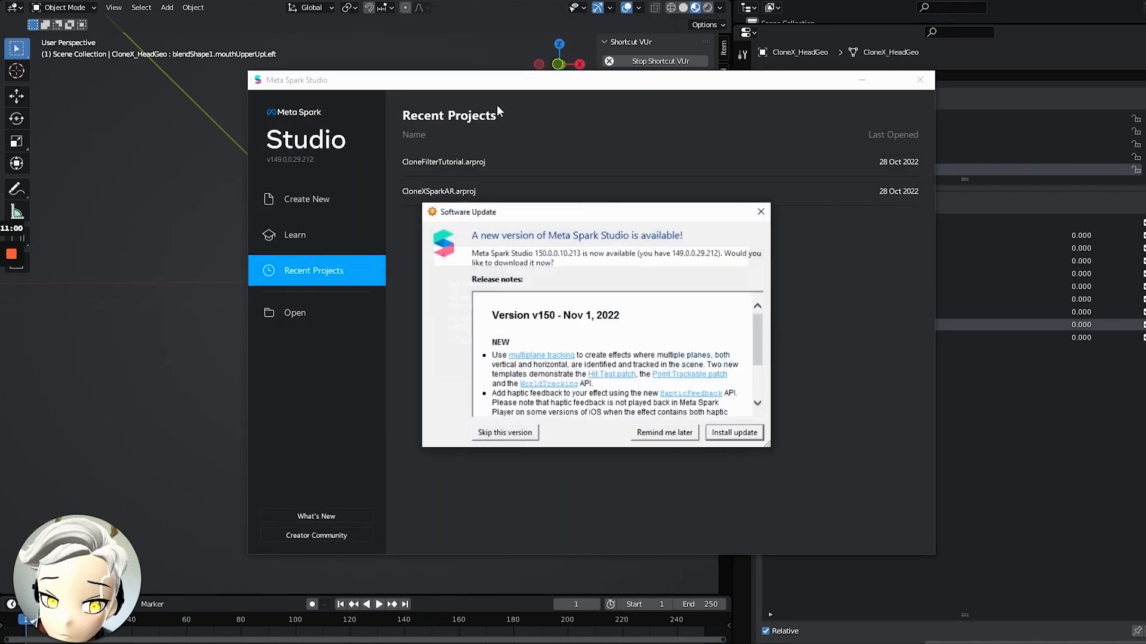
left_click(761, 212)
left_click(648, 357)
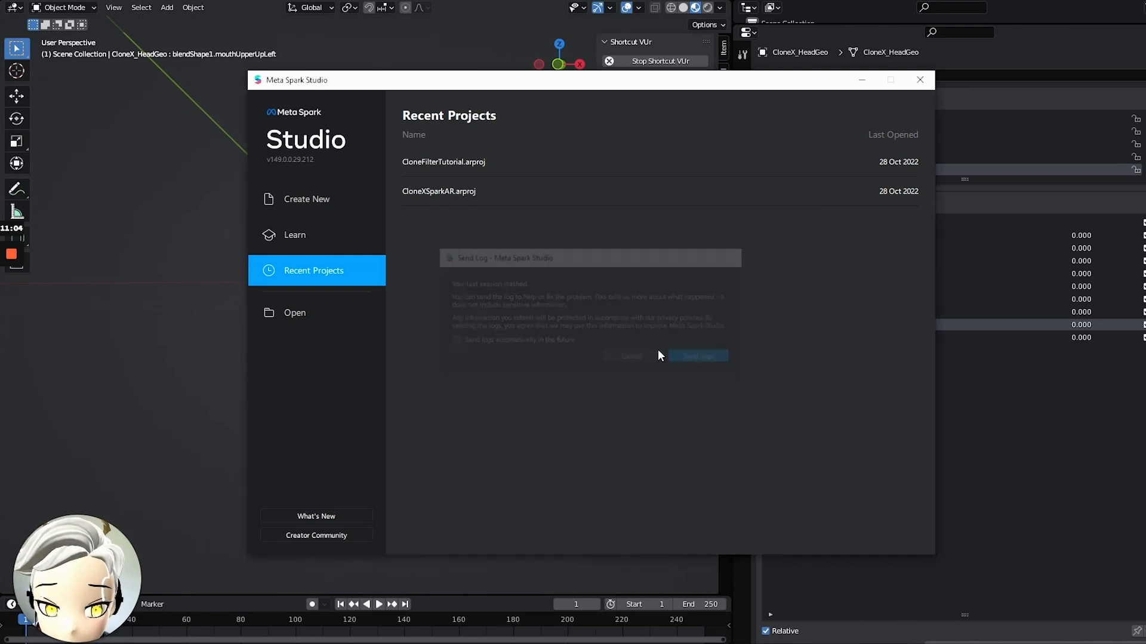
Create a blank project, dismiss the tip of the day, and import clonetools.glb into the assets
left_click(295, 200)
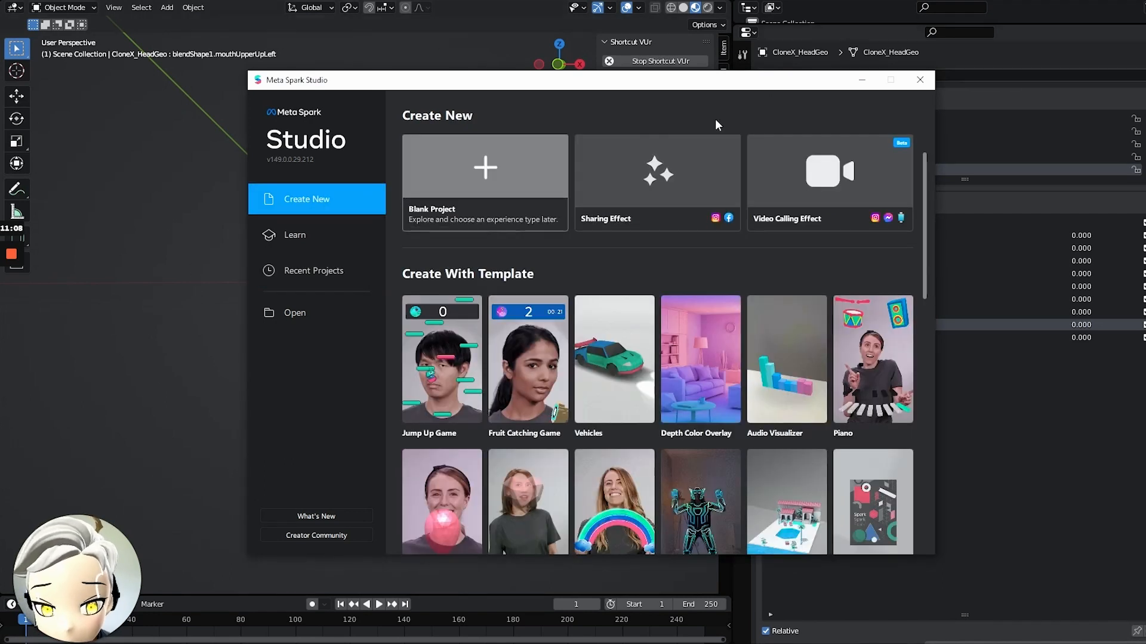
left_click(535, 165)
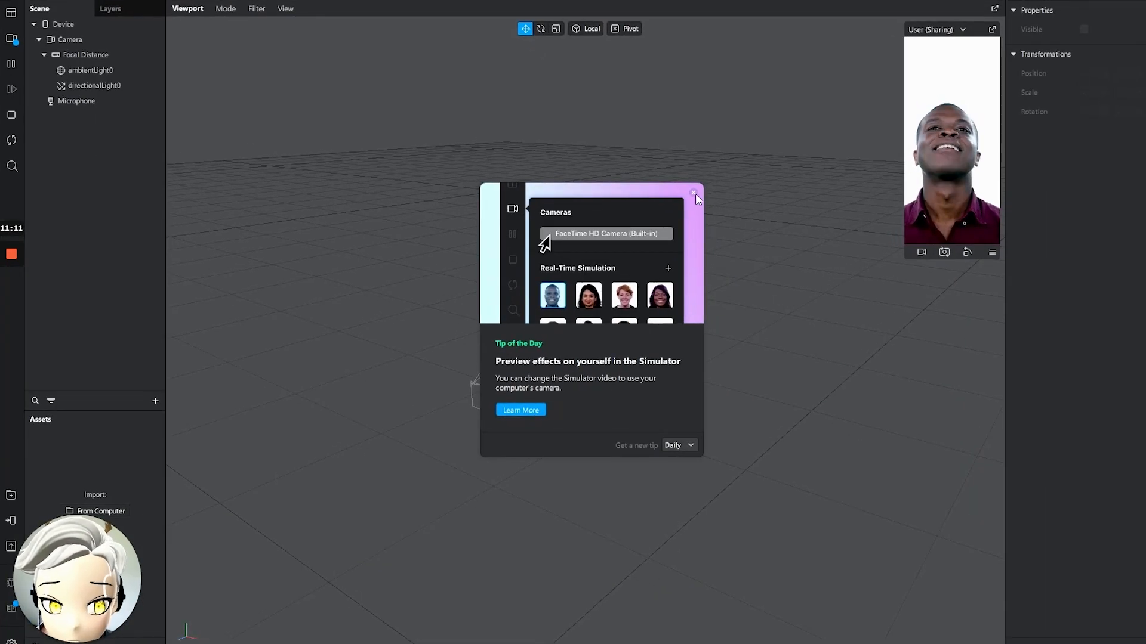
left_click(694, 193)
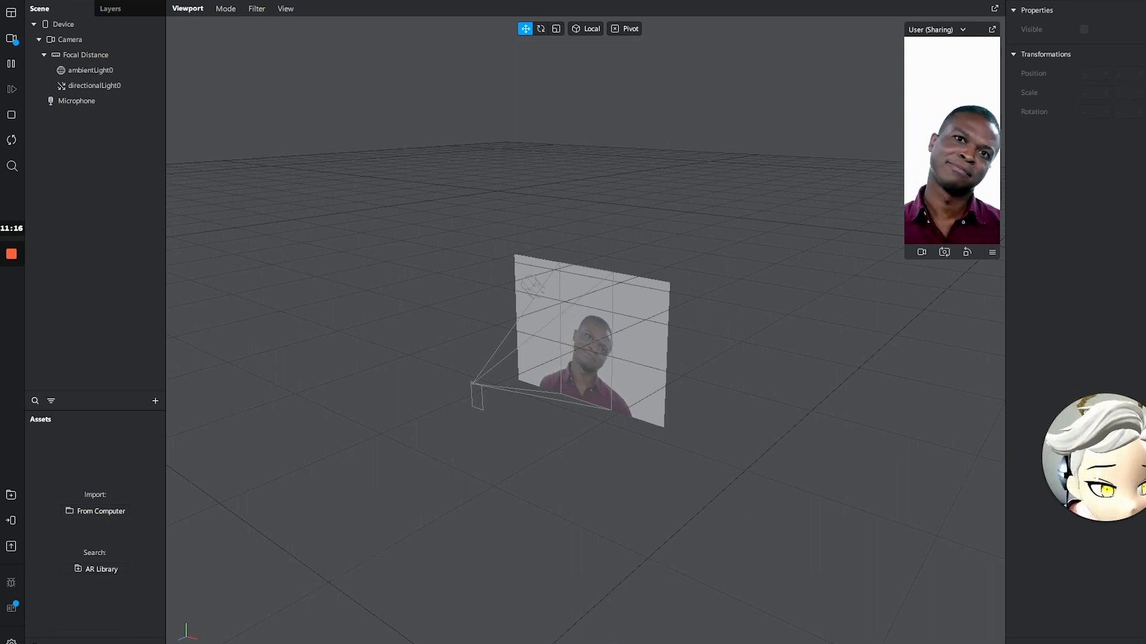
left_click_drag(537, 639, 125, 436)
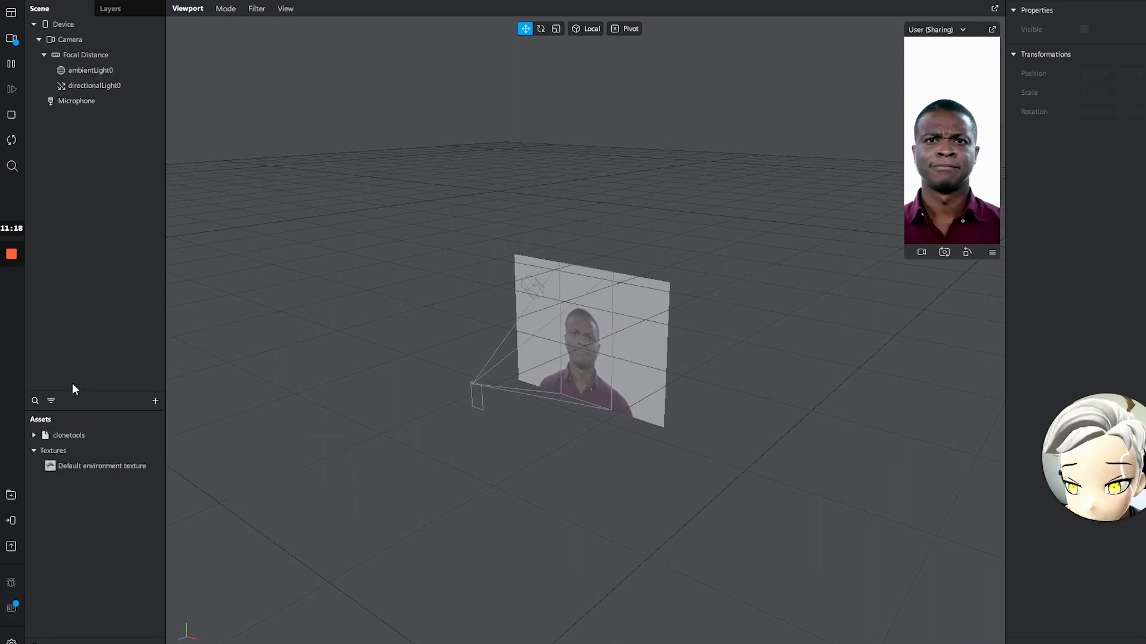
Delete the Default material from the imported clonetools asset and select its clonetools 3D object
left_click(41, 458)
left_click(34, 436)
left_click(86, 466)
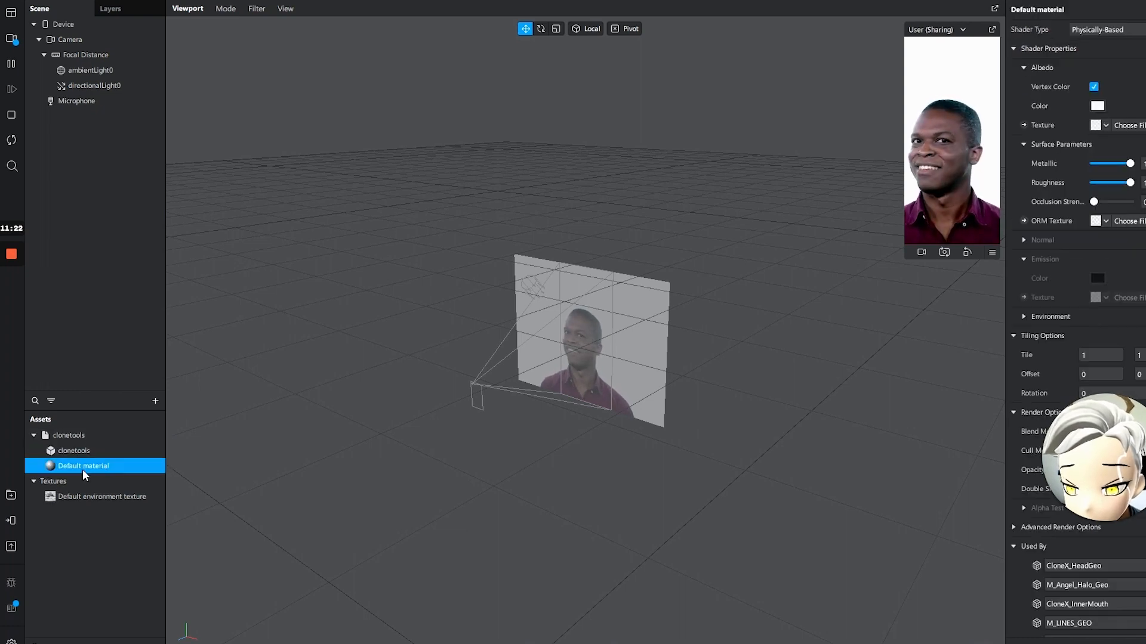
right_click(83, 469)
left_click(110, 574)
left_click(53, 452)
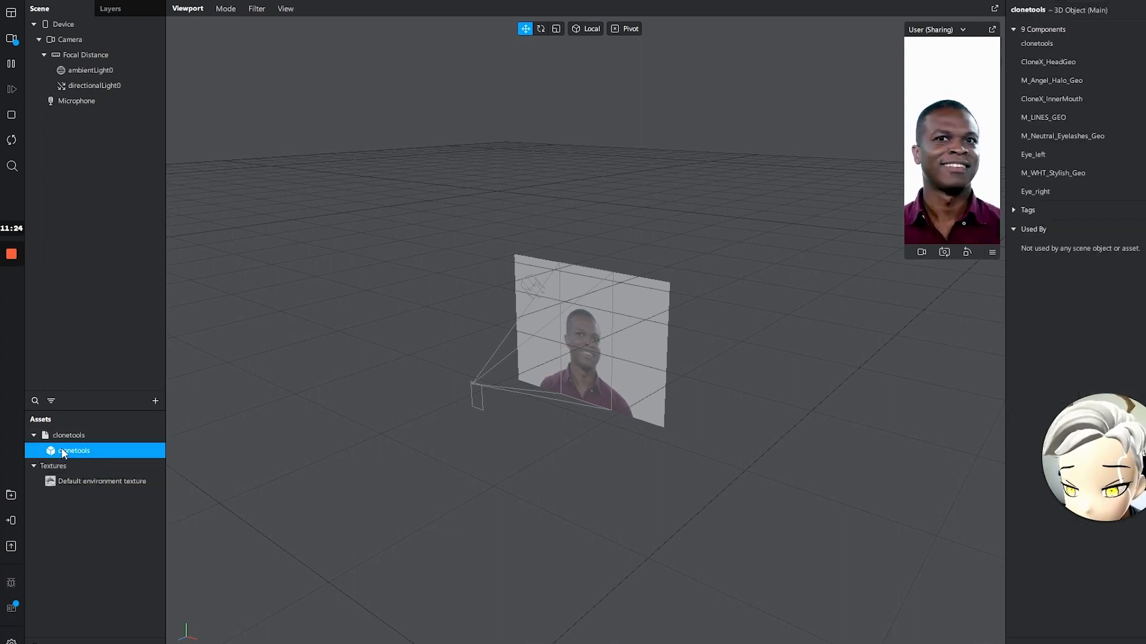
Insert a Face Tracker into the scene under the camera's focal distance
left_click(81, 101)
left_click(117, 227)
left_click(155, 401)
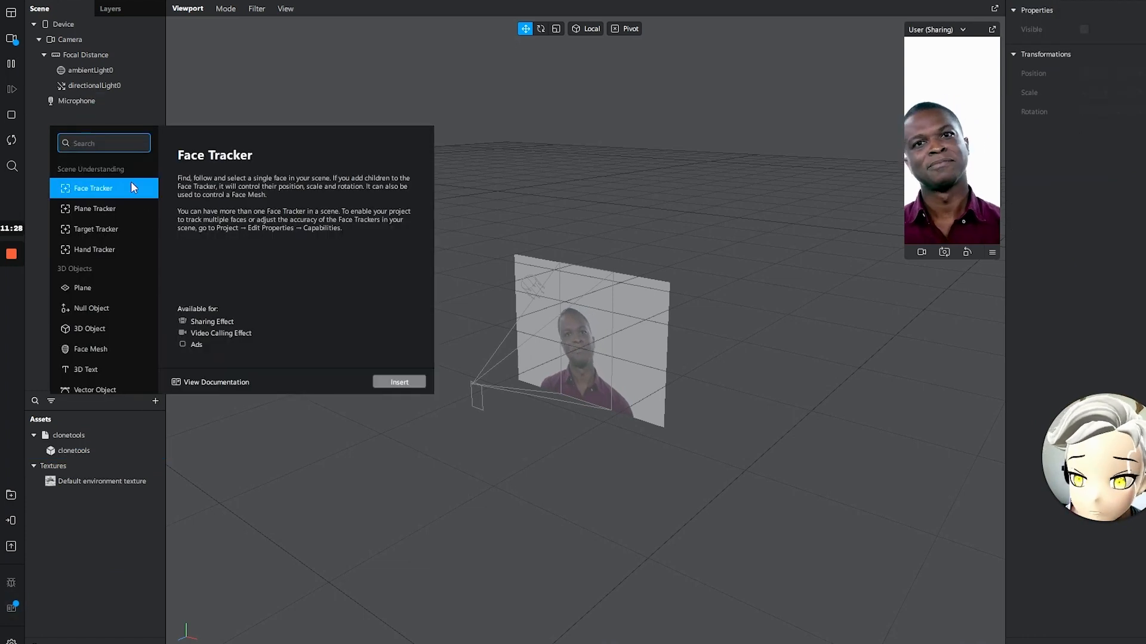
double_click(106, 187)
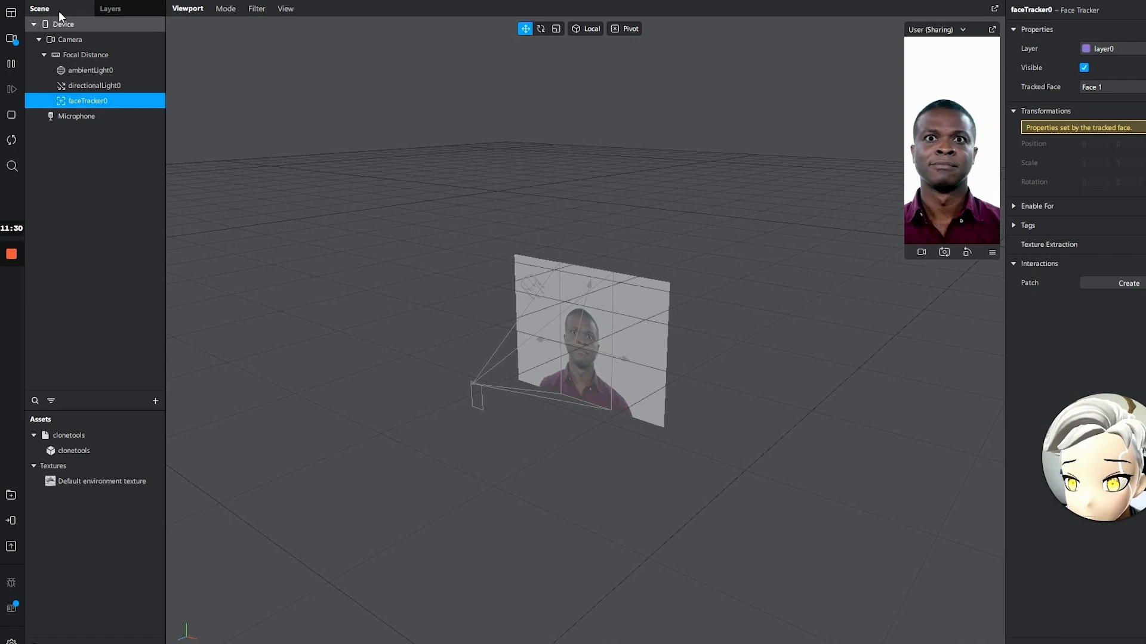
Show the Patch Editor and Asset Summary, and enlarge the Patch Editor area below the viewport
left_click(70, 0)
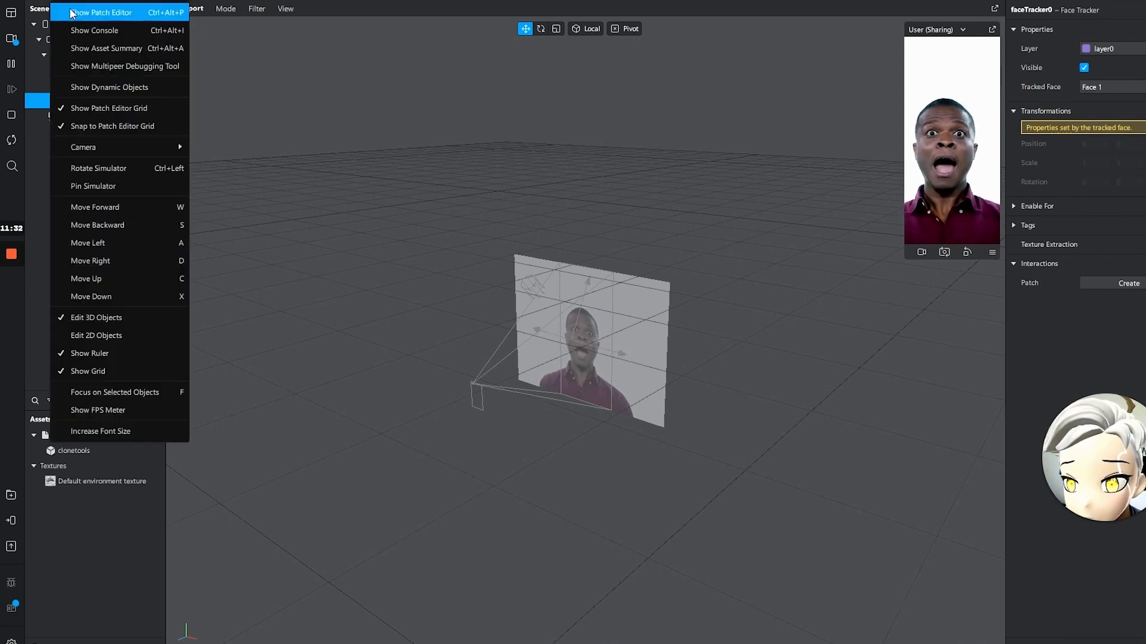
left_click(76, 11)
left_click(71, 0)
left_click(89, 48)
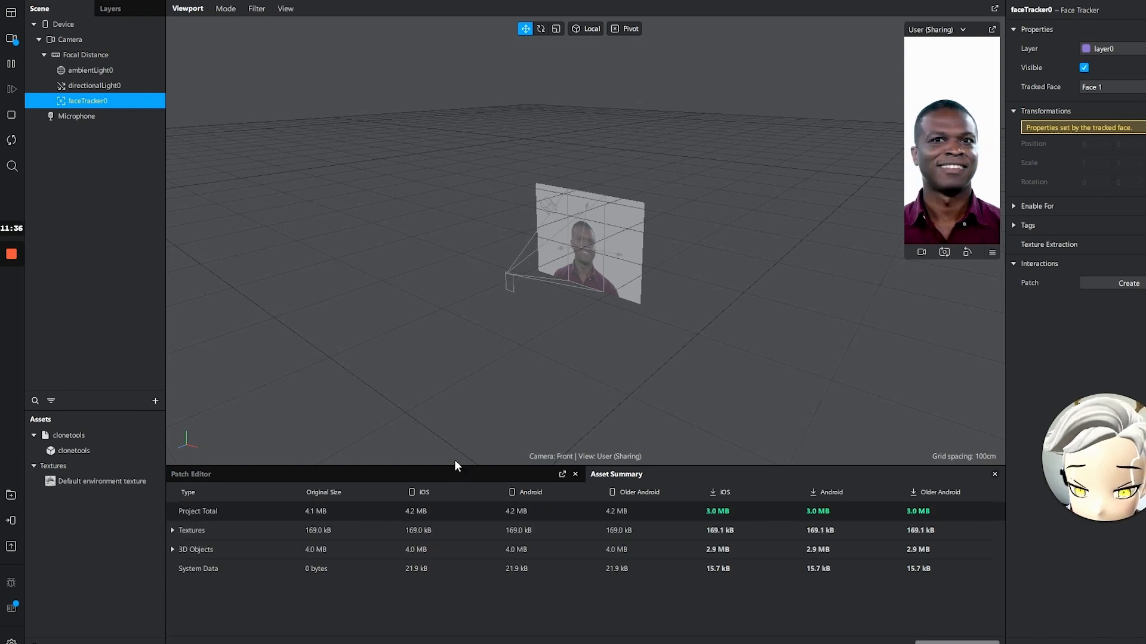
left_click(444, 474)
left_click_drag(575, 467, 570, 394)
Place the clonetools 3D object under the face tracker in the scene and expand it to list its meshes
left_click(95, 440)
left_click(95, 450)
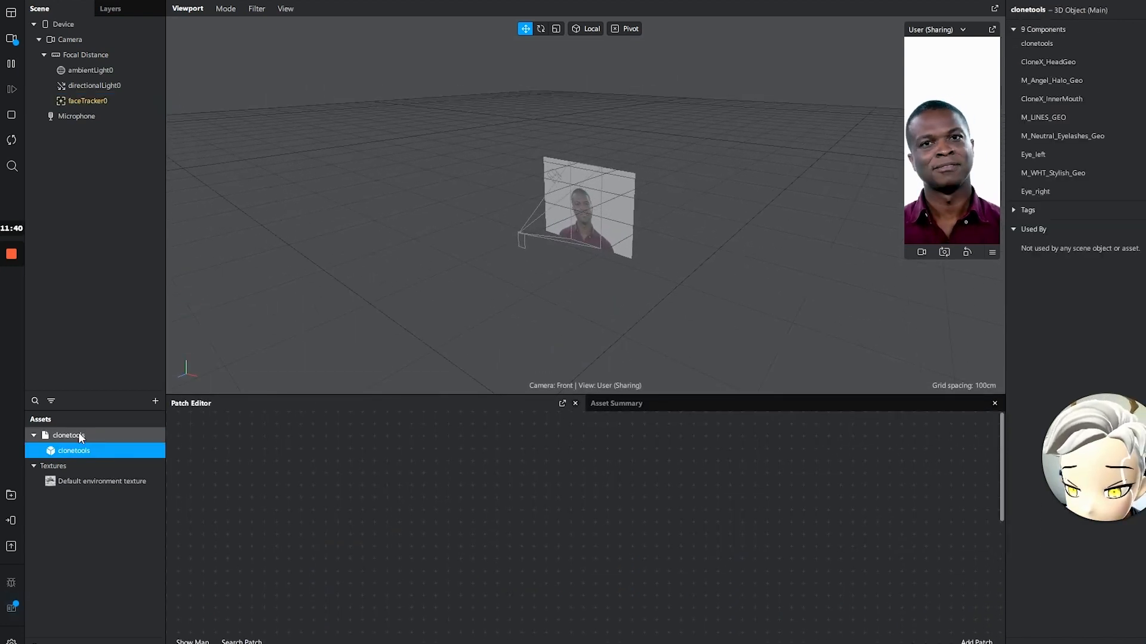
left_click_drag(93, 454, 102, 99)
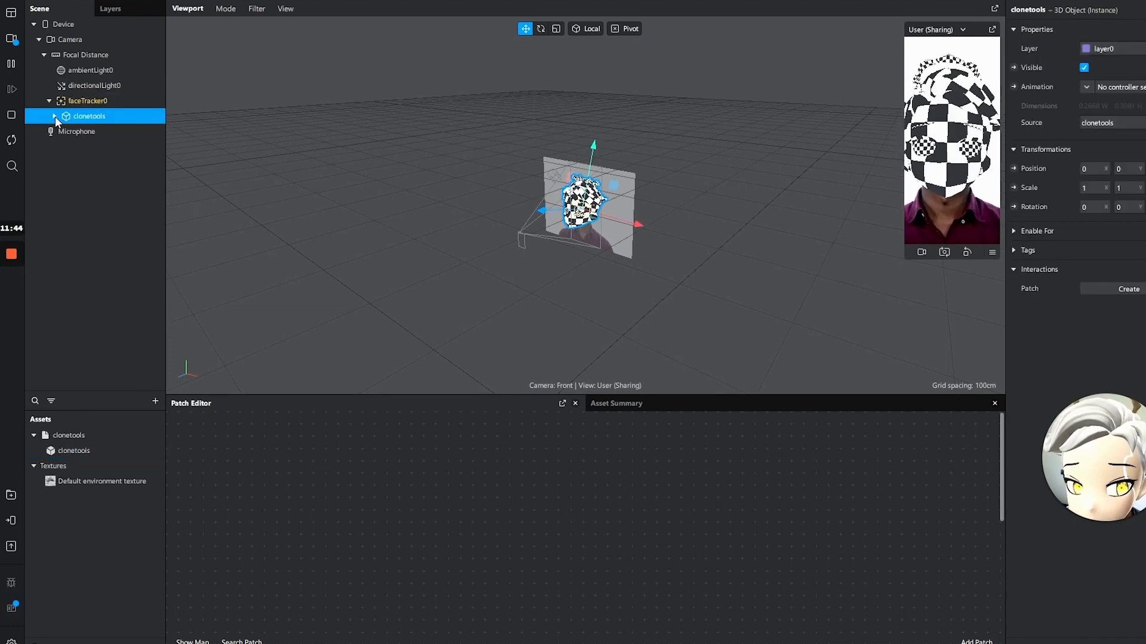
left_click(55, 115)
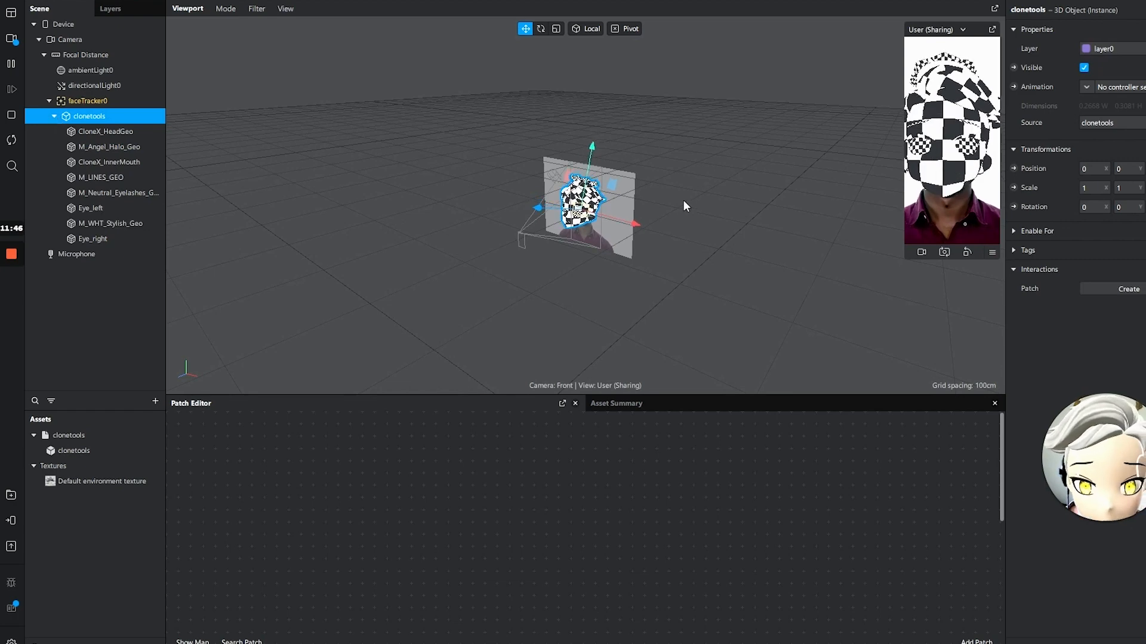
Switch the simulator to the back camera and rotate its preview to landscape
scroll(682, 199, "up", 5)
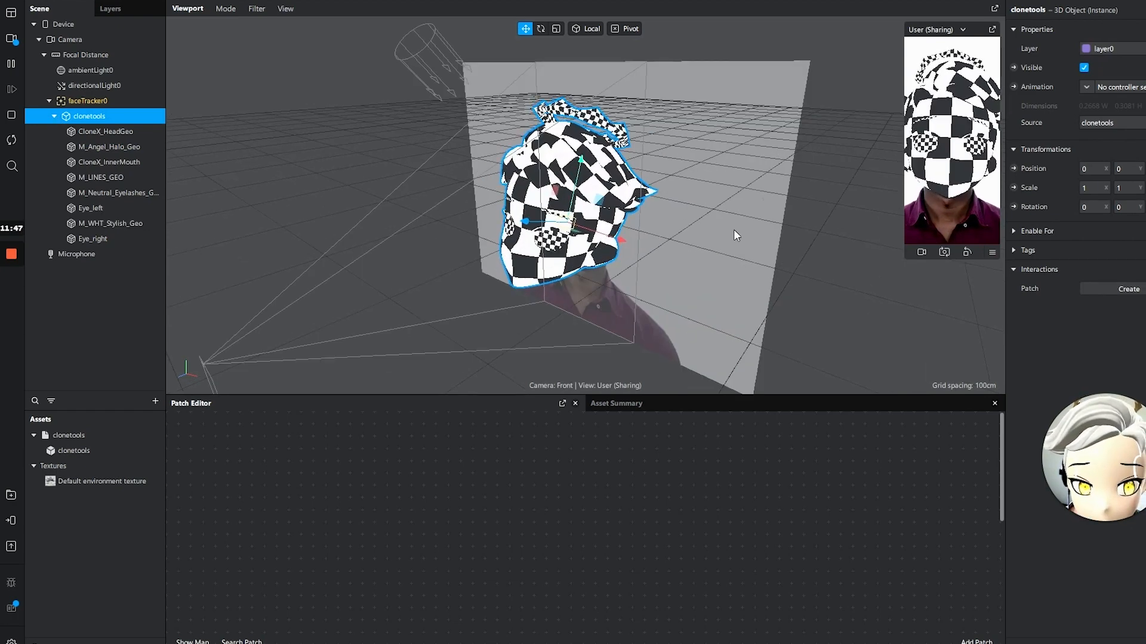
right_click_drag(734, 230, 609, 196)
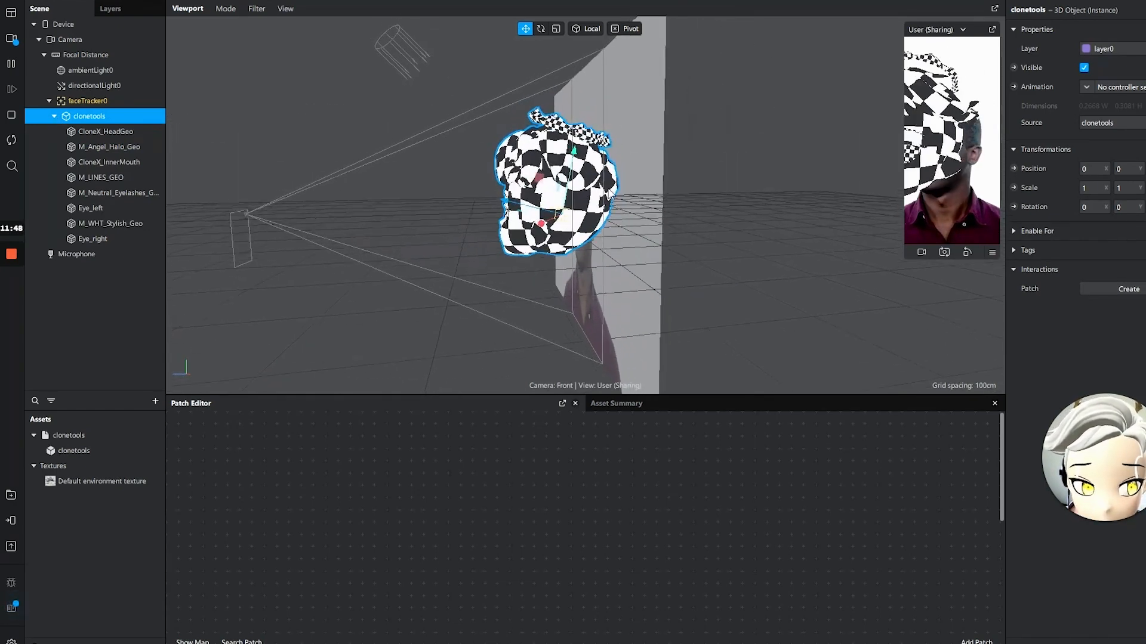
left_click(944, 252)
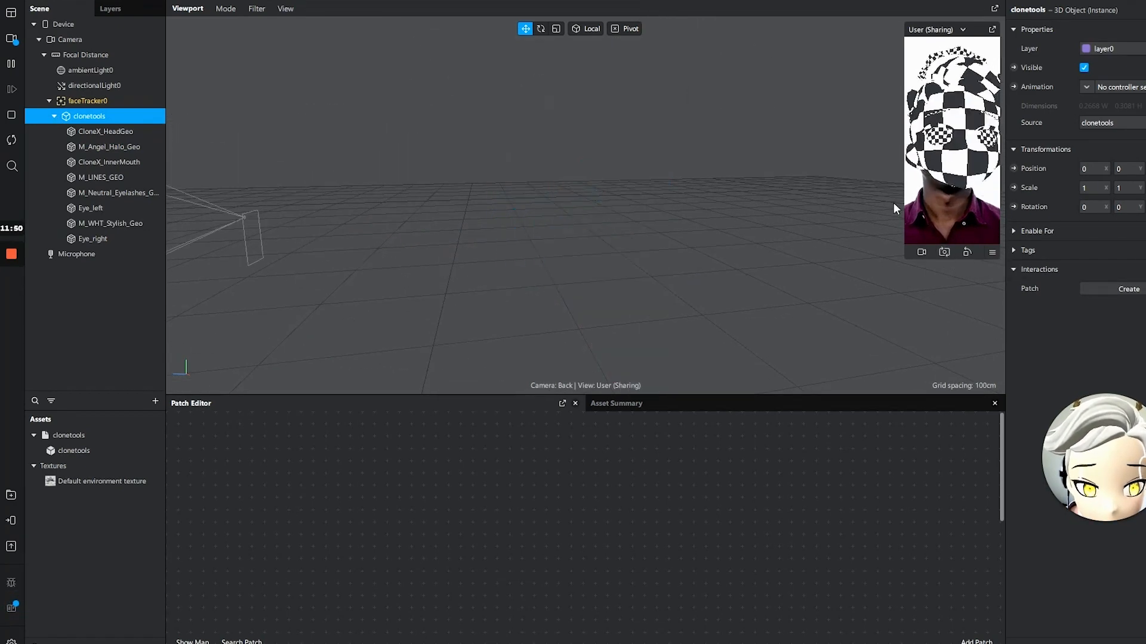
left_click(966, 252)
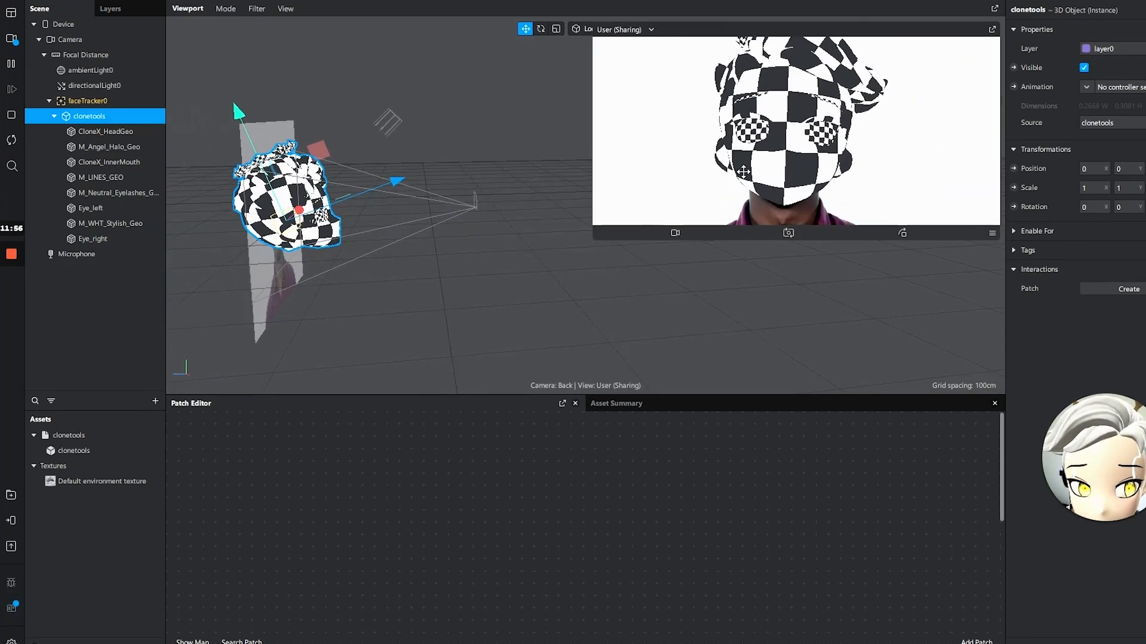
right_click_drag(559, 225, 286, 244)
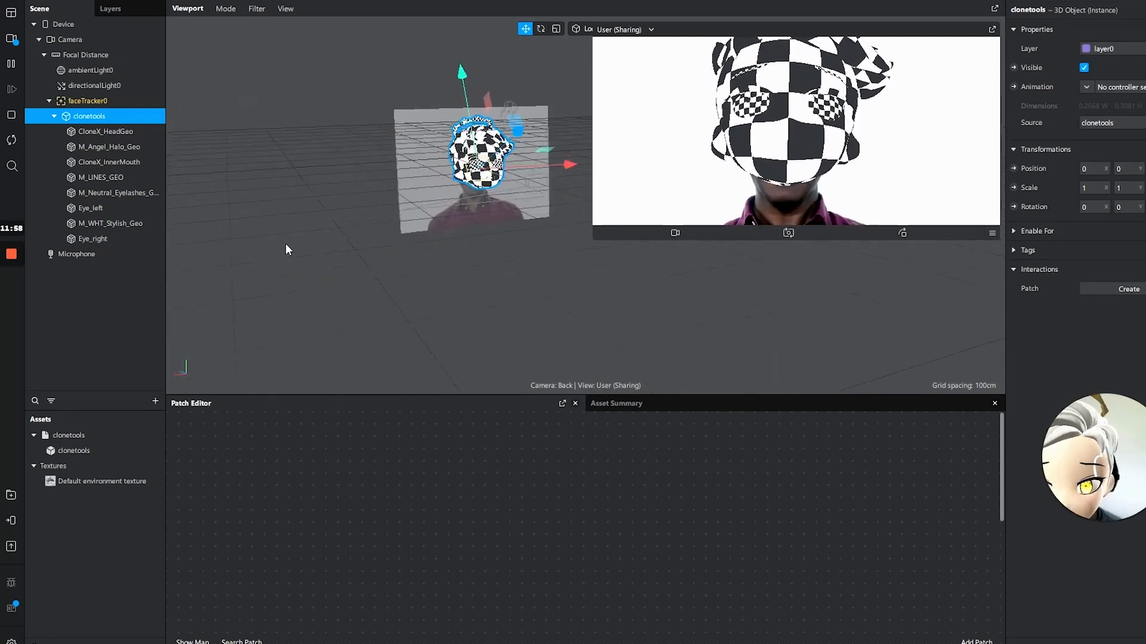
middle_click_drag(285, 244, 616, 199)
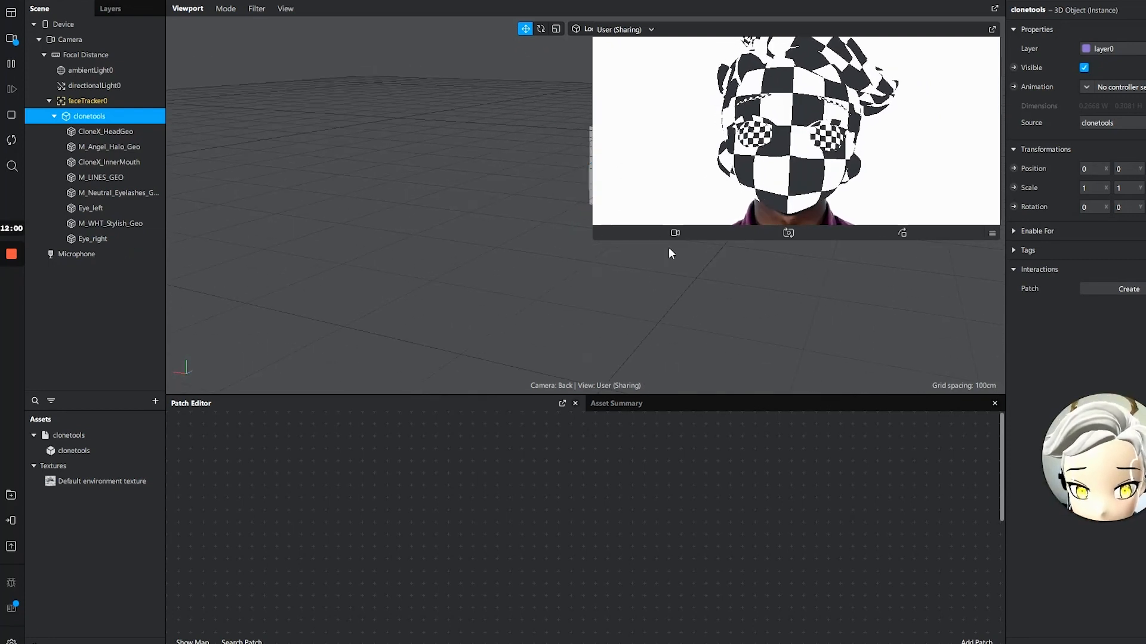
middle_click_drag(704, 305, 528, 340)
scroll(514, 321, "up", 5)
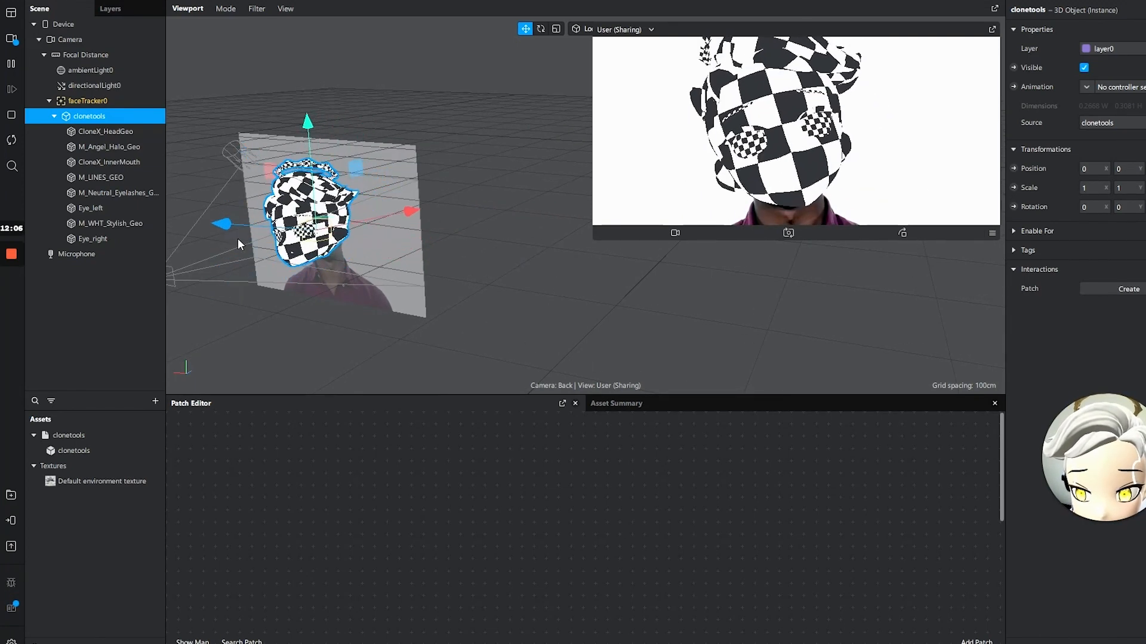
Scale the clonetools object uniformly to 1.1 while the preview video is paused, and resume playback
left_click(15, 67)
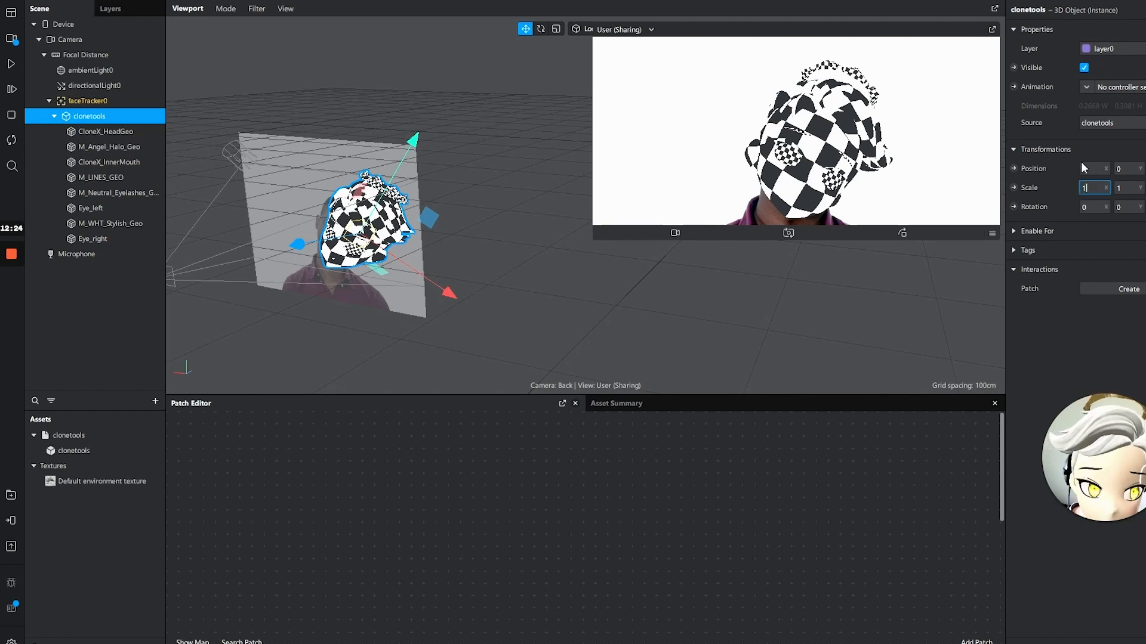
type(".1")
key("Return")
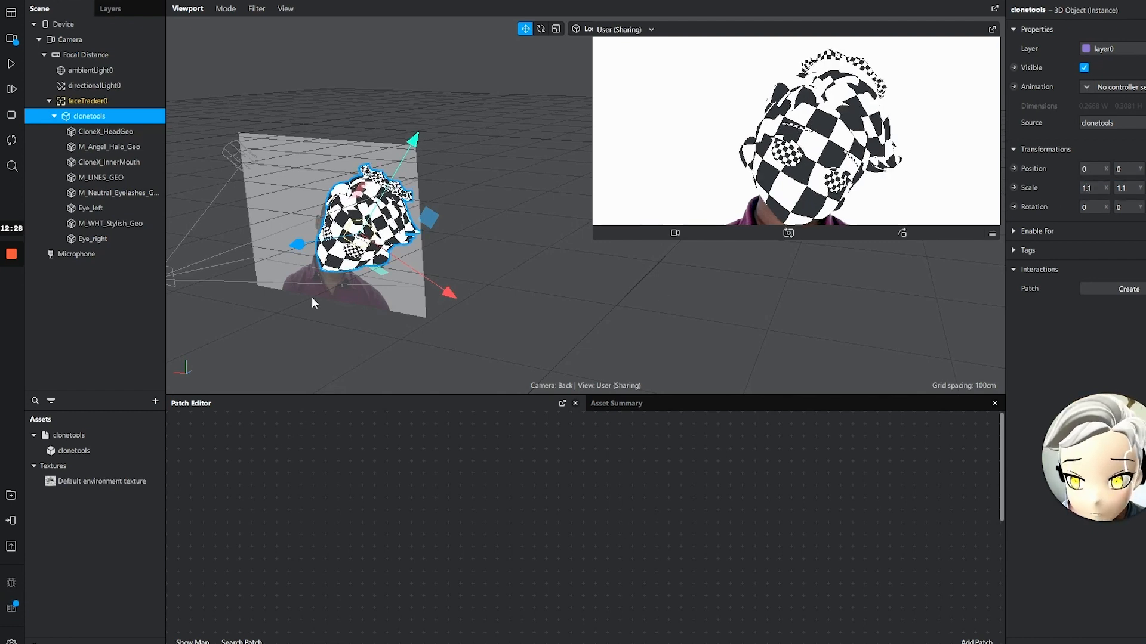
left_click(11, 64)
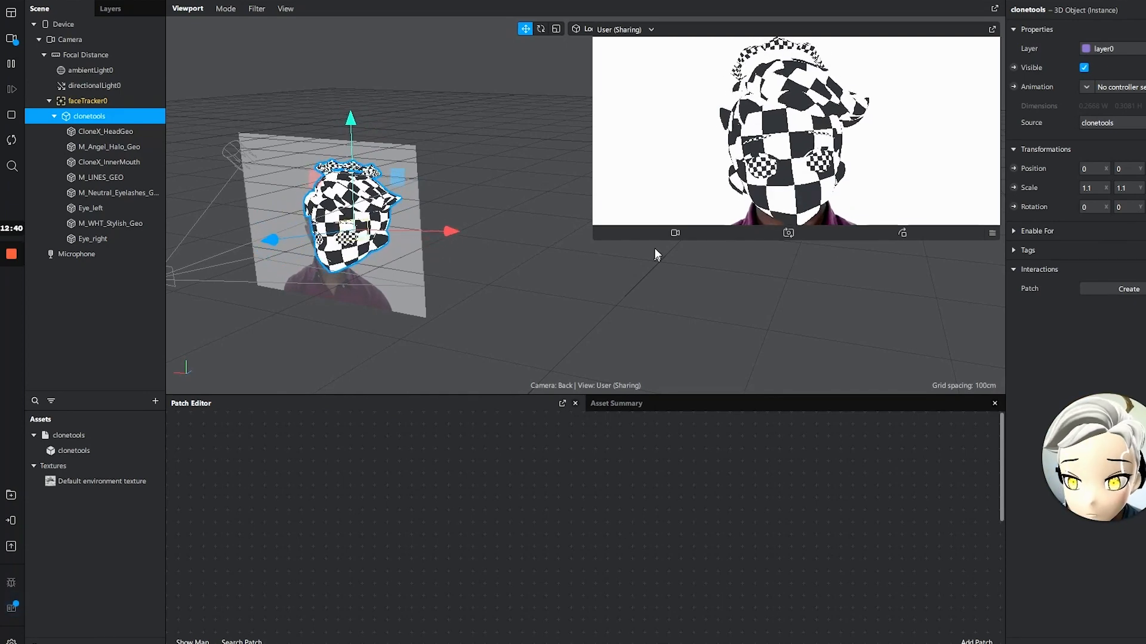
Examine the properties and deformation blend shapes of the clonetools meshes, from the head and inner mouth to the eyelashes and eyes
left_click(76, 132)
left_click(116, 147)
left_click(114, 163)
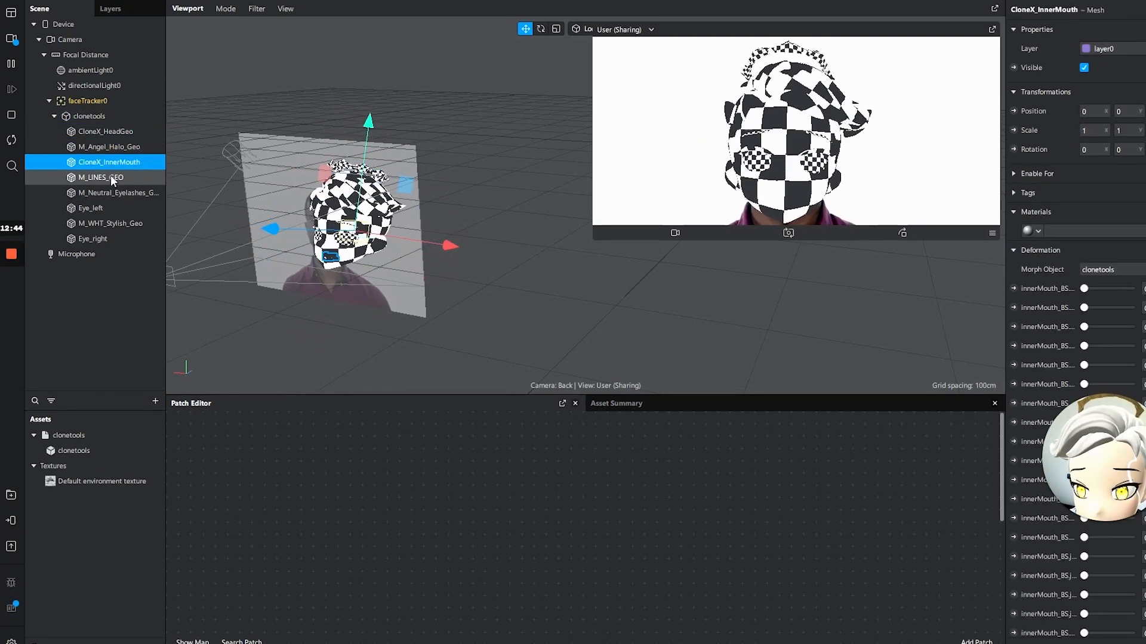
left_click(111, 177)
left_click(111, 192)
left_click(113, 222)
left_click(110, 207)
left_click(109, 222)
left_click(102, 238)
left_click(105, 193)
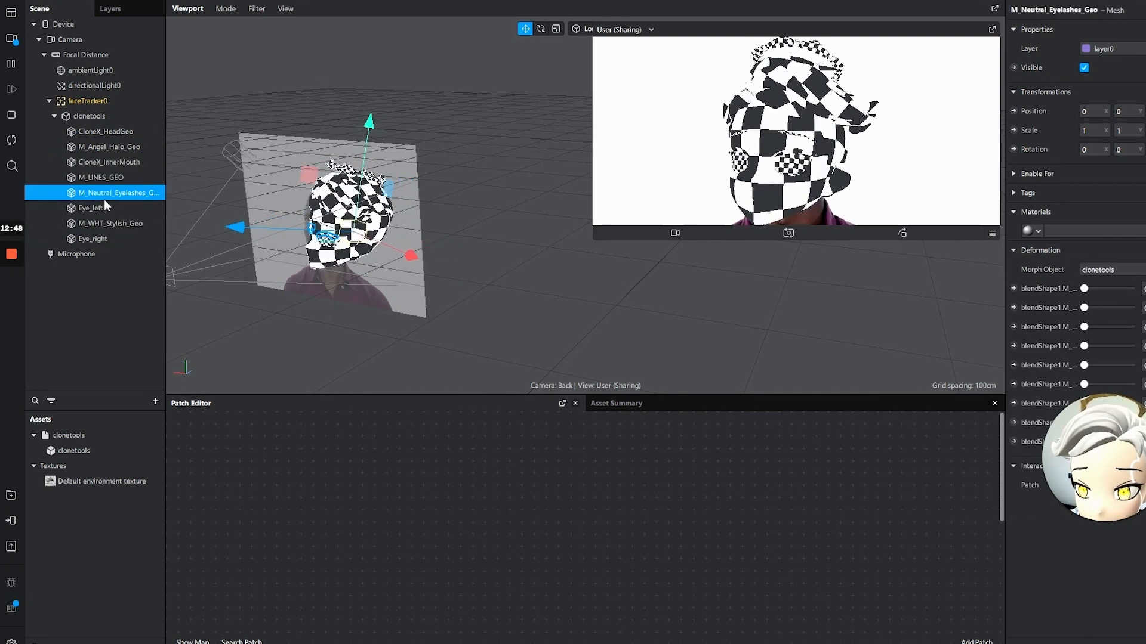
left_click(104, 208)
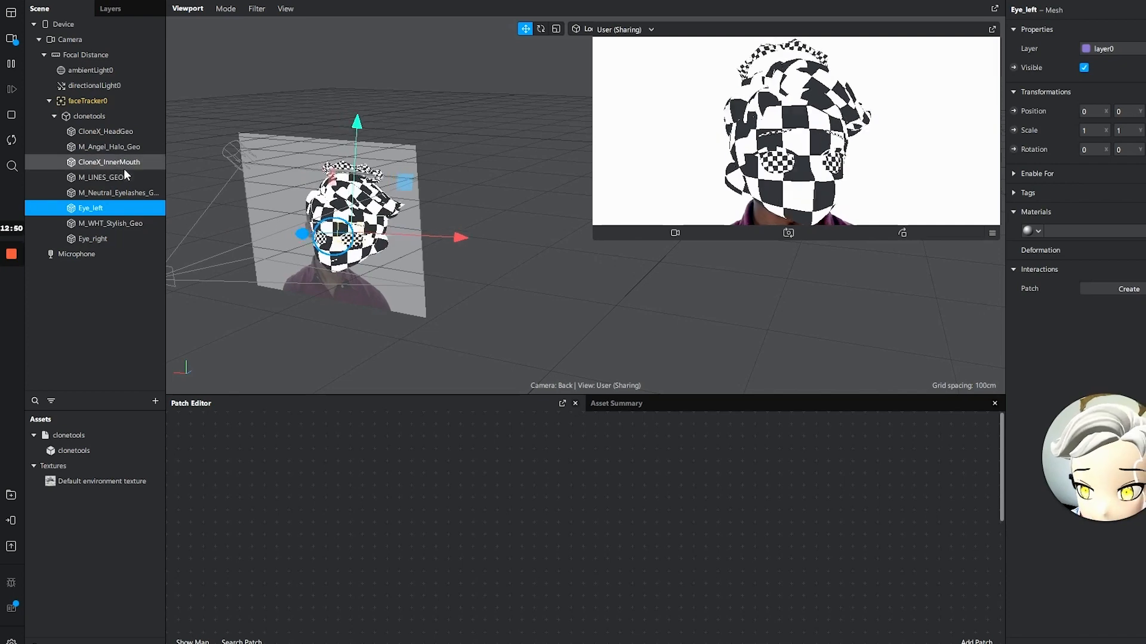
left_click(101, 132)
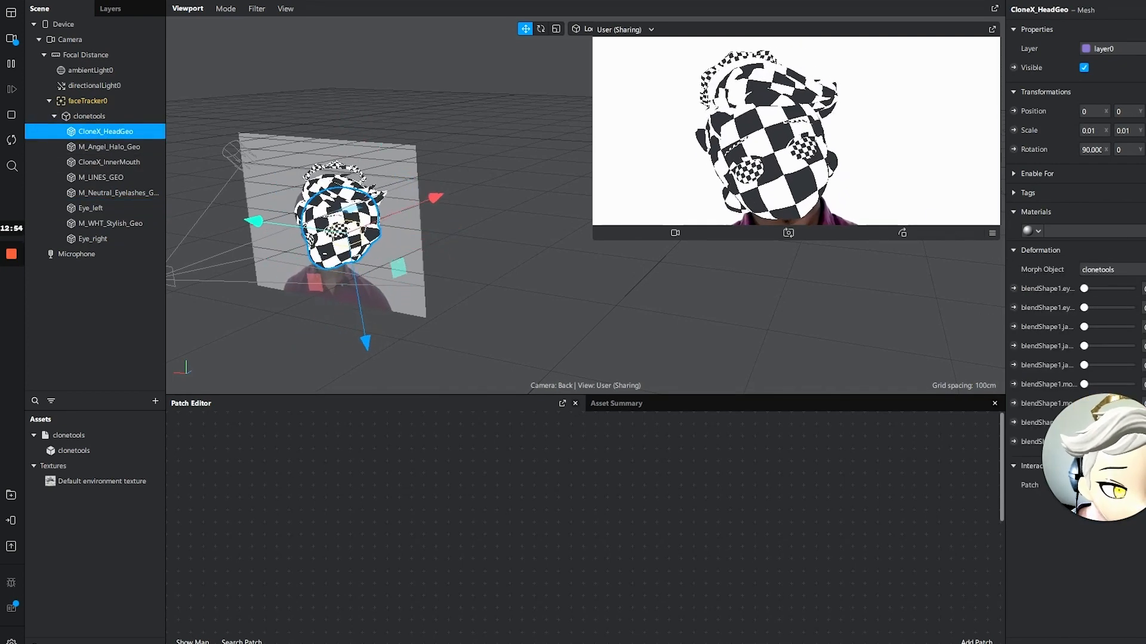
Import the angel_d, angel_e and angel_n textures from the DNA-dna_angel-Combined _textures folder into the assets
left_click_drag(673, 272, 613, 229)
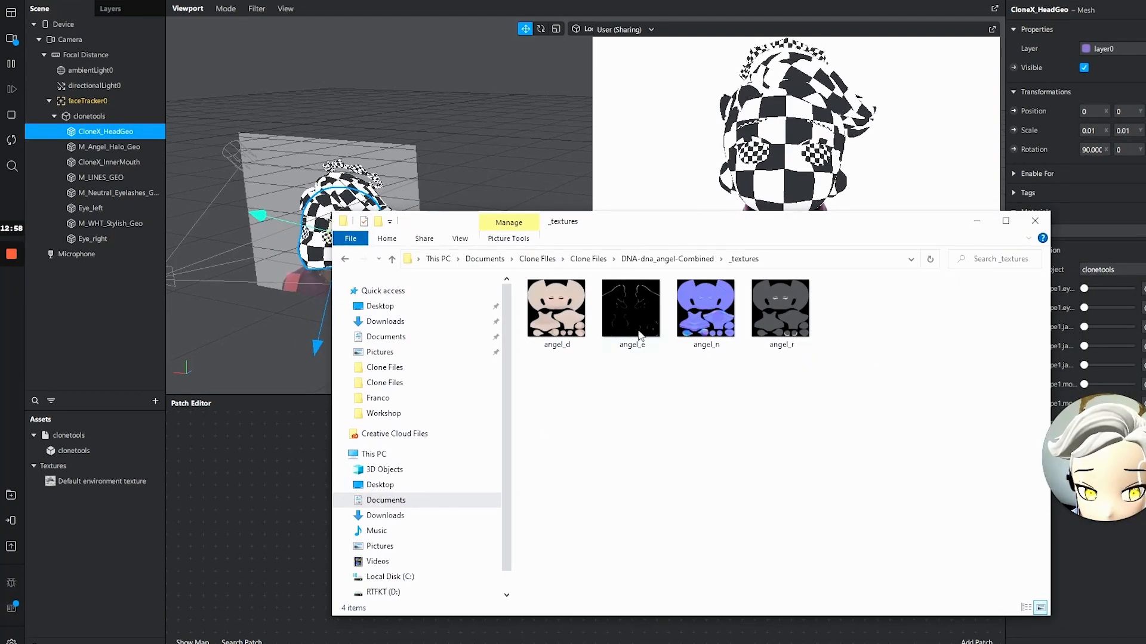
left_click(555, 317)
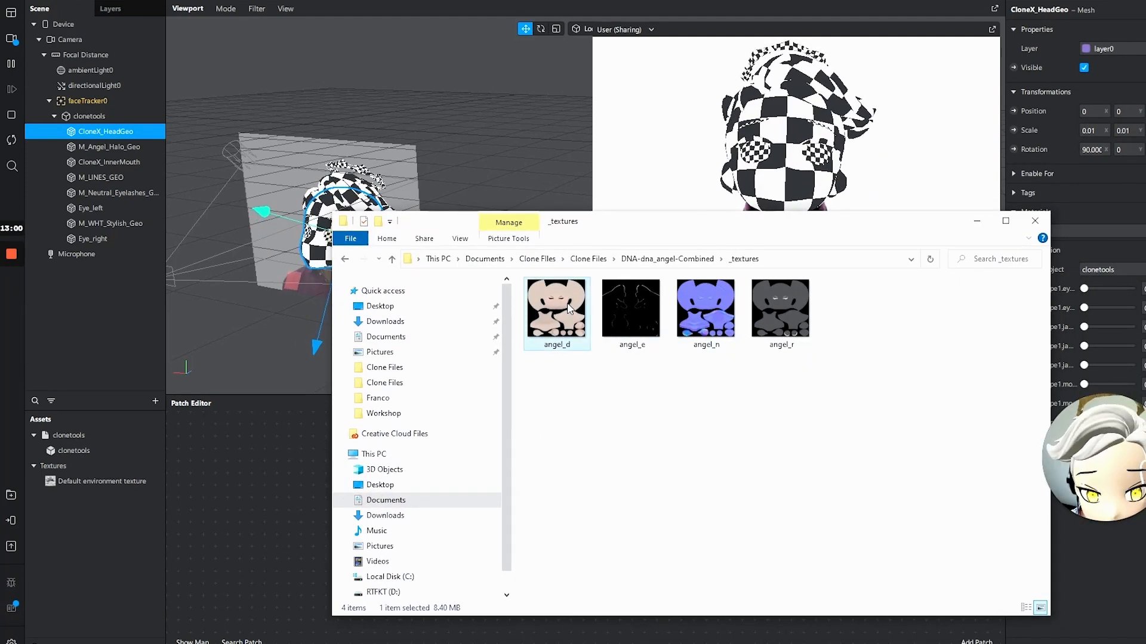
left_click_drag(720, 374, 531, 283)
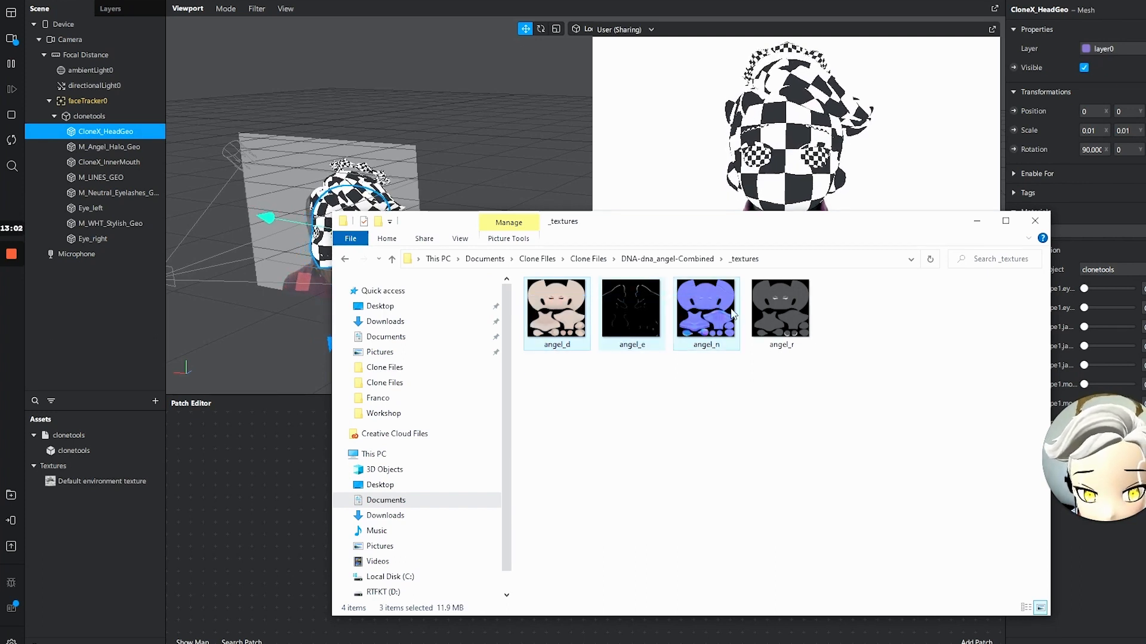
left_click_drag(715, 305, 120, 519)
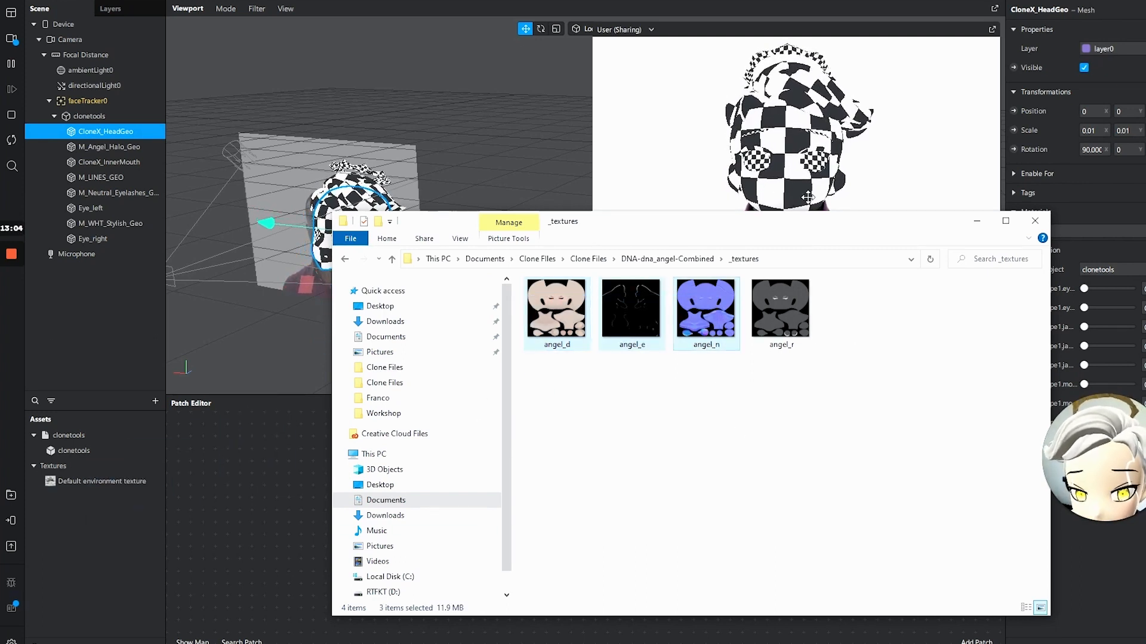
left_click_drag(649, 227, 1145, 219)
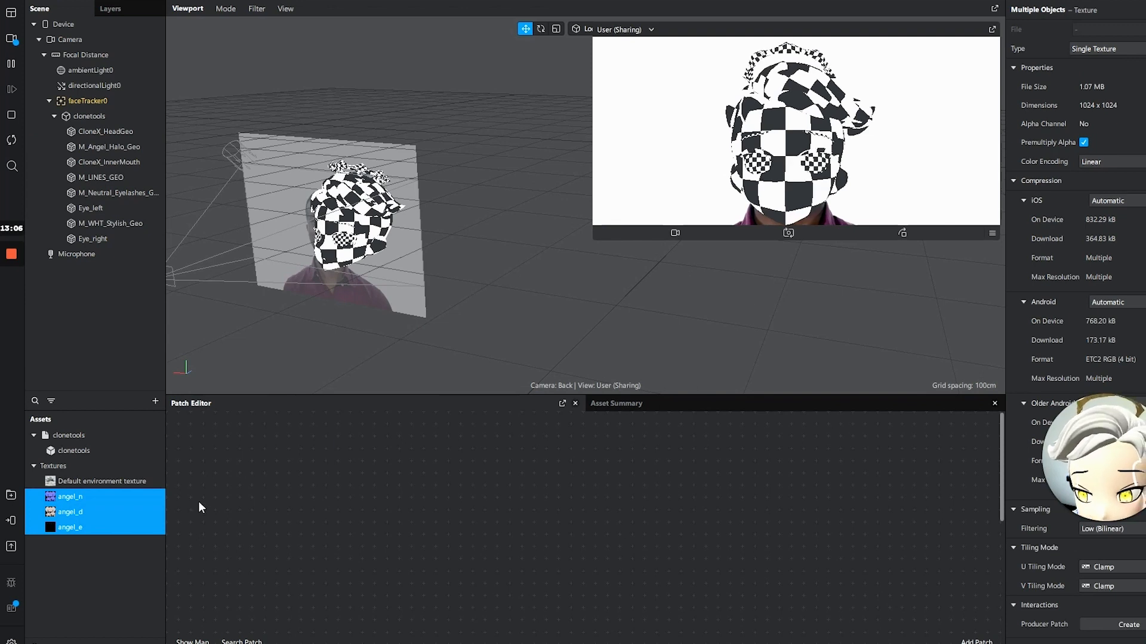
left_click(65, 585)
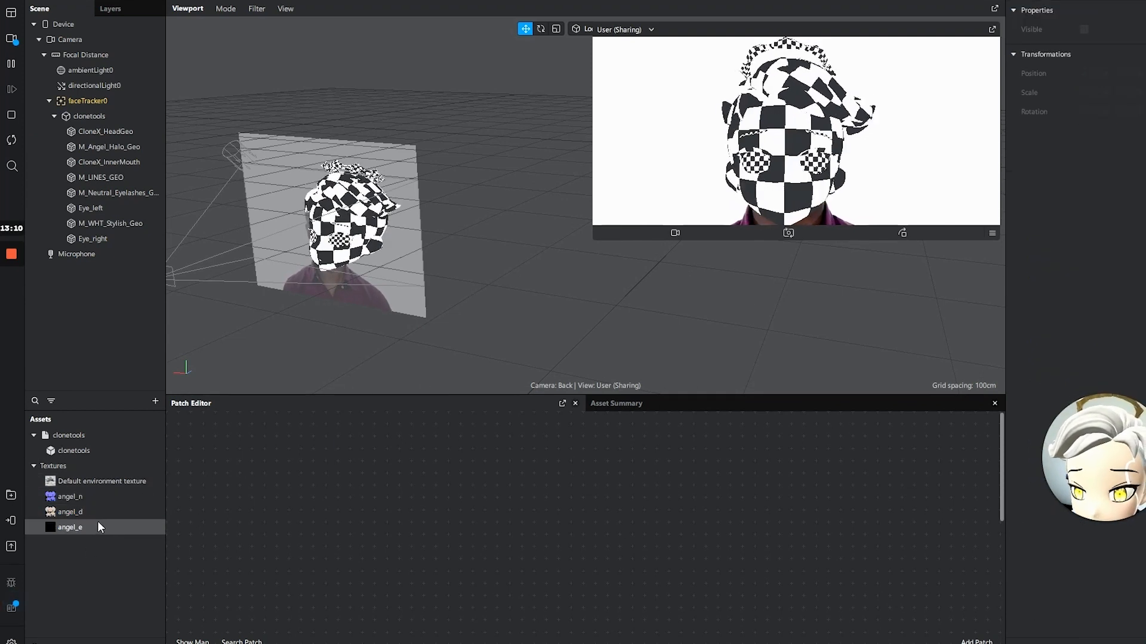
Create a new material on the CloneX_HeadGeo mesh
left_click(90, 136)
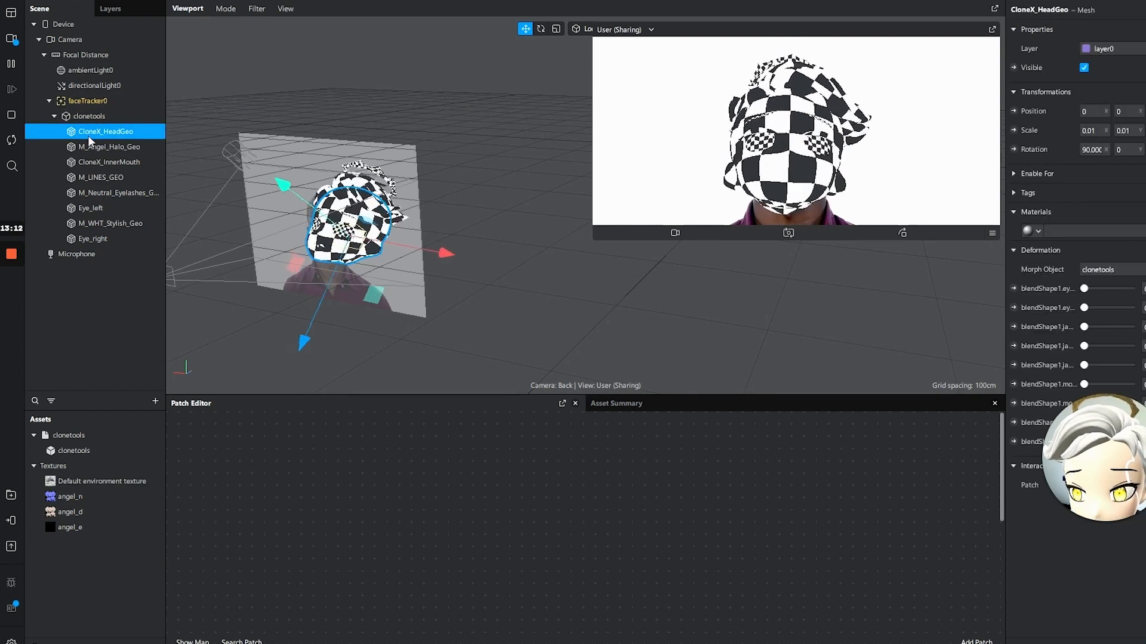
left_click(1027, 233)
left_click(1055, 250)
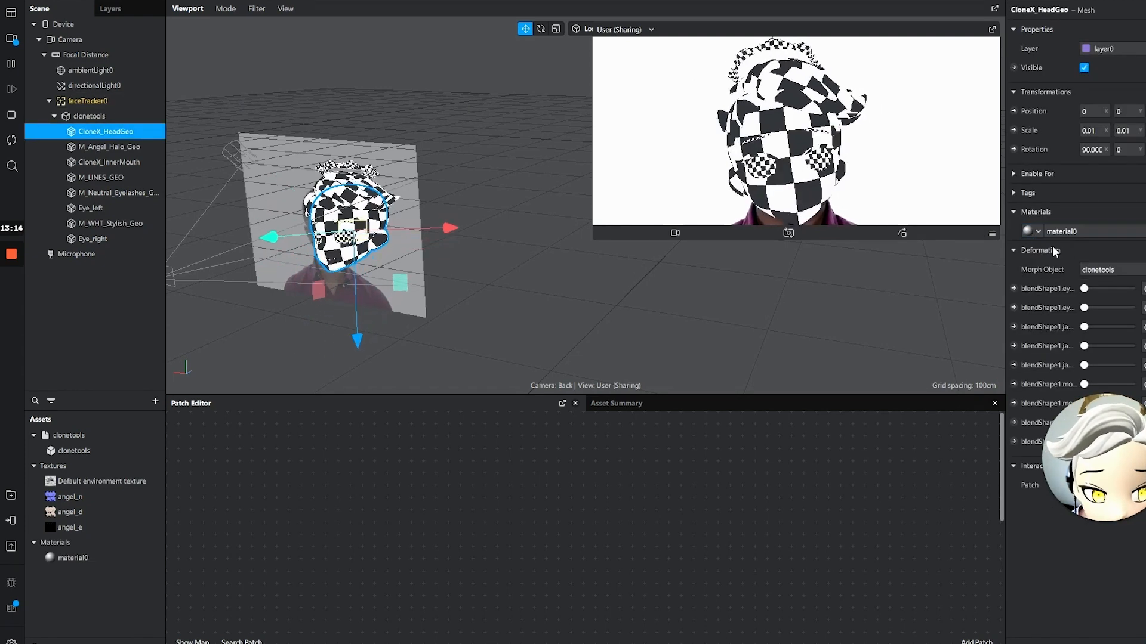
Assign angel_d as the diffuse texture of the head material
left_click(81, 557)
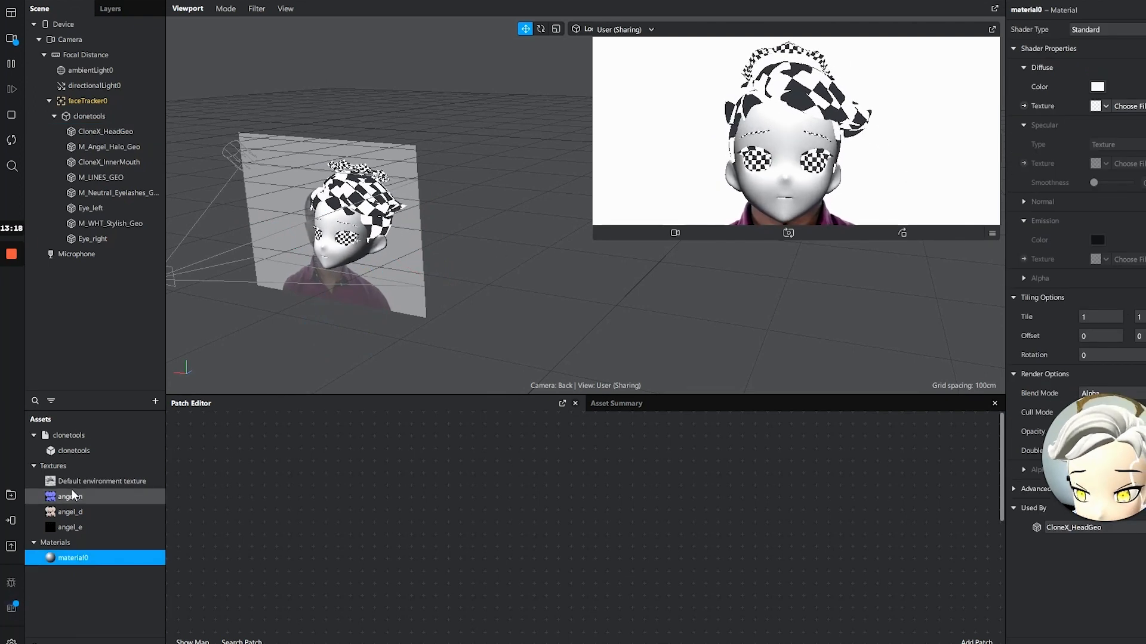
left_click_drag(73, 517, 766, 345)
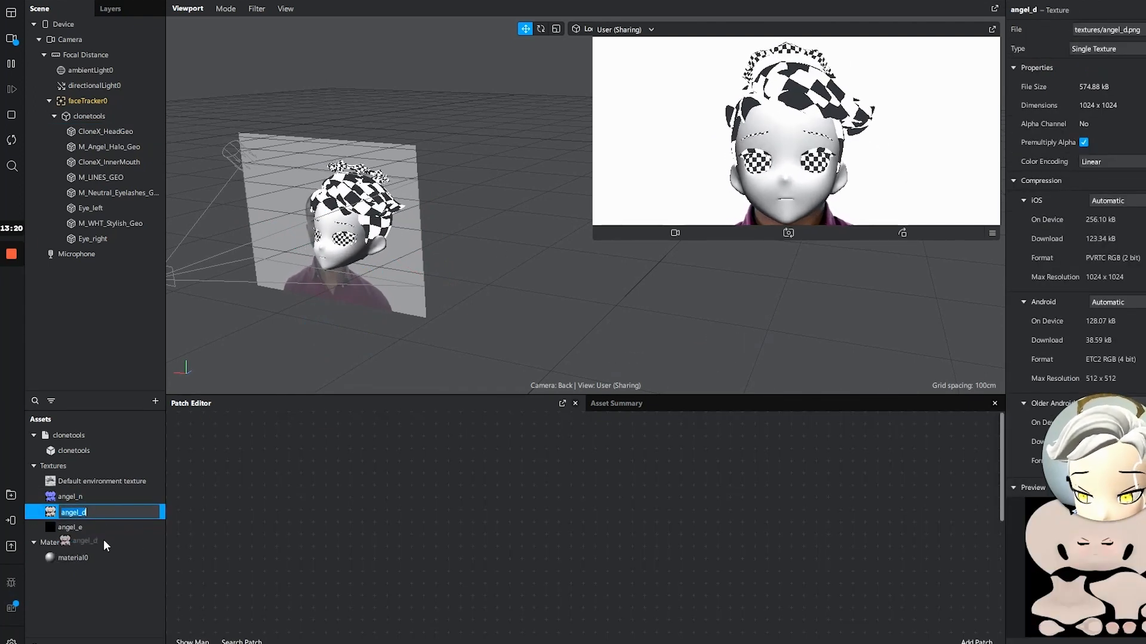
left_click_drag(1100, 196, 116, 514)
left_click(84, 557)
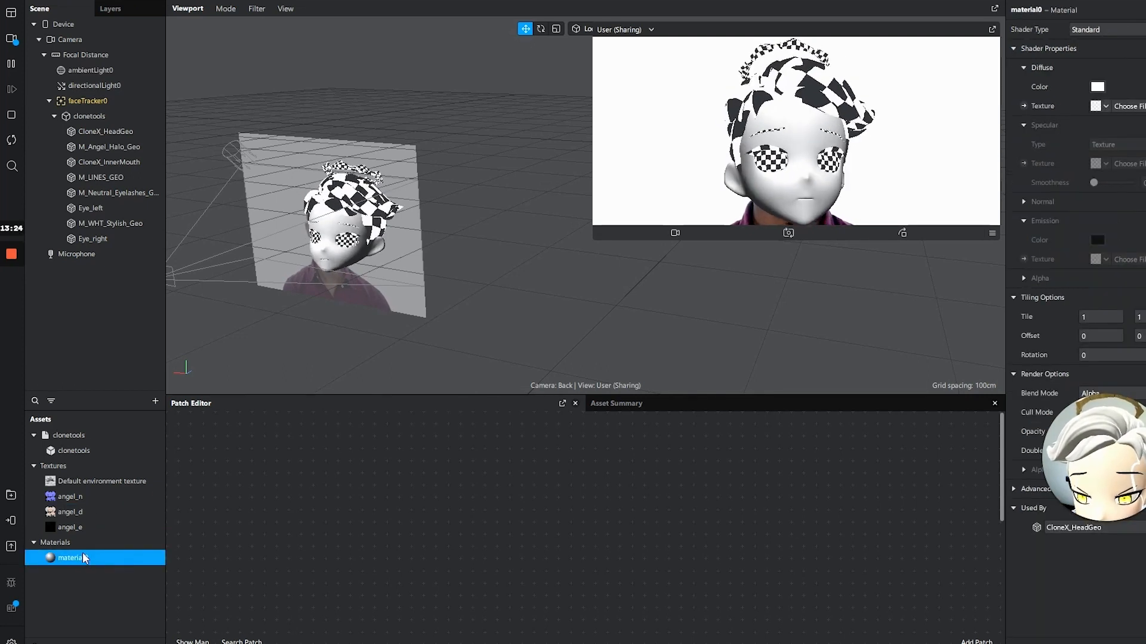
left_click(1102, 109)
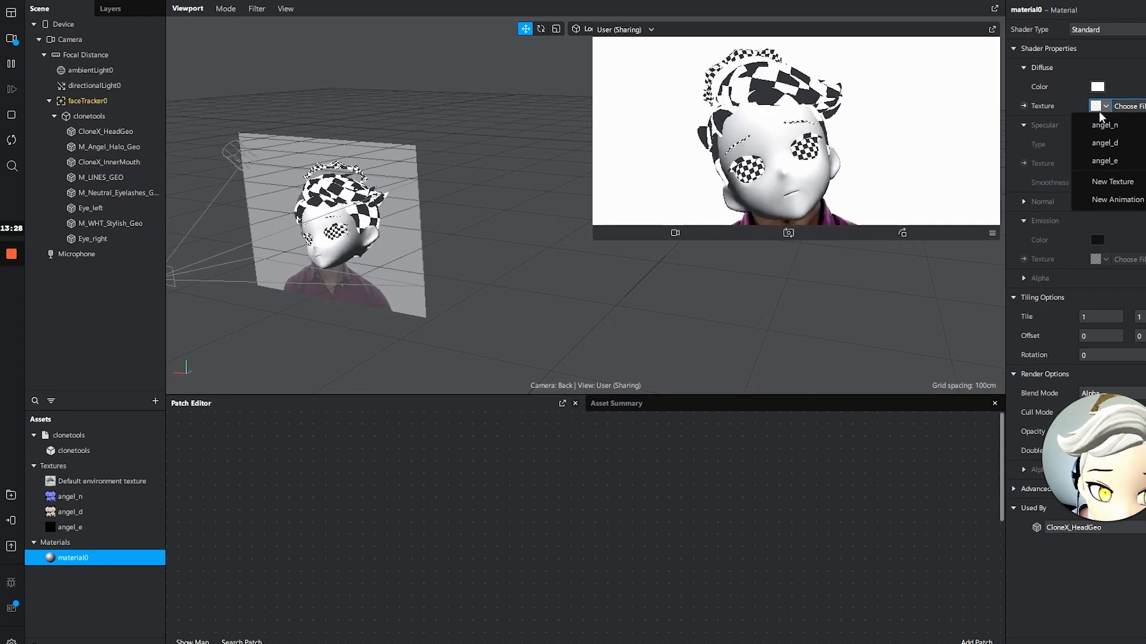
left_click(1107, 142)
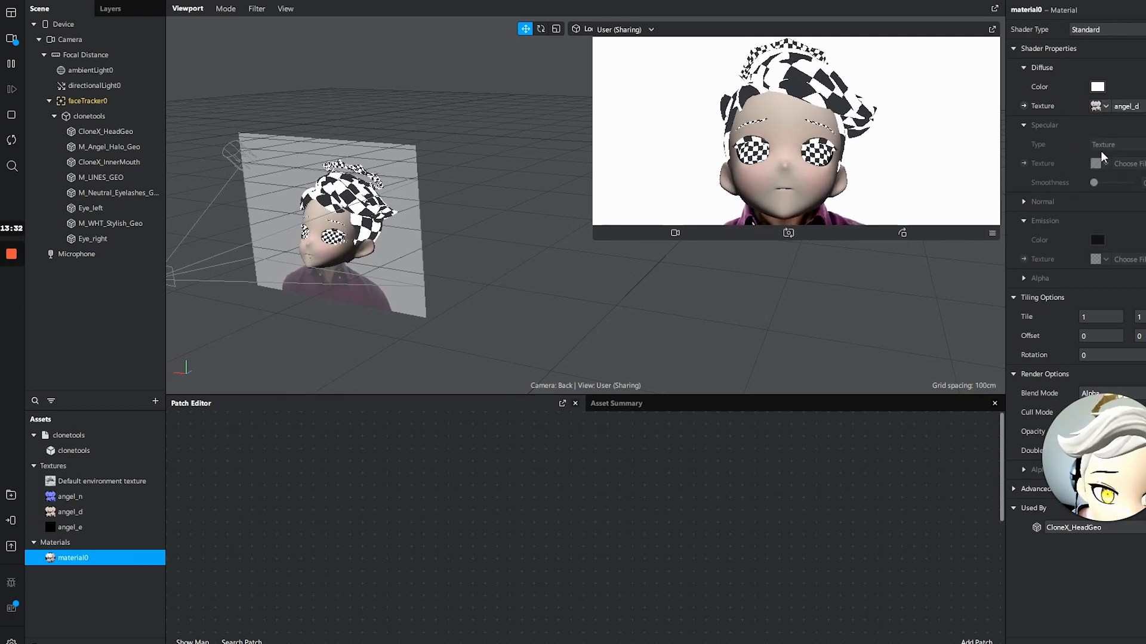
Enable the normal map on the head material and assign angel_n as its texture
left_click(1041, 202)
left_click(1098, 221)
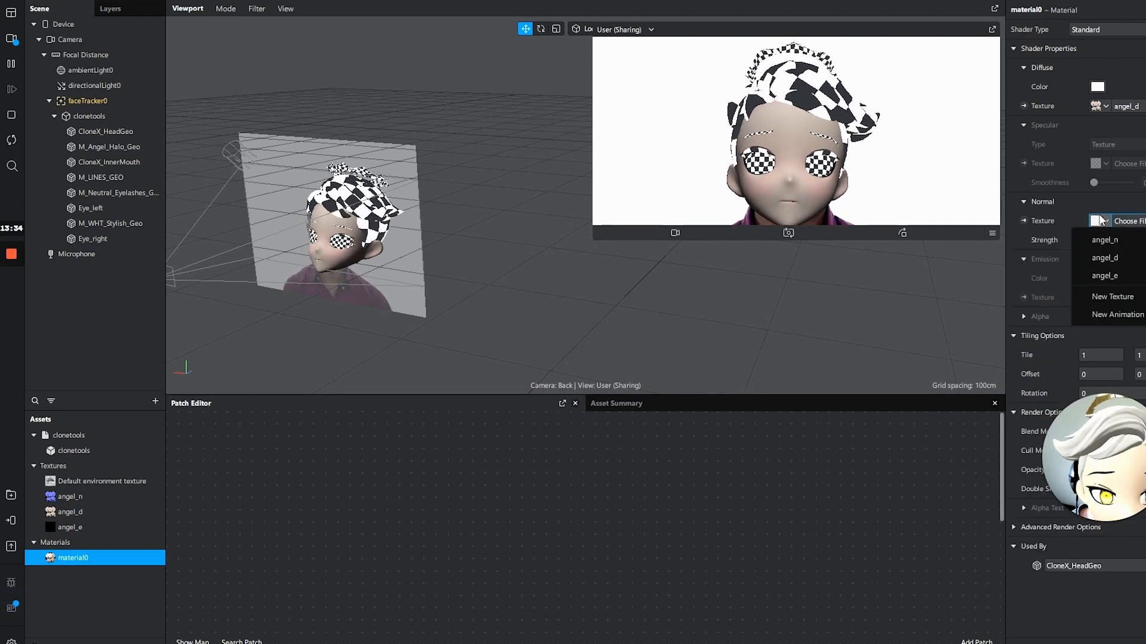
left_click(1105, 240)
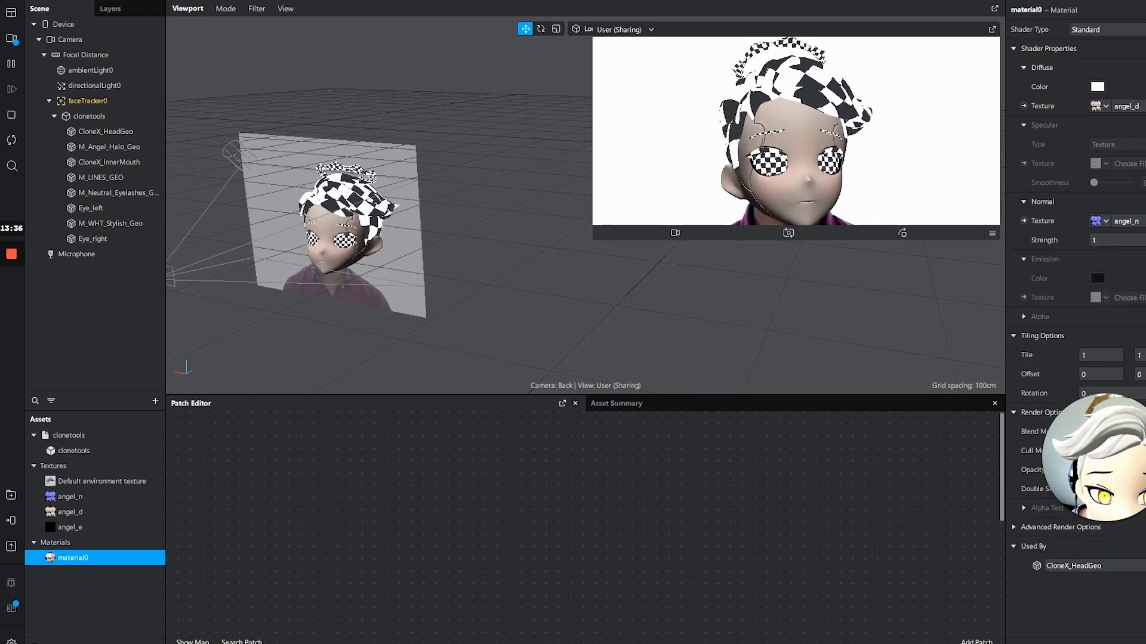
Assign angel_e as the head material's emission texture and set the emission color to white
left_click(1101, 298)
left_click(1103, 342)
left_click(1097, 278)
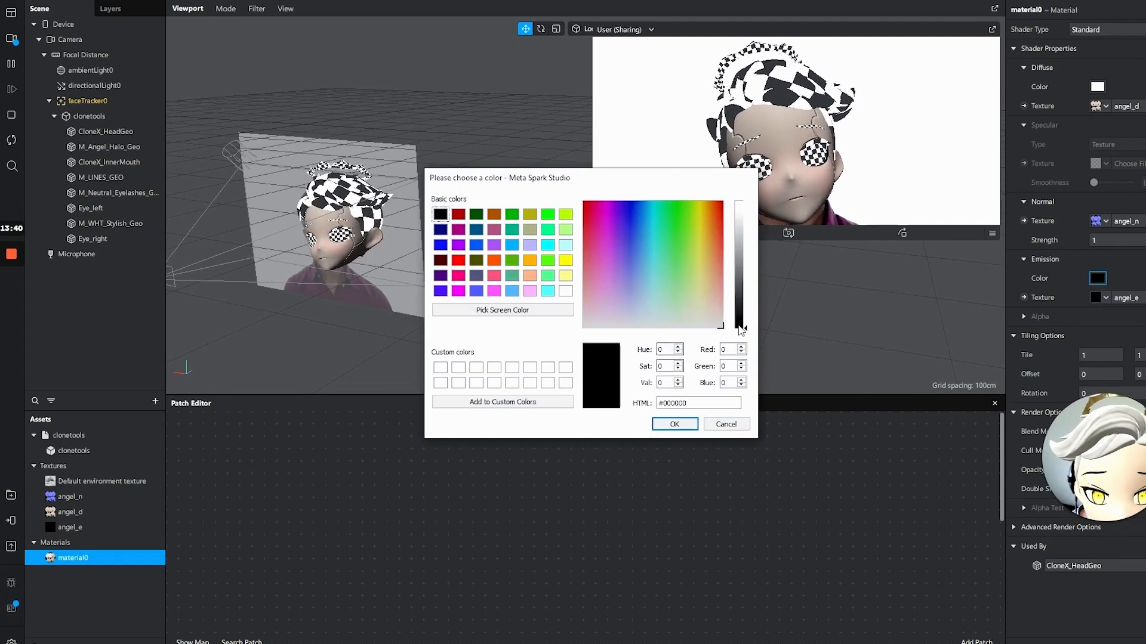
left_click_drag(744, 315, 725, 147)
left_click(675, 426)
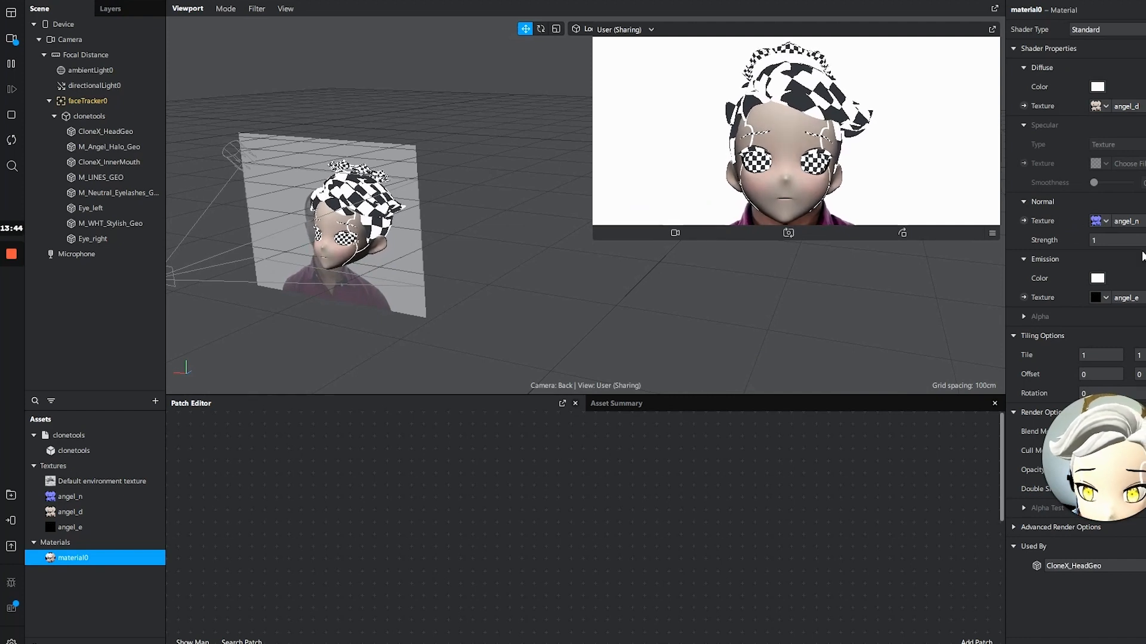
left_click(106, 581)
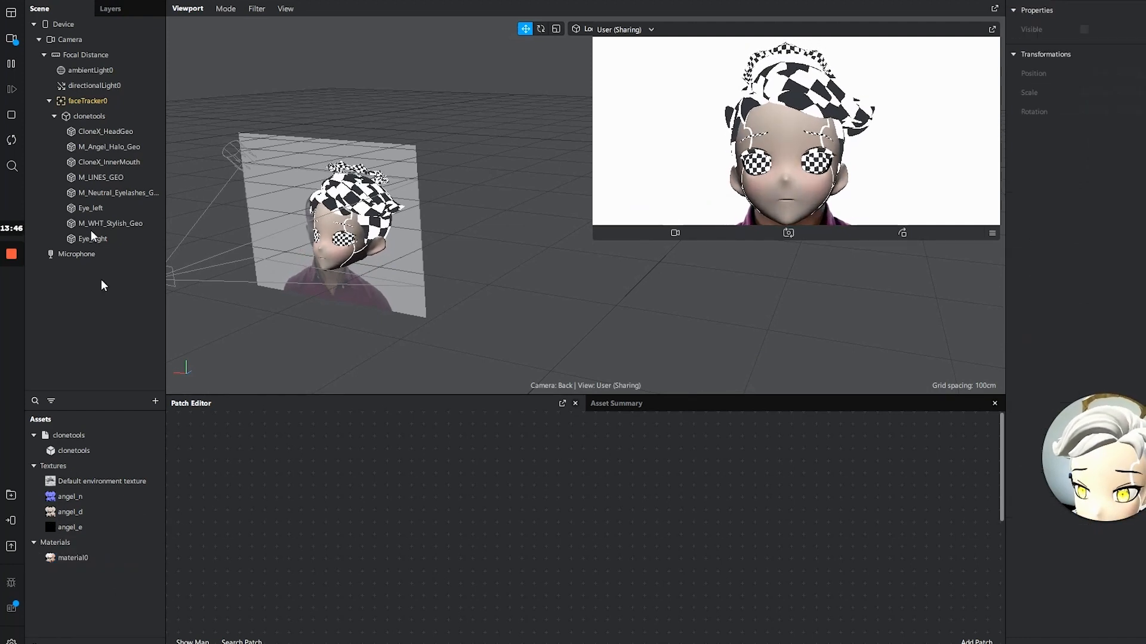
Create a new material on the M_Angel_Halo_Geo mesh
left_click(120, 131)
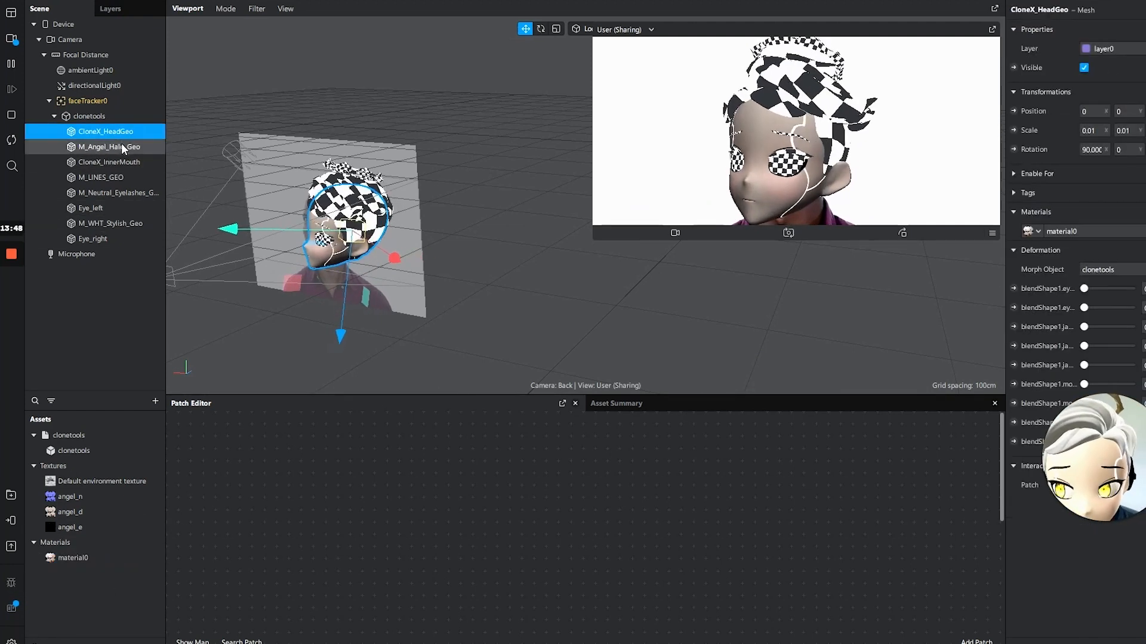
left_click(120, 148)
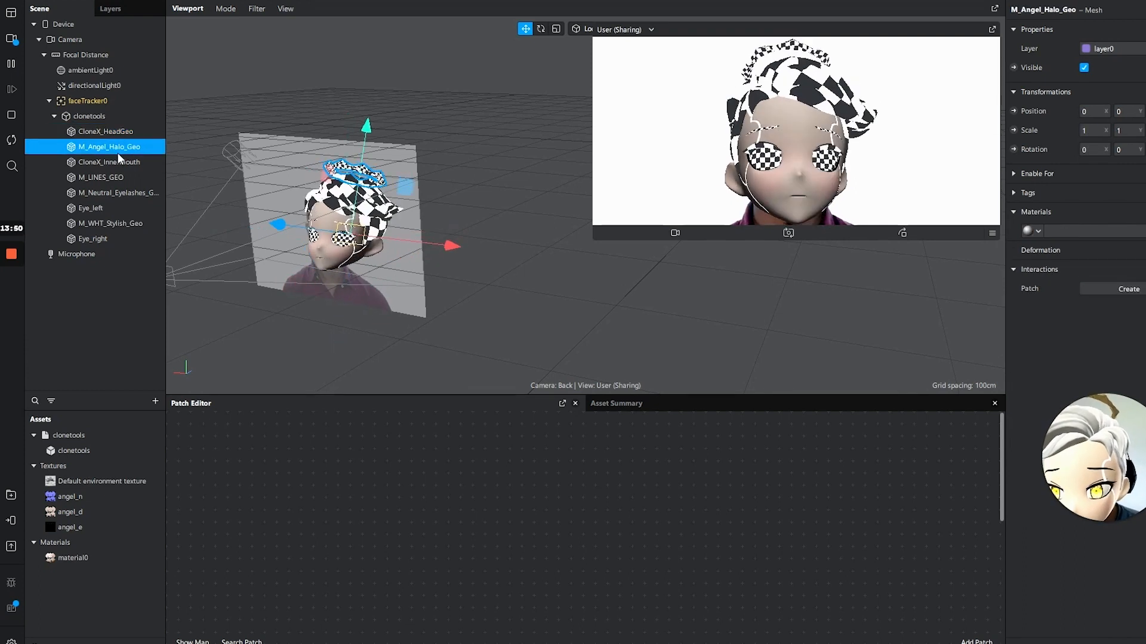
left_click(1042, 230)
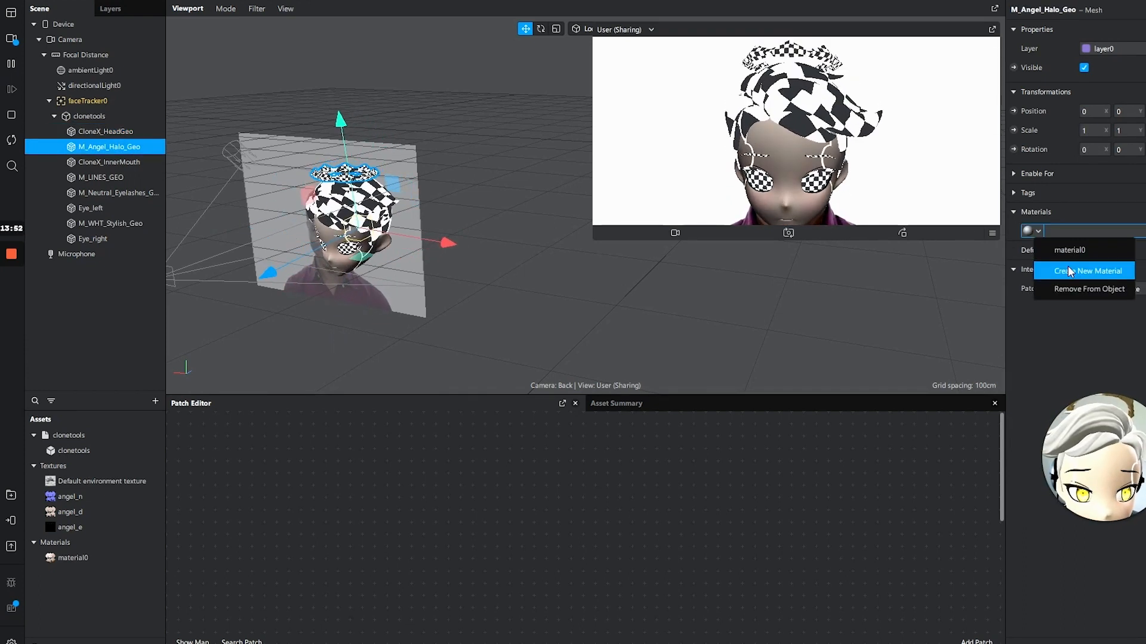
left_click(1068, 266)
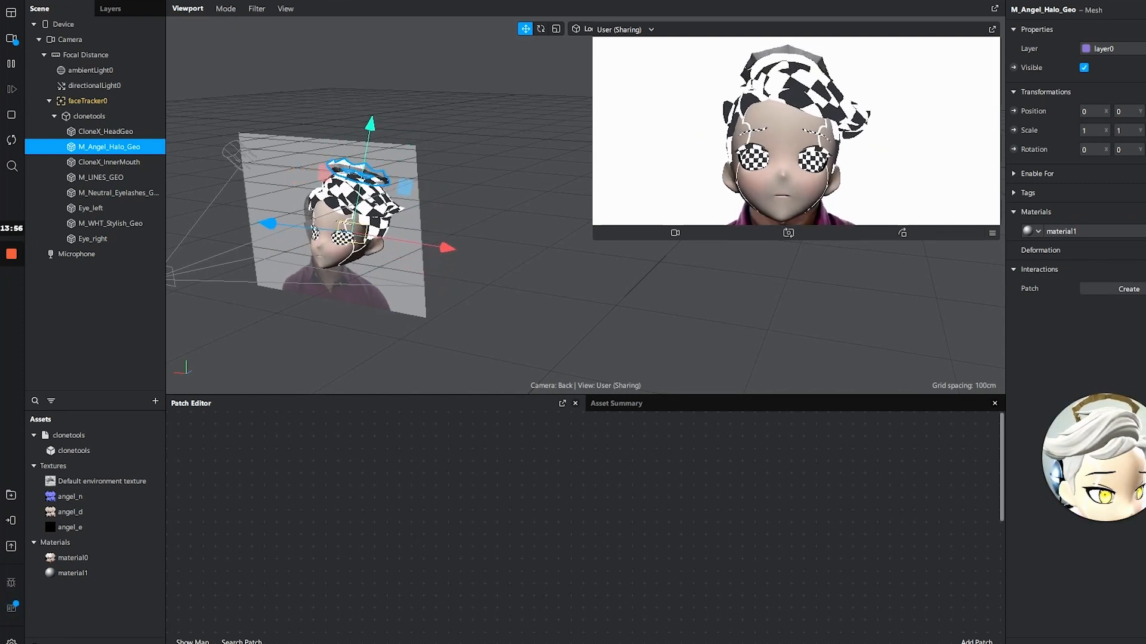
Import the f_angel_halo_d and f_angel_halo_n textures from the Characters-angel_halo-Combined _texture folder into the assets
key("alt+Tab")
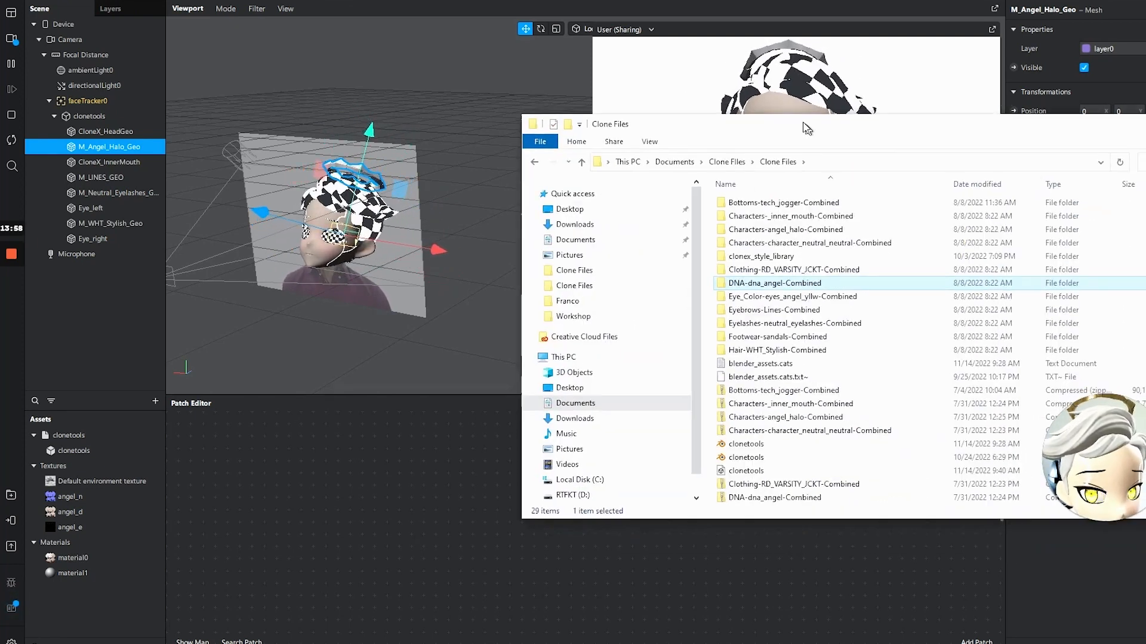
scroll(752, 296, "up", 2)
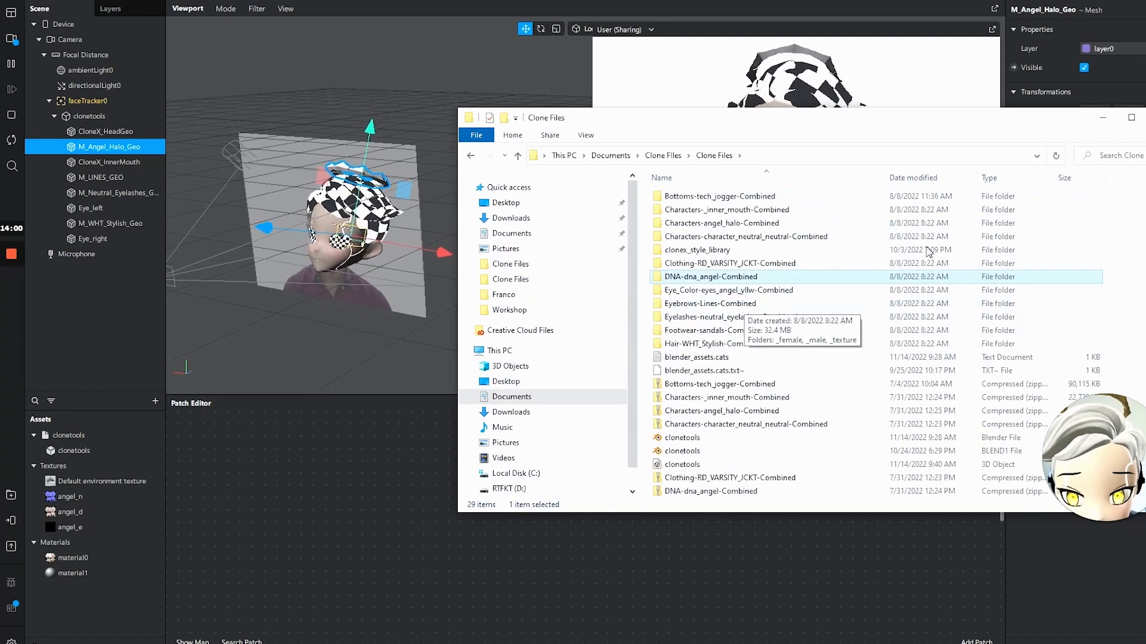
scroll(765, 293, "down", 4)
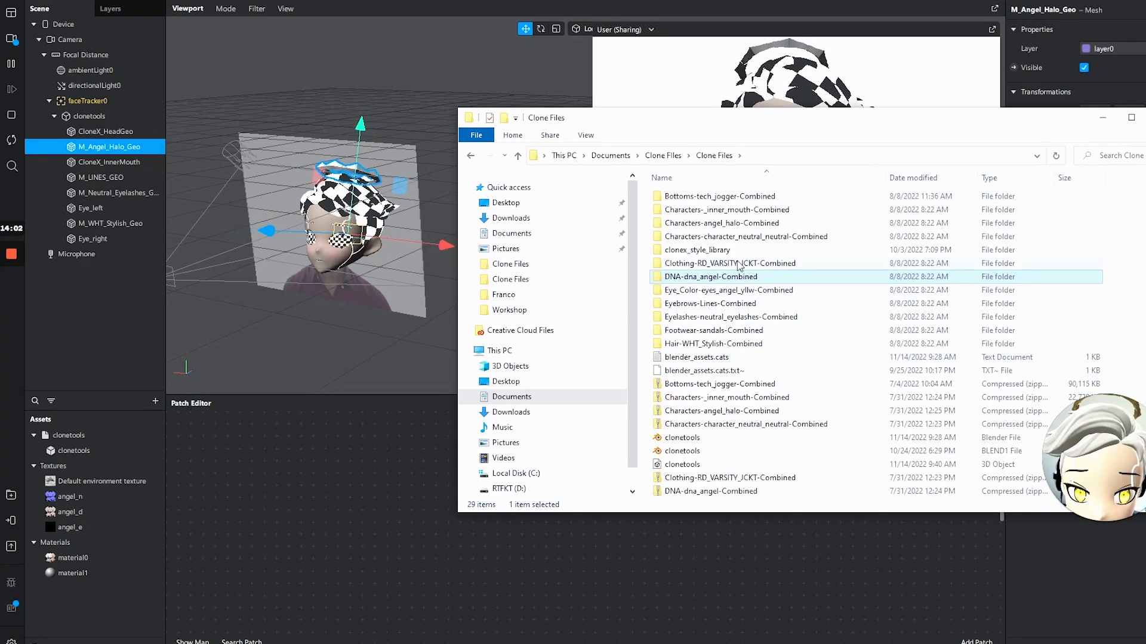
double_click(698, 222)
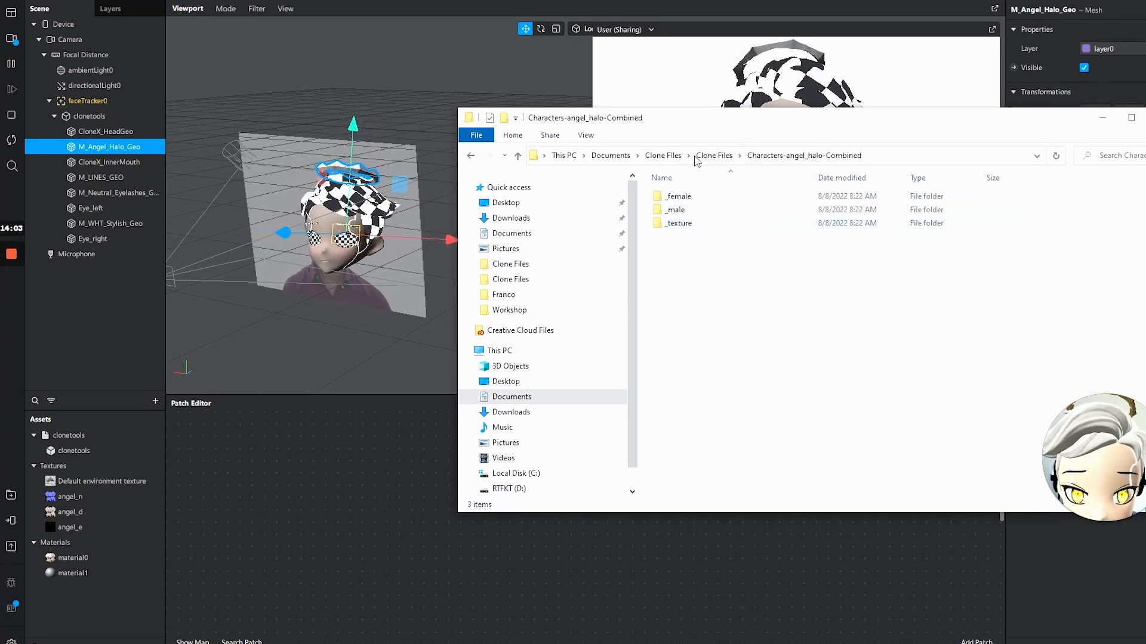
double_click(683, 224)
left_click_drag(707, 127, 611, 125)
left_click(668, 201)
left_click(821, 193, "ctrl")
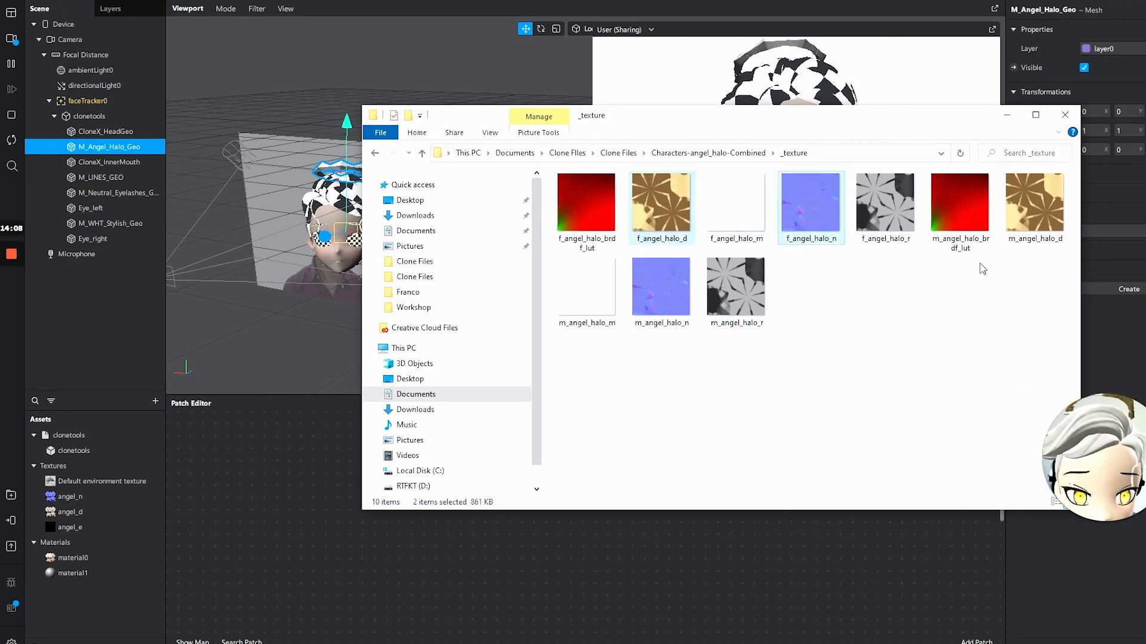
left_click_drag(202, 495, 49, 599)
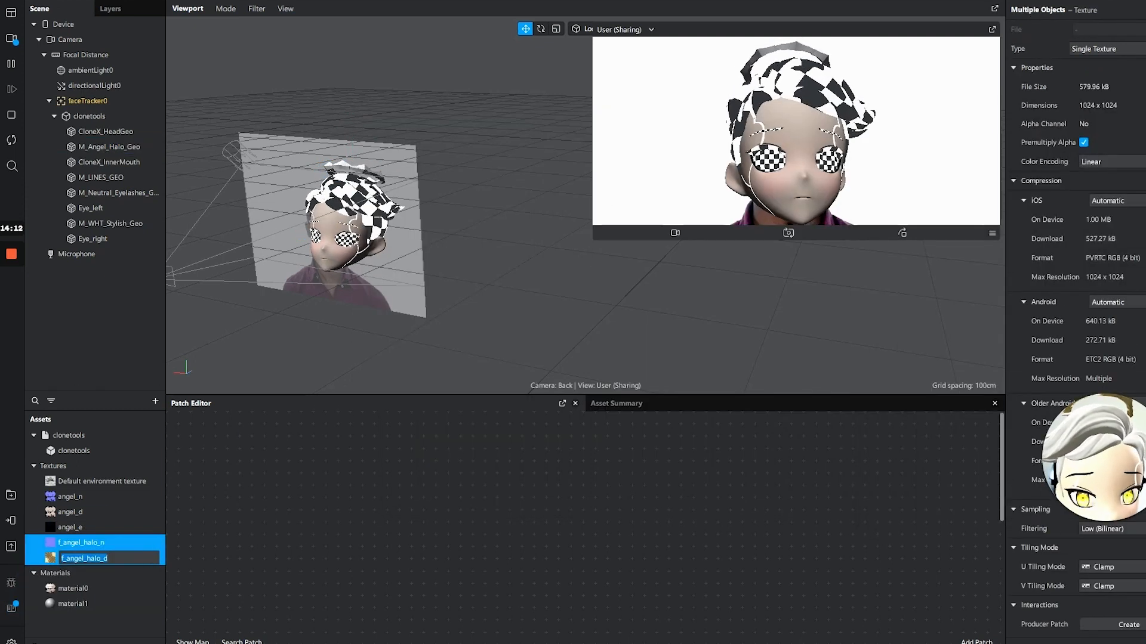
left_click(56, 559)
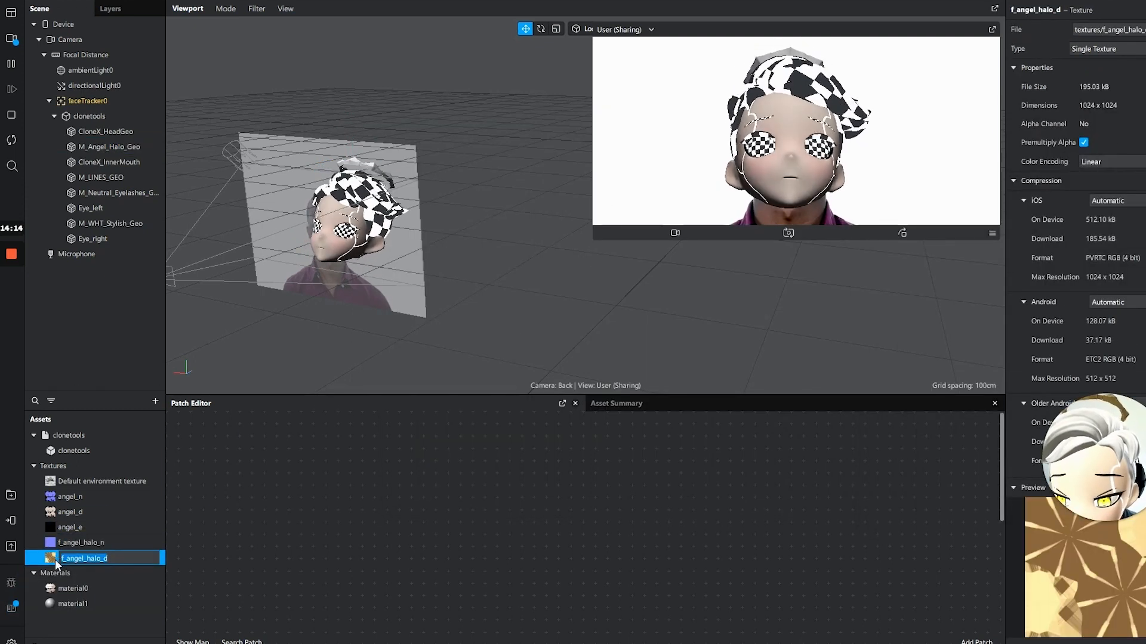
Open the properties of material1, the angel halo's material
left_click(80, 607)
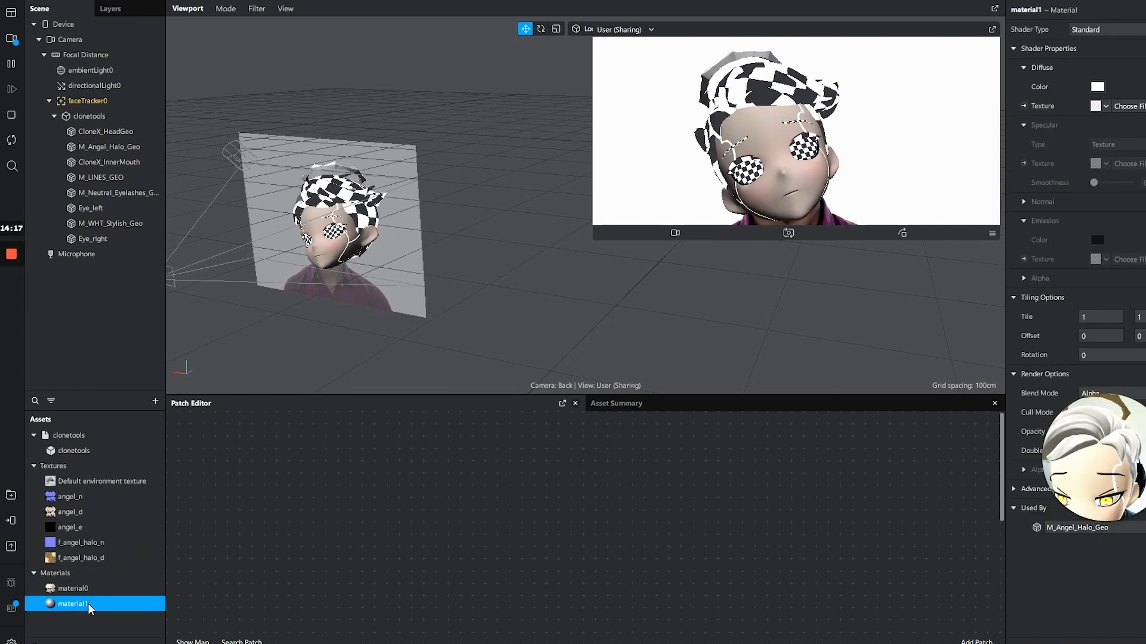
Assign f_angel_halo_d as the diffuse texture and f_angel_halo_n as the normal texture of the halo's material1
left_click(1106, 106)
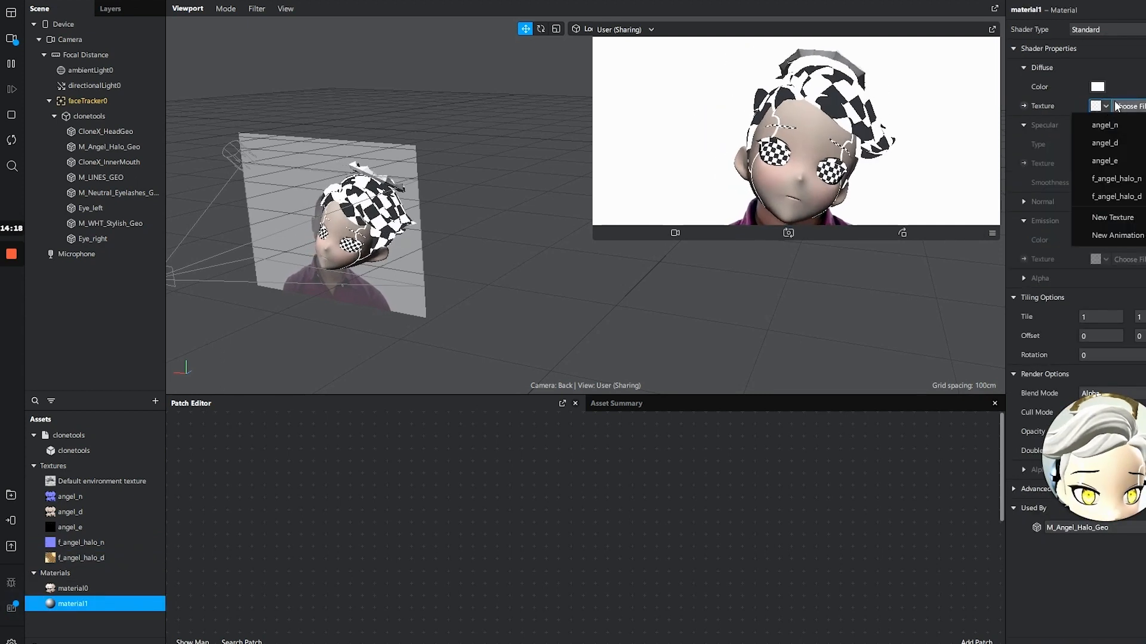
left_click(1114, 198)
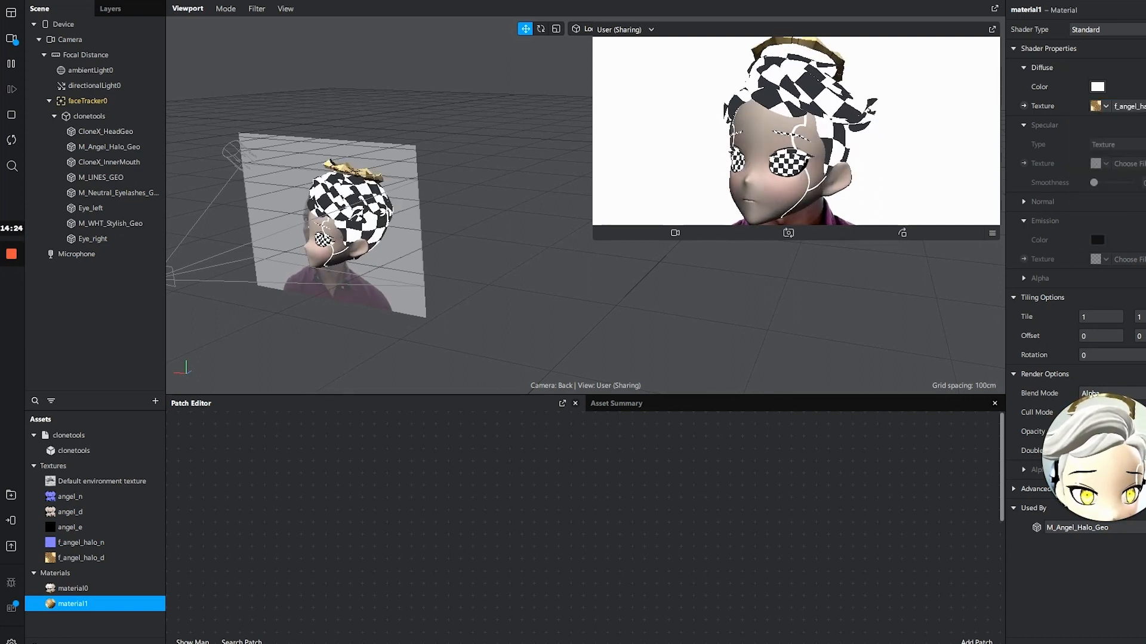
left_click(1041, 202)
left_click(1104, 220)
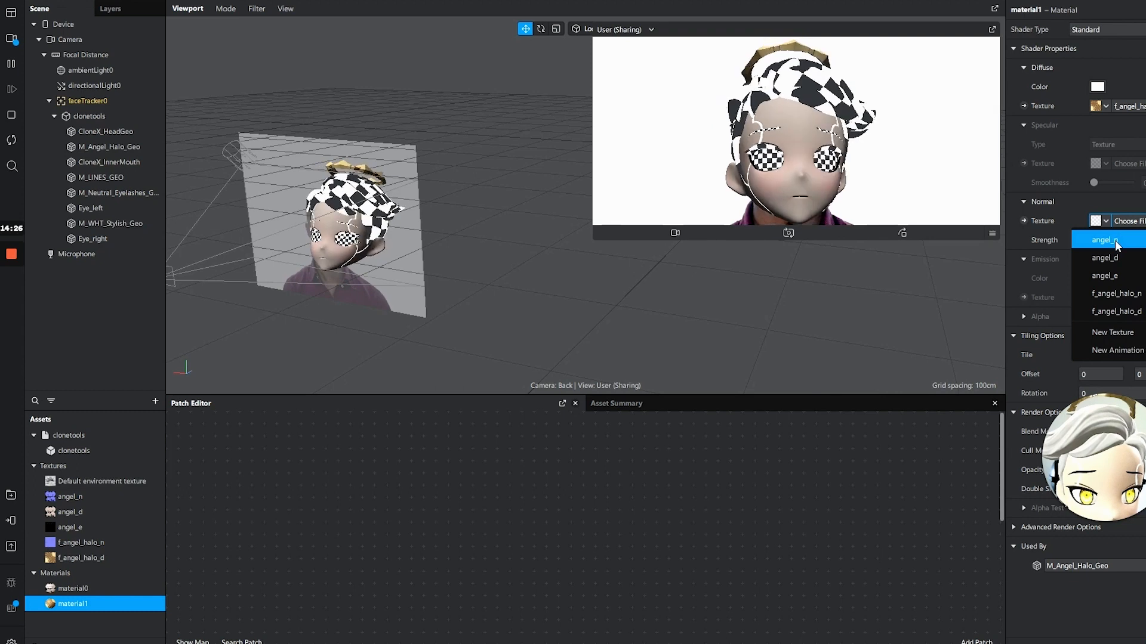
left_click(1131, 294)
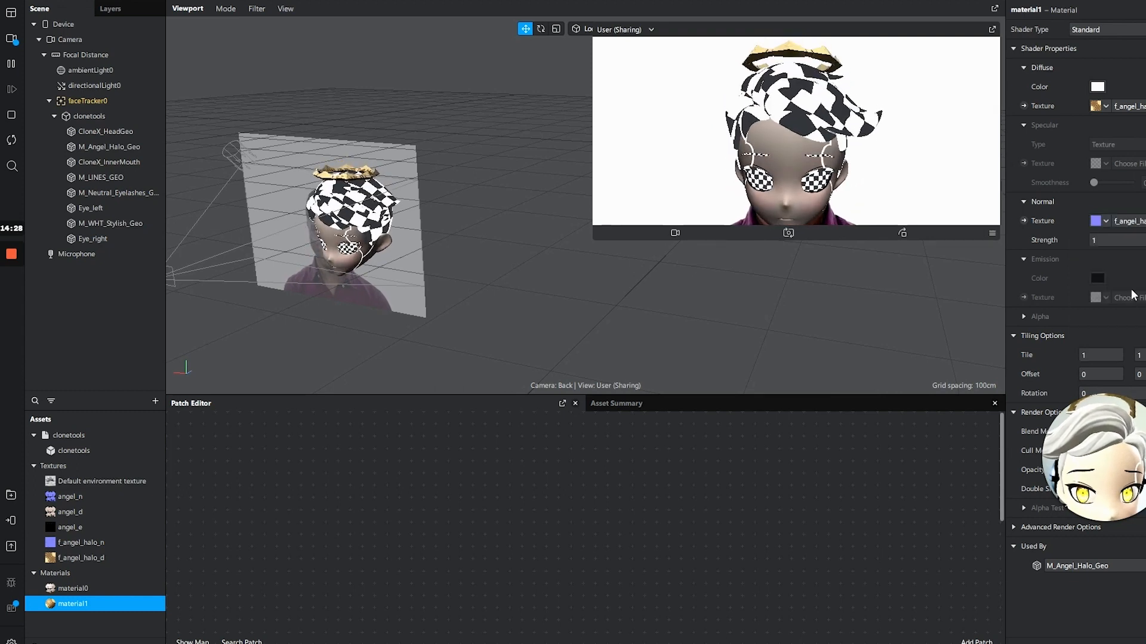
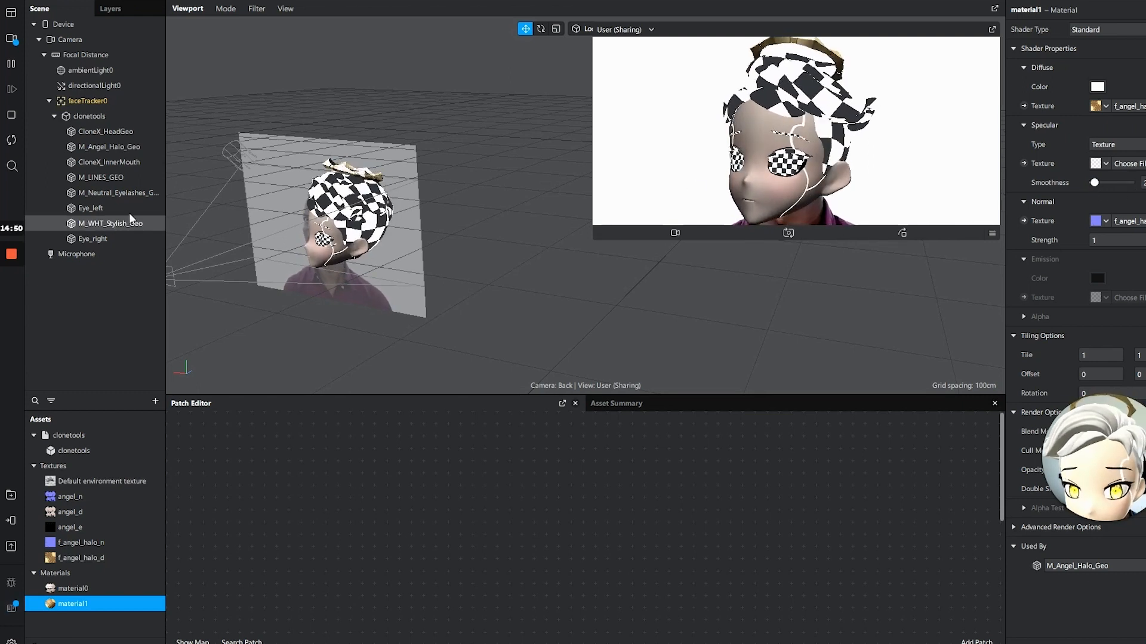
Examine the textured halo above the avatar's head up close and from several angles in the viewport
scroll(311, 153, "up", 5)
middle_click_drag(314, 153, 688, 123)
scroll(523, 135, "up", 5)
middle_click_drag(544, 150, 526, 194)
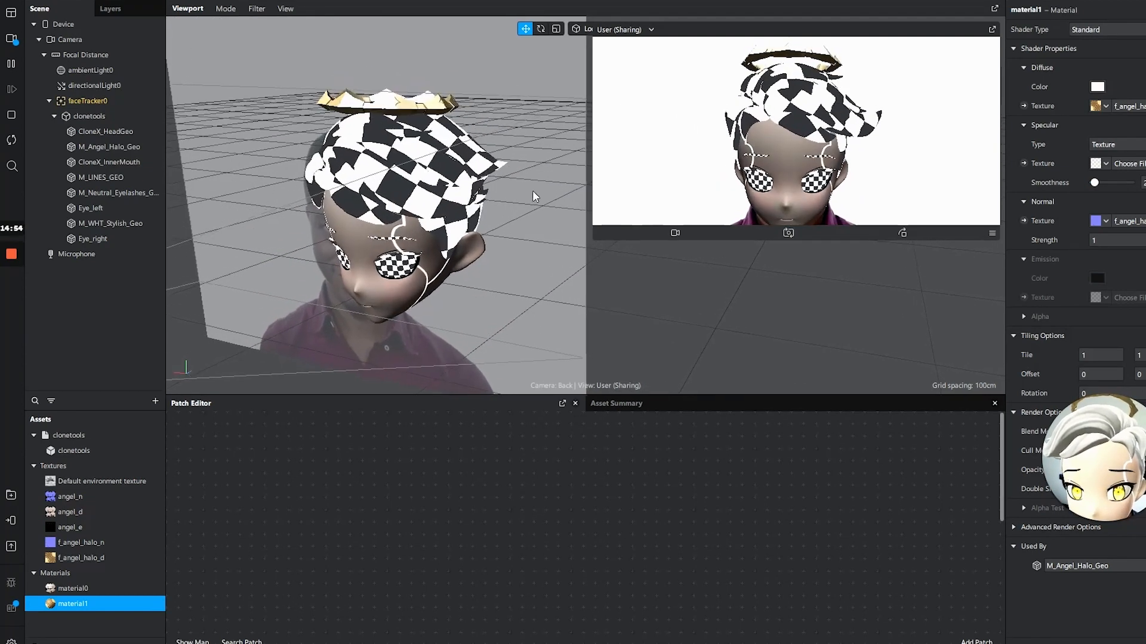
scroll(358, 200, "down", 8)
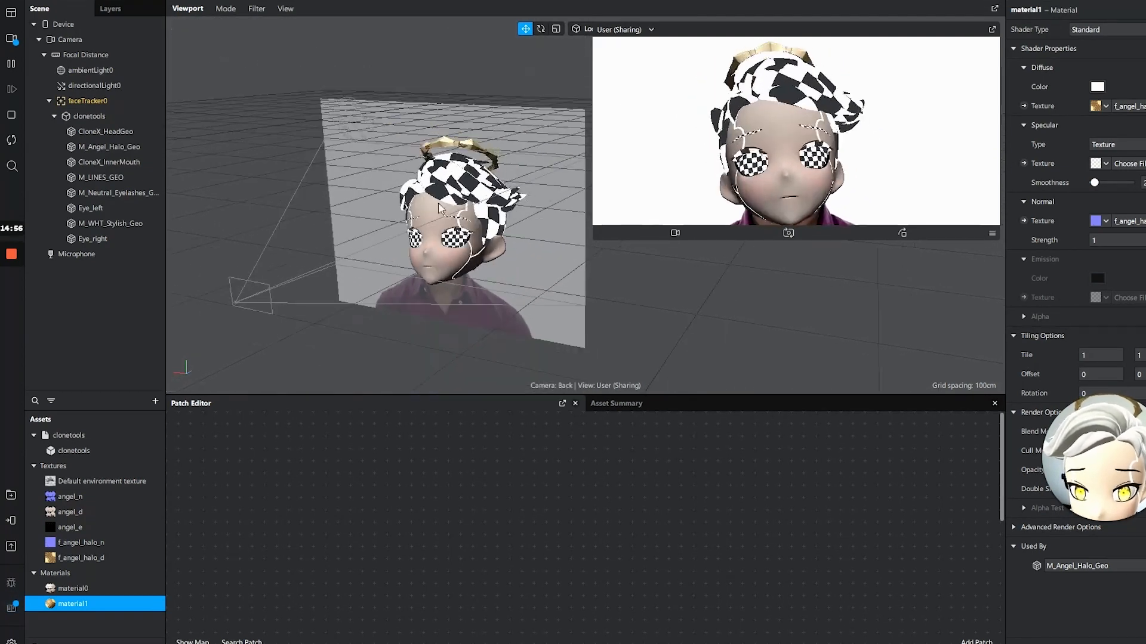
scroll(486, 232, "up", 3)
scroll(486, 232, "up", 5)
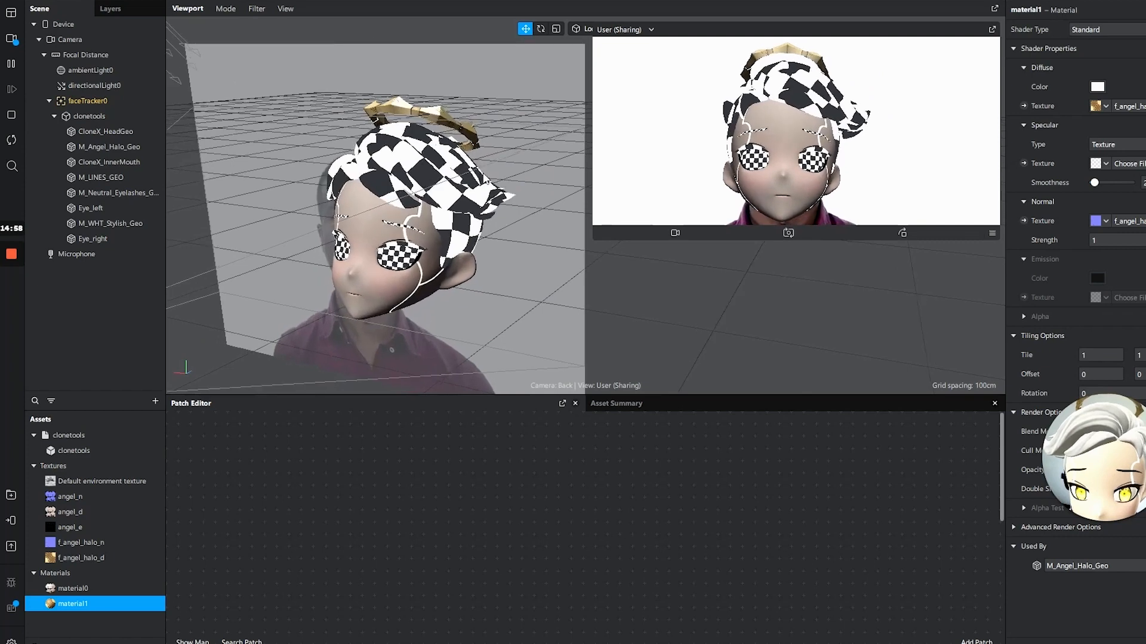
scroll(487, 231, "down", 3)
scroll(507, 196, "up", 2)
middle_click_drag(537, 202, 527, 185)
scroll(287, 225, "down", 1)
middle_click_drag(441, 169, 387, 199)
scroll(387, 199, "down", 1)
scroll(382, 138, "up", 2)
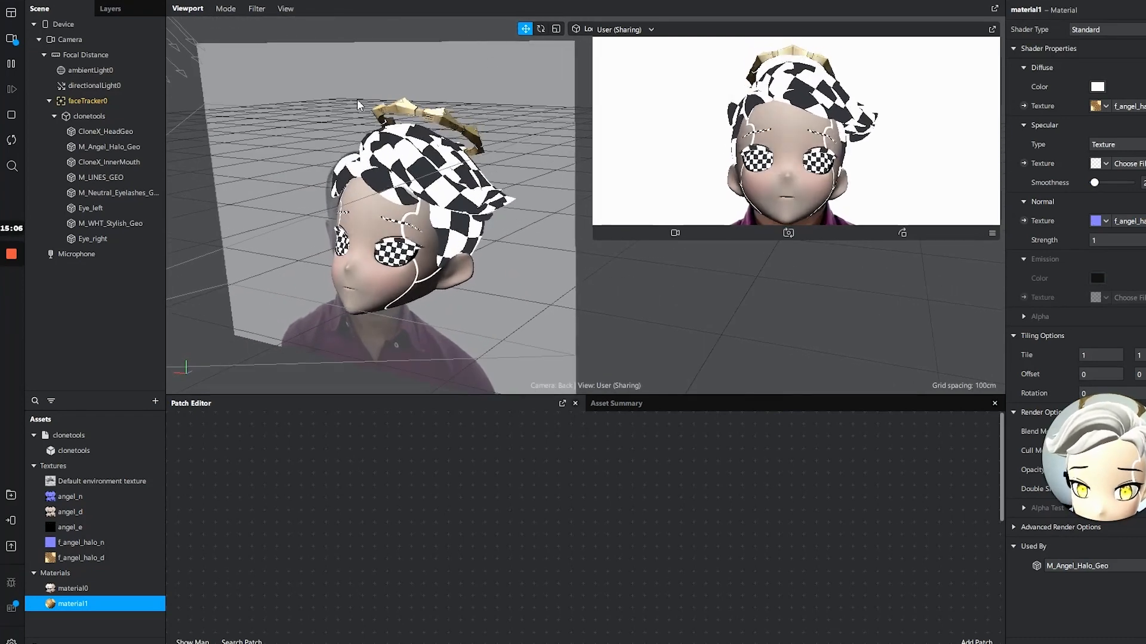
scroll(465, 119, "up", 1)
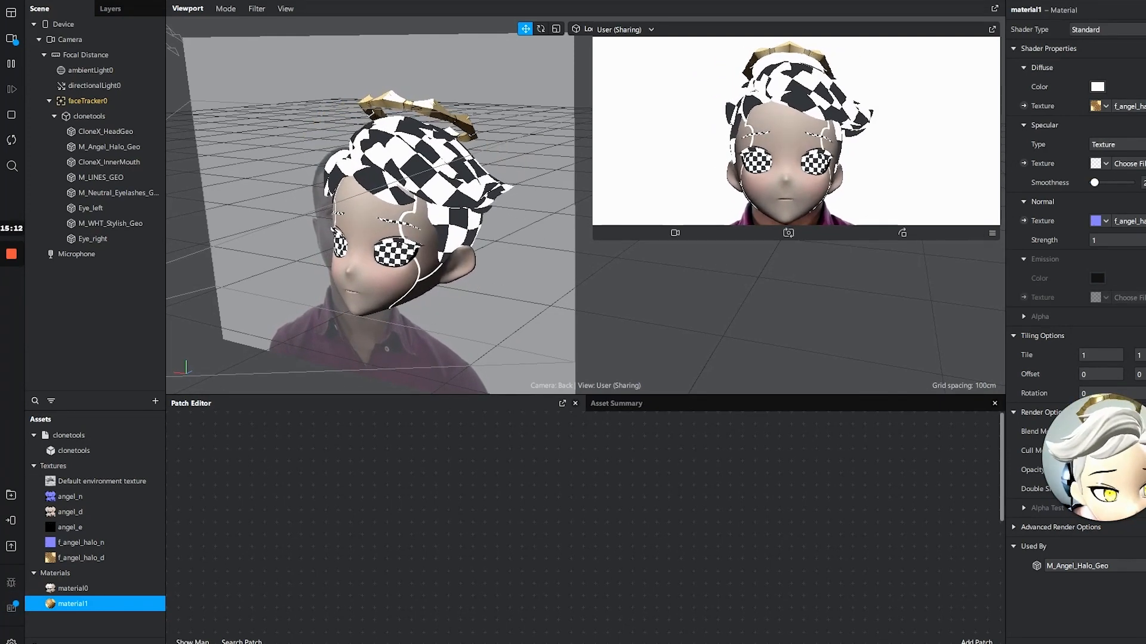
Import the mouth_d texture from the Characters-_inner_mouth-Combined _texture folder in File Explorer into the project's assets
mouse_move(1145, 200)
left_mouse_down()
mouse_move(673, 147)
mouse_move(621, 155)
left_mouse_up()
left_click(598, 183)
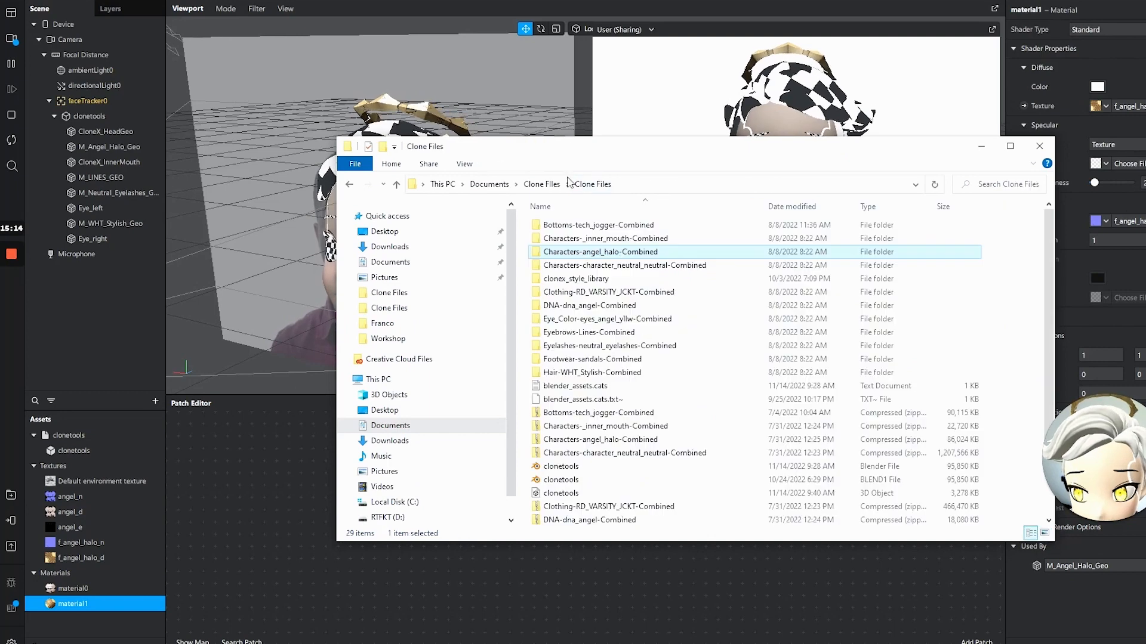
left_click(114, 161)
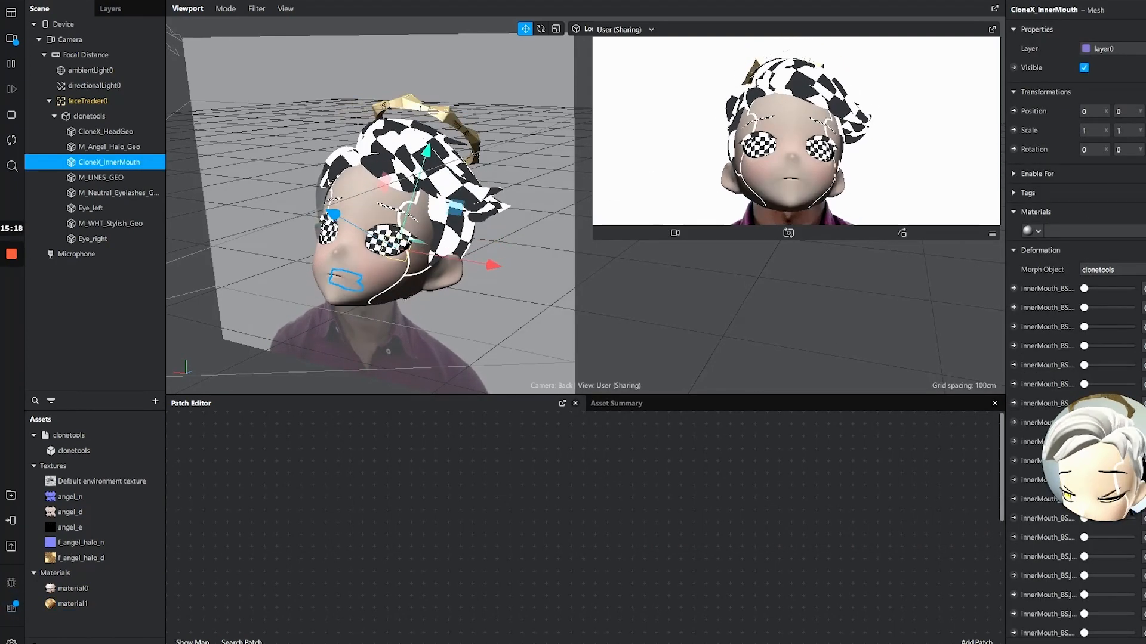
key("alt+Tab")
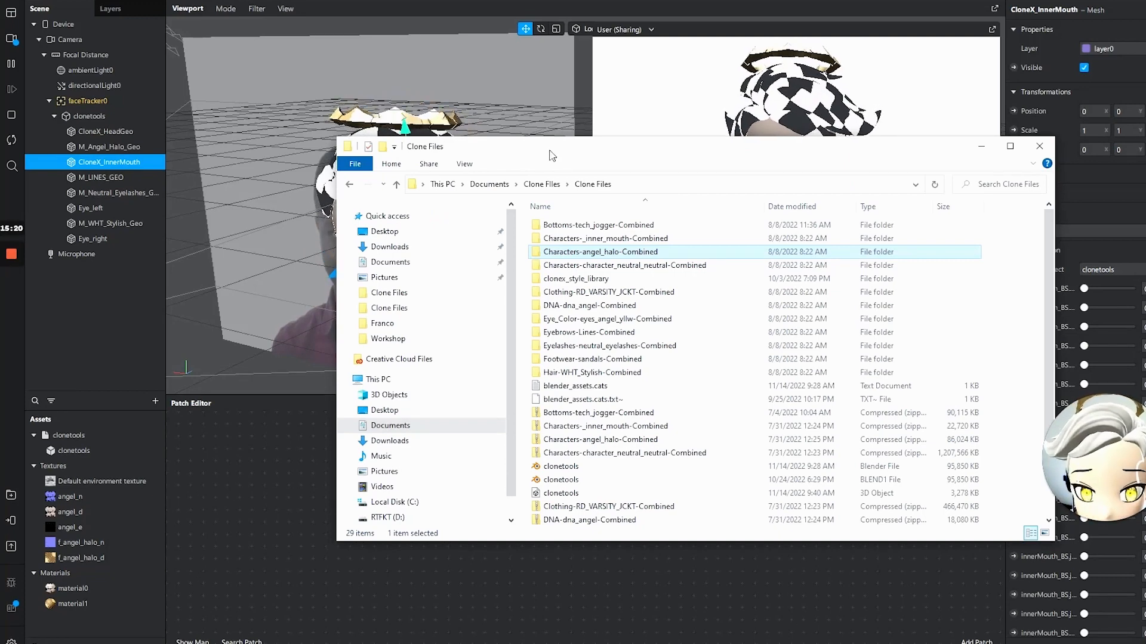
left_click_drag(552, 155, 1145, 173)
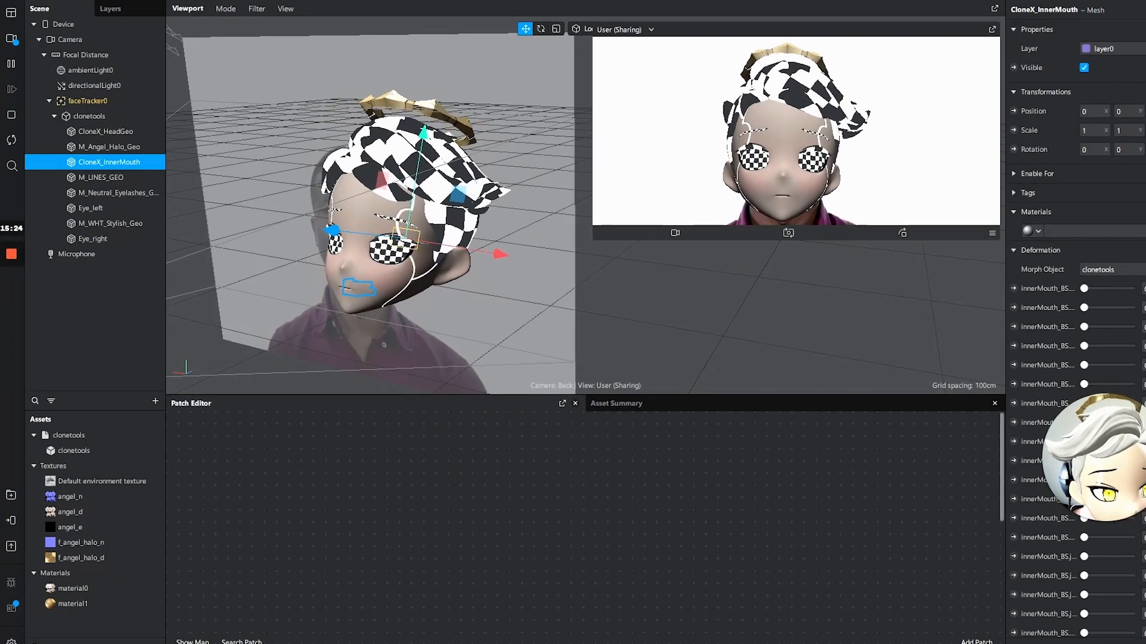
left_click_drag(12, 604, 490, 158)
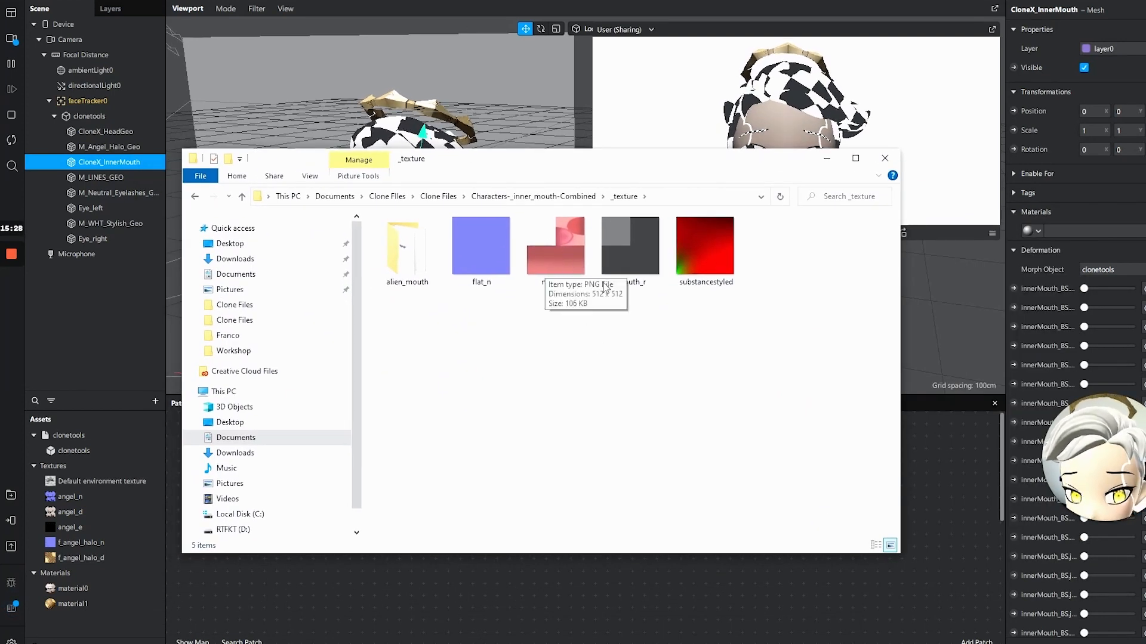
left_click_drag(555, 245, 89, 579)
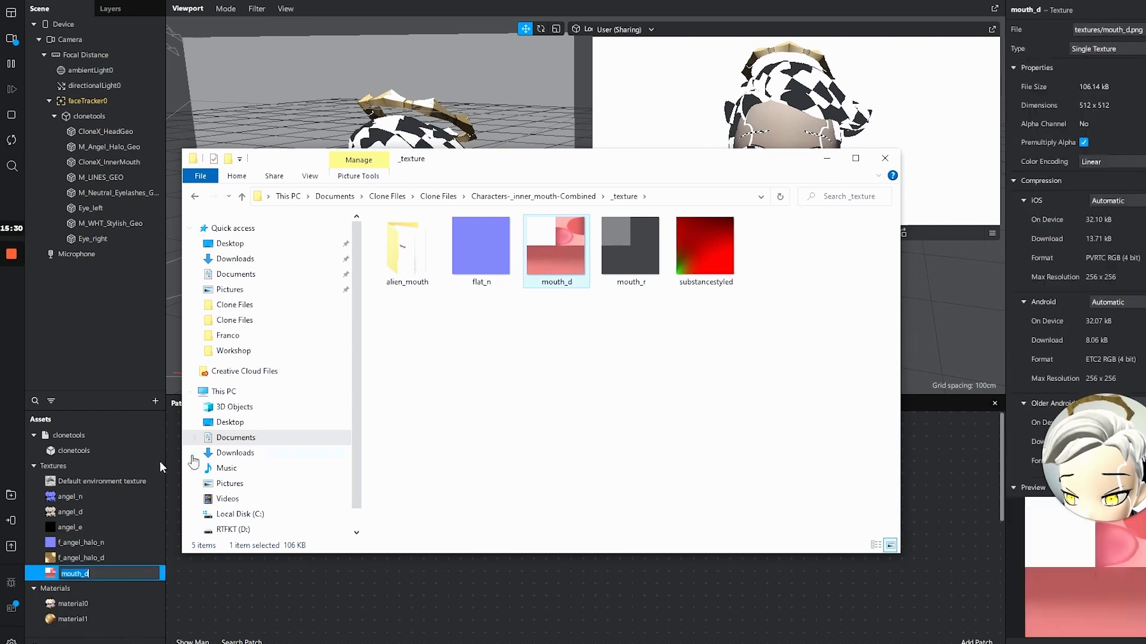
Create a new material for the CloneX_InnerMouth mesh and assign mouth_d as its diffuse texture
left_click(102, 163)
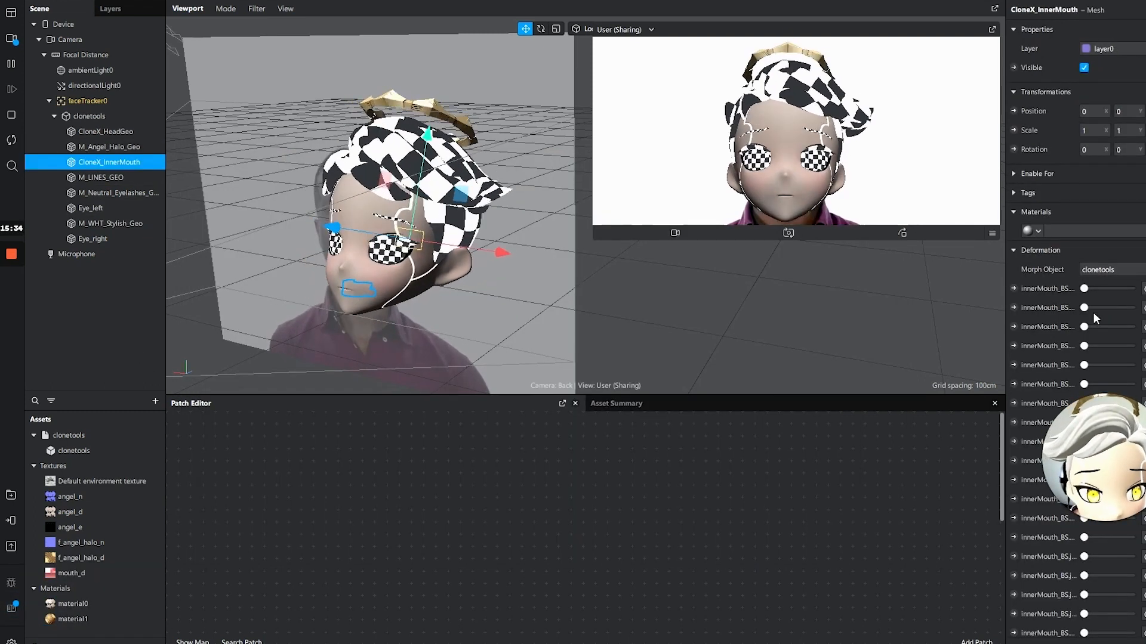
left_click(1033, 231)
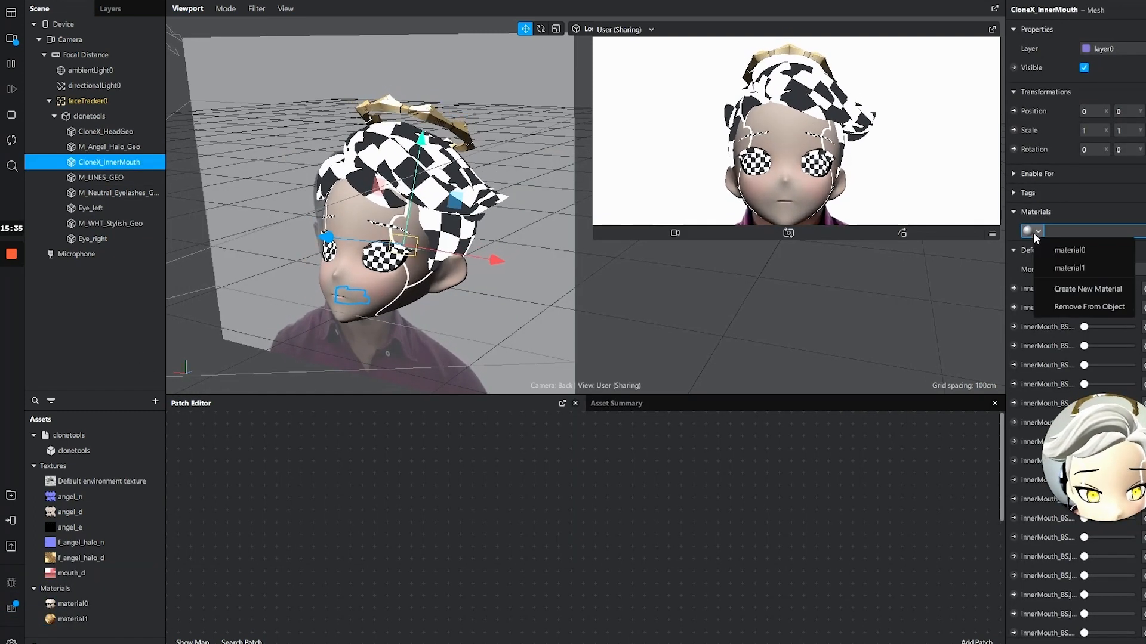
left_click(1073, 289)
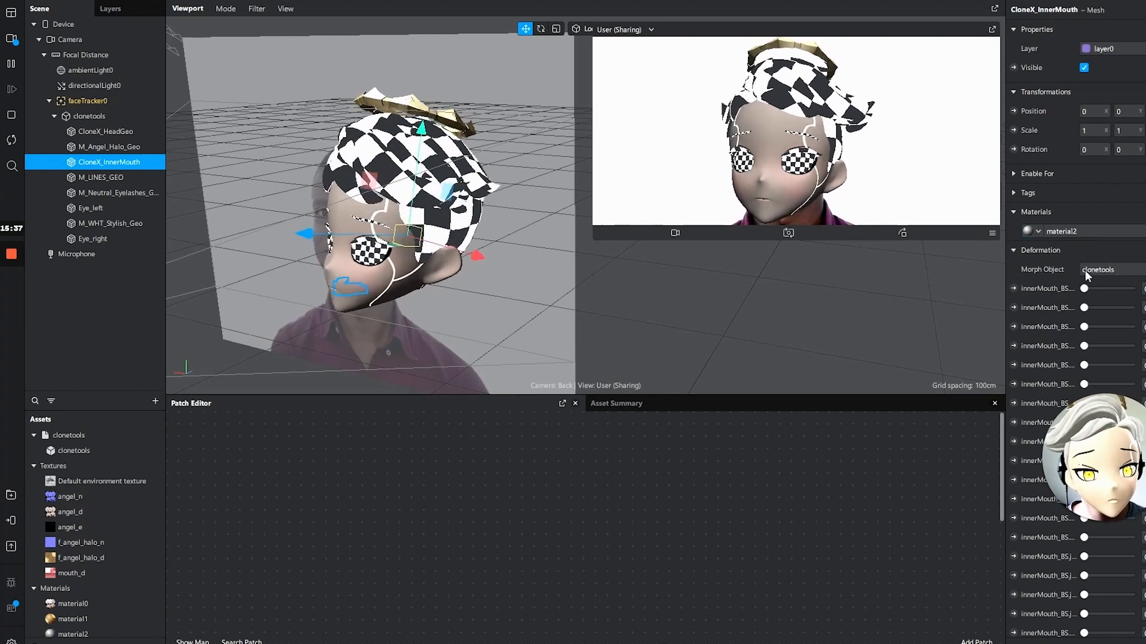
left_click(113, 633)
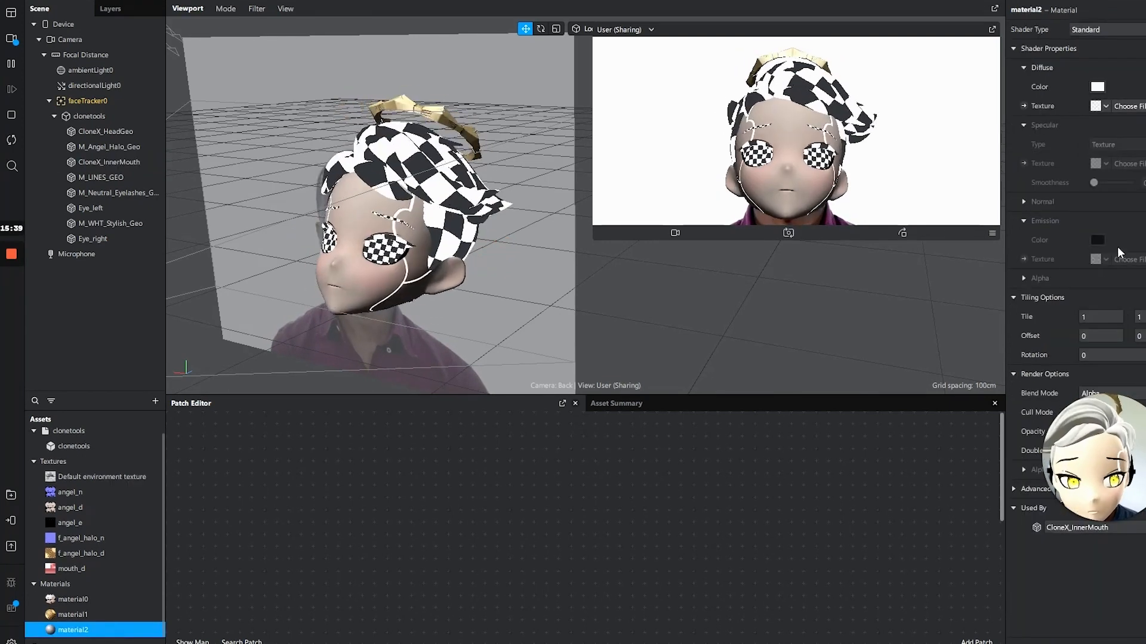
left_click(1101, 106)
left_click(1106, 215)
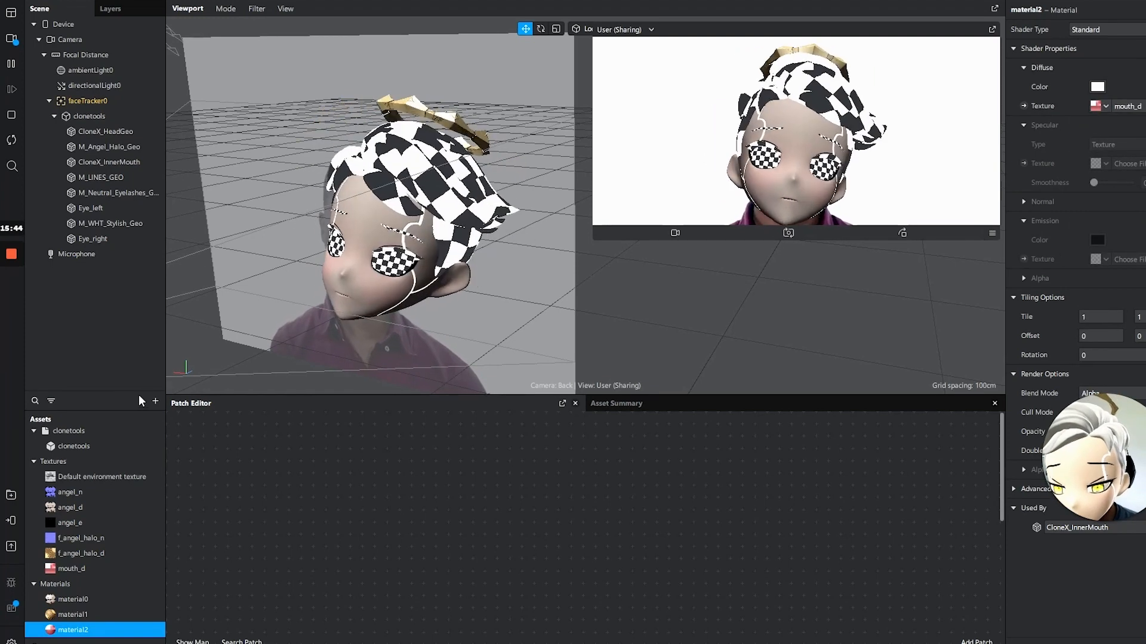
Create a new material for the M_LINES_GEO eyebrow mesh and give it a near-black diffuse color
left_click(95, 178)
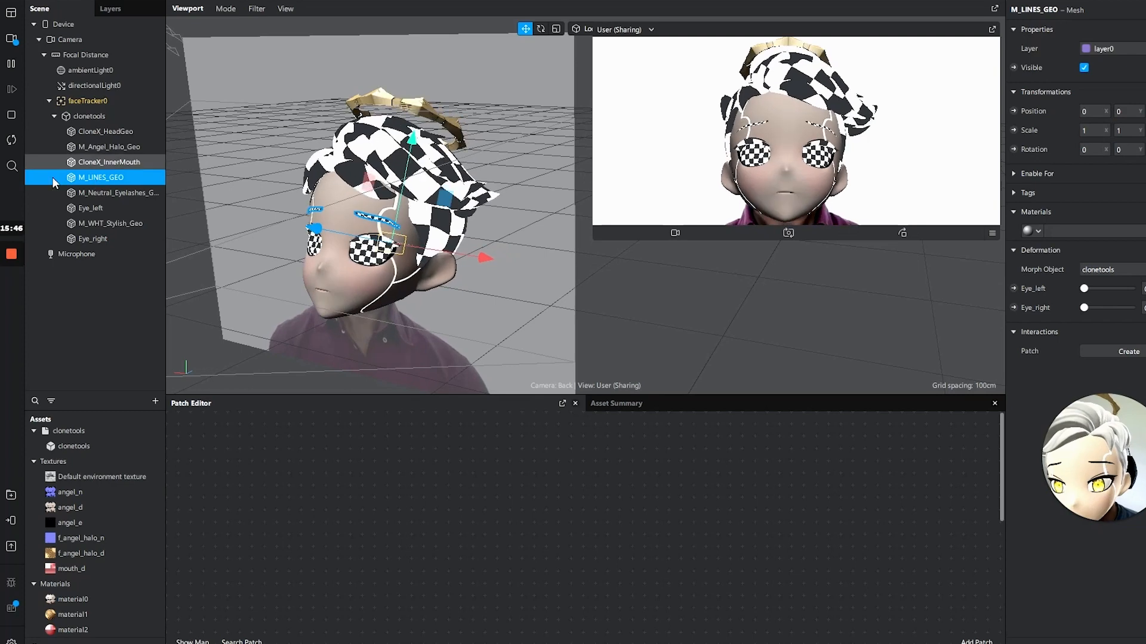
left_click(130, 192)
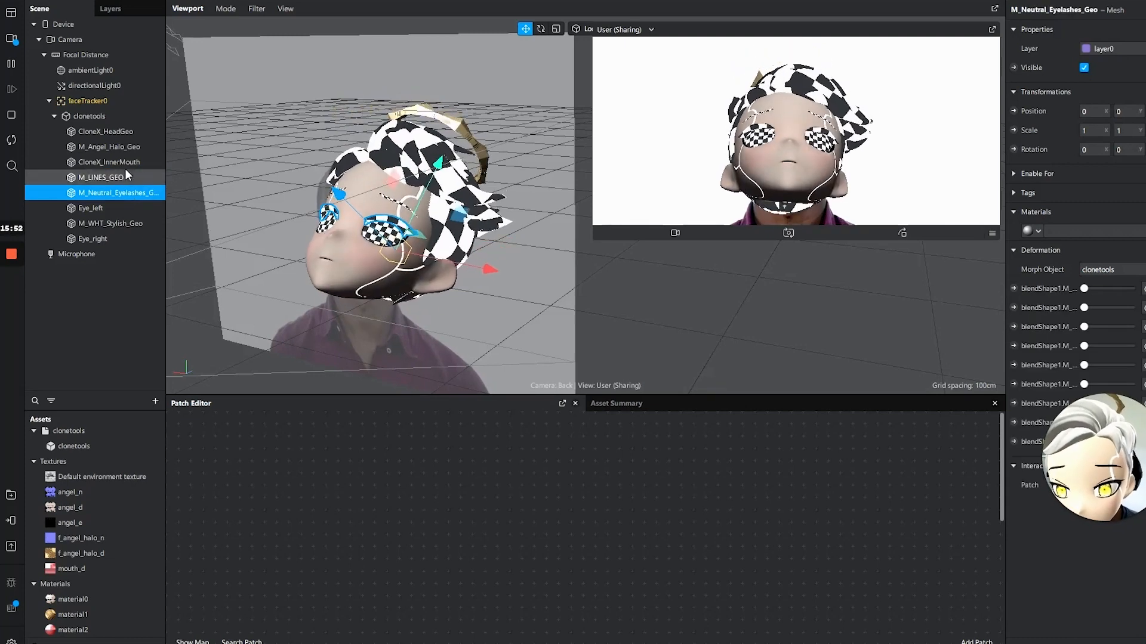
left_click(105, 180)
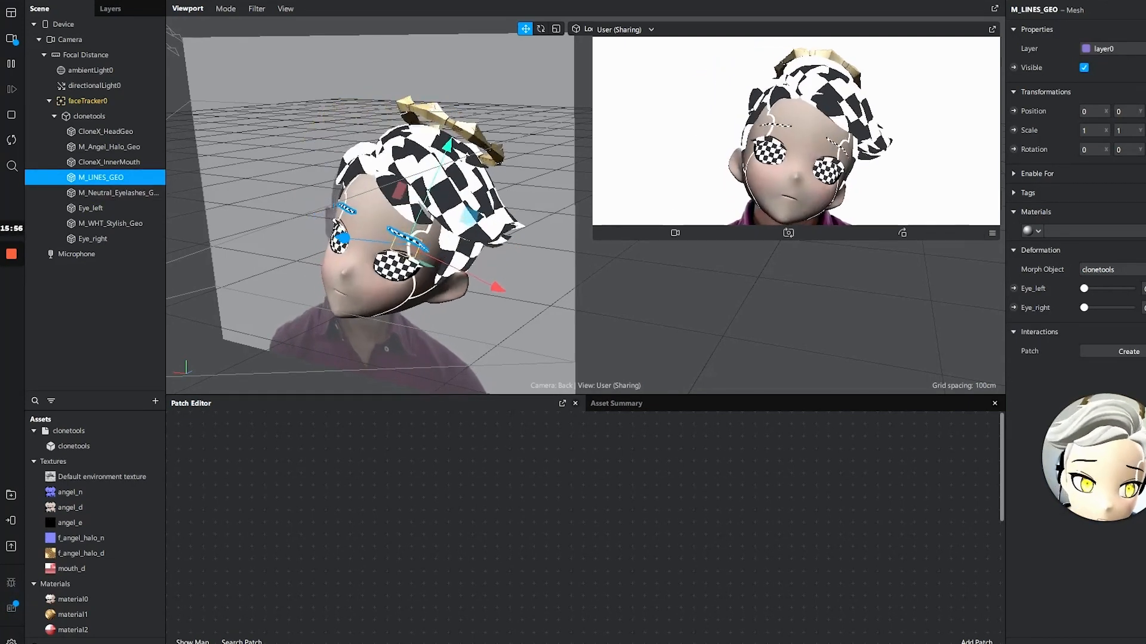
left_click(1038, 232)
left_click(1088, 307)
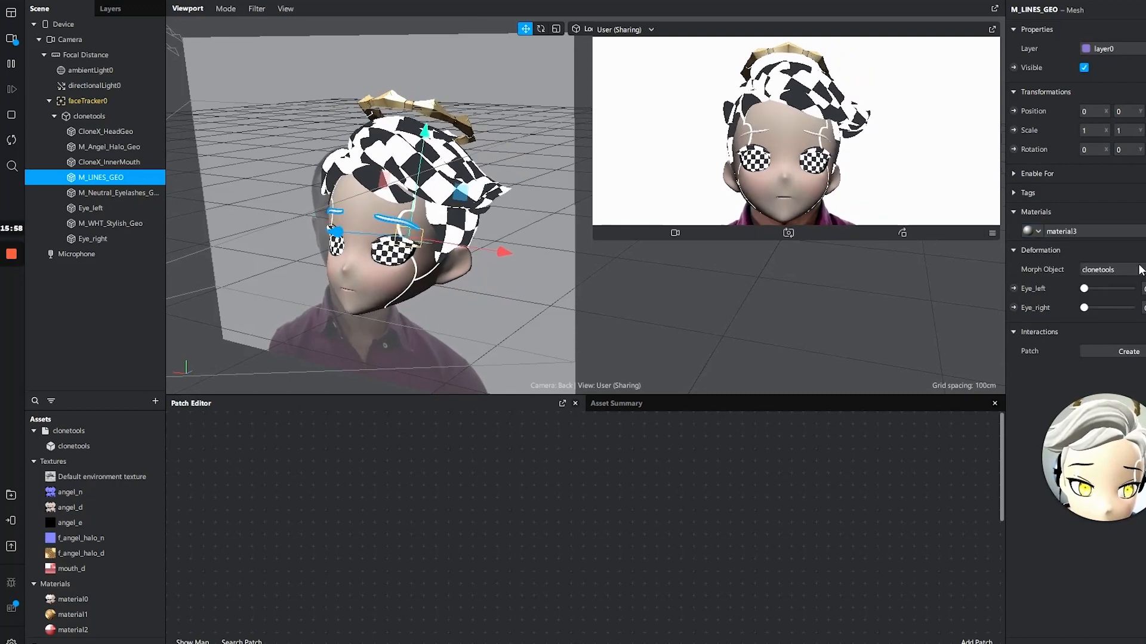
scroll(95, 604, "down", 1)
left_click(91, 632)
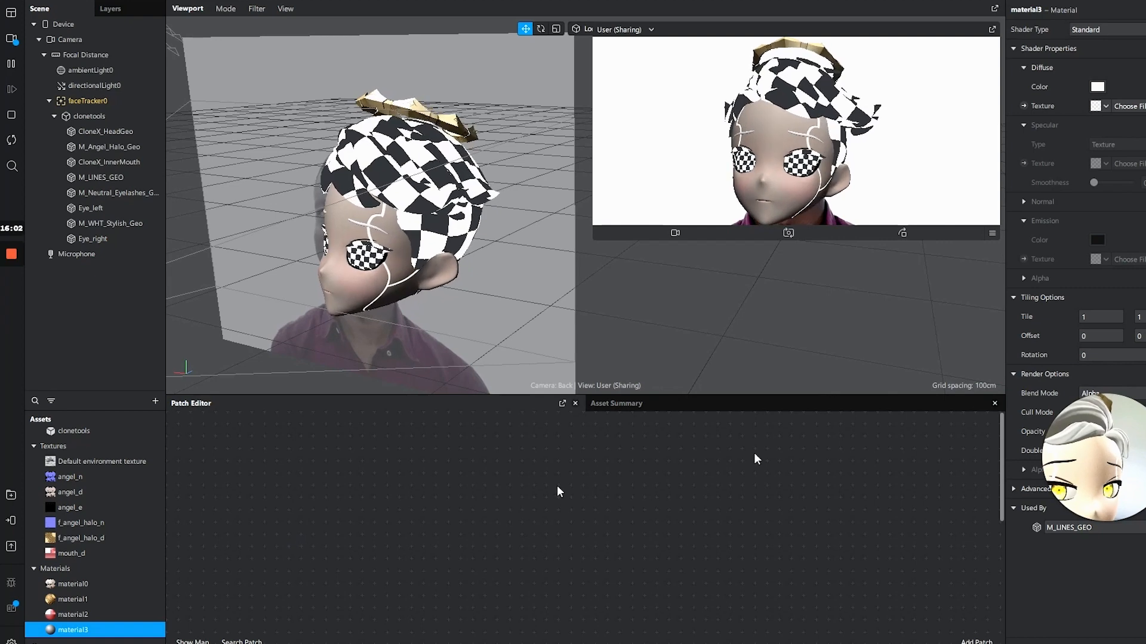
left_click(1098, 88)
left_click_drag(746, 309, 744, 319)
left_click(672, 426)
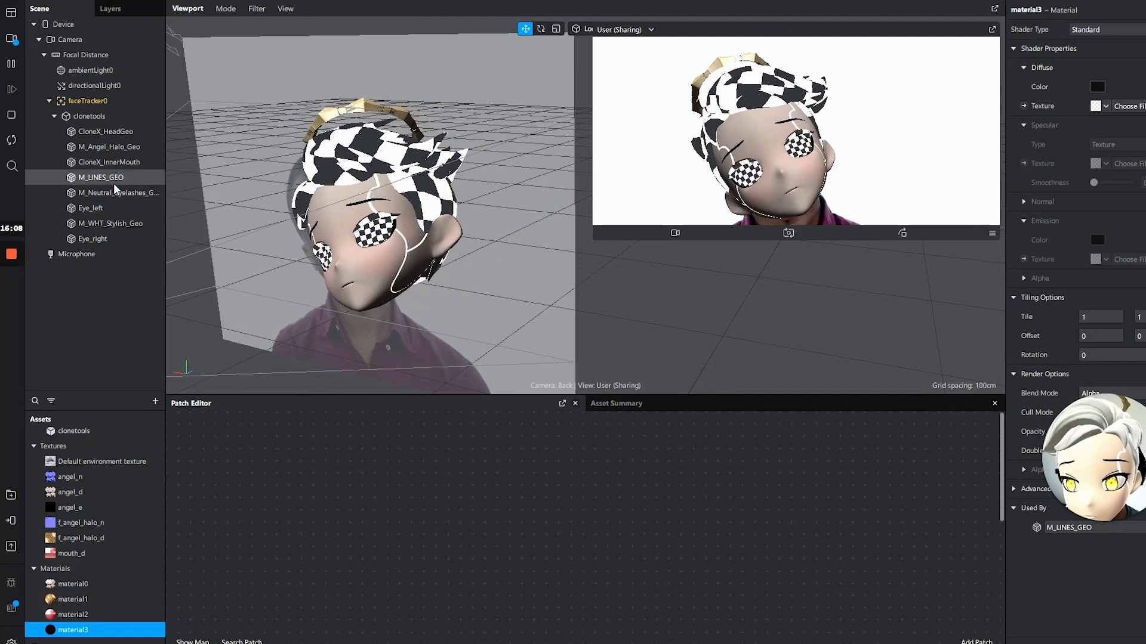
Apply the eyebrows' material3 to the M_Neutral_Eyelashes_Geo mesh
left_click(113, 191)
left_click(1033, 231)
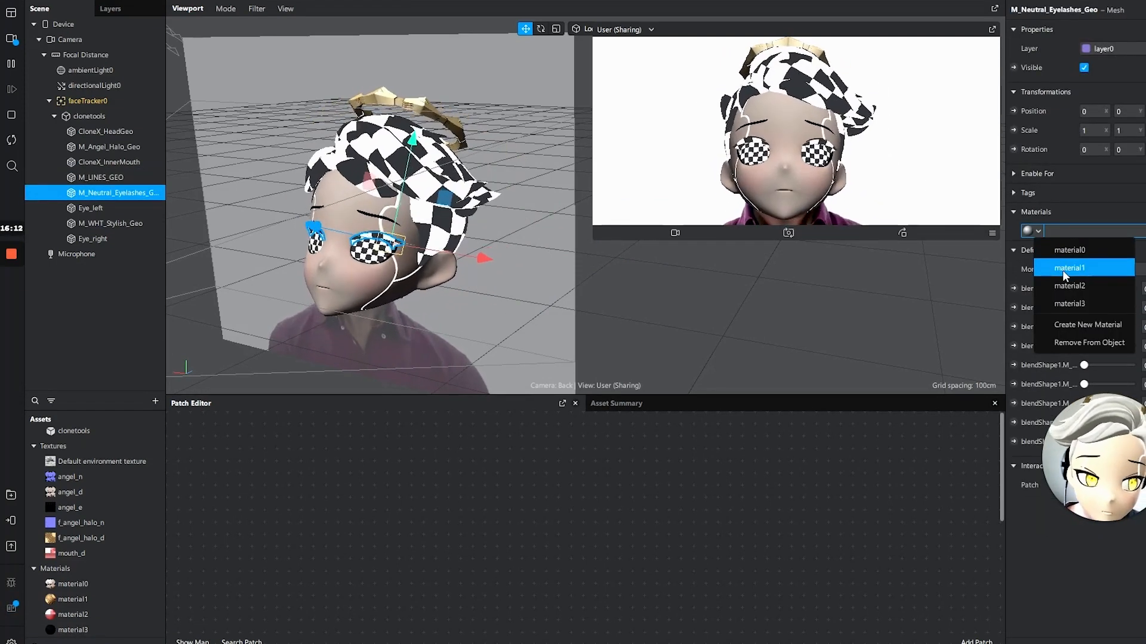
left_click(1084, 301)
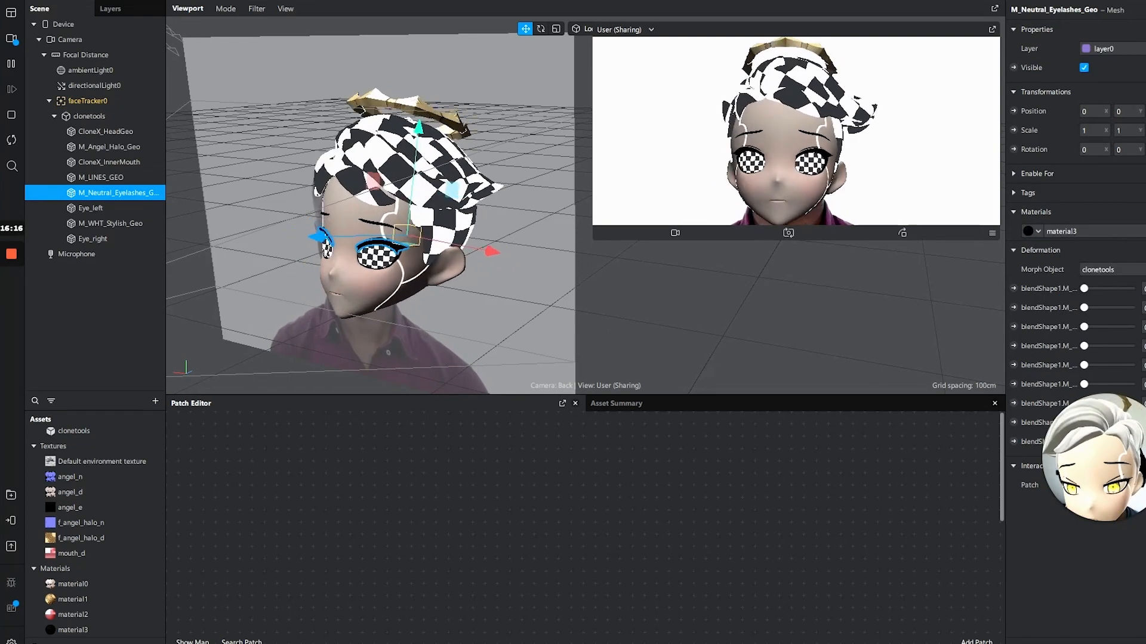
Lighten the diffuse color of material3 to dark gray #393939
left_click(75, 633)
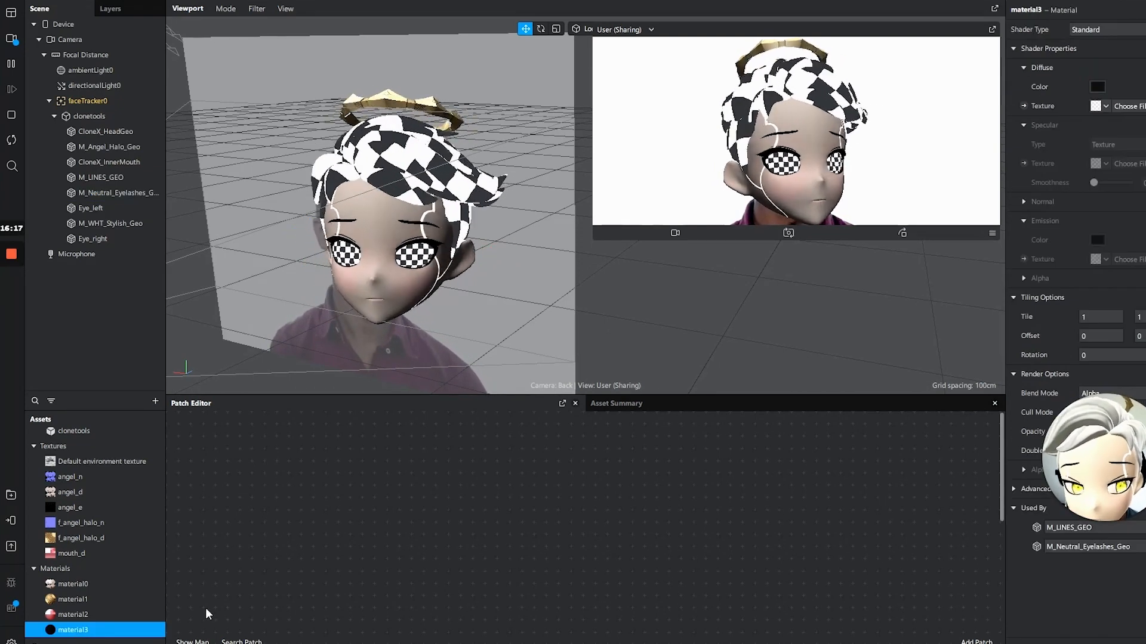
left_click(1096, 86)
mouse_move(742, 315)
left_mouse_down()
mouse_move(733, 173)
mouse_move(749, 324)
mouse_move(746, 273)
mouse_move(747, 300)
left_mouse_up()
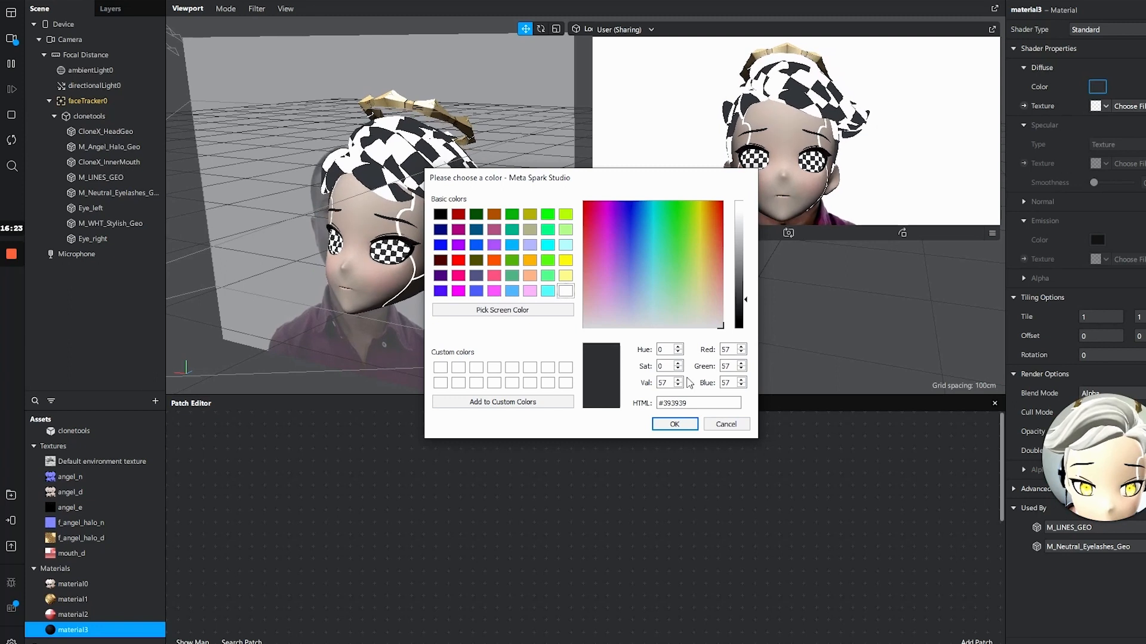
left_click(674, 425)
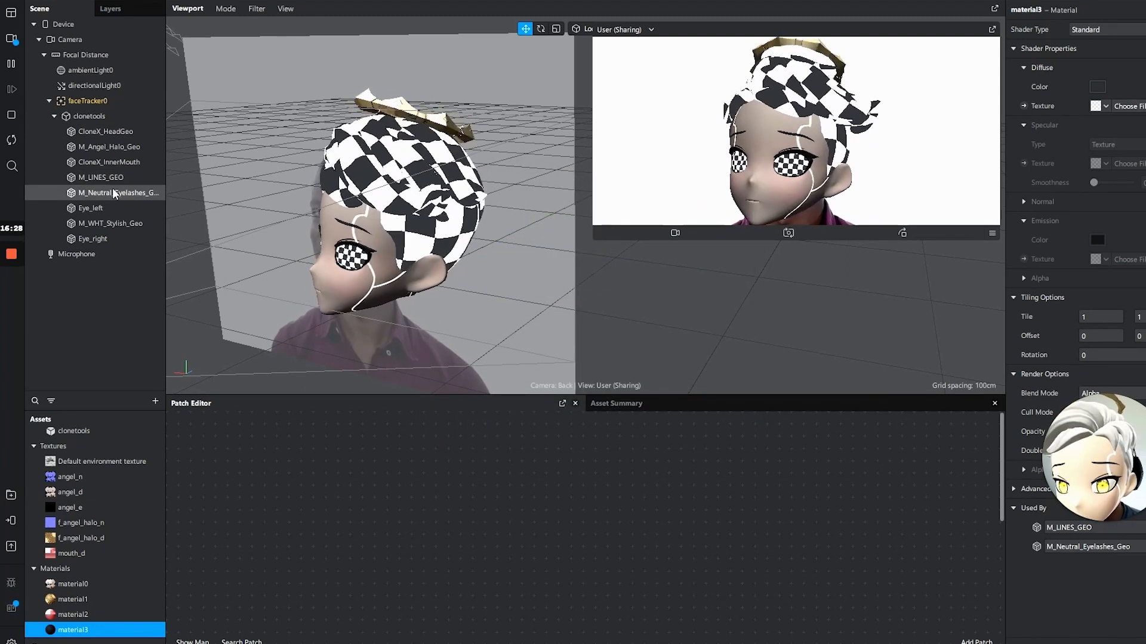
Create a new material for the Eye_left mesh and open that material's properties
left_click(106, 207)
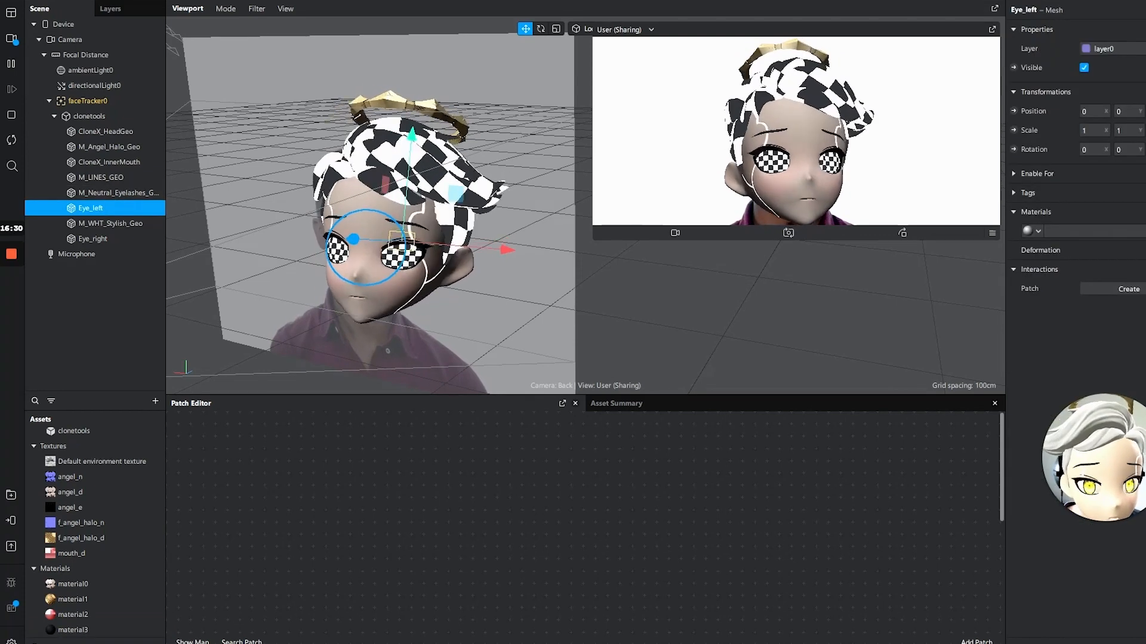
left_click(1036, 232)
left_click(1069, 325)
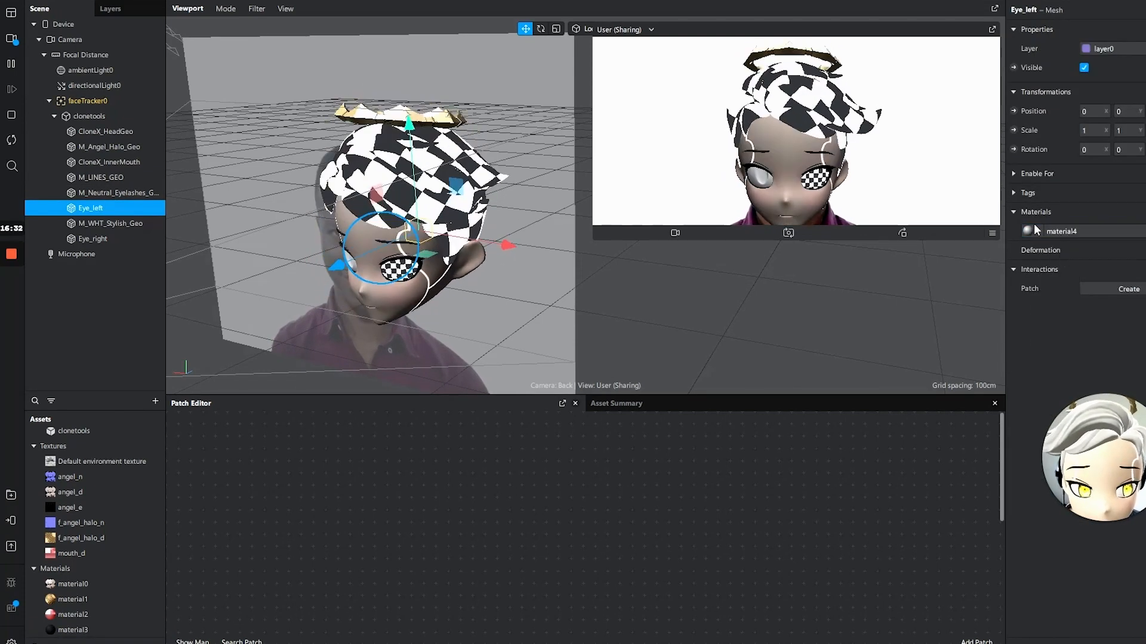
left_click(67, 631)
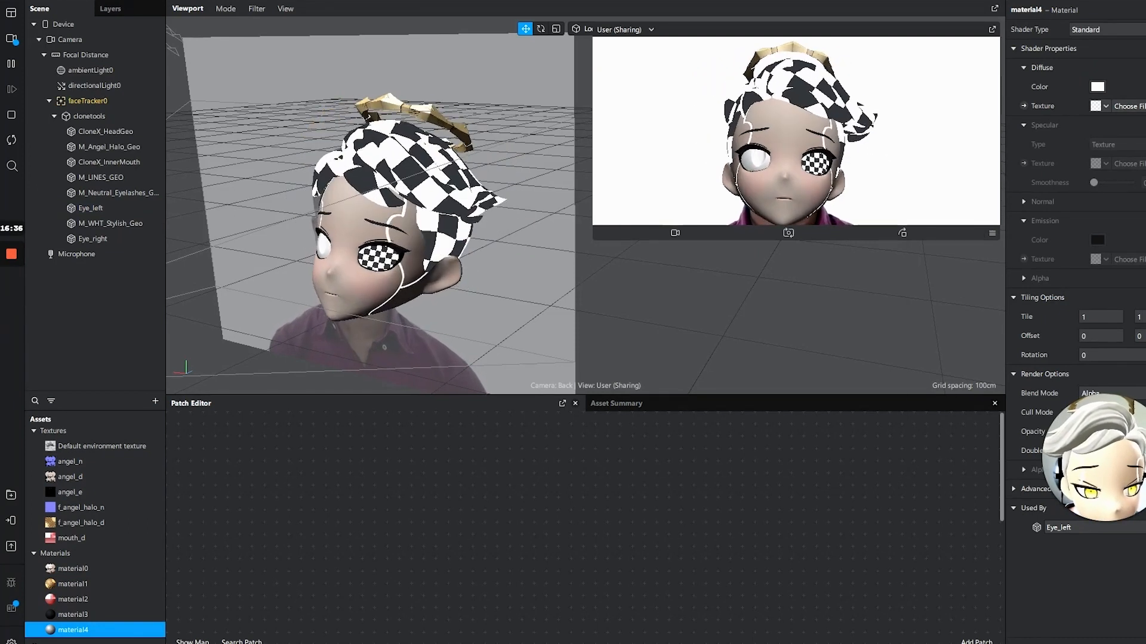
Import the f_angelyllw_d and f_angelyllw_n textures from the _texture folder inside Eye_Color-eyes_angel_yllw-Combined into the project assets
key("alt+Tab")
left_click(440, 200)
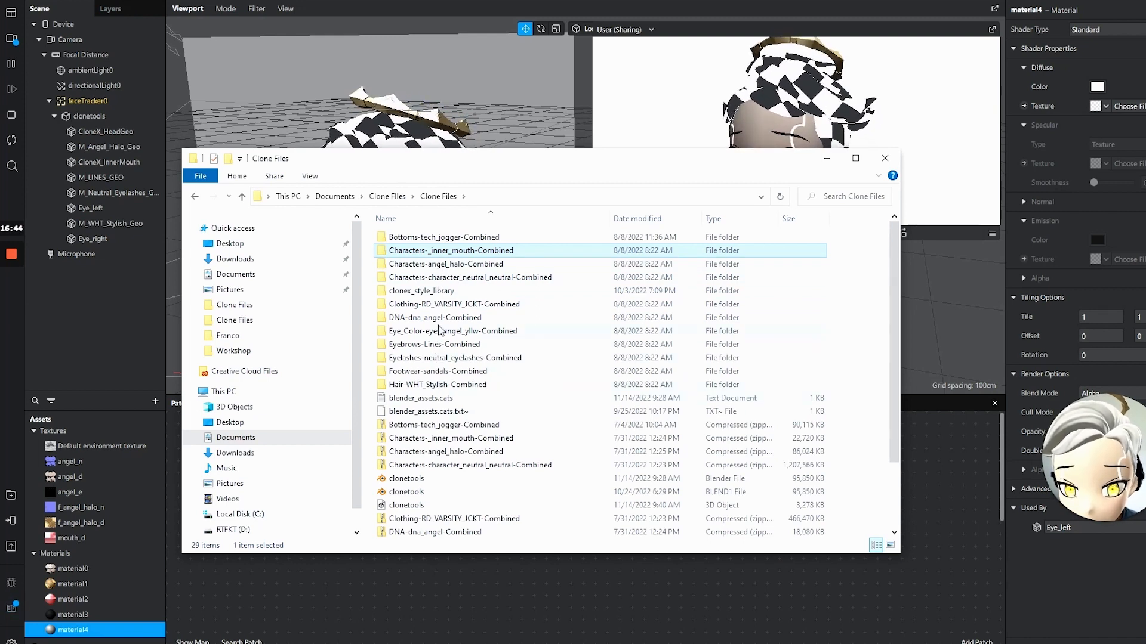
double_click(439, 331)
double_click(404, 264)
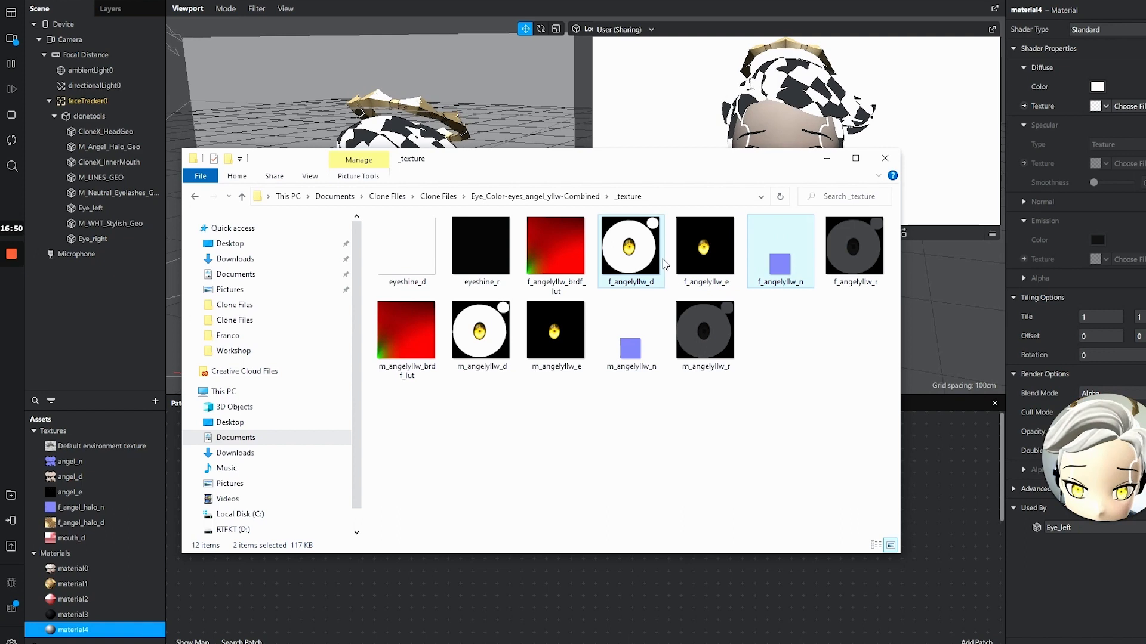
left_click_drag(139, 568, 131, 556)
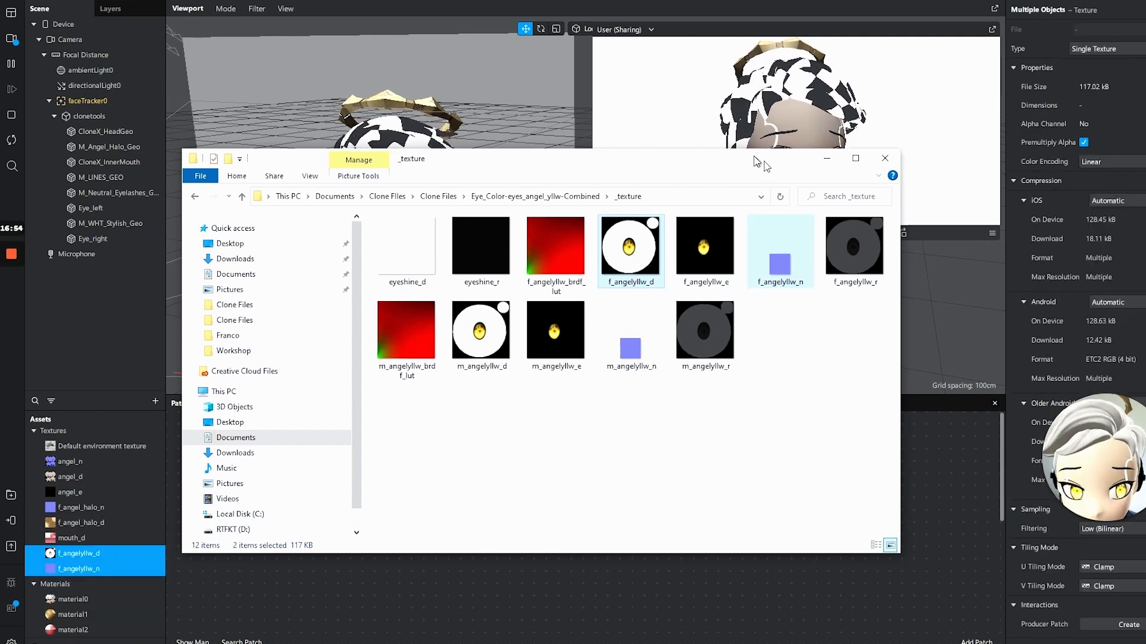
left_click(826, 158)
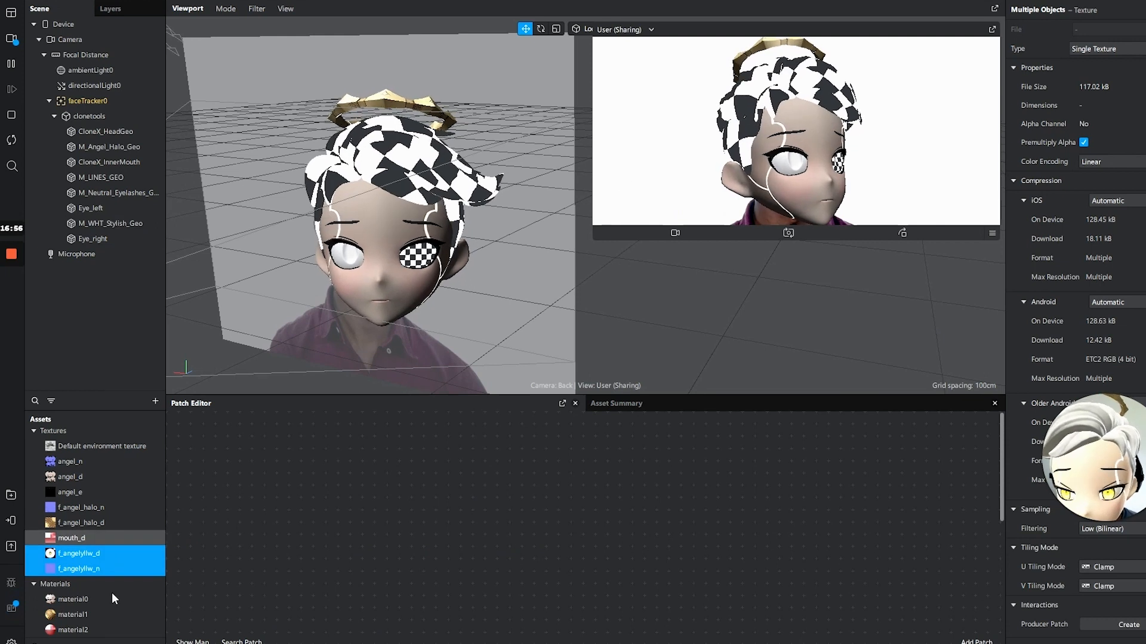
Set material4's diffuse texture to f_angelyllw_d and its normal texture to f_angelyllw_n
scroll(84, 542, "down", 2)
left_click(91, 630)
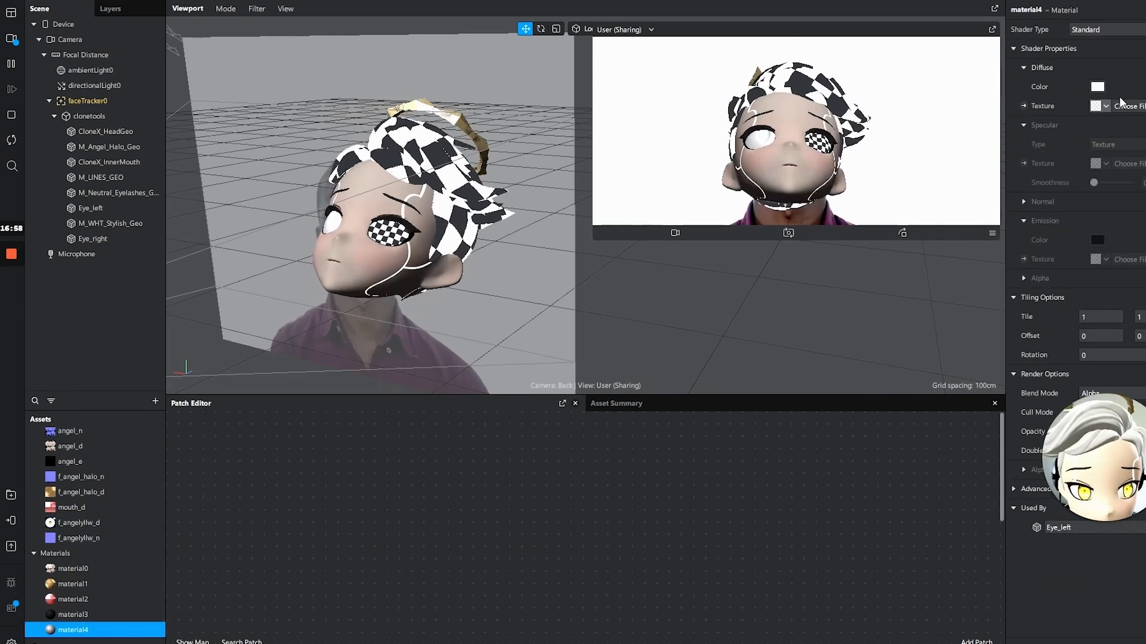
left_click(1101, 106)
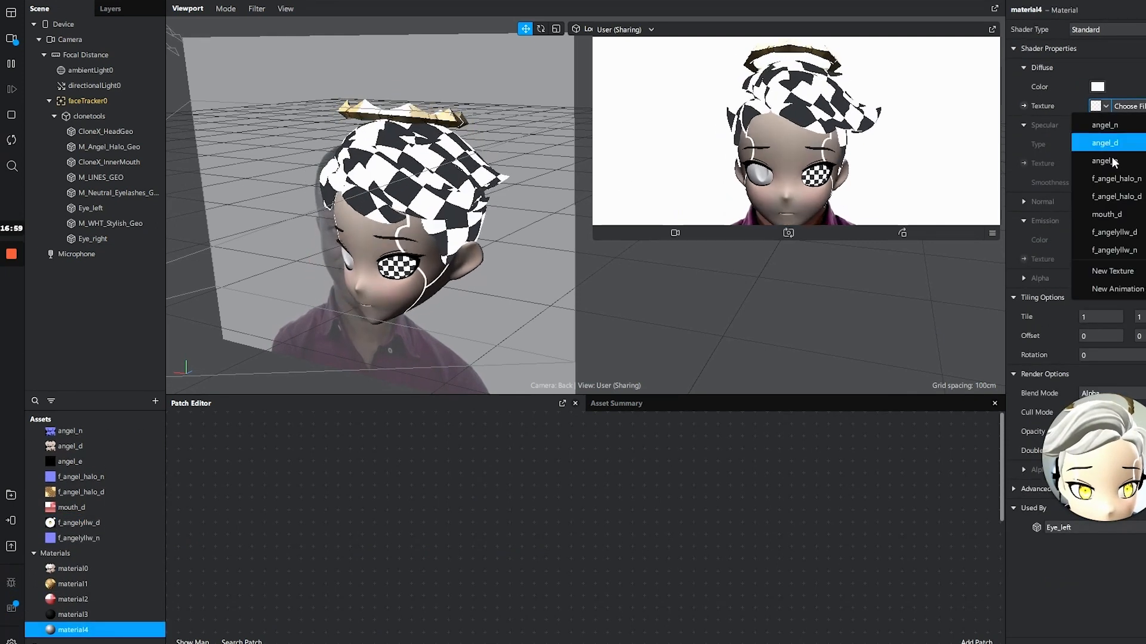
left_click(1119, 249)
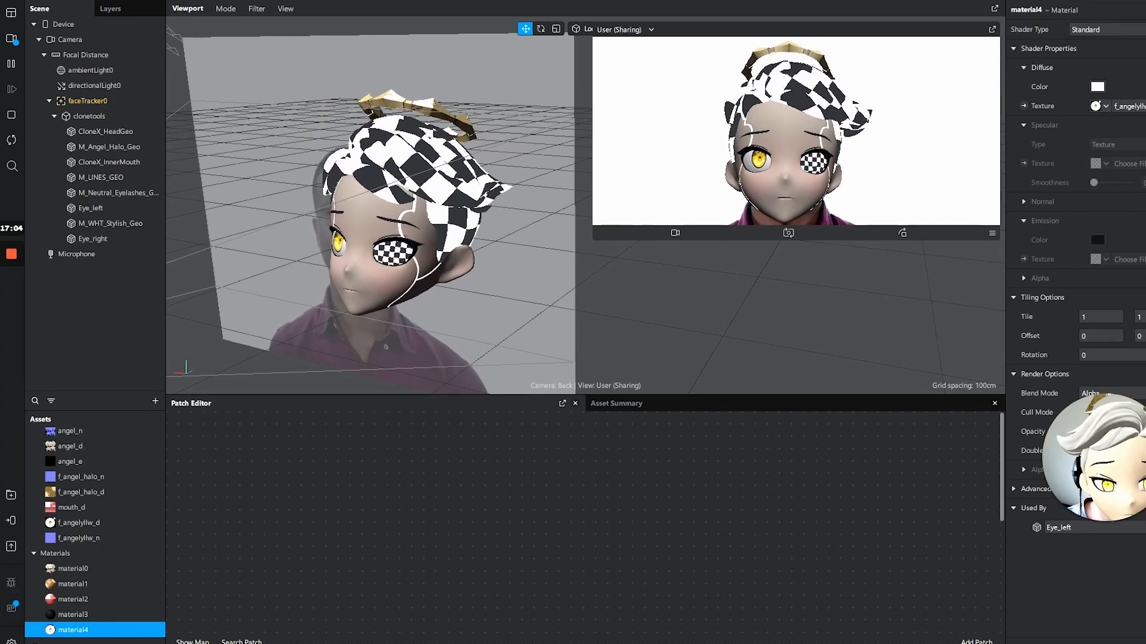
left_click(1097, 222)
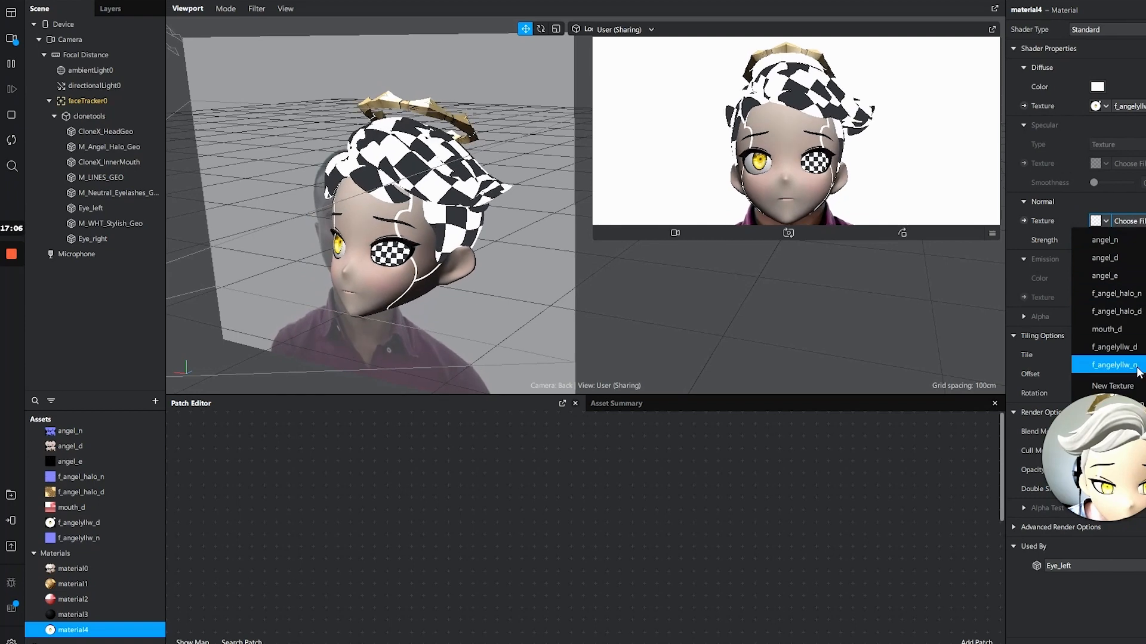
left_click(1114, 365)
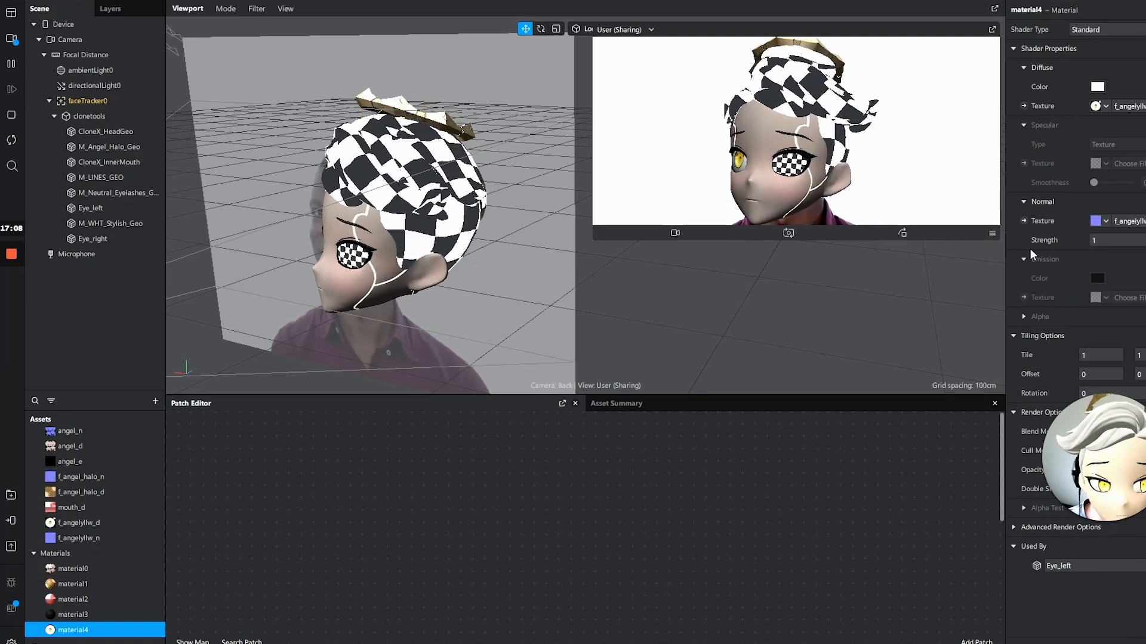
Check the project sizes in the asset summary and apply material4 to the Eye_right mesh
left_click(631, 408)
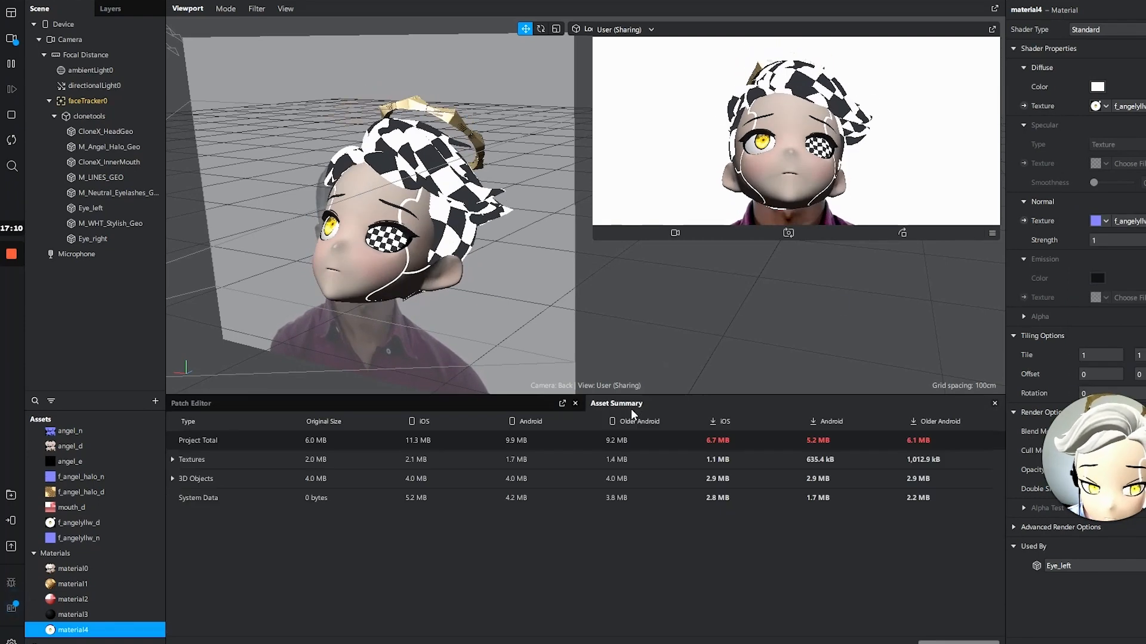
left_click(493, 401)
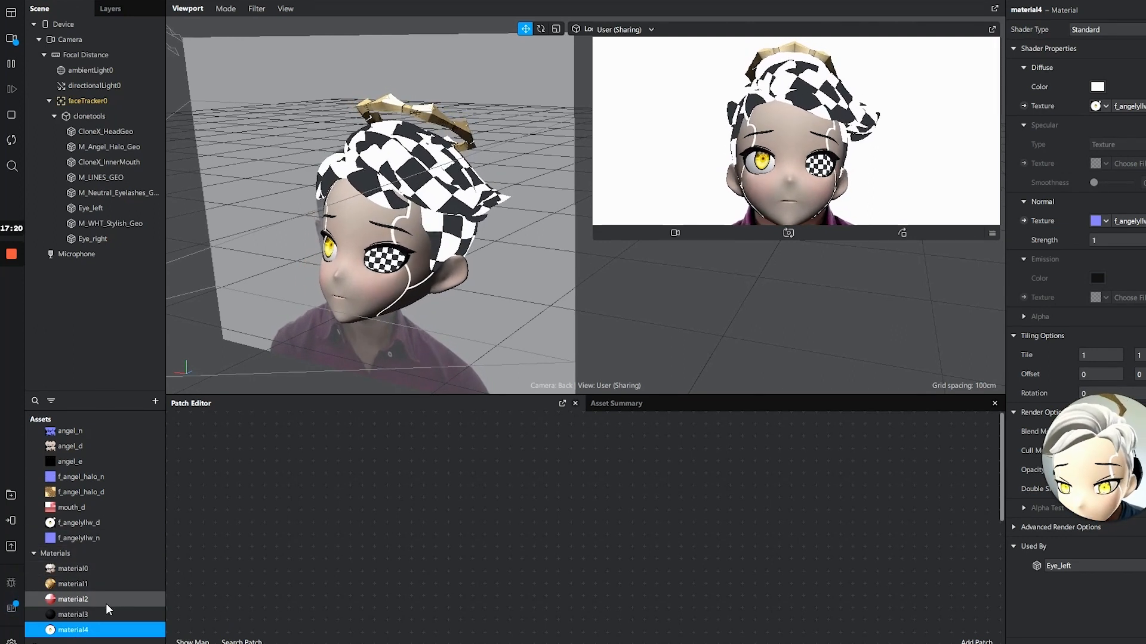
left_click(110, 238)
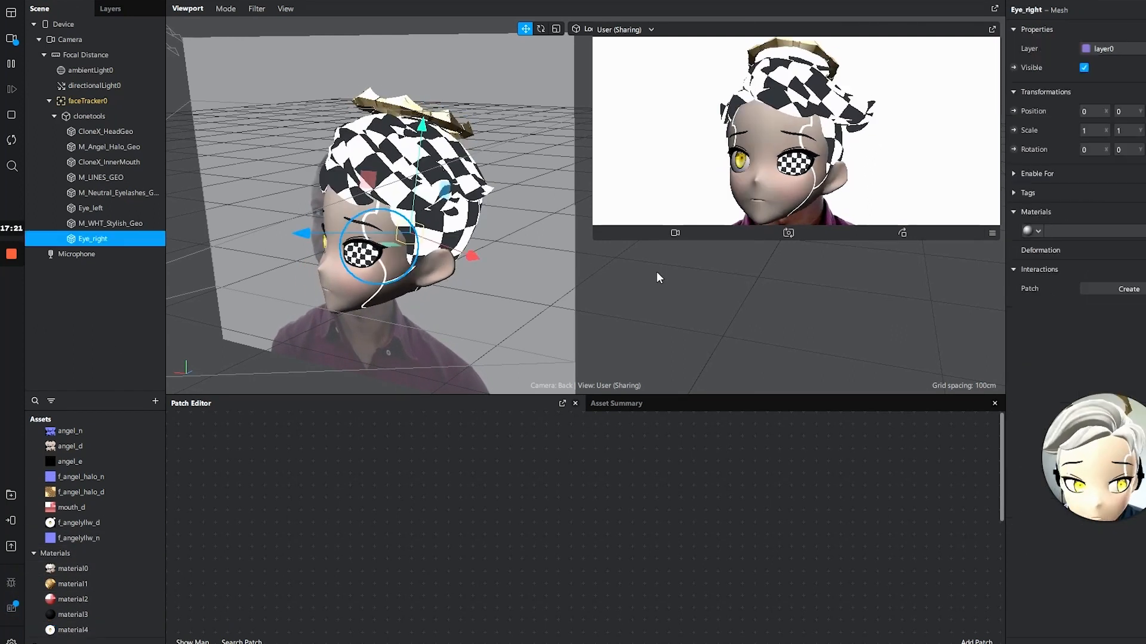
left_click(1038, 230)
left_click(1080, 325)
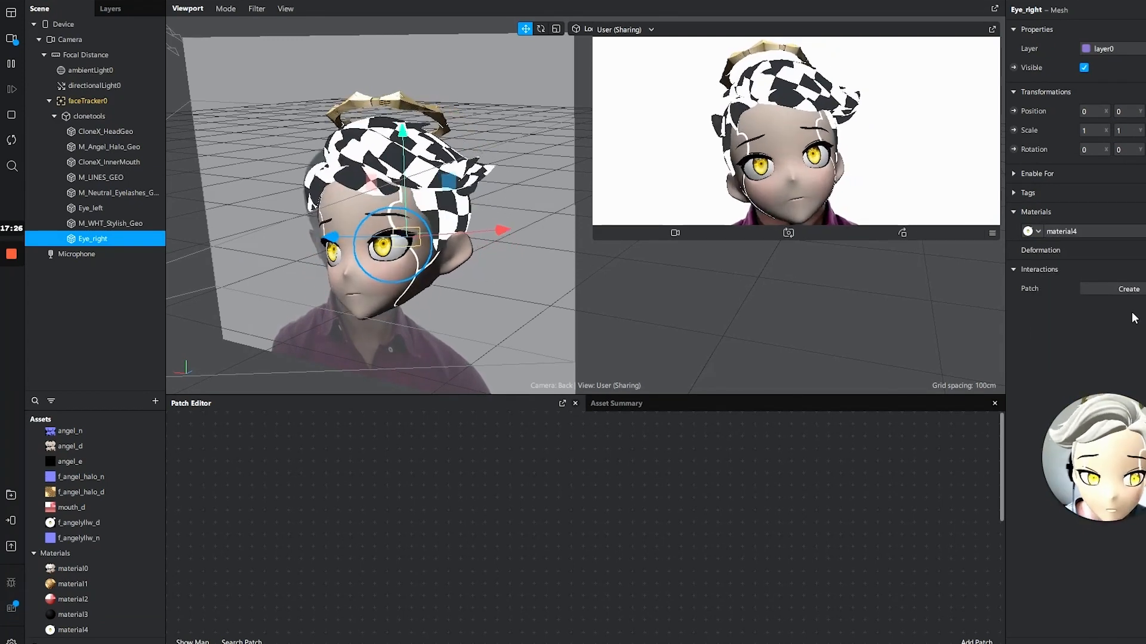
Create a new material for the M_WHT_Stylish_Geo hair mesh and open that material's properties
left_click(100, 223)
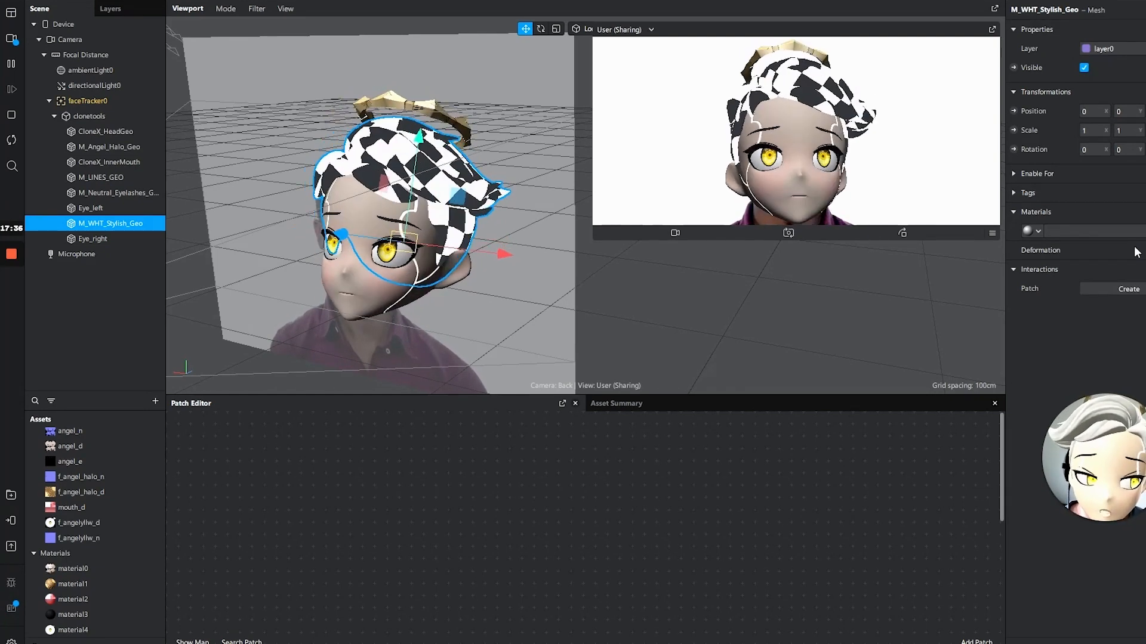
left_click(1035, 230)
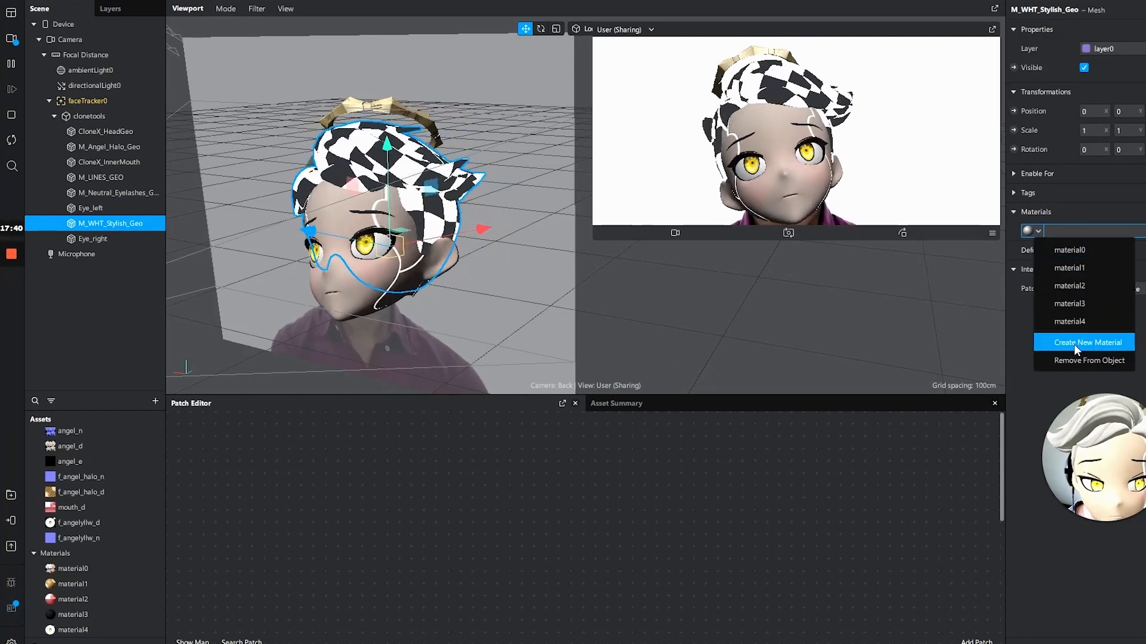
left_click(1041, 338)
scroll(84, 597, "down", 1)
left_click(78, 630)
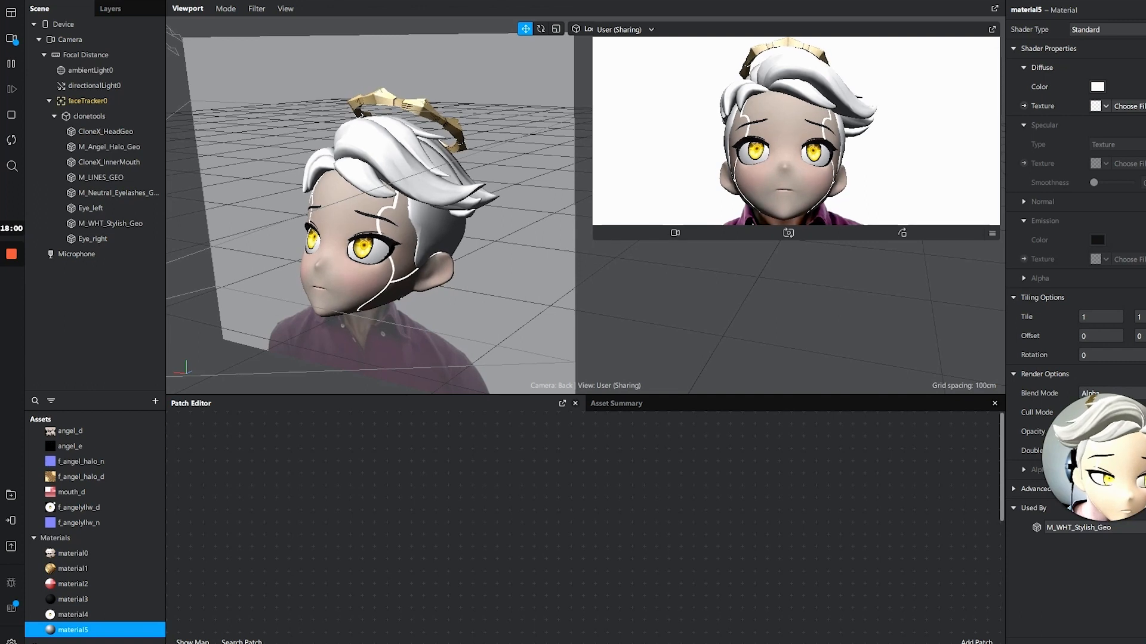
Import the f_wht_stylish_n texture and assign it as the normal texture of material5
left_click_drag(1145, 367, 110, 547)
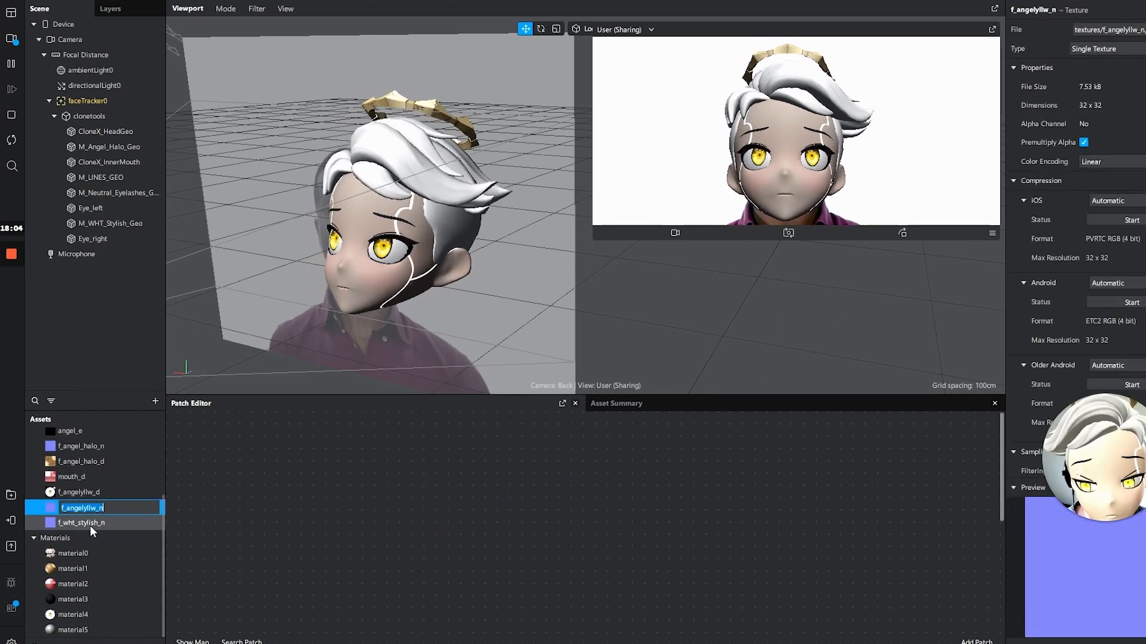
key("Return")
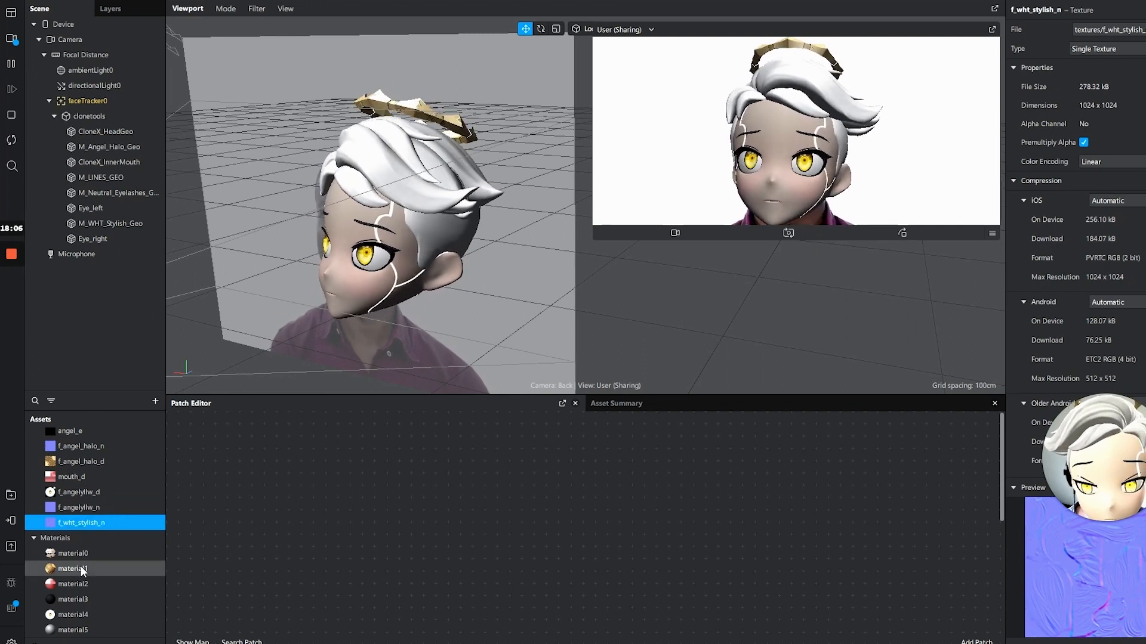
left_click(87, 630)
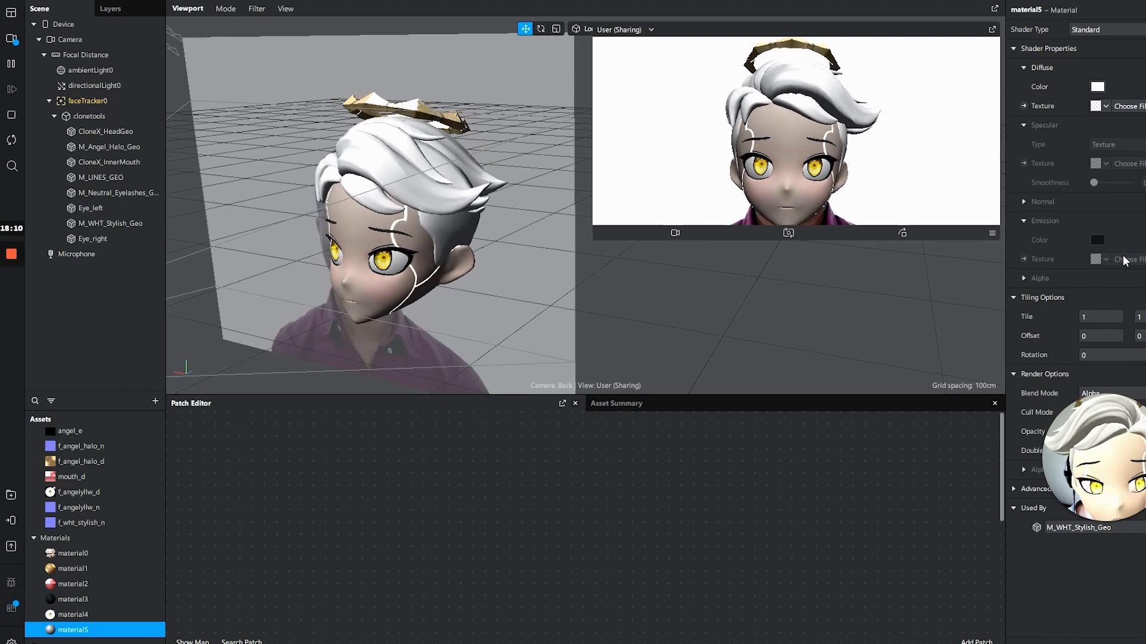
left_click(1144, 202)
left_click(1104, 222)
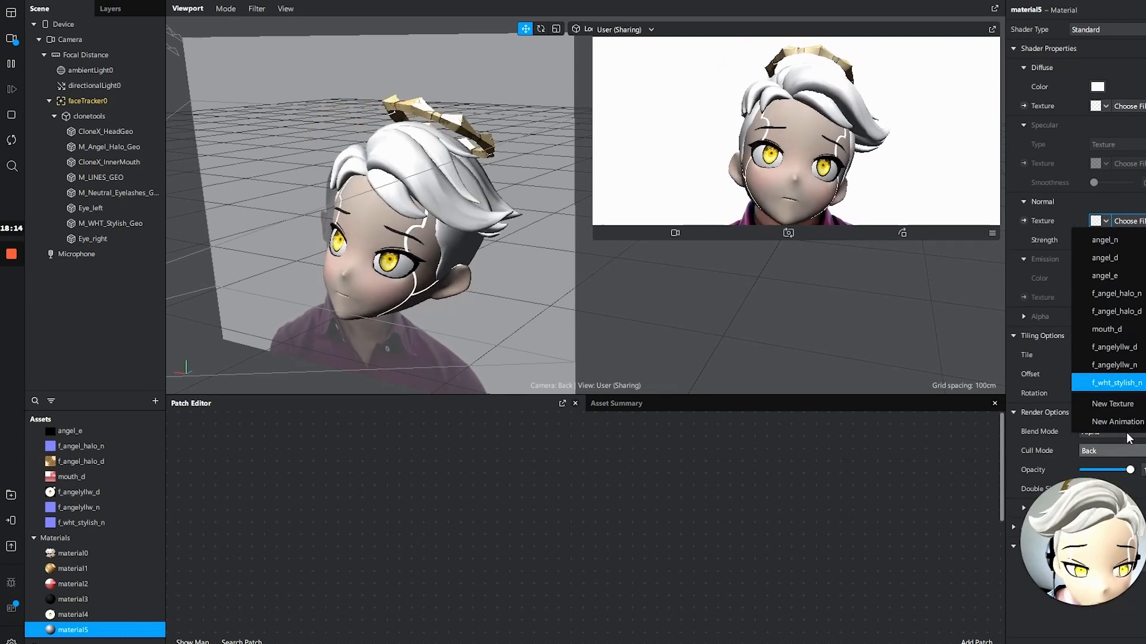
left_click(1136, 384)
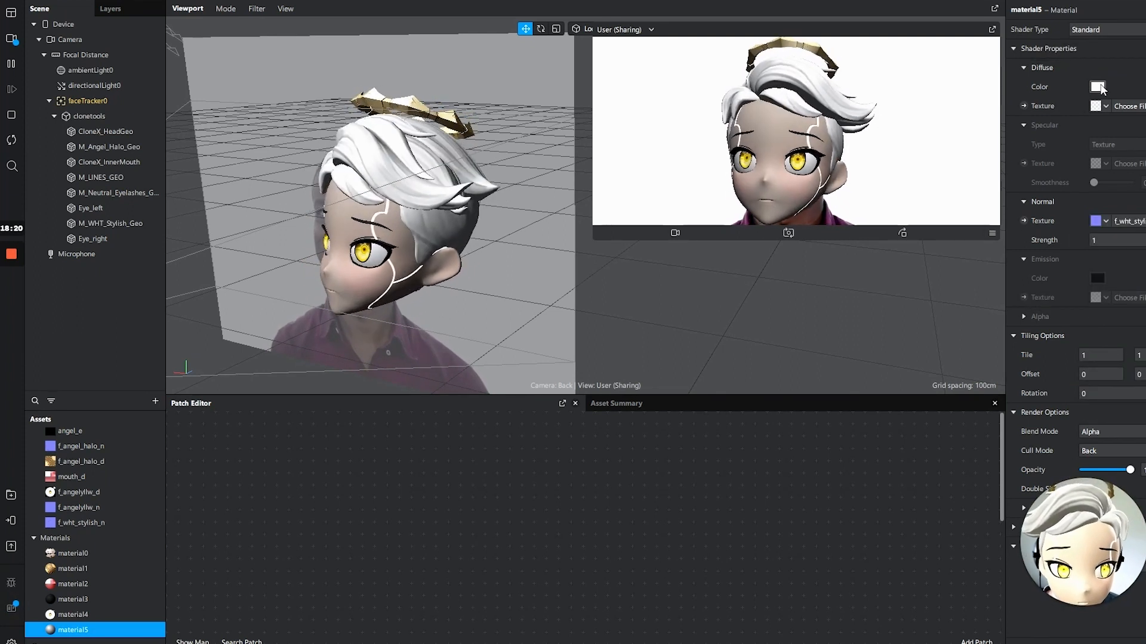
Try adjusting the brightness of material5's diffuse color and accept white #ffffff
left_click(1097, 86)
mouse_move(745, 203)
left_mouse_down()
mouse_move(745, 233)
mouse_move(743, 205)
left_mouse_up()
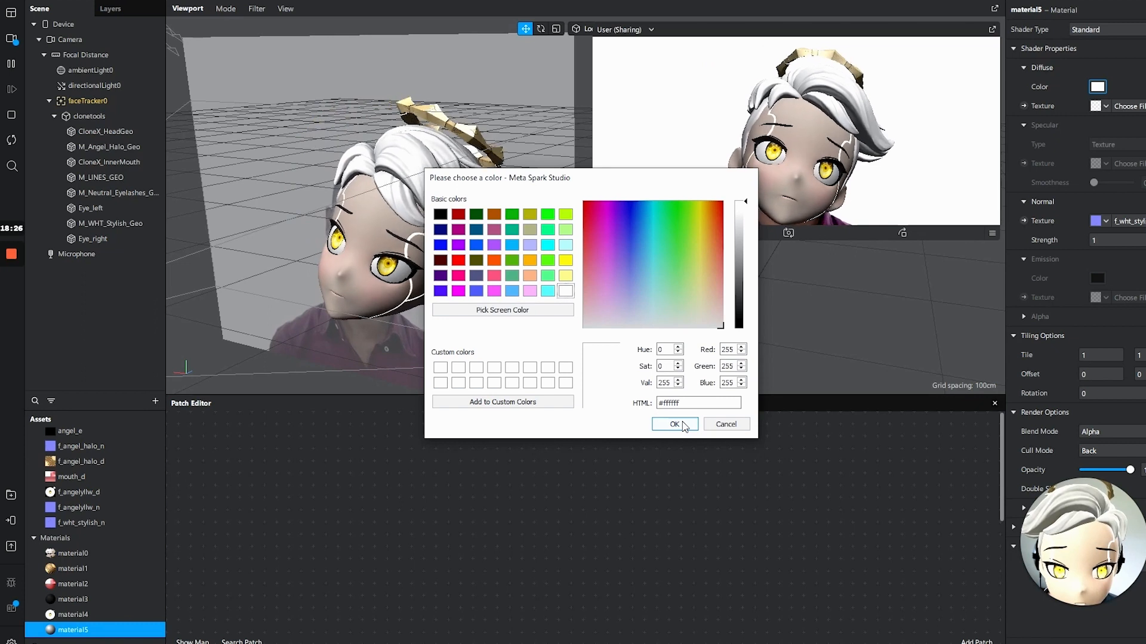
left_click_drag(744, 201, 745, 205)
left_click(674, 423)
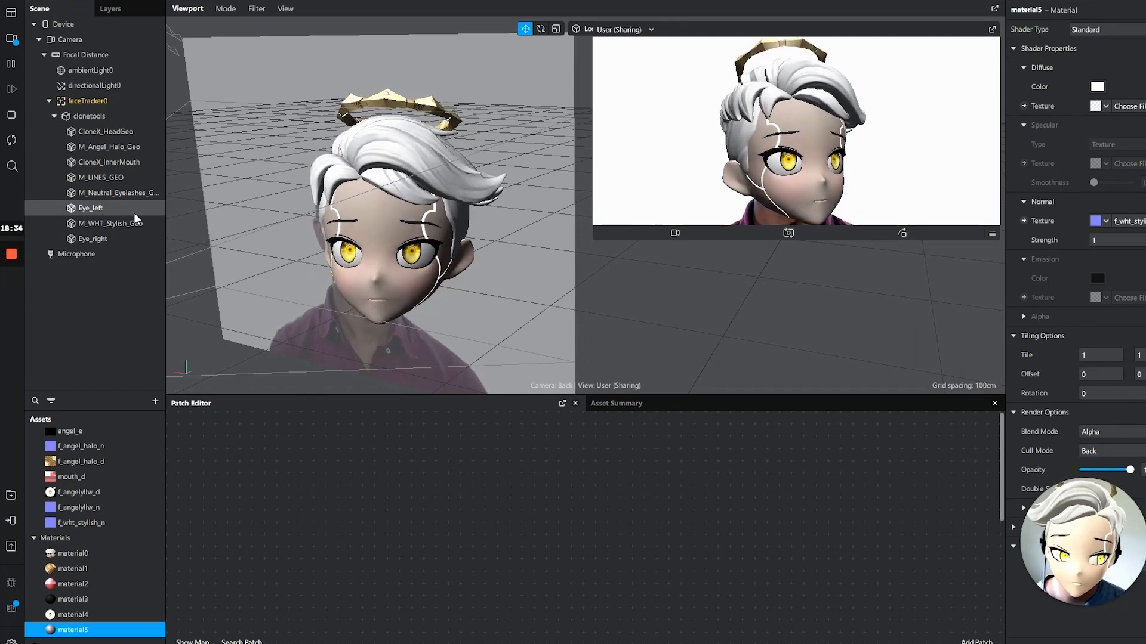
Examine the system data sizes in the project's asset summary
left_click(641, 409)
left_click(302, 502)
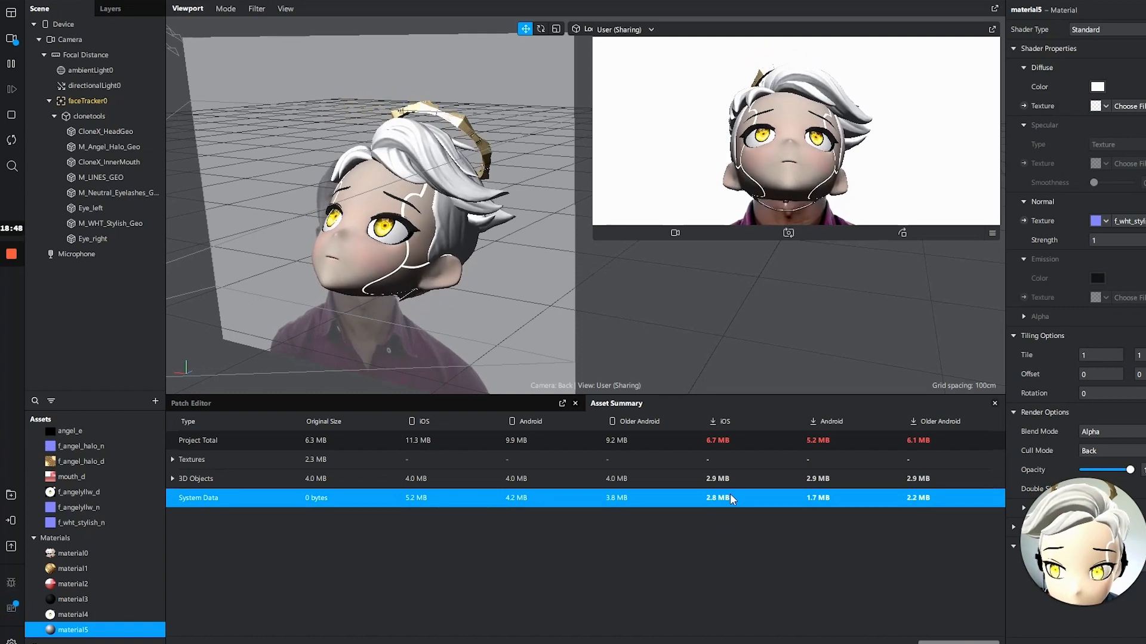
Save the project as Untitled in the Documents folder, then rate the satisfaction survey five stars and dismiss it
left_click(11, 12)
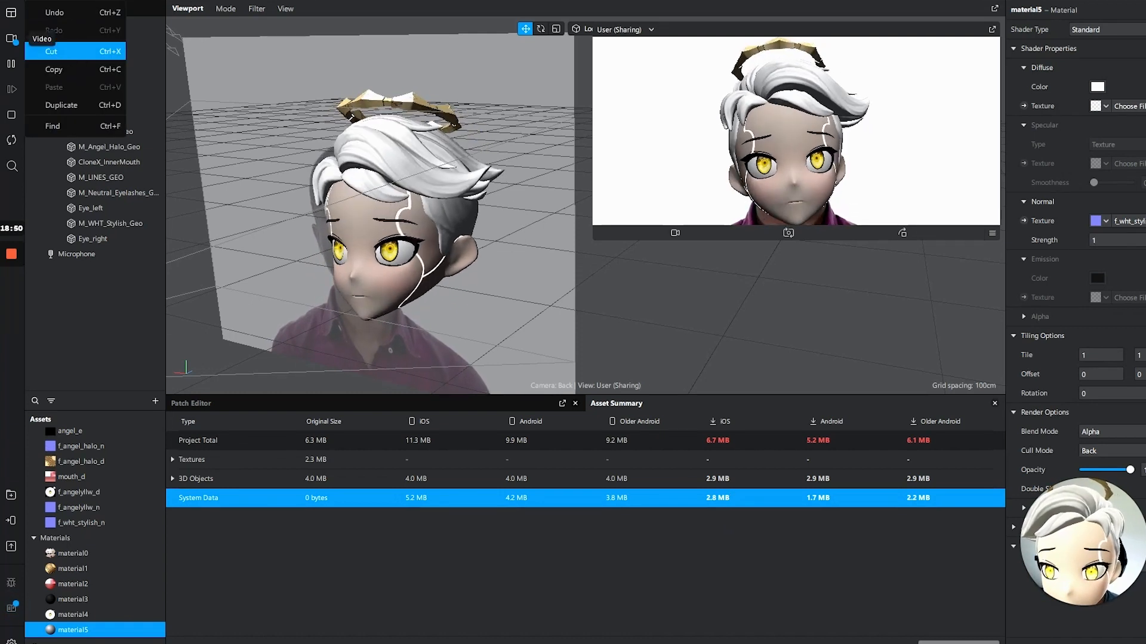
mouse_move(20, 2)
left_click(30, 147)
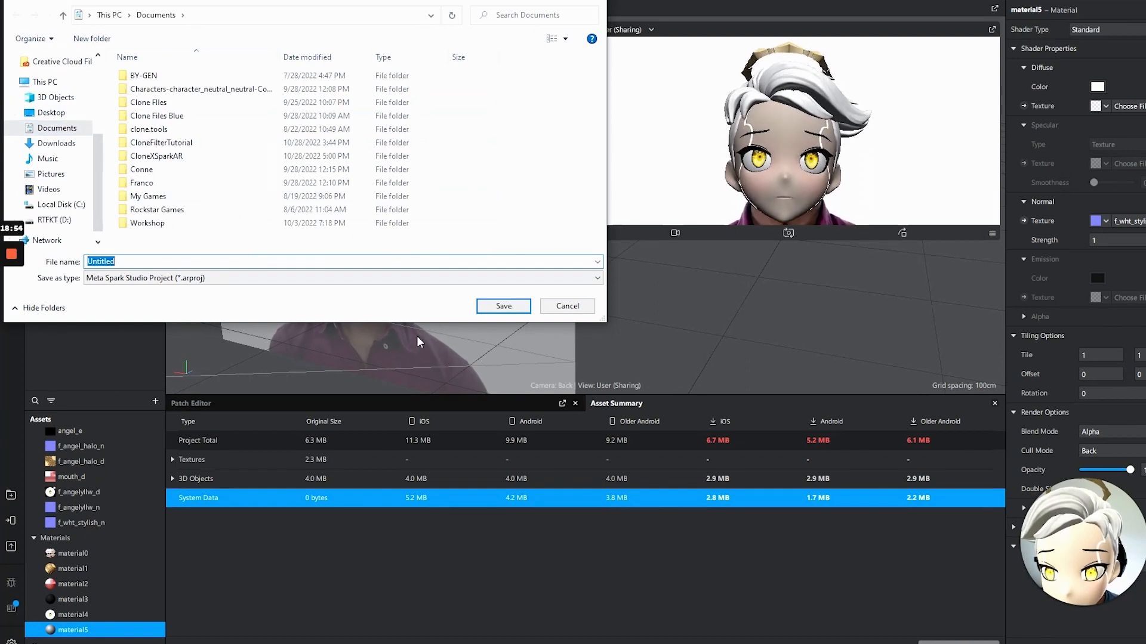
left_click(495, 307)
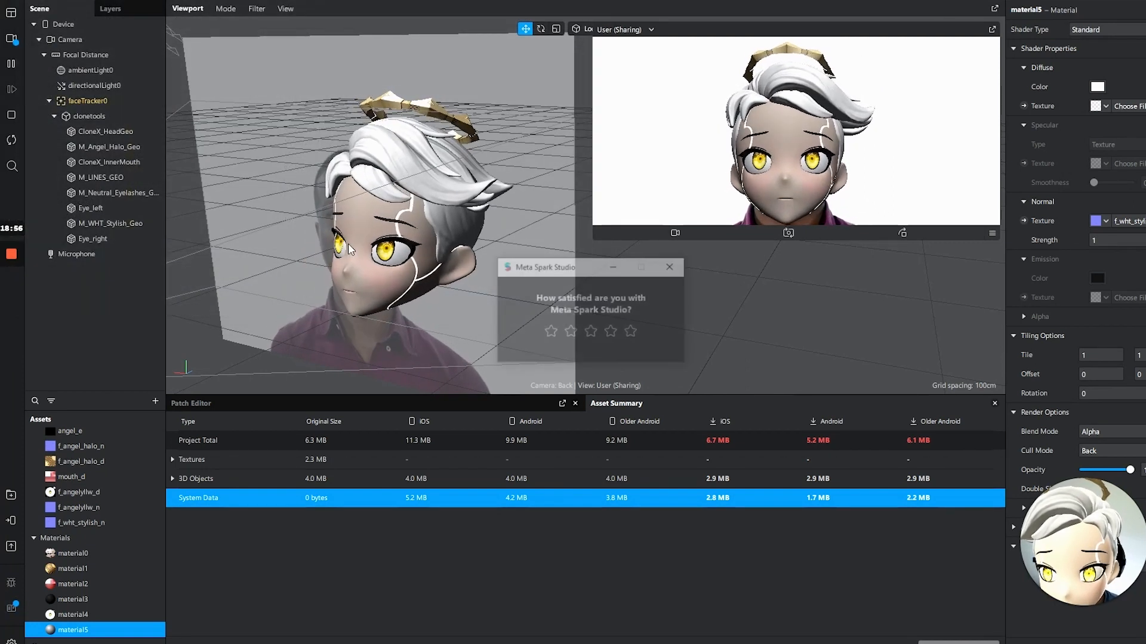
left_click(632, 332)
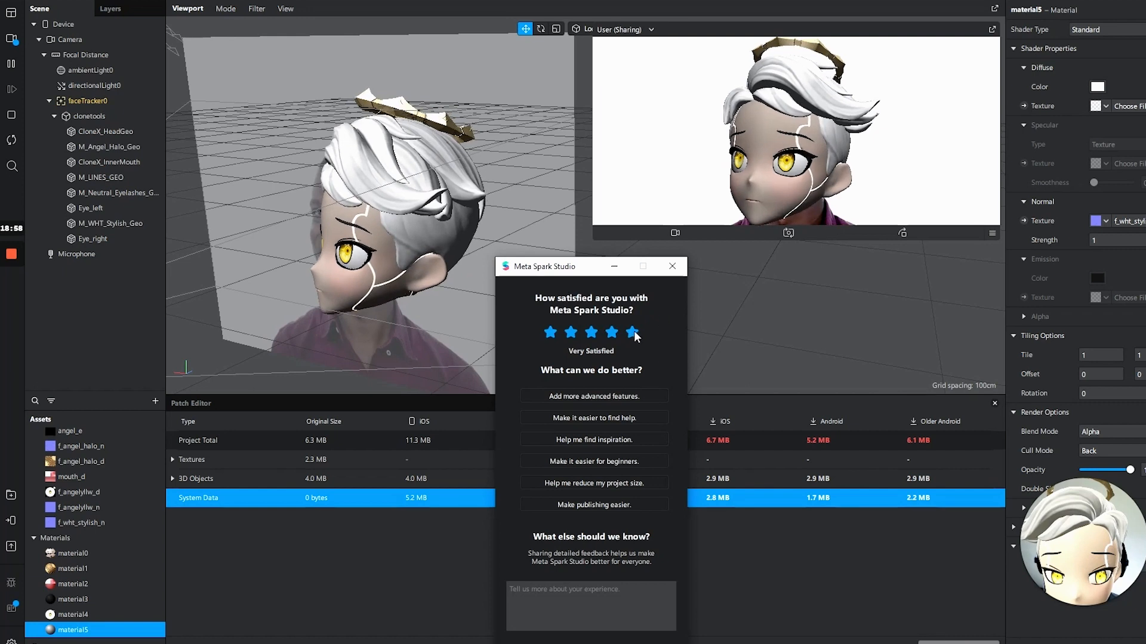
left_click(672, 267)
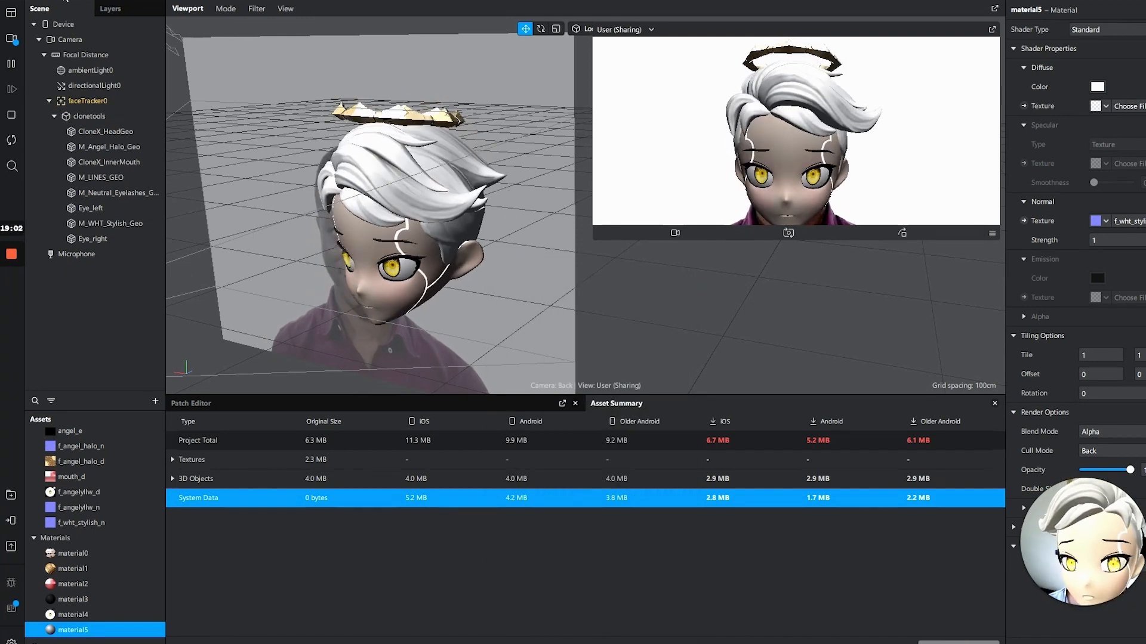
Create a new blank effect and maximize its window
left_click(12, 0)
mouse_move(12, 1)
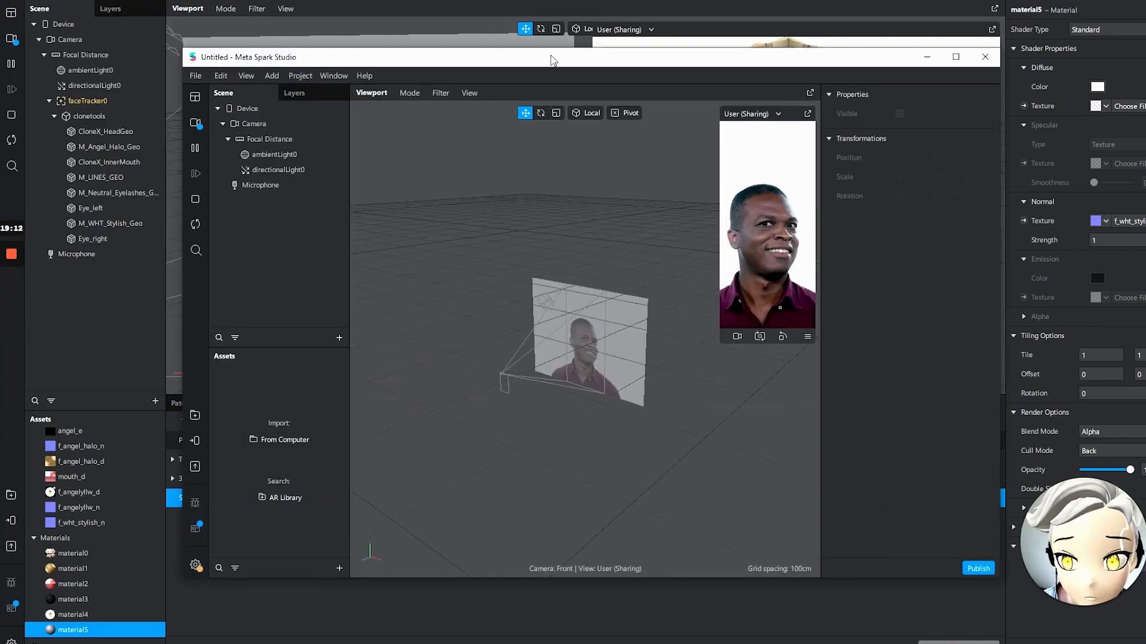
double_click(550, 60)
Close the window of the original textured avatar project
left_click(7, 1)
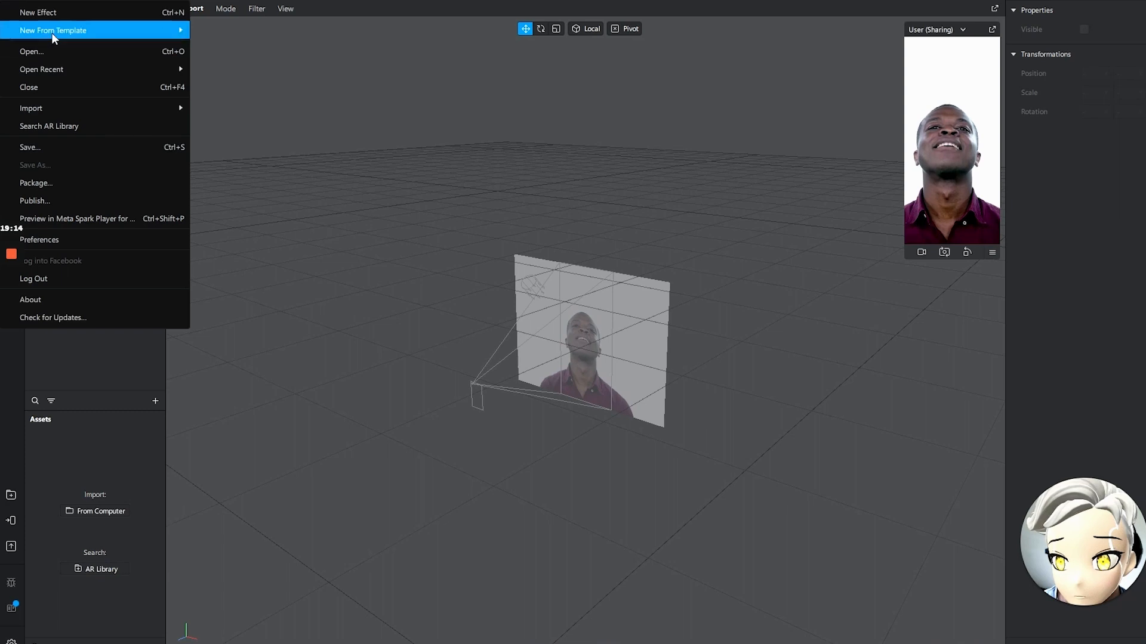
mouse_move(63, 70)
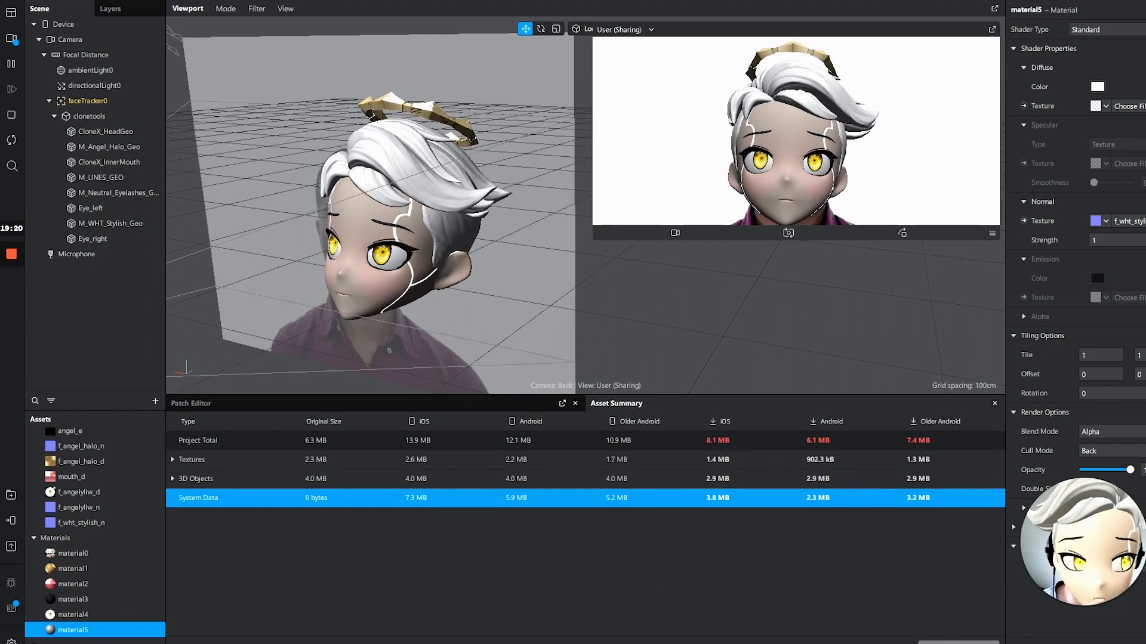
left_click(1140, 2)
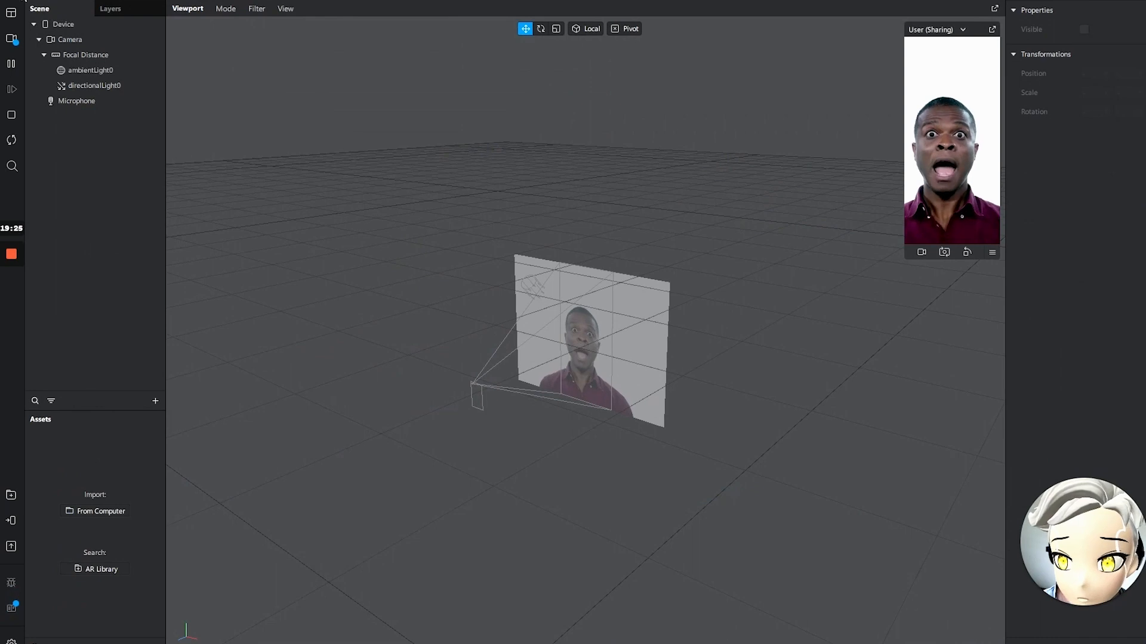
Reopen the saved Untitled avatar project from the recently used files
left_click(52, 2)
mouse_move(12, 3)
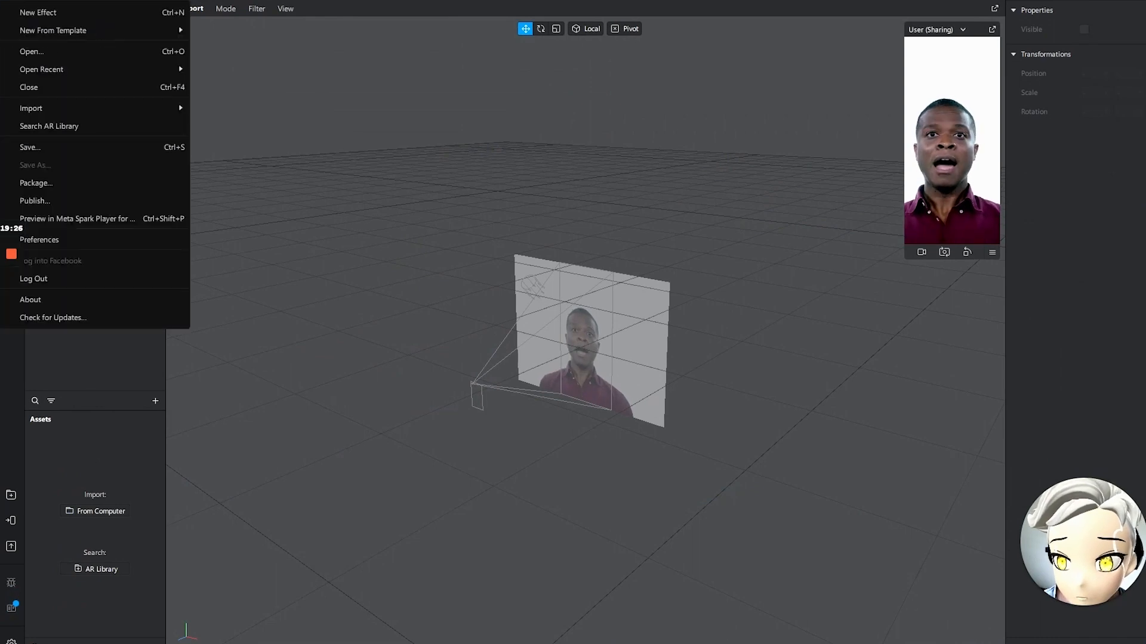
mouse_move(55, 71)
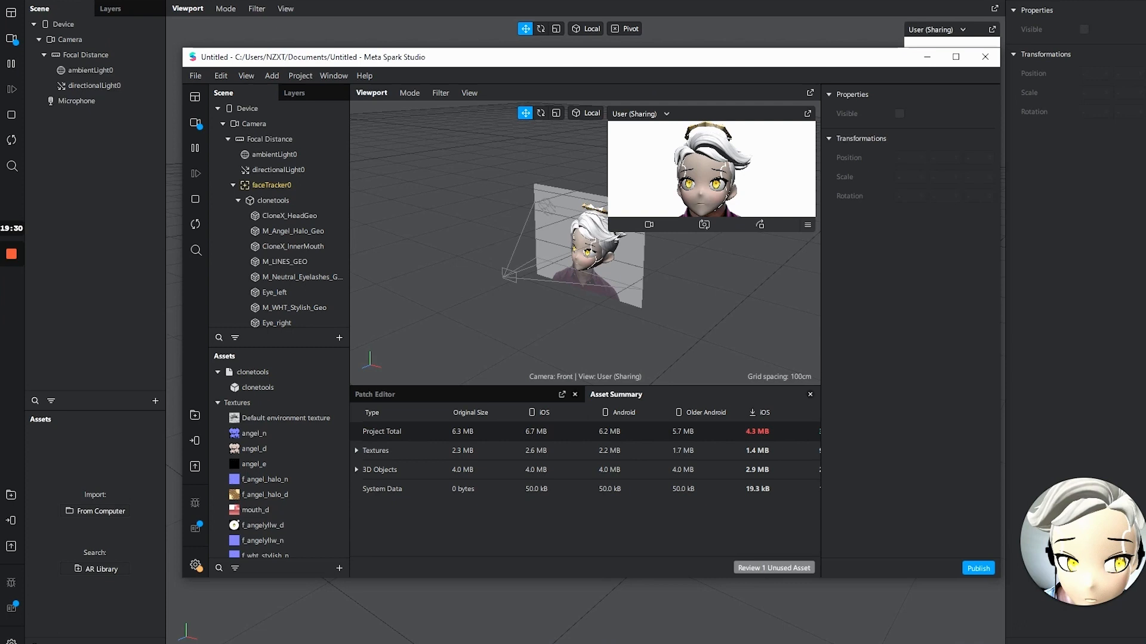
Maximize the reopened project's window and check the asset summary's project total and system data sizes
double_click(877, 64)
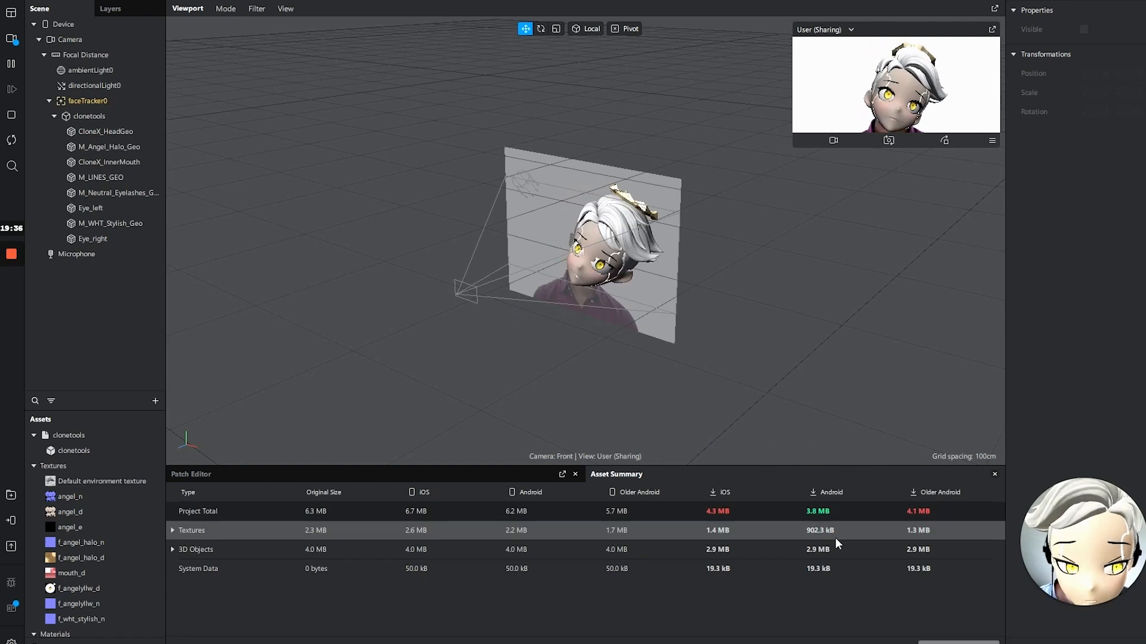
left_click(346, 574)
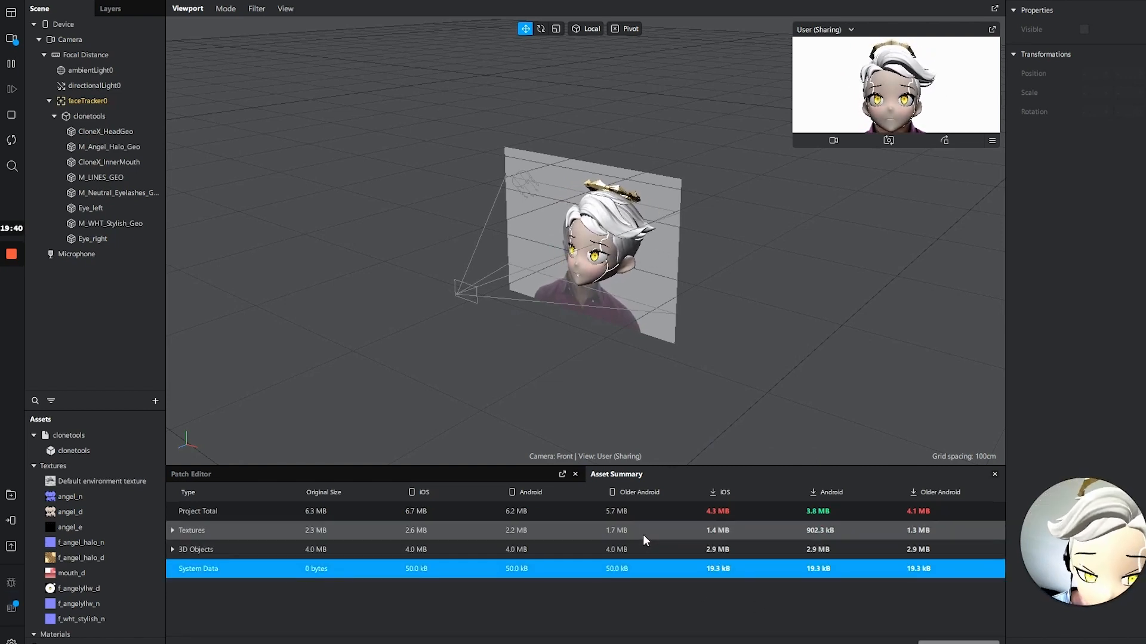
left_click(715, 511)
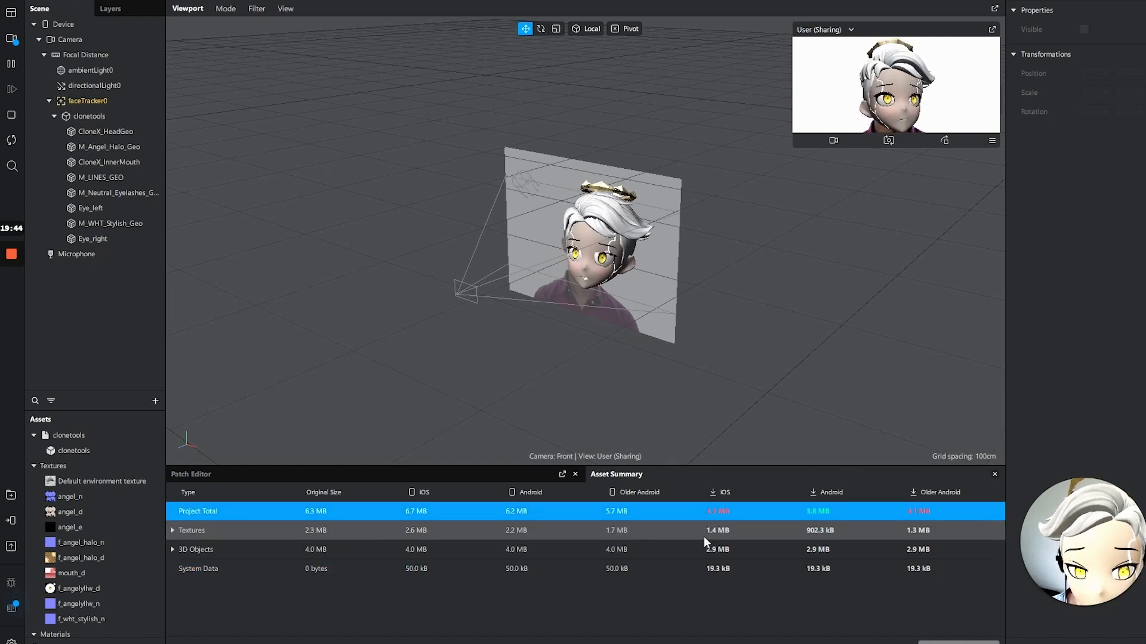
scroll(686, 271, "up", 5)
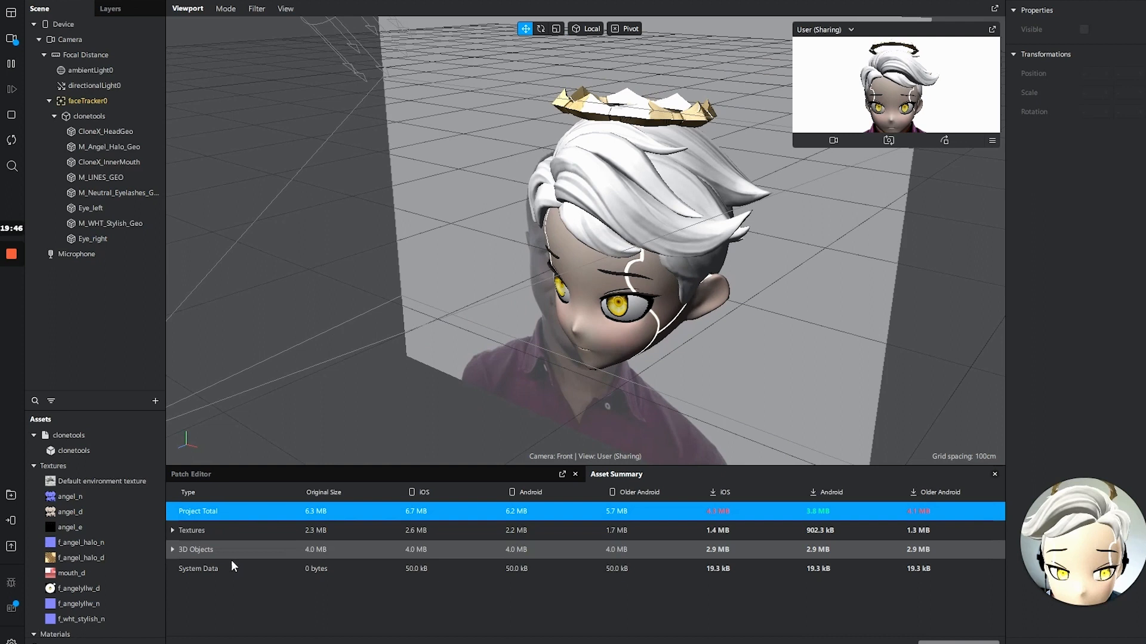
Expand the texture sizes in the asset summary and remove the unused Default environment texture from the project
left_click(171, 529)
scroll(478, 537, "down", 3)
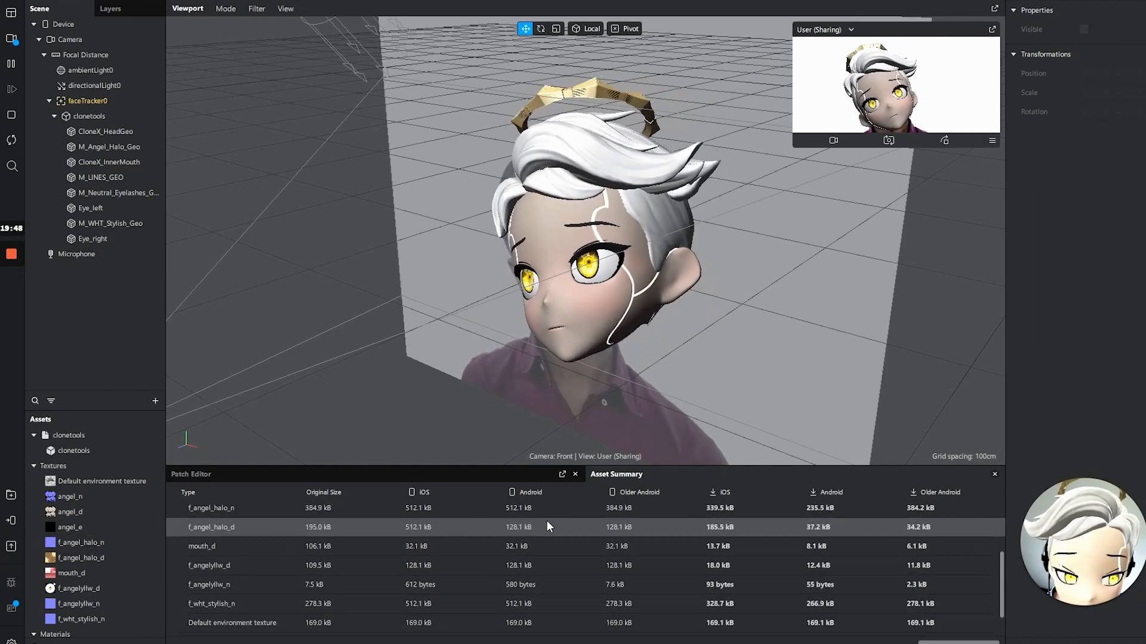
left_click(958, 642)
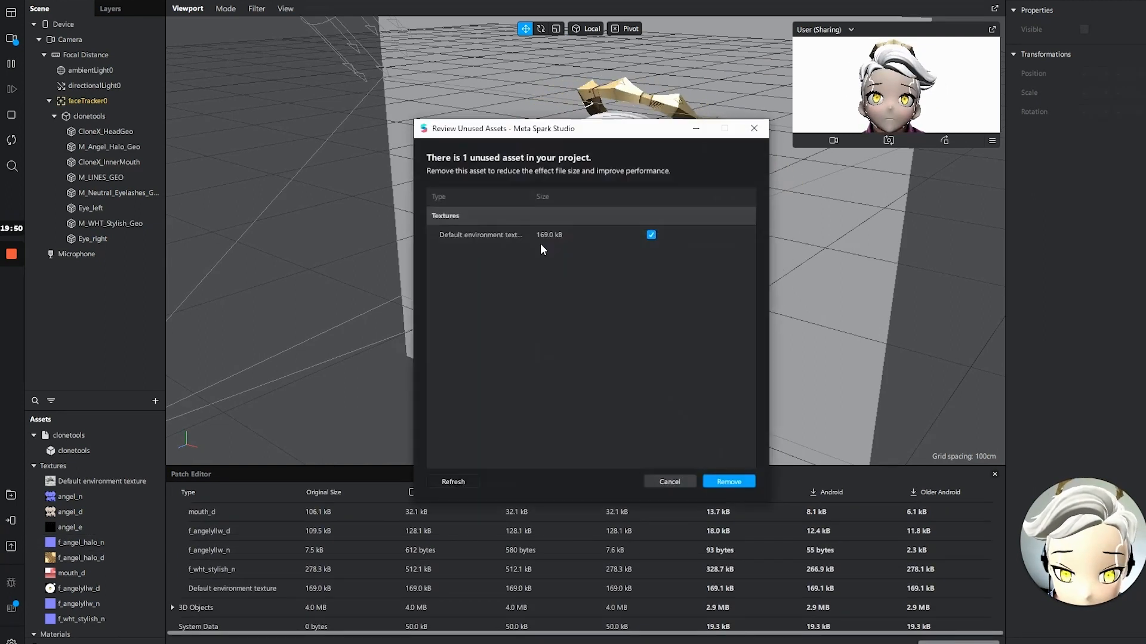
left_click(729, 481)
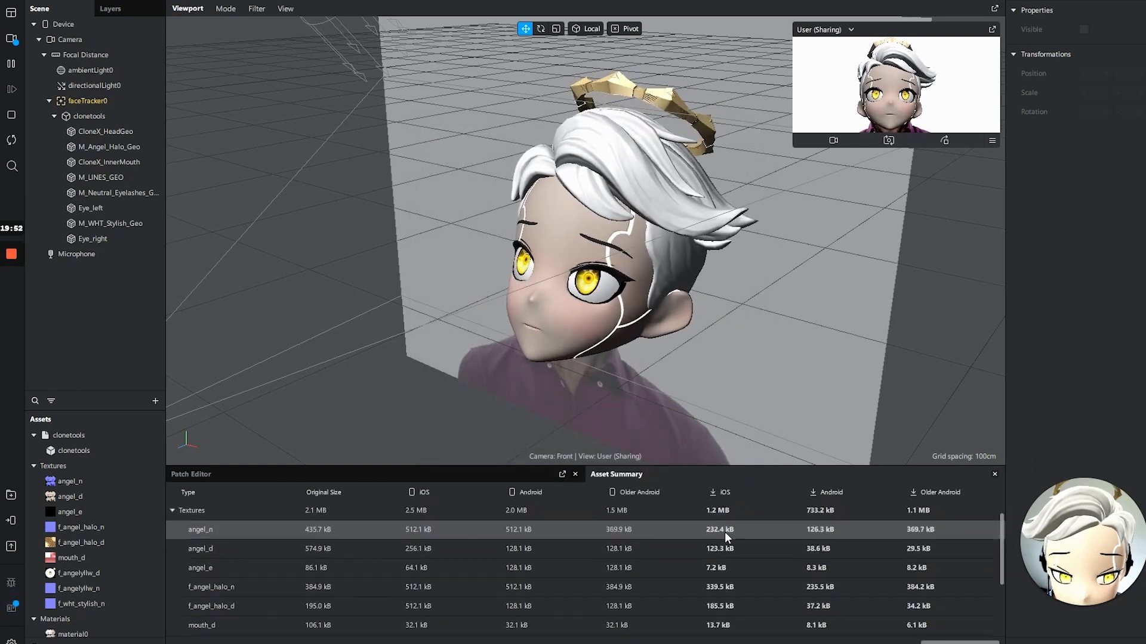
Compare the download sizes of the project total, the f_angel_halo_n and f_wht_stylish_n textures, and the clonetools 3D object
scroll(714, 528, "up", 3)
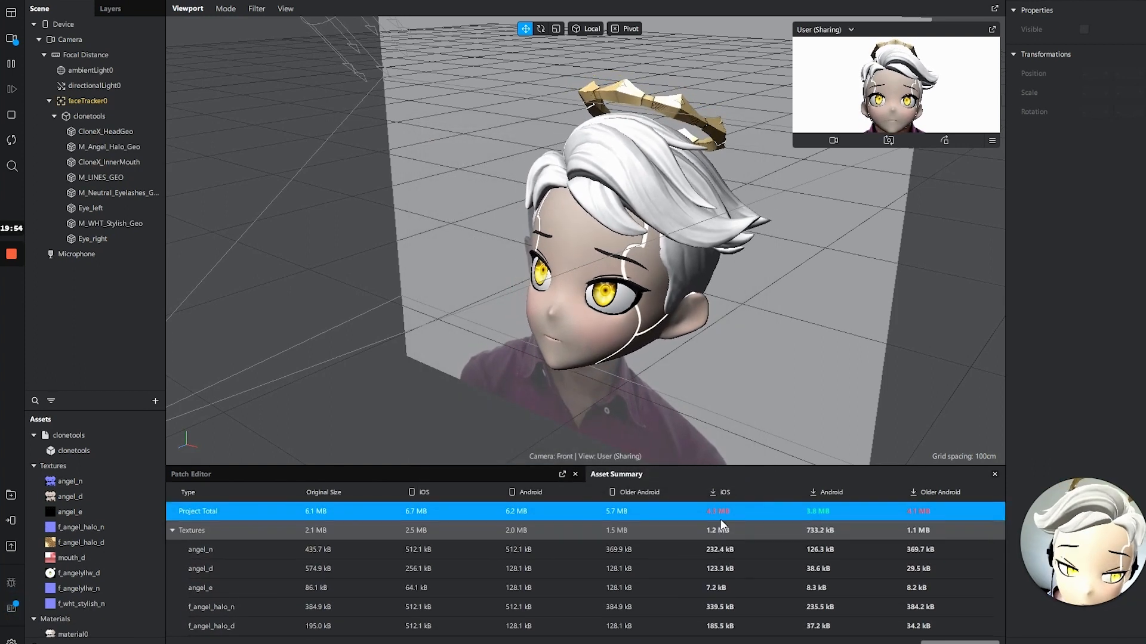
scroll(743, 537, "down", 3)
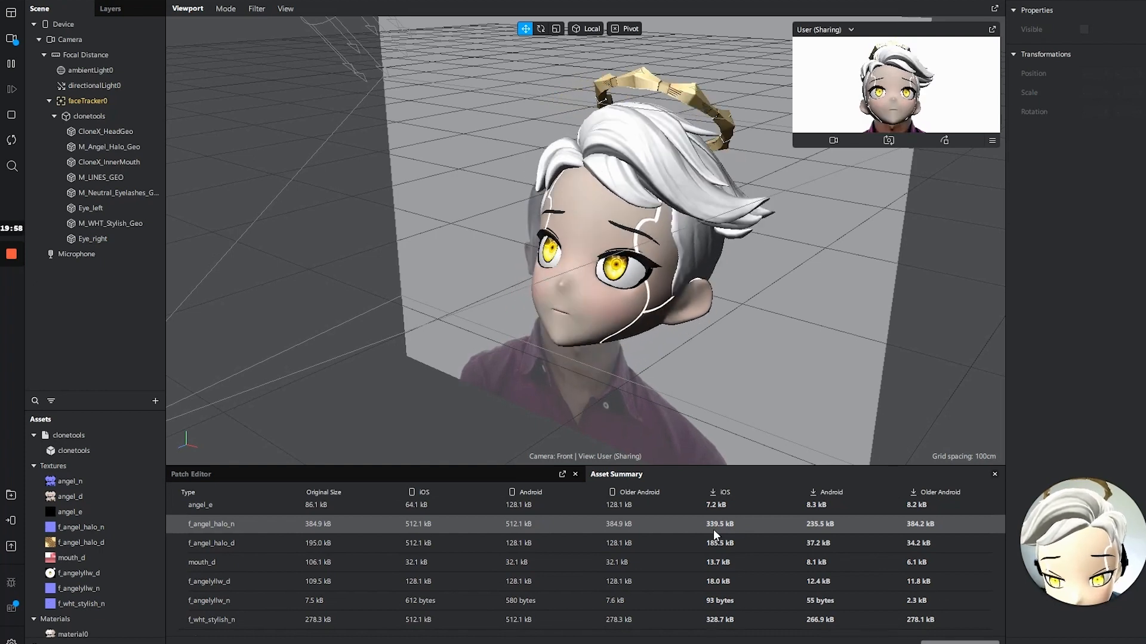
left_click(667, 527)
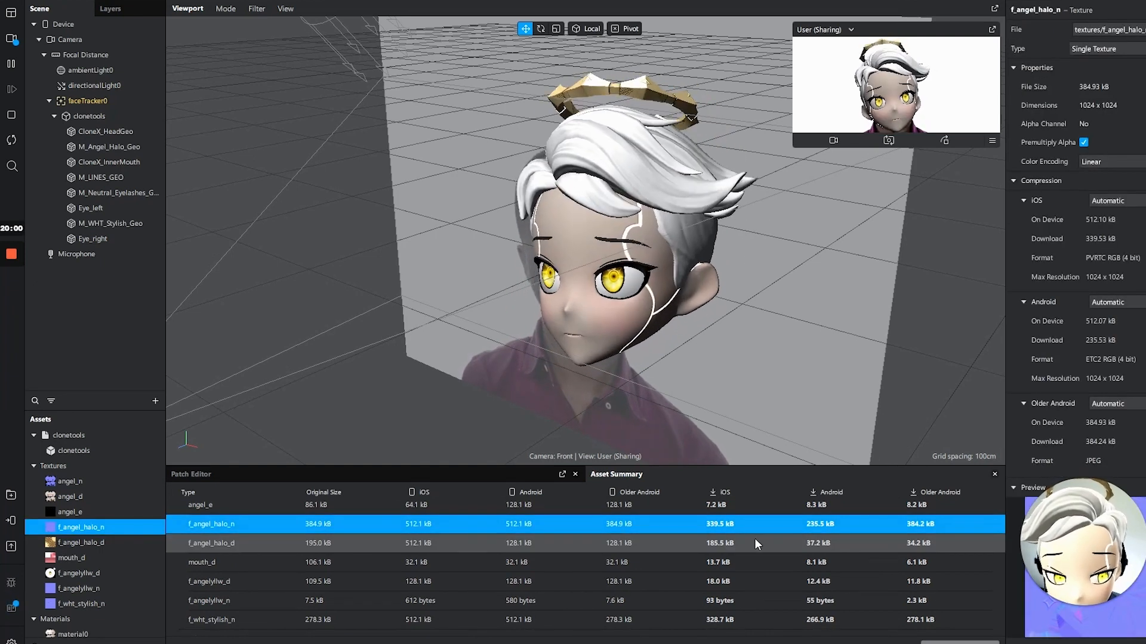
scroll(770, 533, "down", 2)
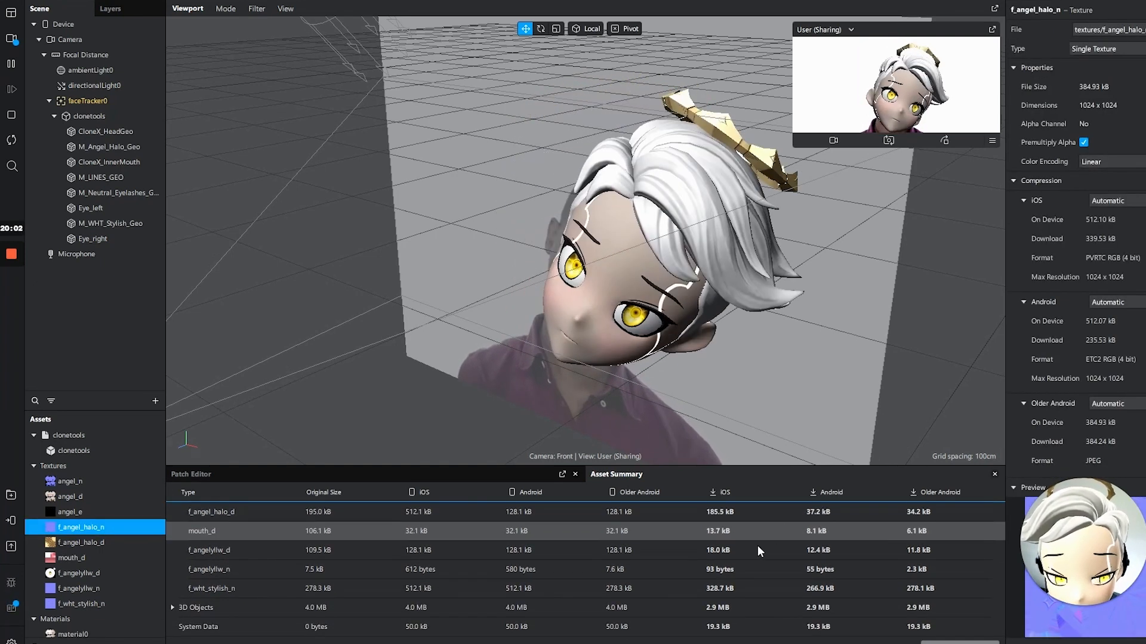
left_click(692, 586)
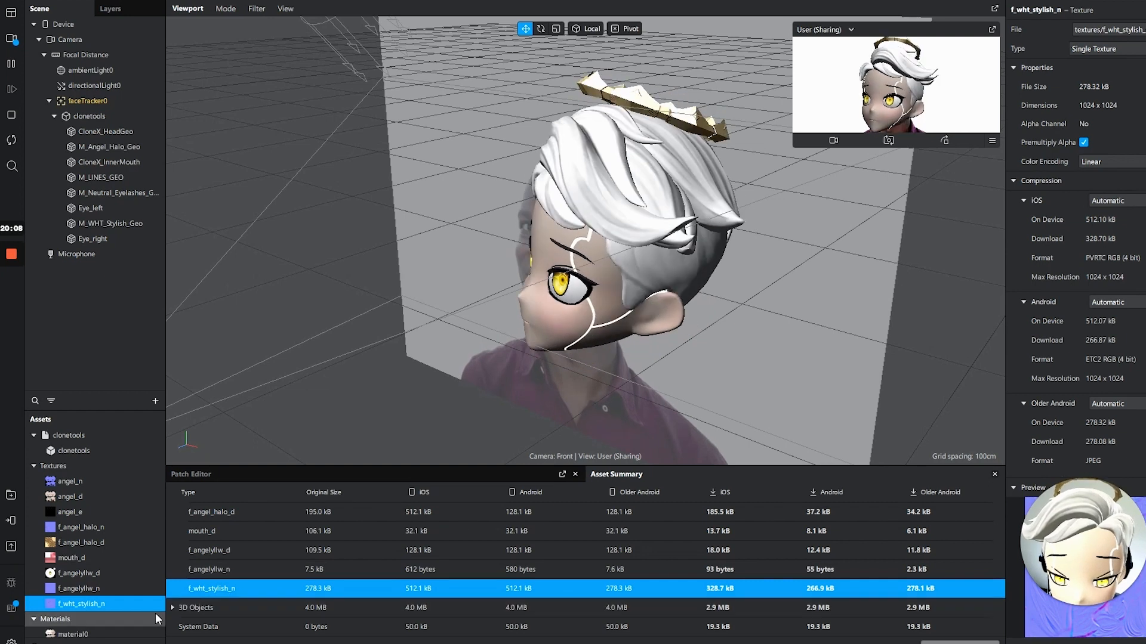
left_click(173, 608)
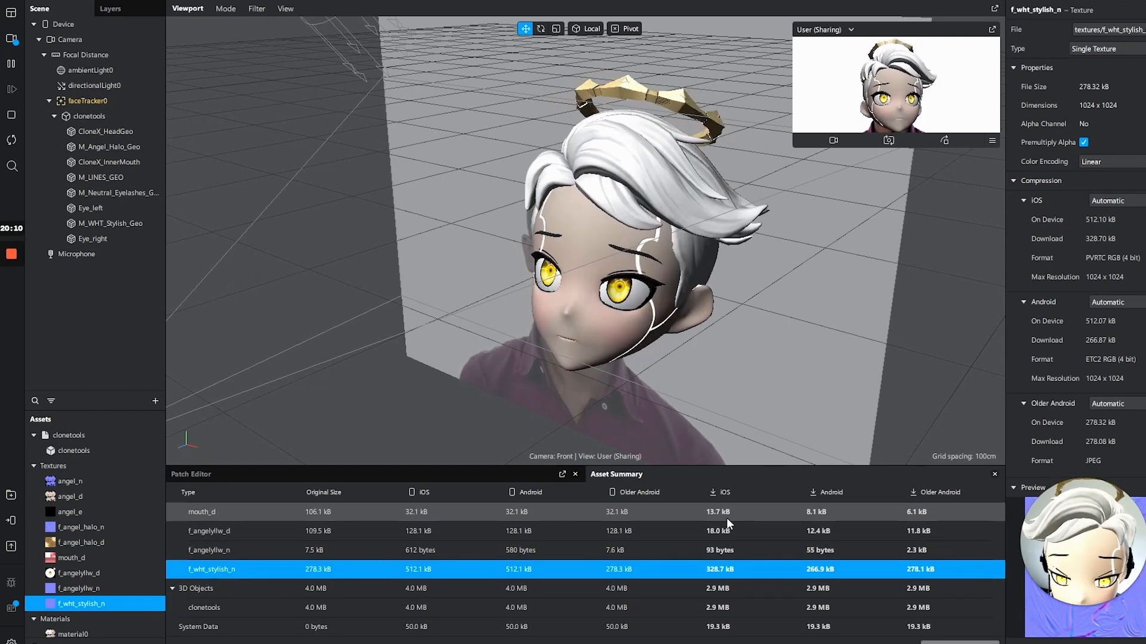
scroll(749, 589, "up", 2)
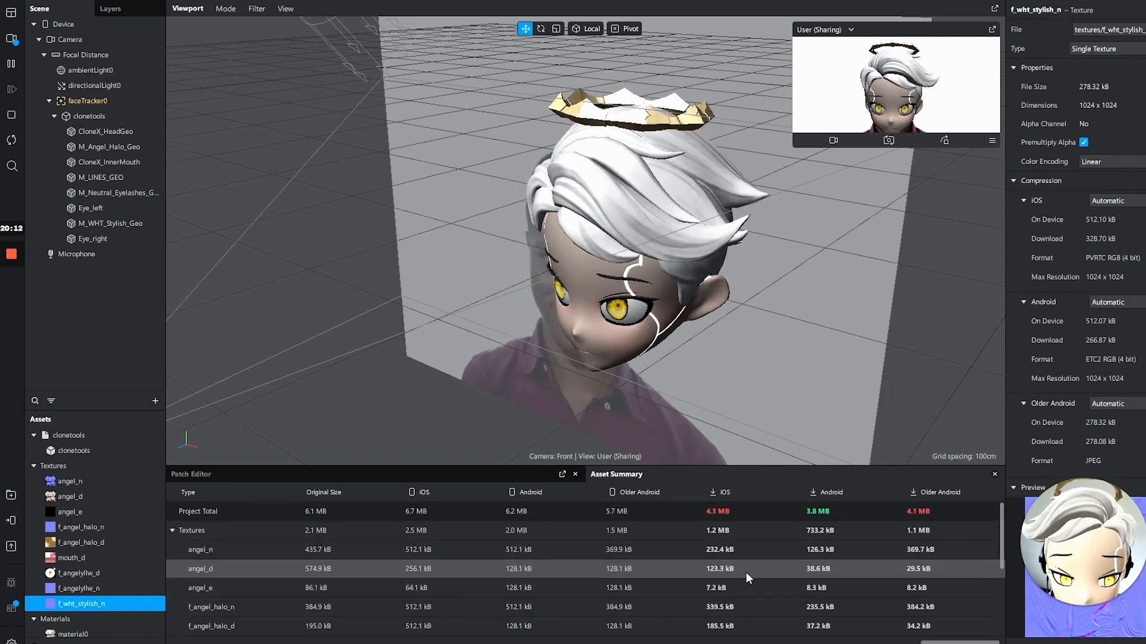
scroll(743, 540, "down", 3)
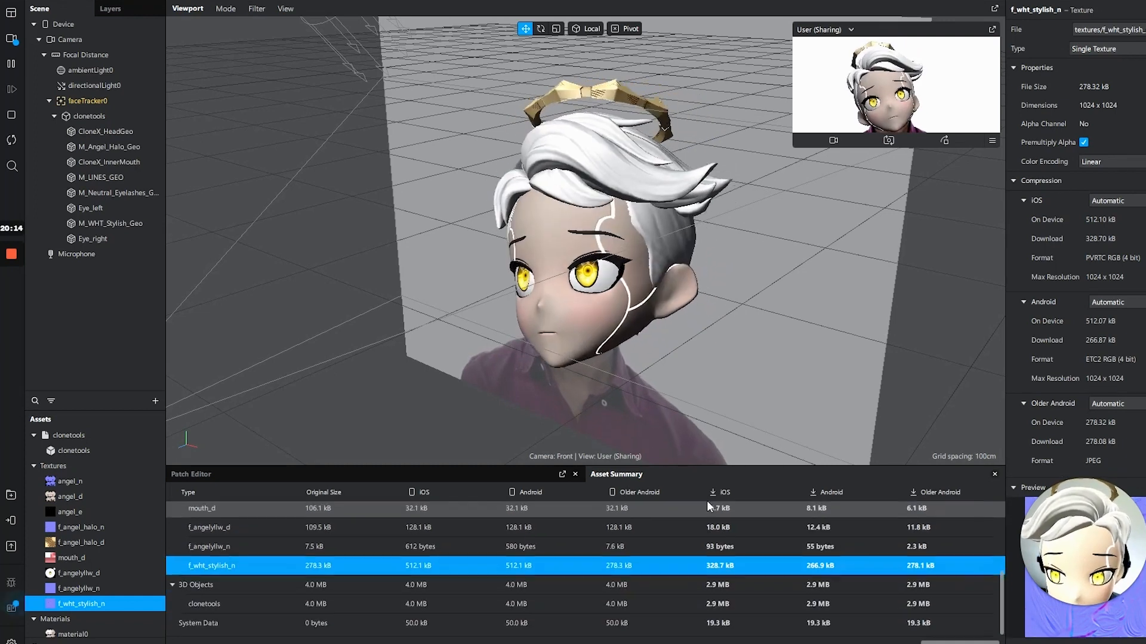
Select the angel_n texture and check which actions are available for it
left_click(108, 481)
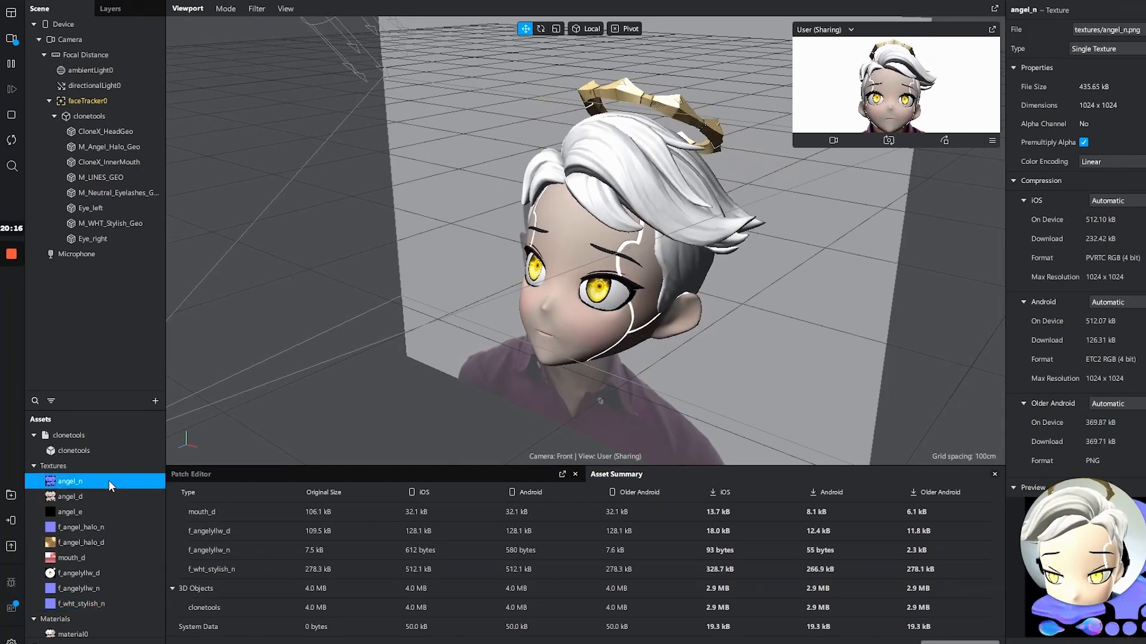
right_click(68, 475)
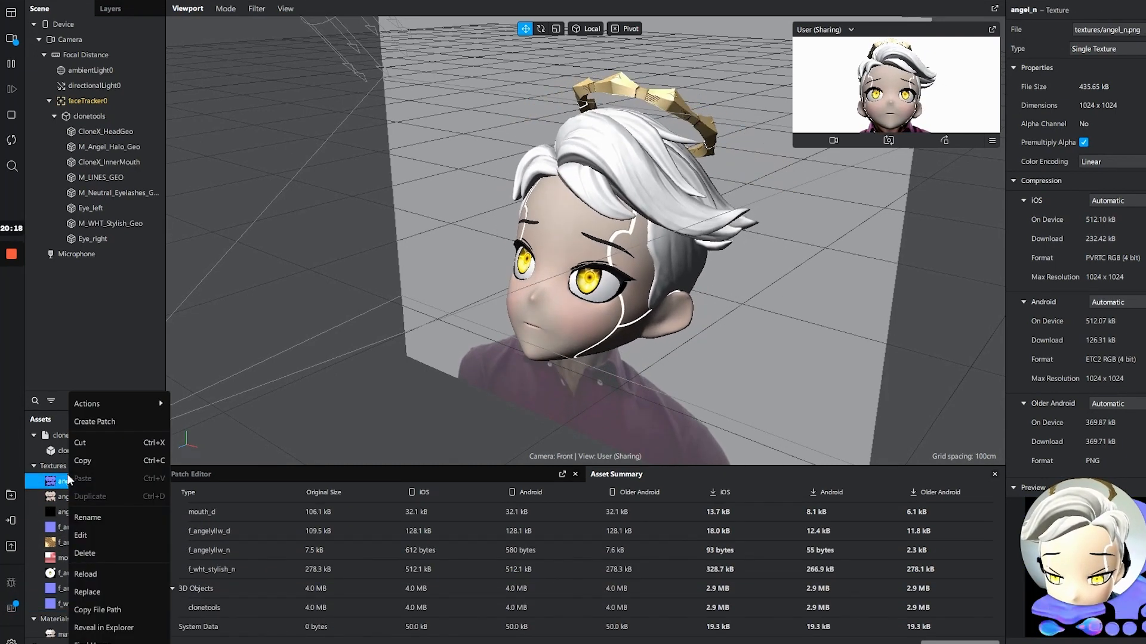
Look through the General, Simulator, Viewports, Shortcuts and AR Library preferences, then close them without changes
left_click(37, 1)
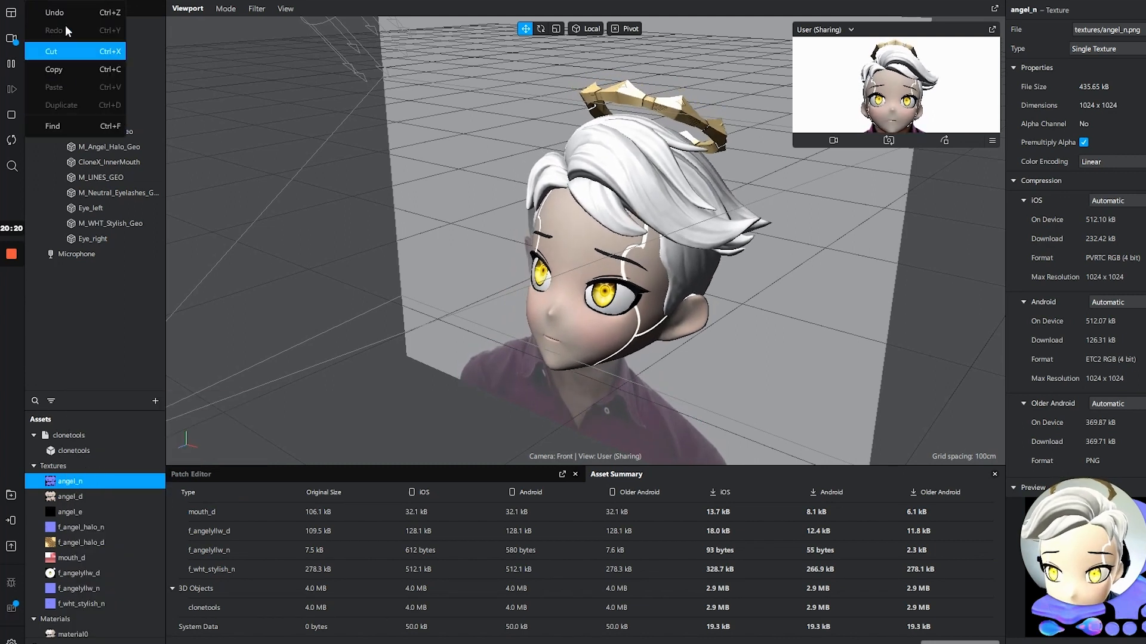
mouse_move(65, 1)
mouse_move(15, 1)
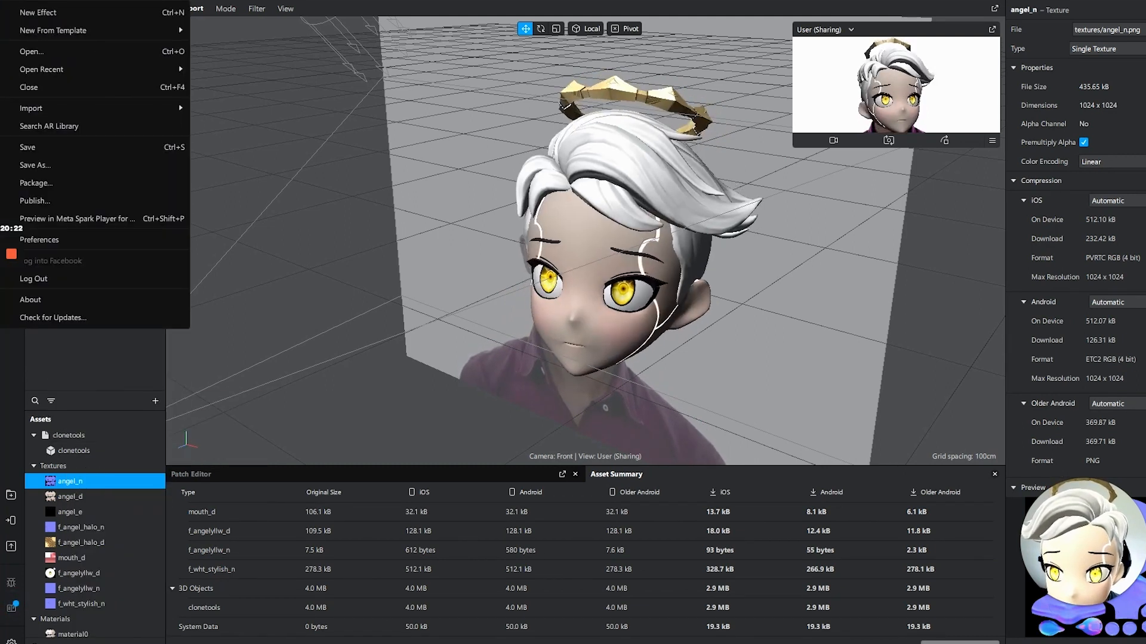
left_click(55, 239)
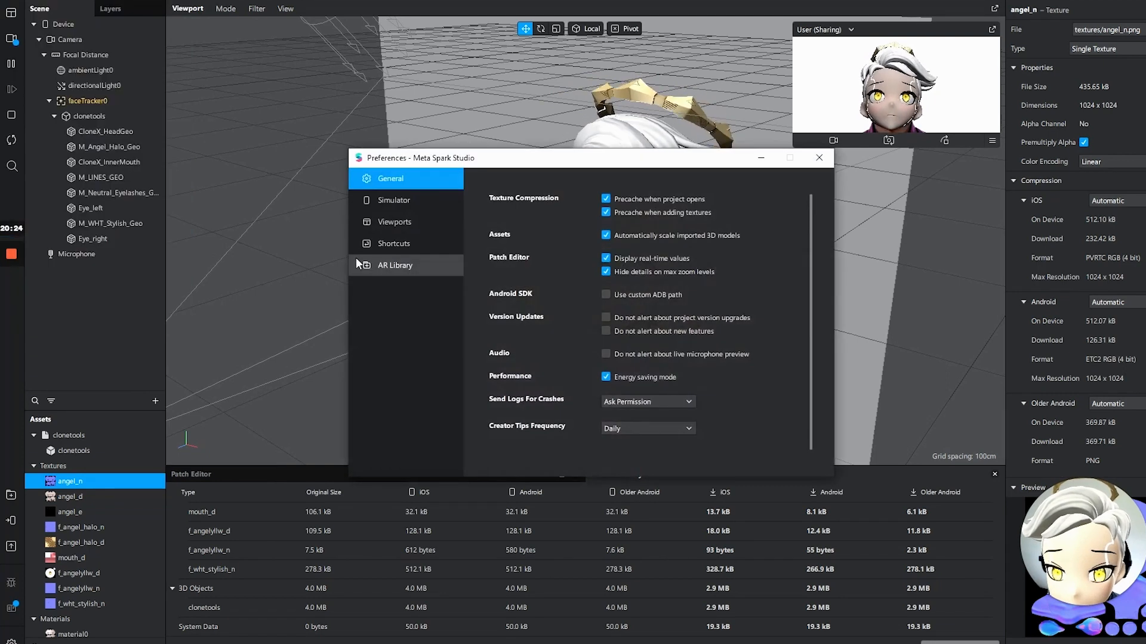
left_click(429, 203)
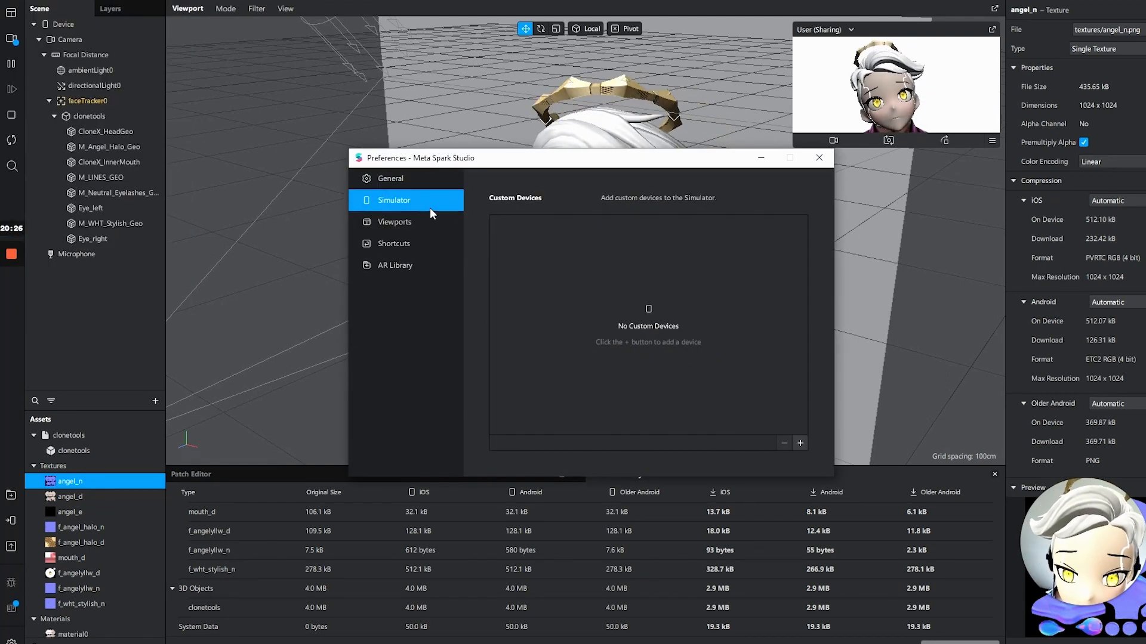
left_click(402, 178)
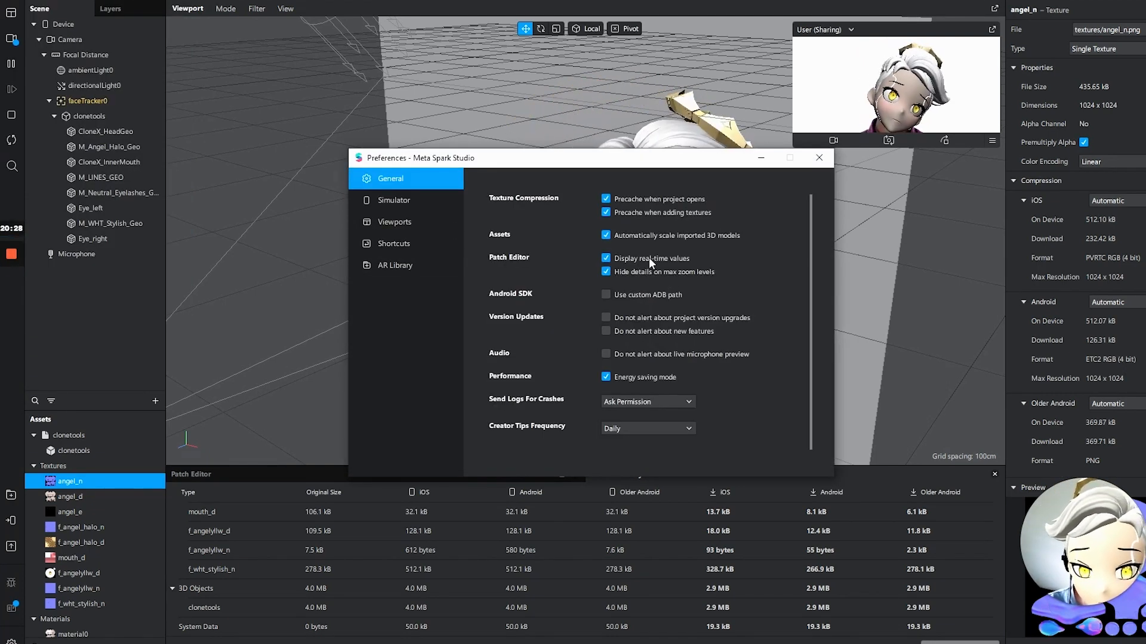
left_click(400, 203)
left_click(398, 227)
left_click(406, 244)
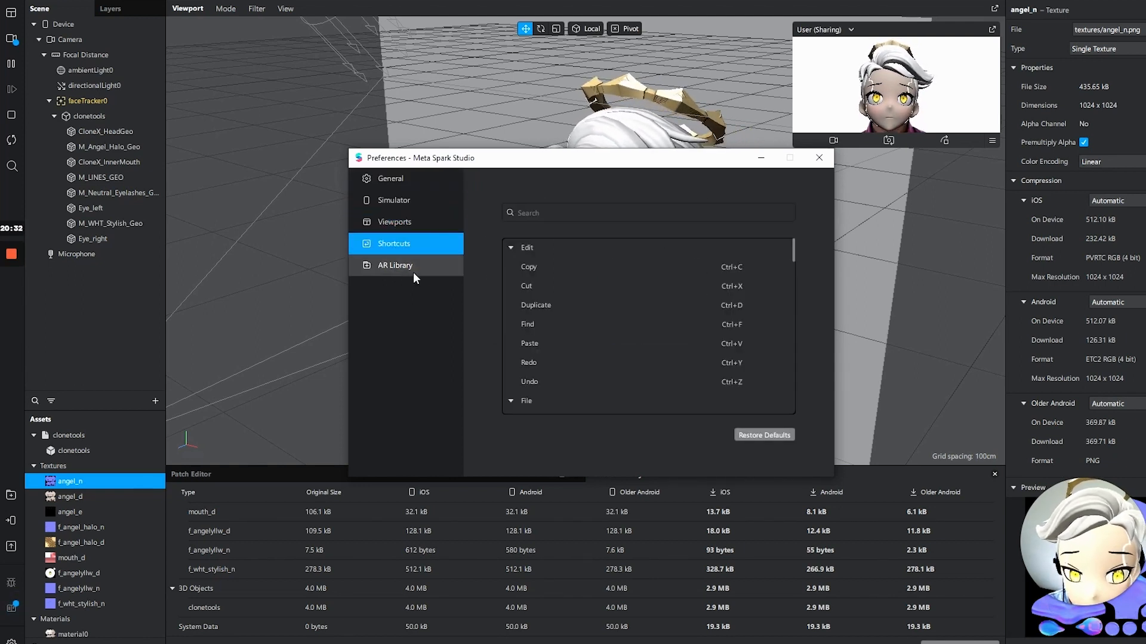
left_click(411, 263)
left_click(412, 201)
left_click(391, 179)
left_click(819, 156)
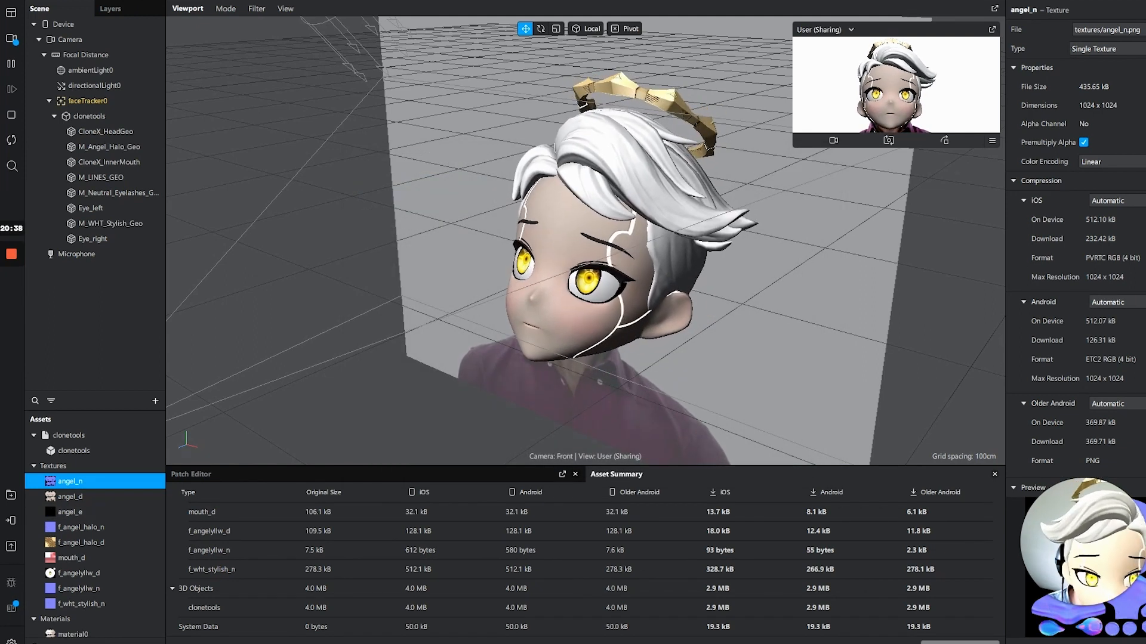
Examine the angel_n texture's compression settings, formats and maximum resolutions for iOS, Android and Older Android
scroll(1062, 227, "down", 3)
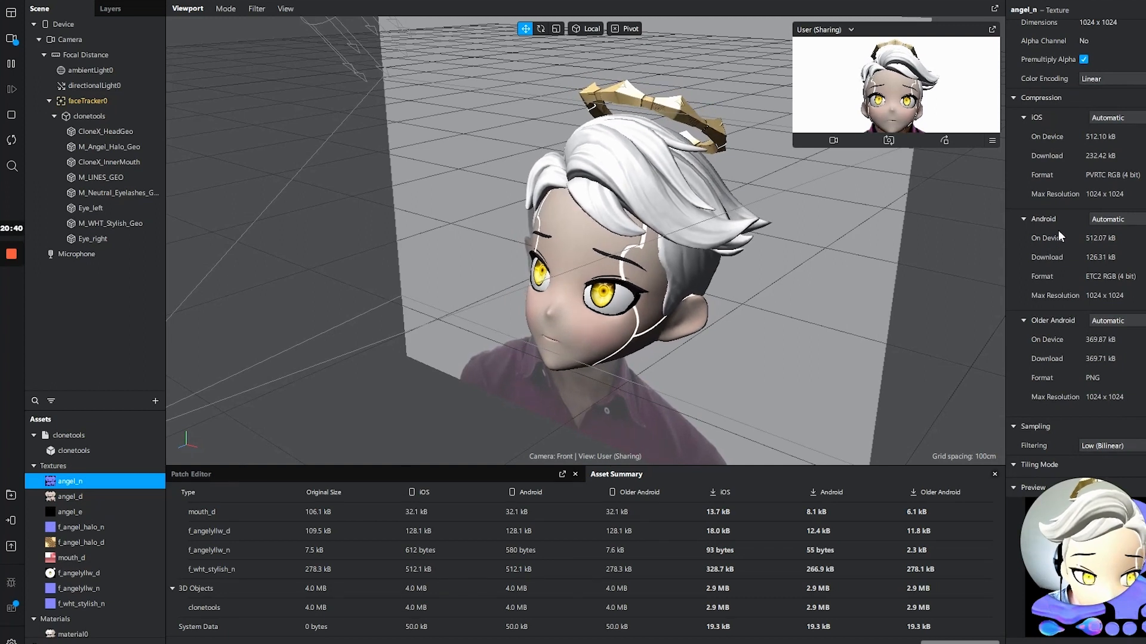
scroll(1059, 231, "down", 3)
scroll(1070, 184, "up", 2)
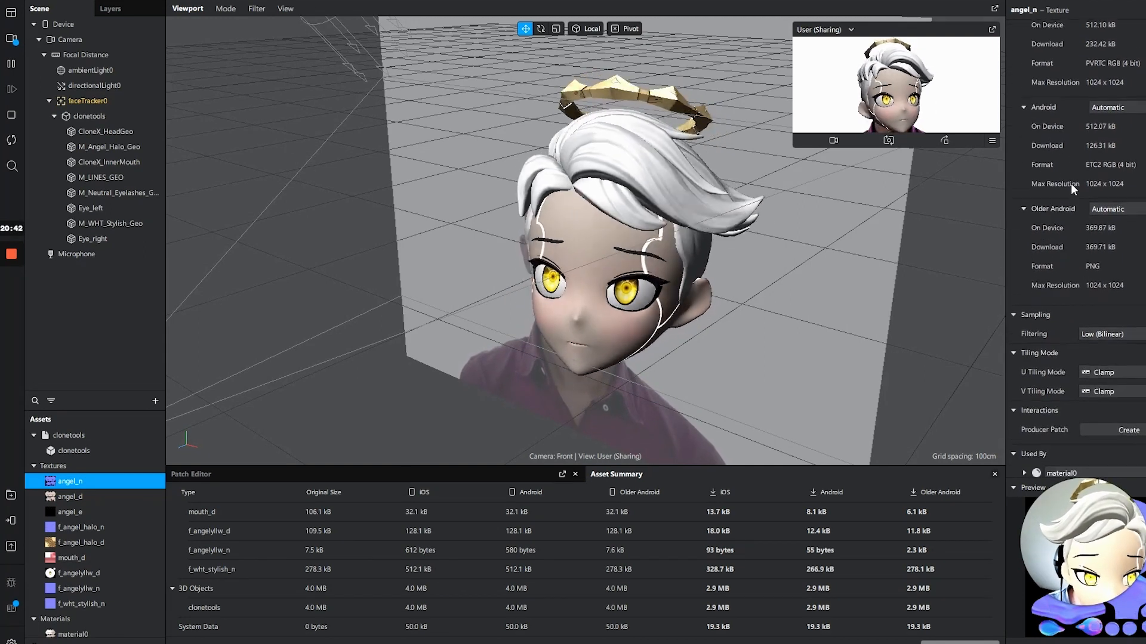
scroll(1074, 182, "up", 3)
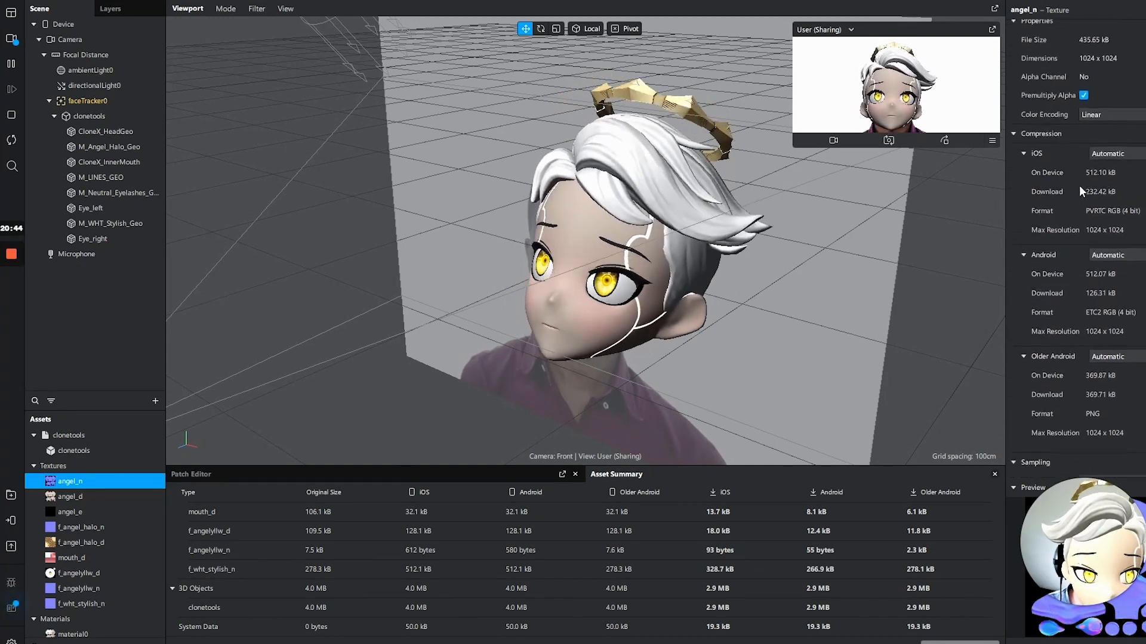
left_click(1100, 165)
left_click(1068, 164)
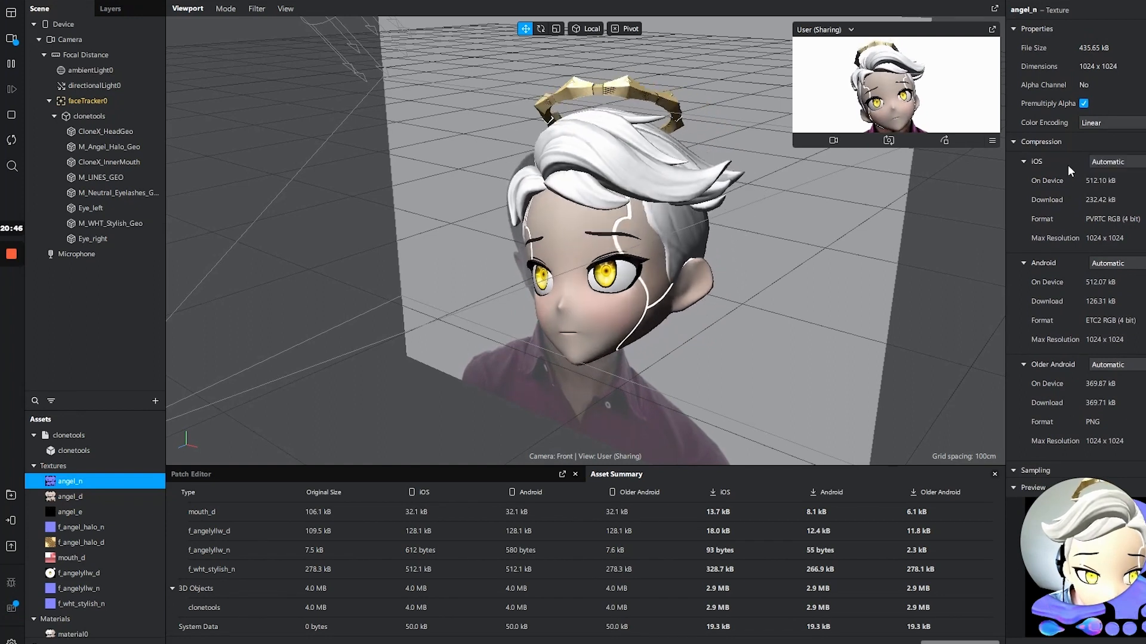
Inspect the properties of the textures from angel_e through f_angelyllw_n and recheck their sizes in the asset summary
left_click(94, 512)
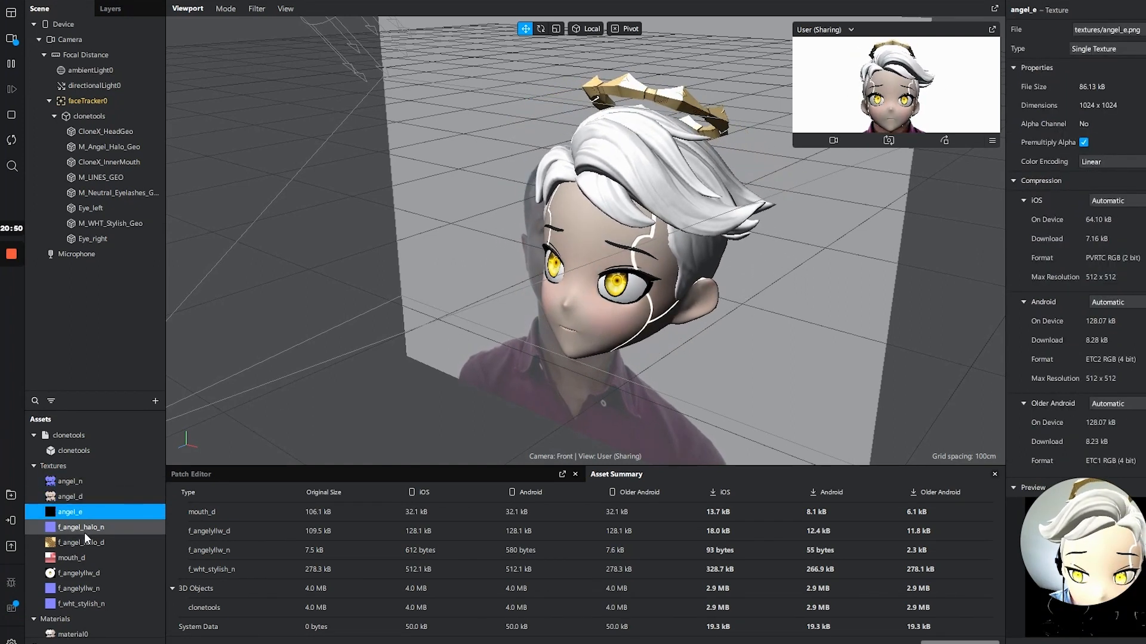
left_click(84, 532)
left_click(85, 542)
left_click(73, 563)
left_click(72, 573)
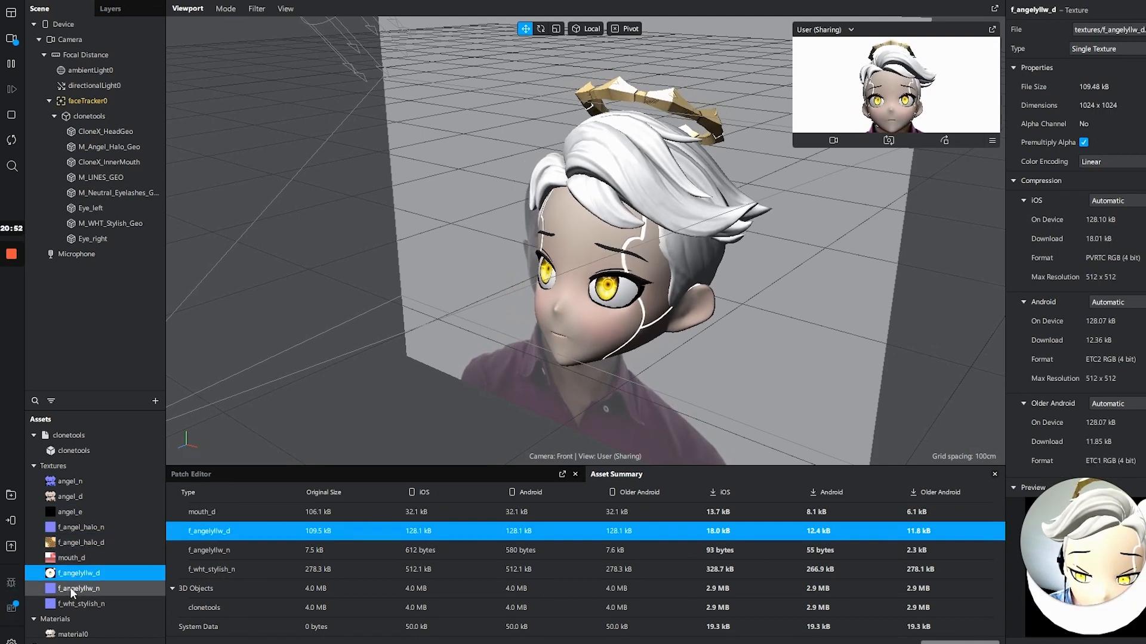
left_click(89, 588)
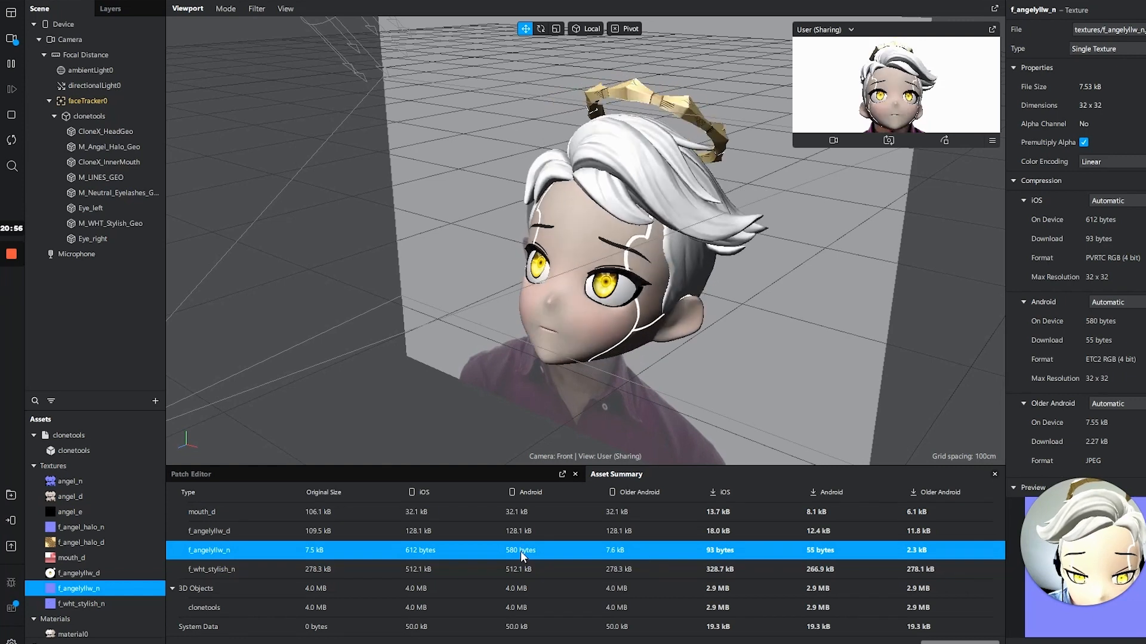
scroll(750, 549, "up", 3)
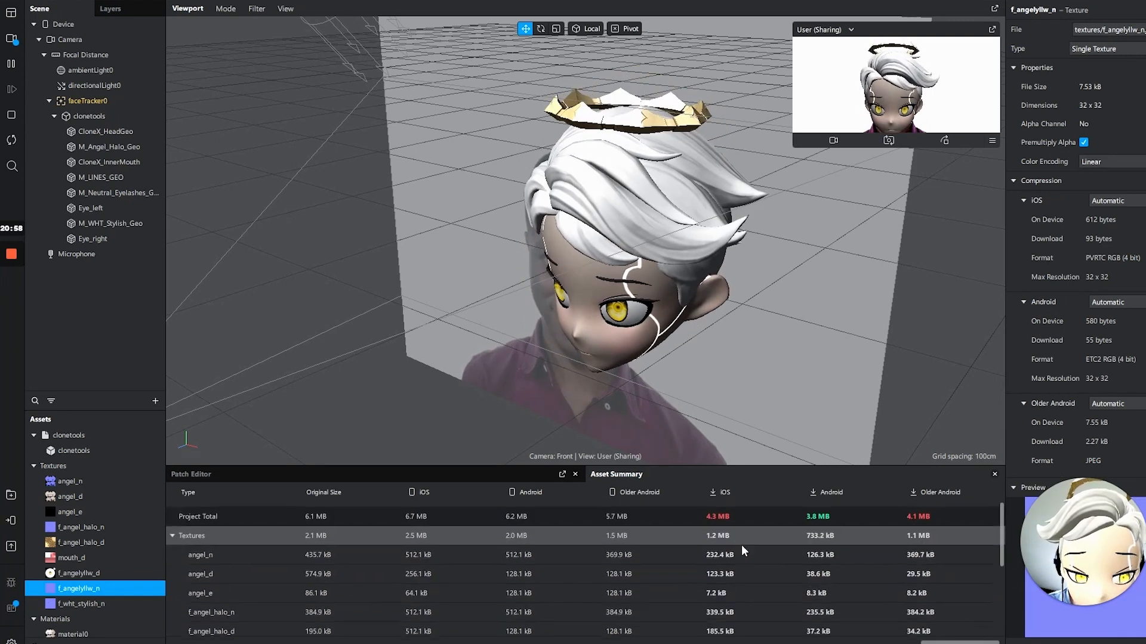
scroll(750, 532, "down", 3)
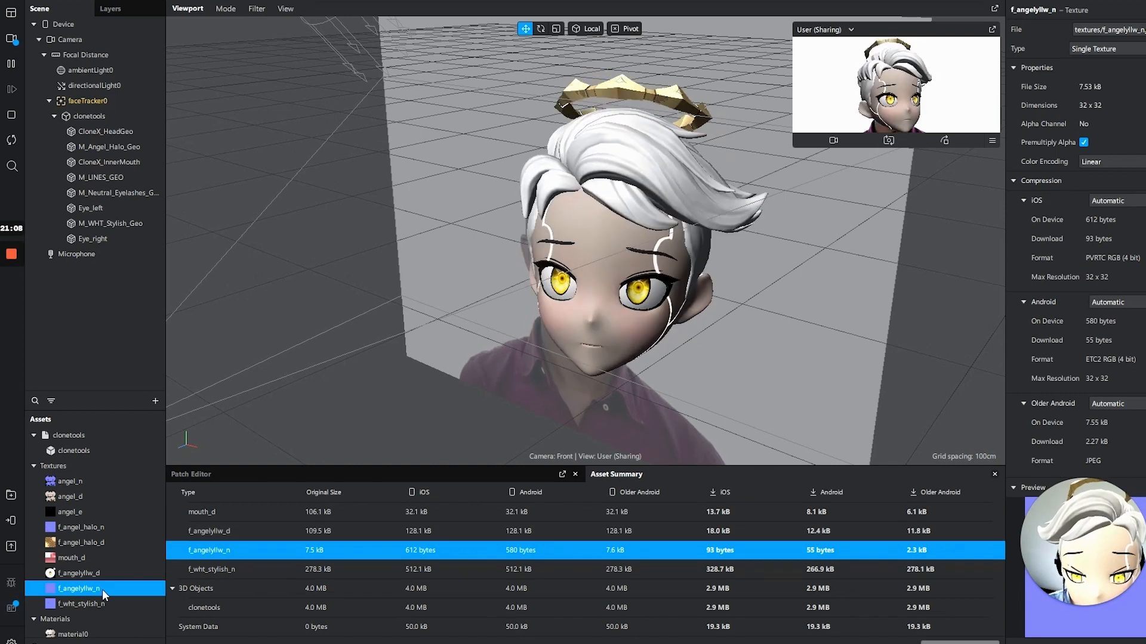
Inspect the left eye object and material4, then review the project for remaining unused assets
left_click(105, 209)
scroll(71, 609, "down", 2)
scroll(76, 620, "down", 1)
left_click(77, 621)
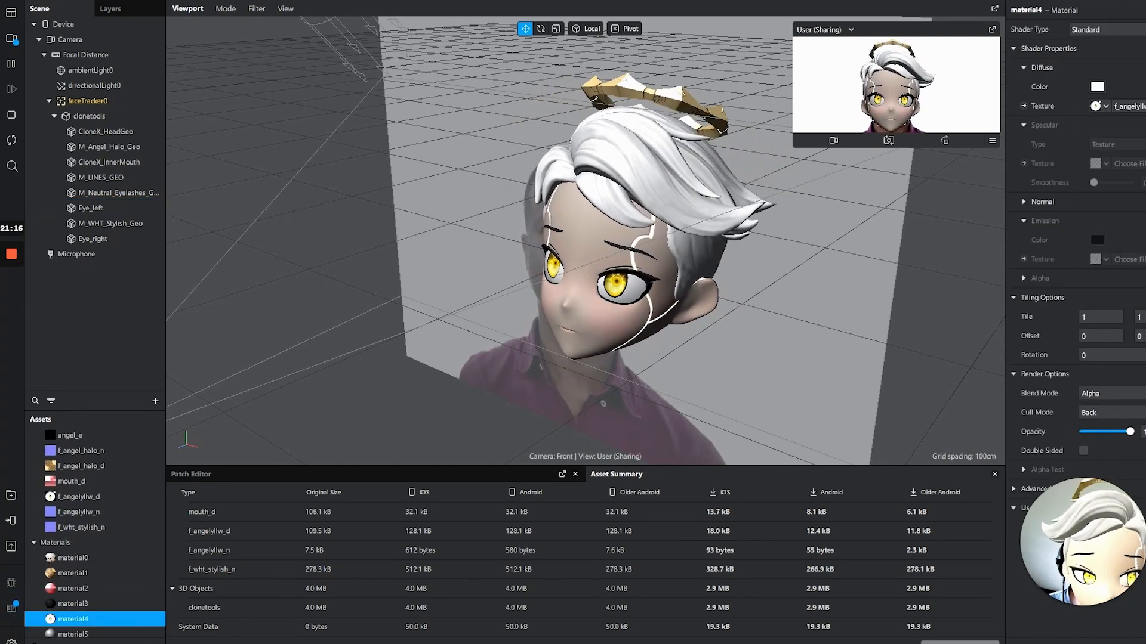
left_click(945, 643)
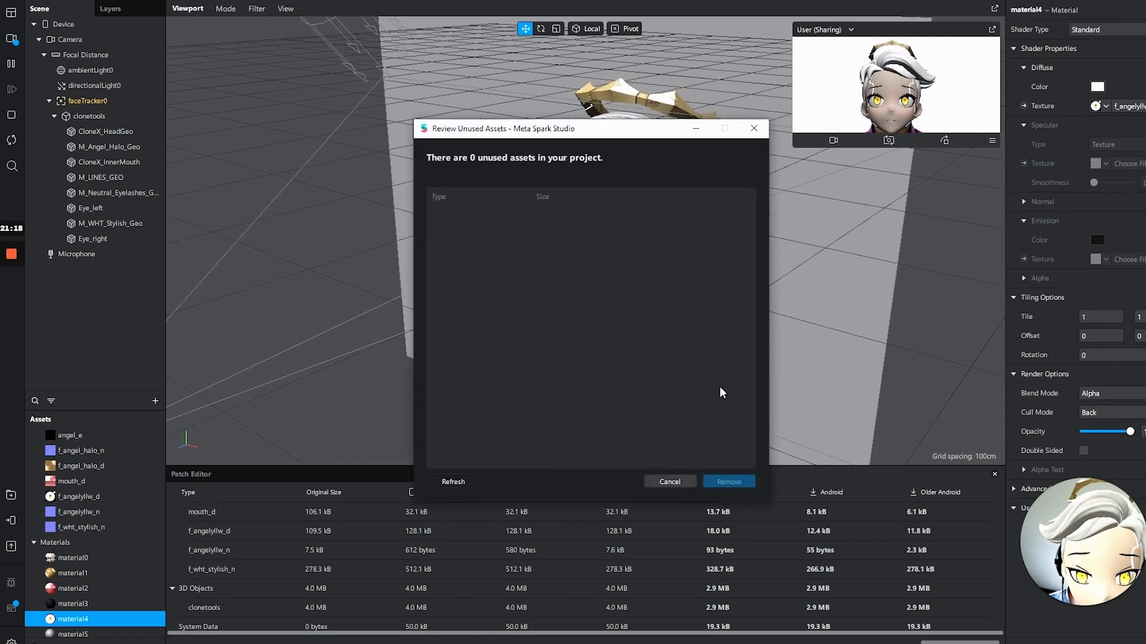
Close the unused-assets review and clear the f_angelyllw_n normal texture from material4
left_click(766, 133)
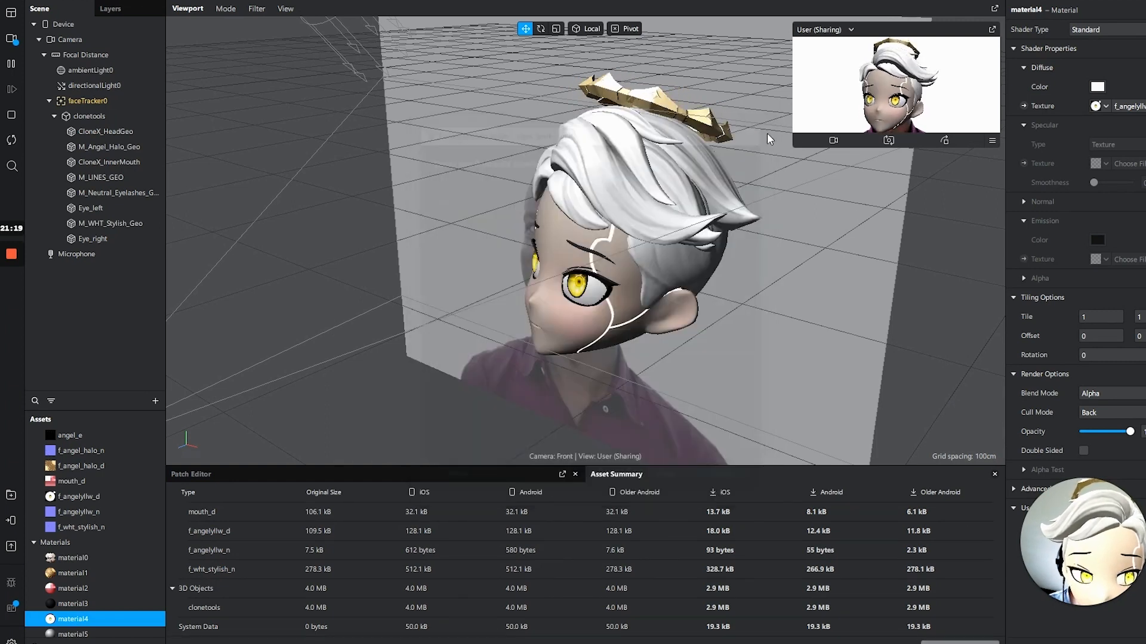
left_click(1024, 201)
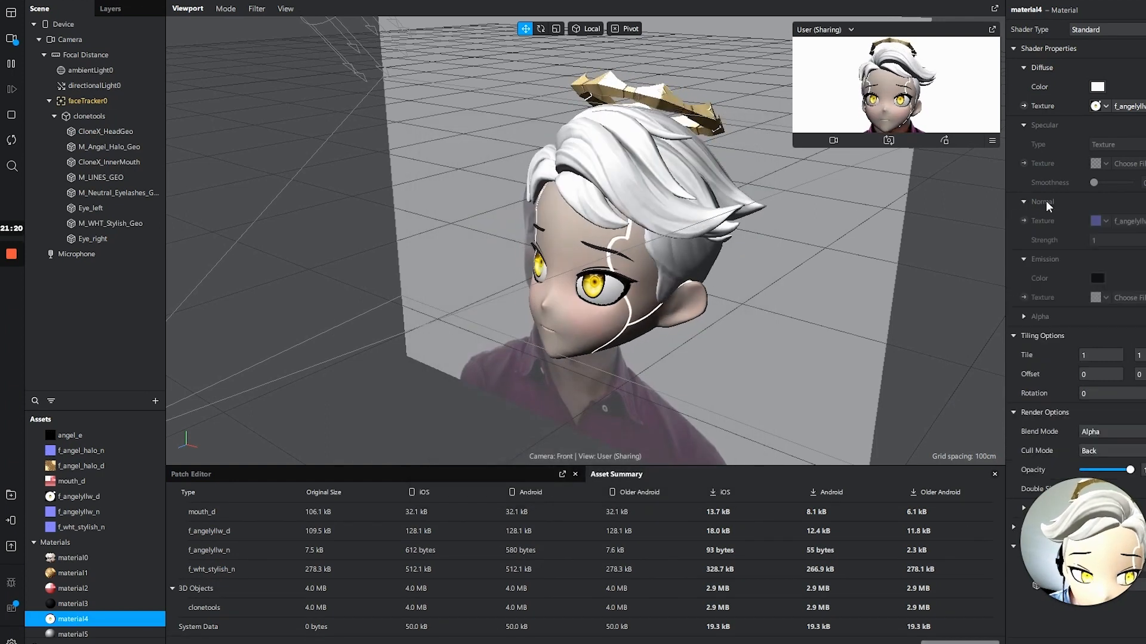
left_click(1104, 222)
left_click(1111, 443)
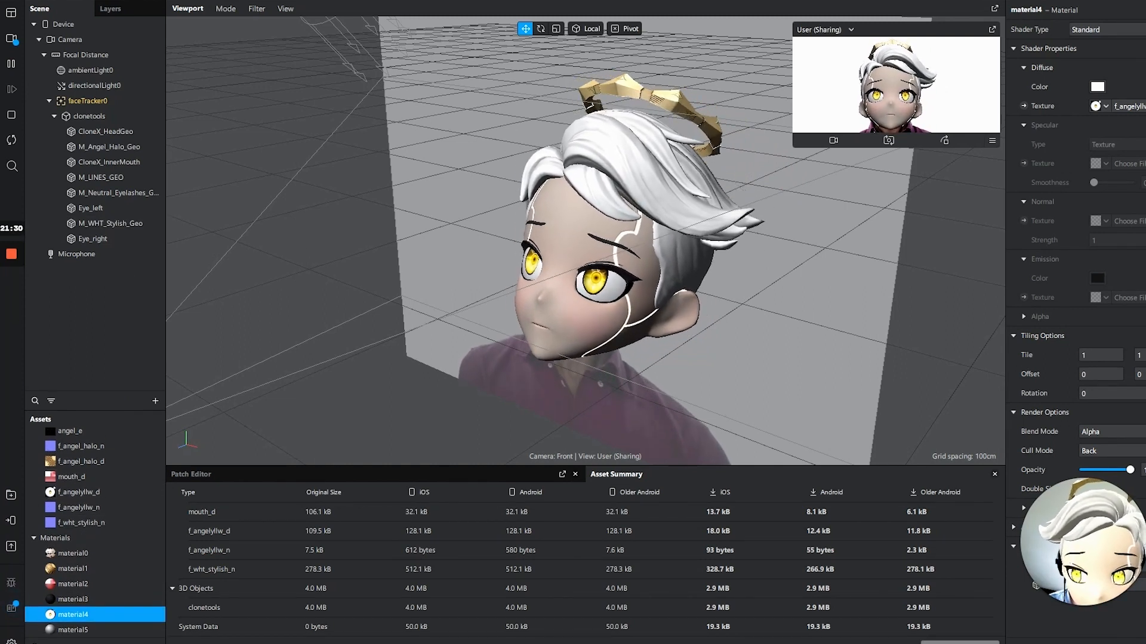
Examine the f_wht_stylish_n and f_angel_halo_n textures and compare their download sizes in the asset summary
scroll(531, 555, "up", 5)
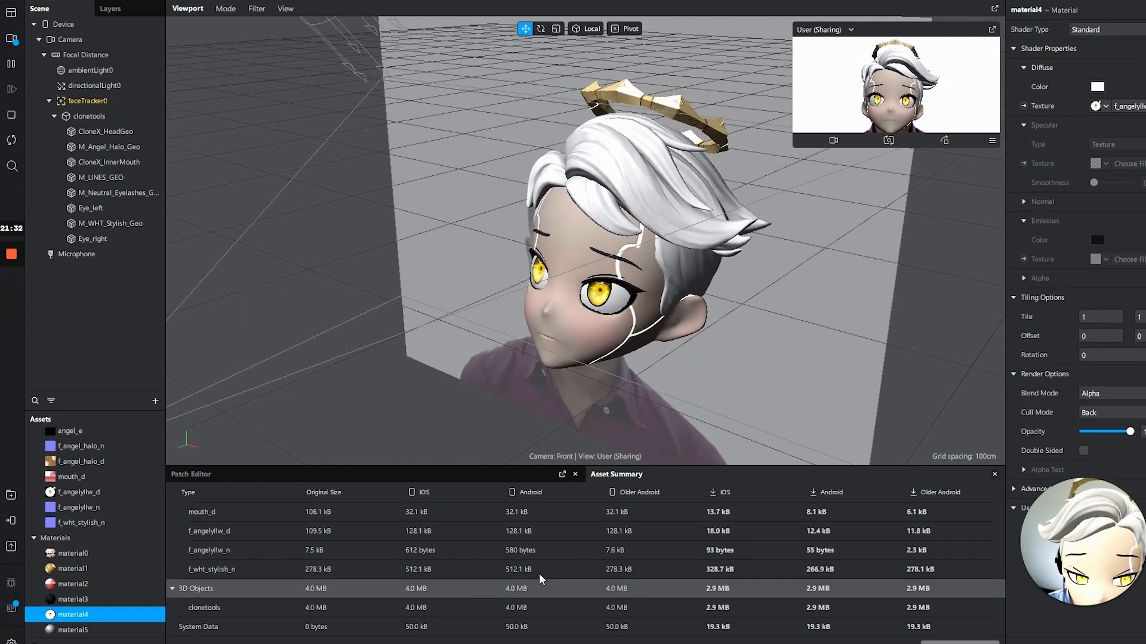
scroll(531, 555, "down", 5)
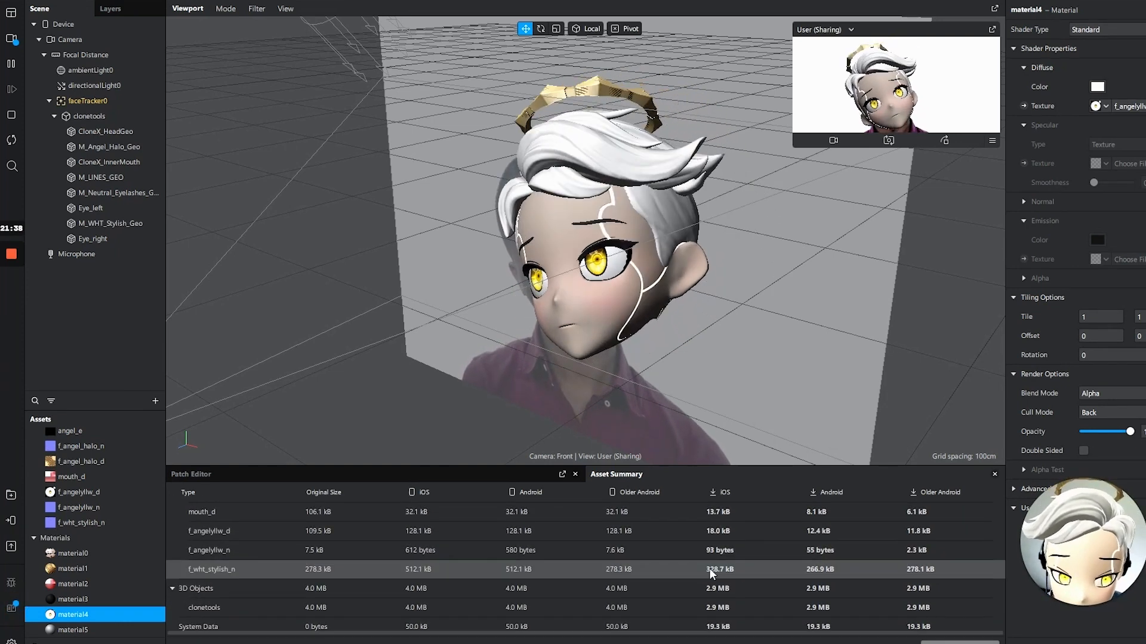
left_click(714, 568)
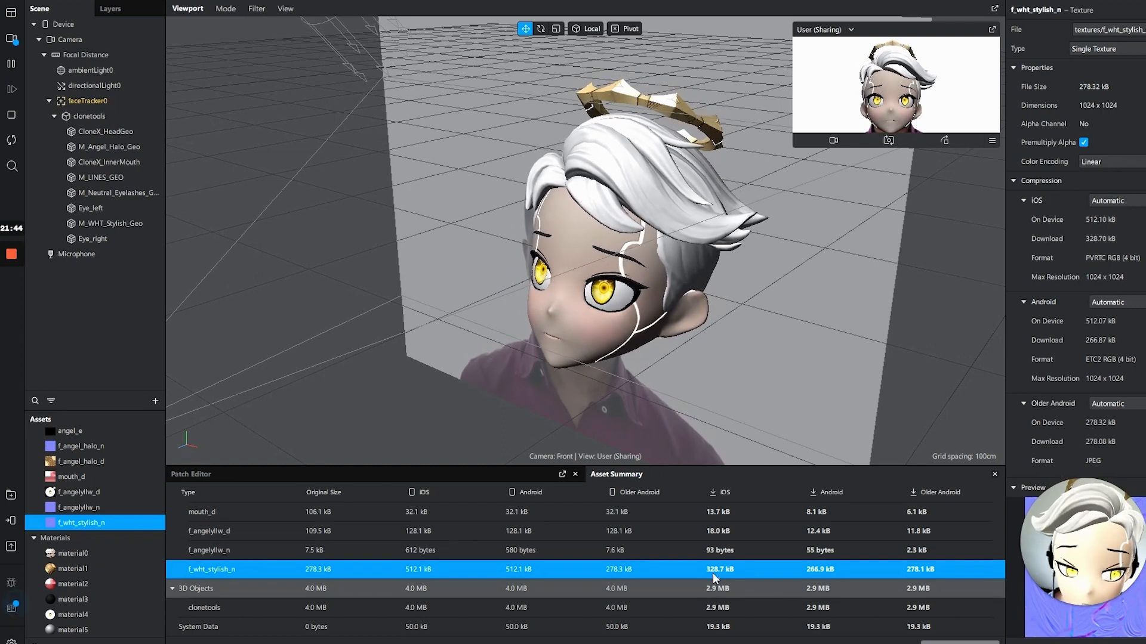
scroll(729, 549, "up", 3)
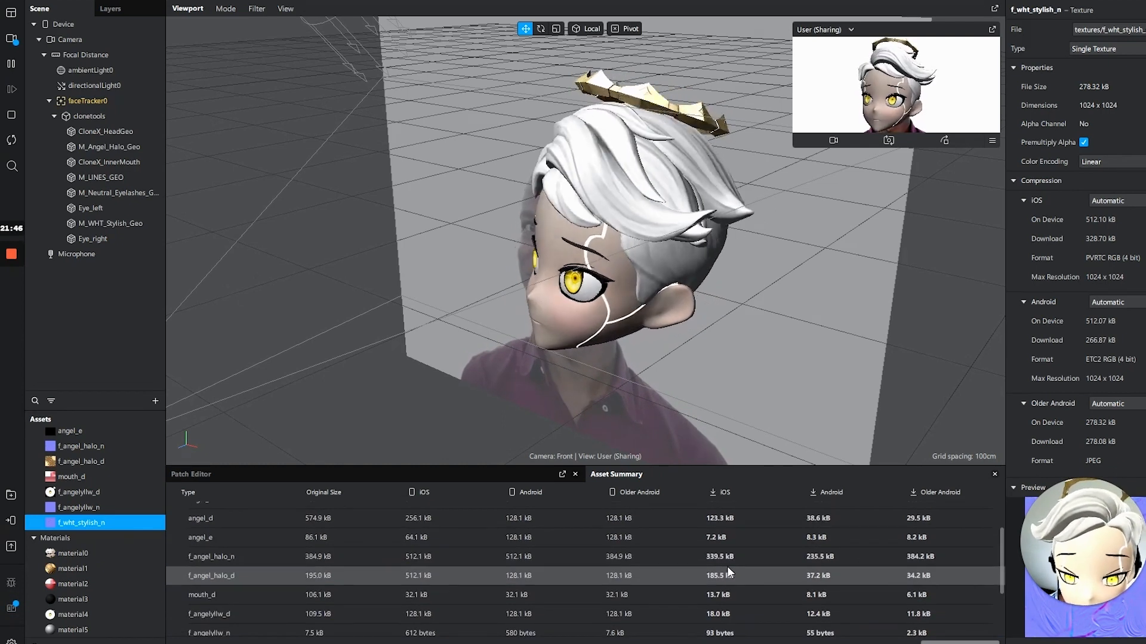
left_click(739, 549)
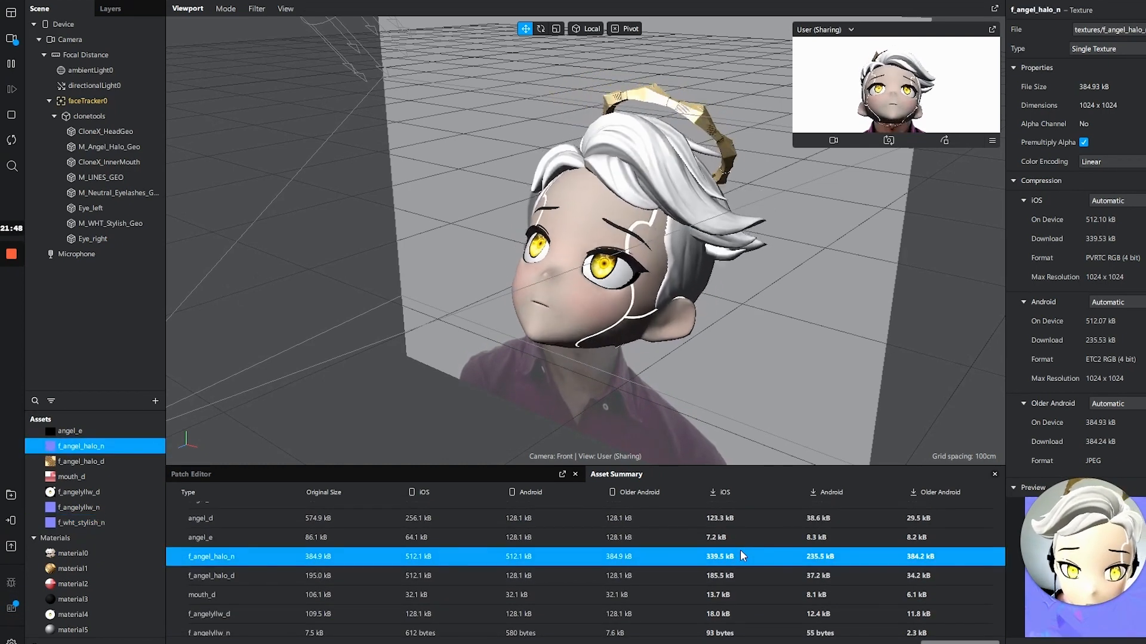
scroll(742, 555, "up", 3)
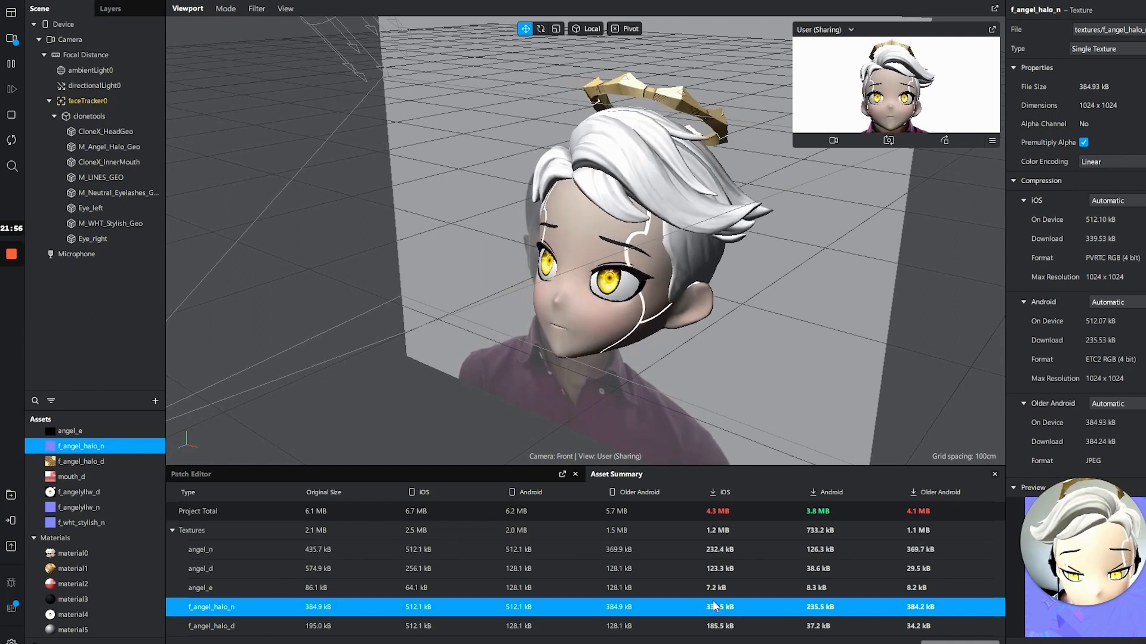
Identify the material of M_Angel_Halo_Geo and clear the f_angel_halo_n normal texture from that material, material1
left_click(110, 148)
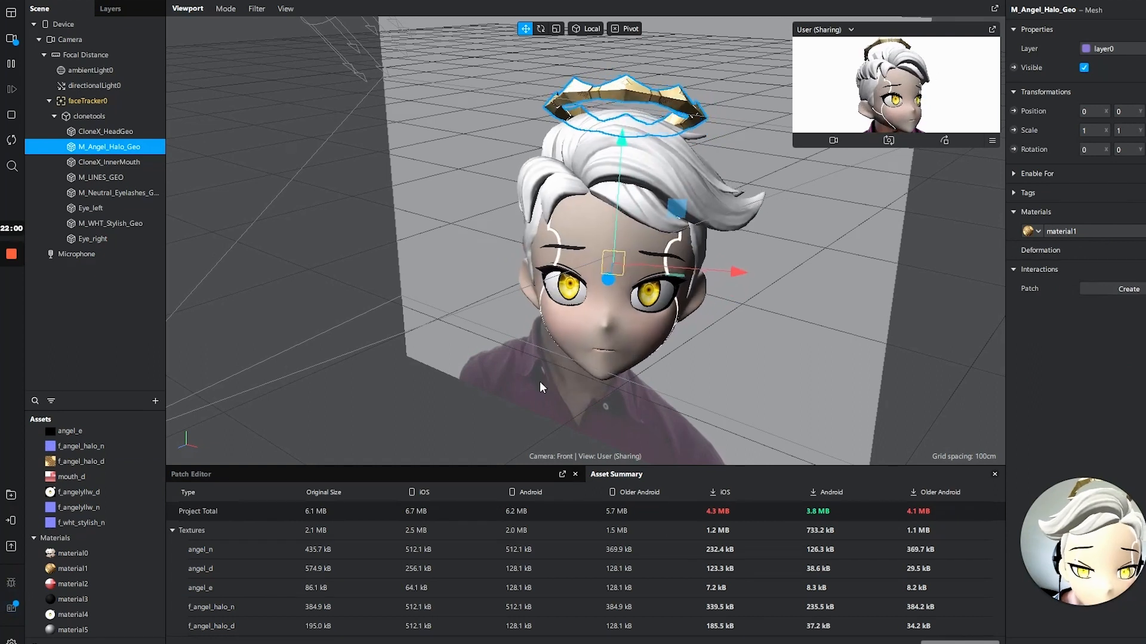
left_click(78, 569)
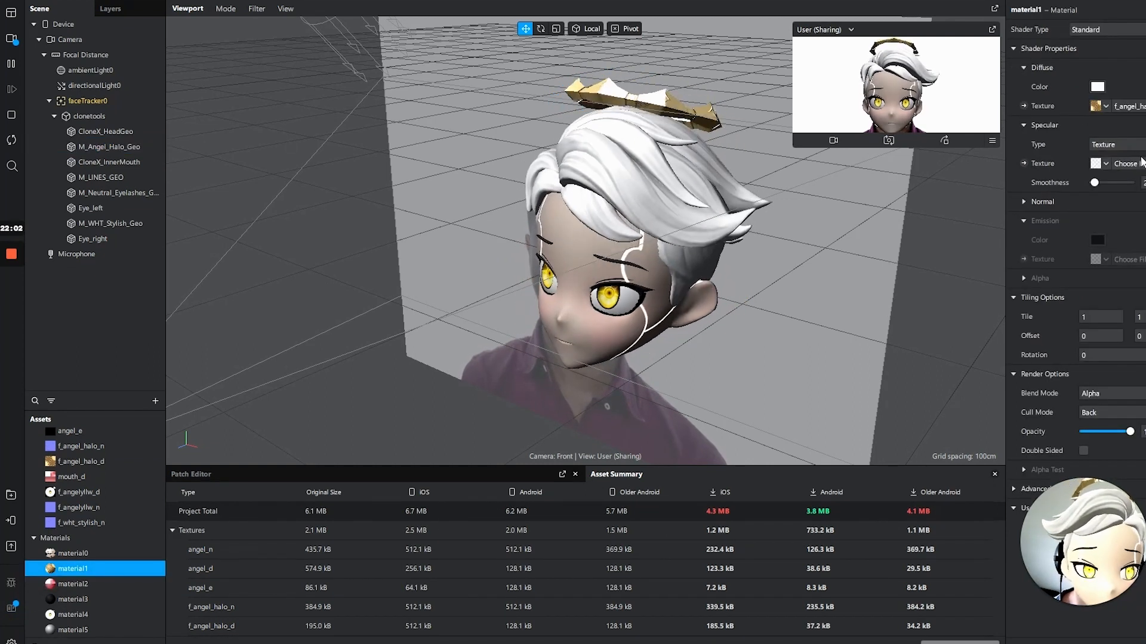
left_click(1023, 202)
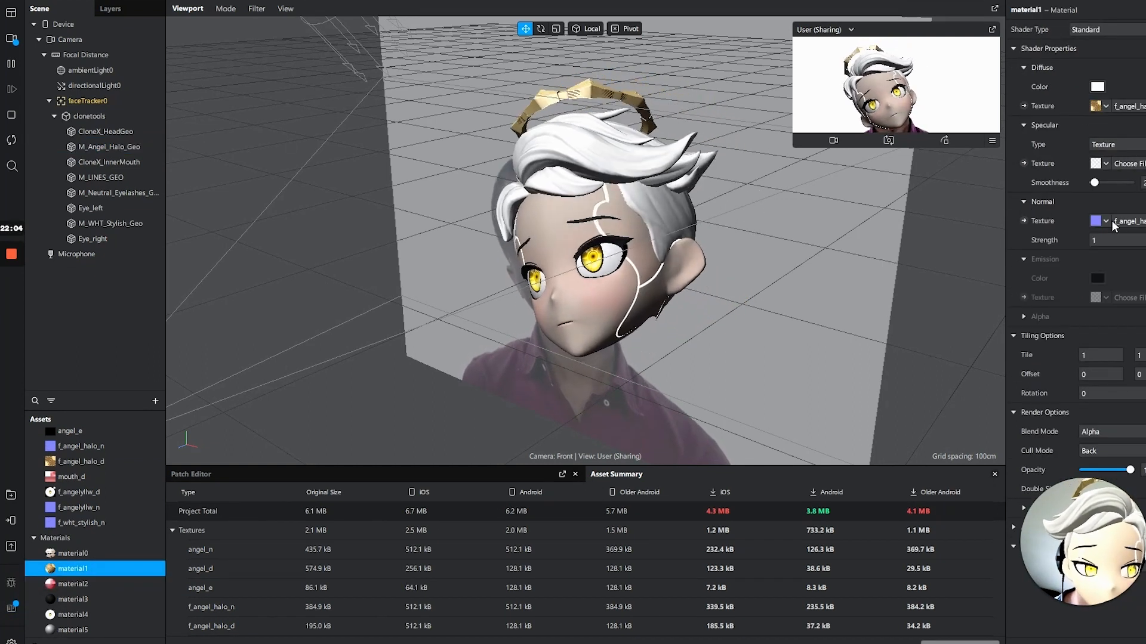
left_click(1104, 221)
left_click(1109, 445)
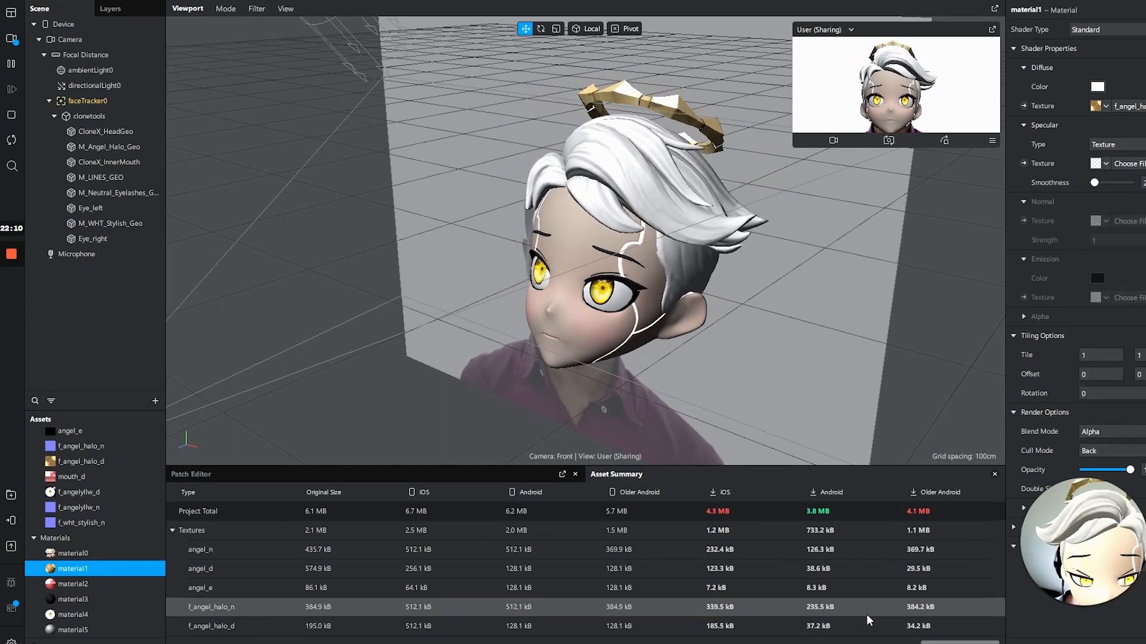
Review the project for unused assets, cancel the review without removing anything, and save the project
left_click(959, 643)
left_click(677, 483)
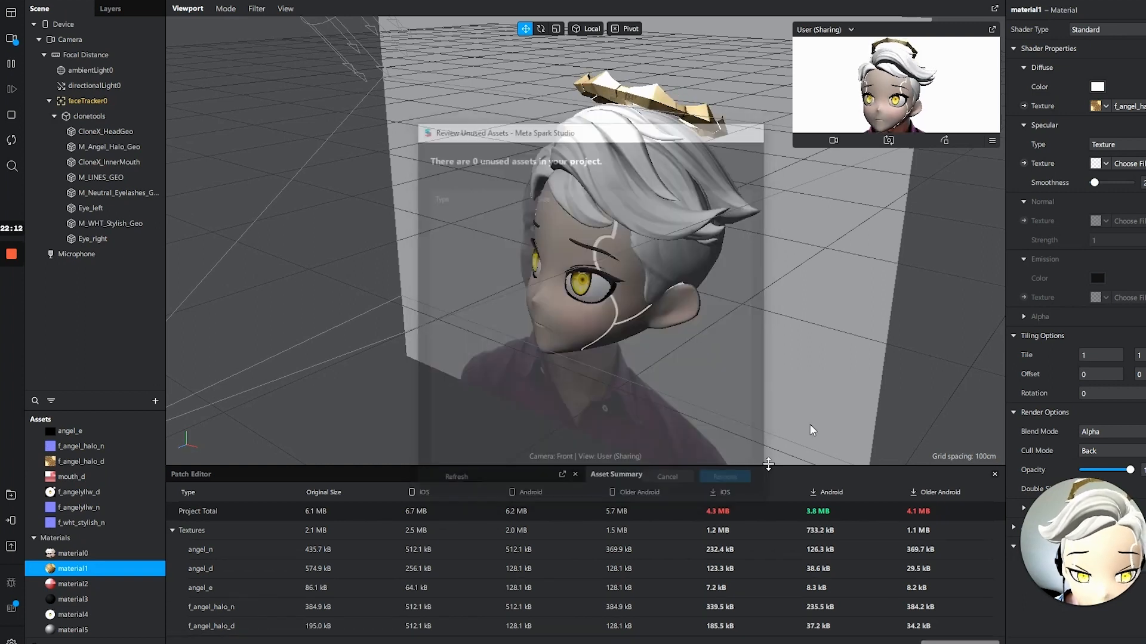
left_click(10, 1)
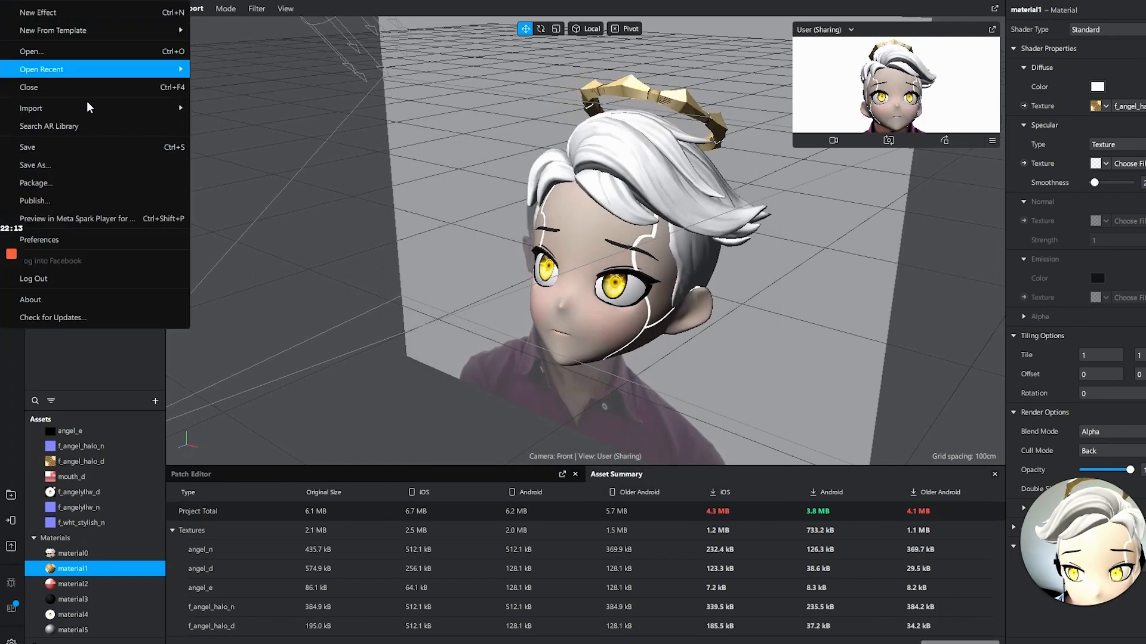
left_click(79, 148)
Create a new effect, maximize its window and reopen the saved Untitled.arproj from the recent projects
left_click(33, 0)
mouse_move(19, 1)
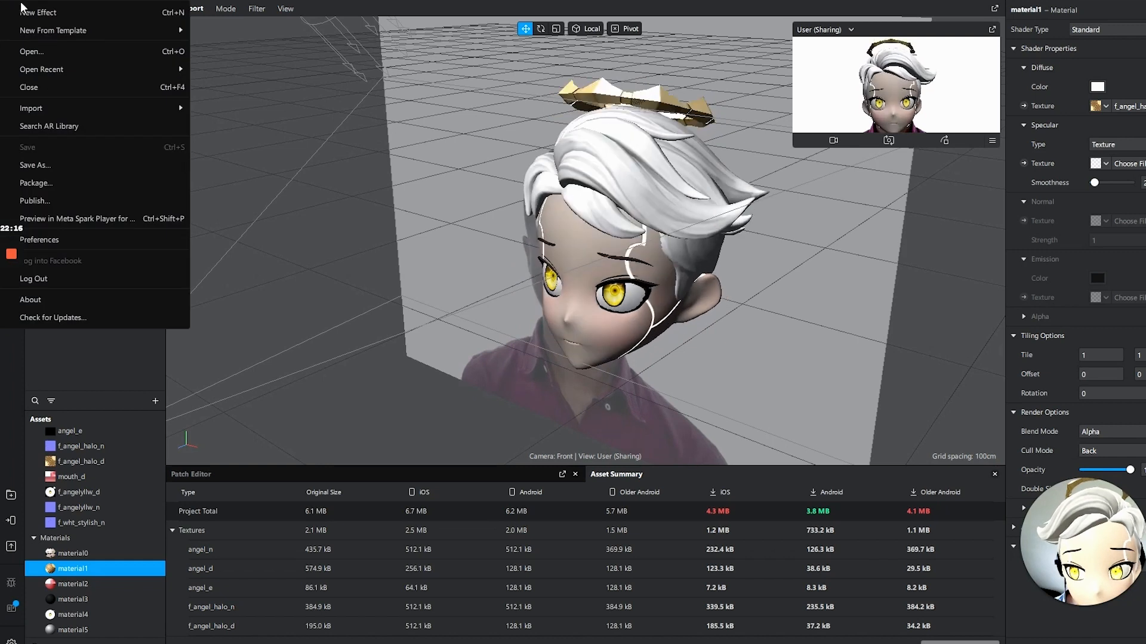
key("ctrl+n")
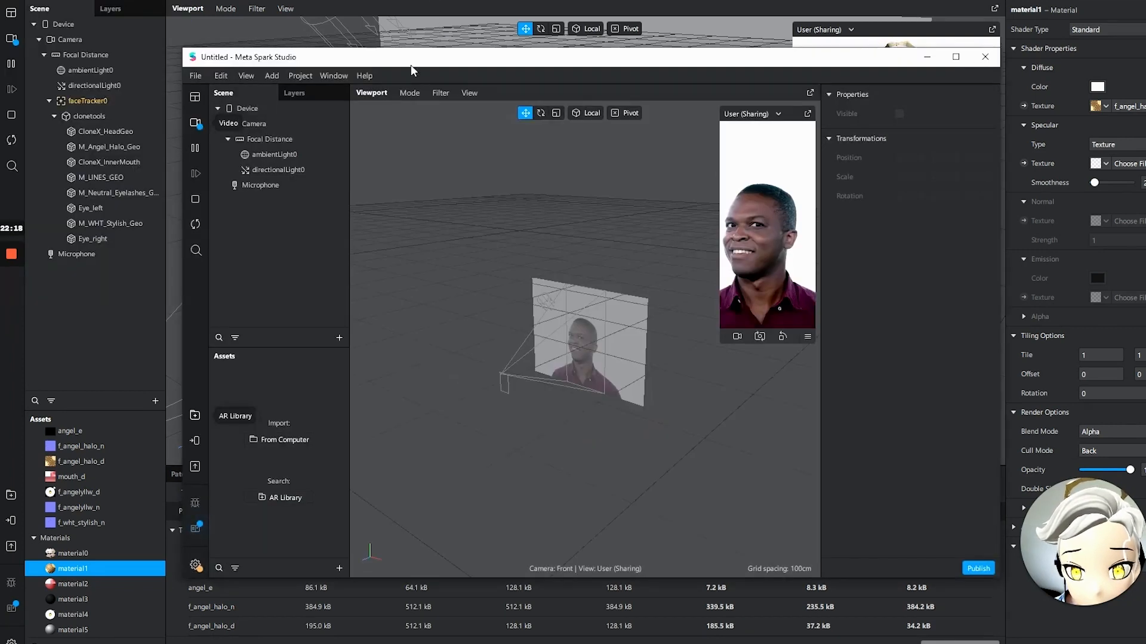
double_click(871, 60)
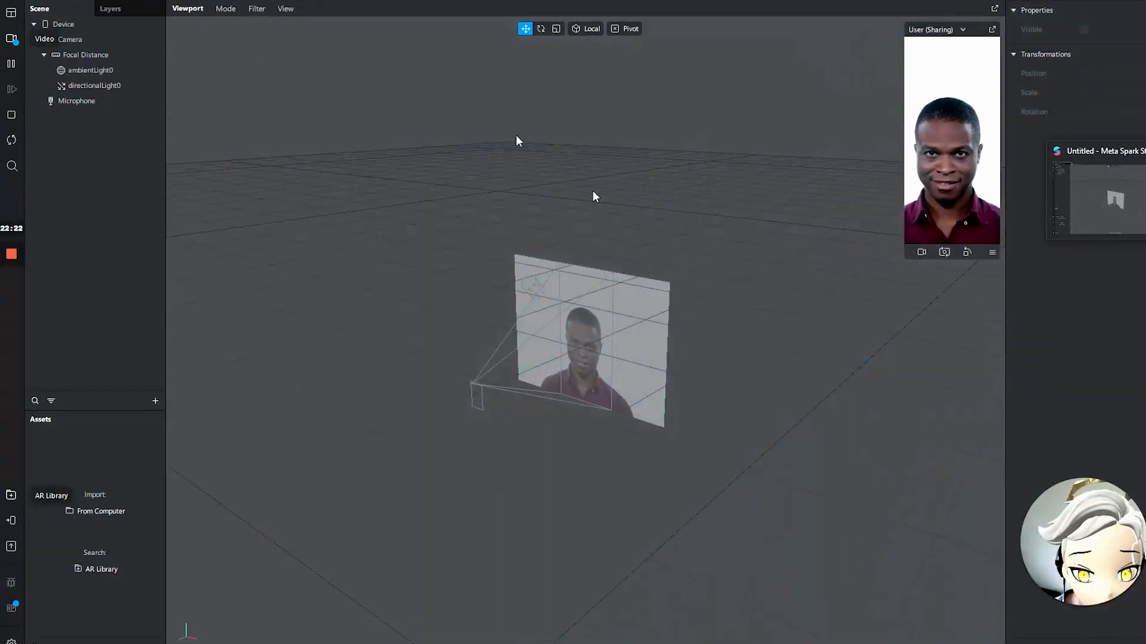
left_click(12, 1)
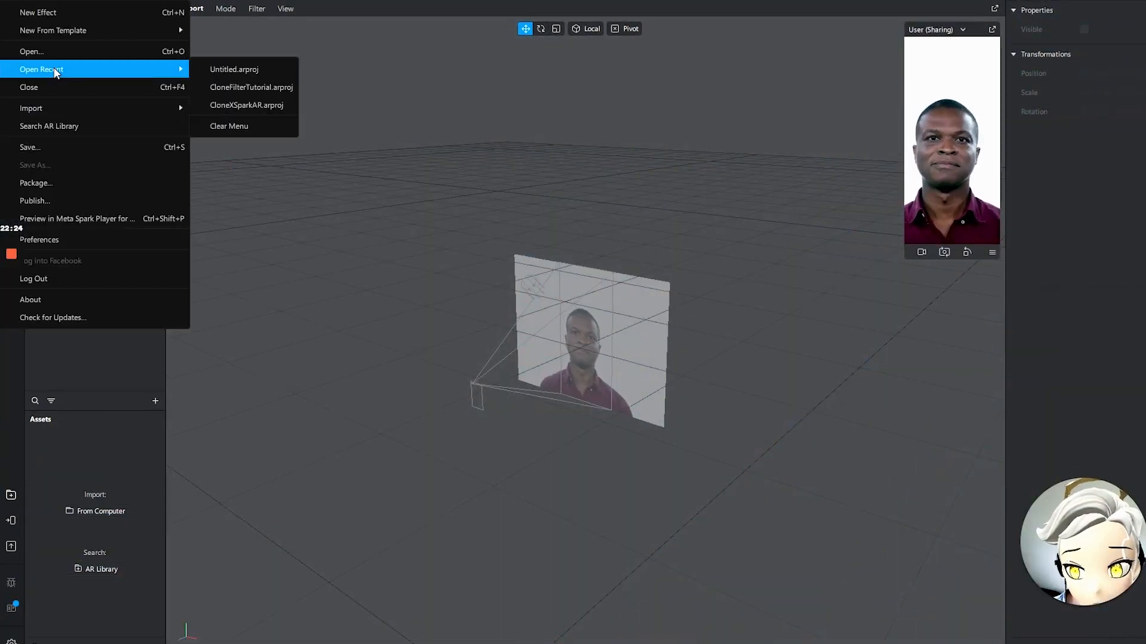
mouse_move(130, 74)
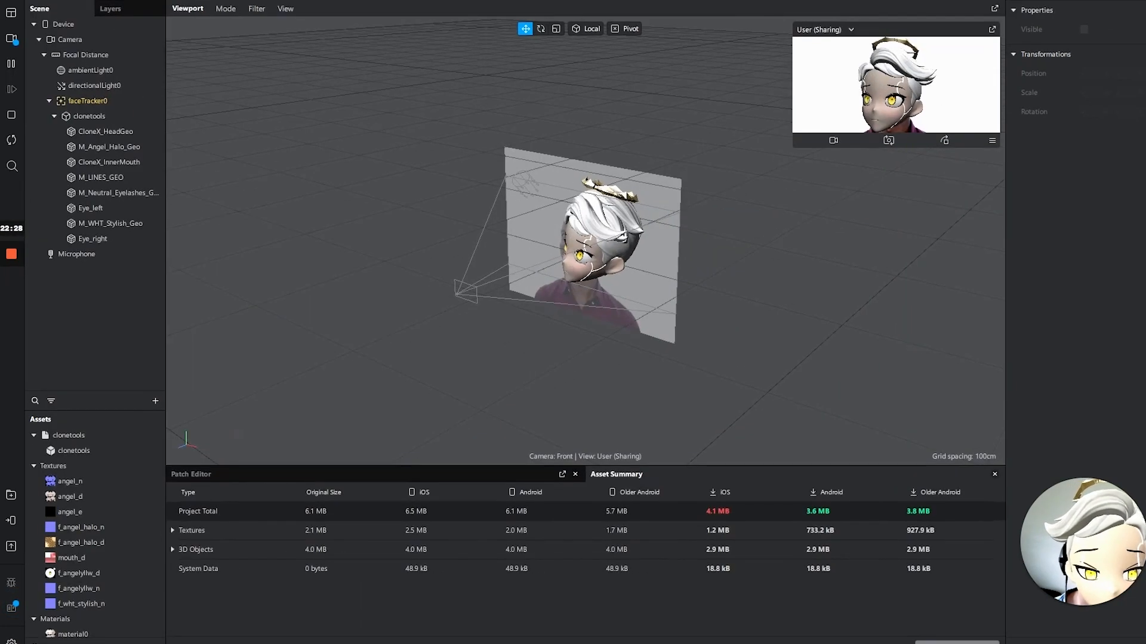
mouse_move(1144, 189)
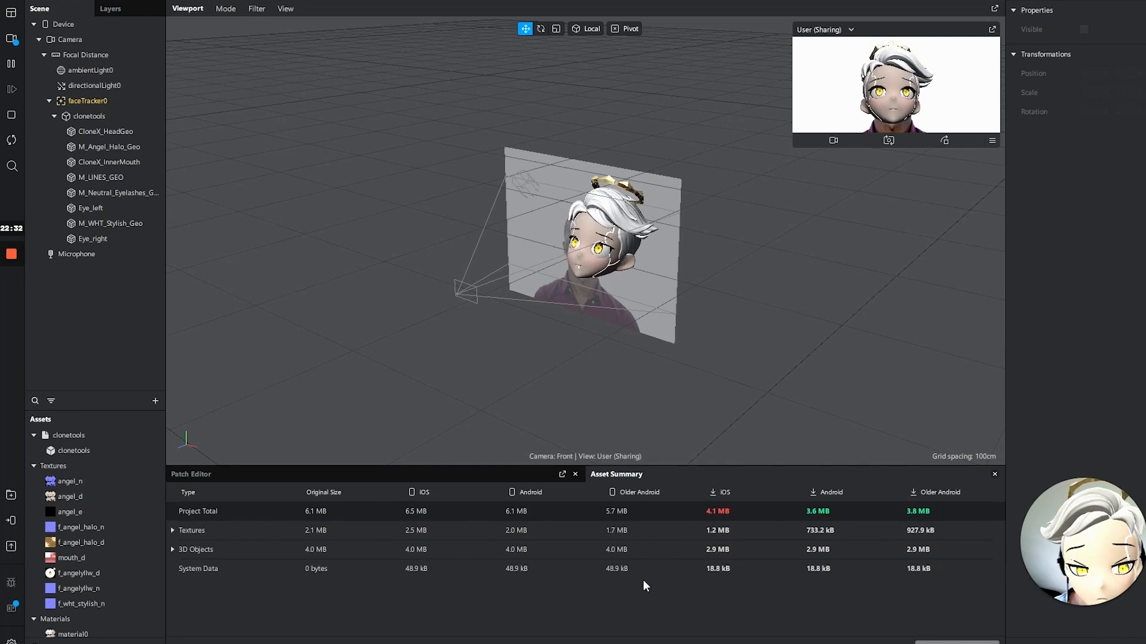
Remove the unused textures f_angel_halo_n and f_angelyllw_n from the project through the unused-assets review
scroll(91, 547, "down", 1)
left_click(968, 642)
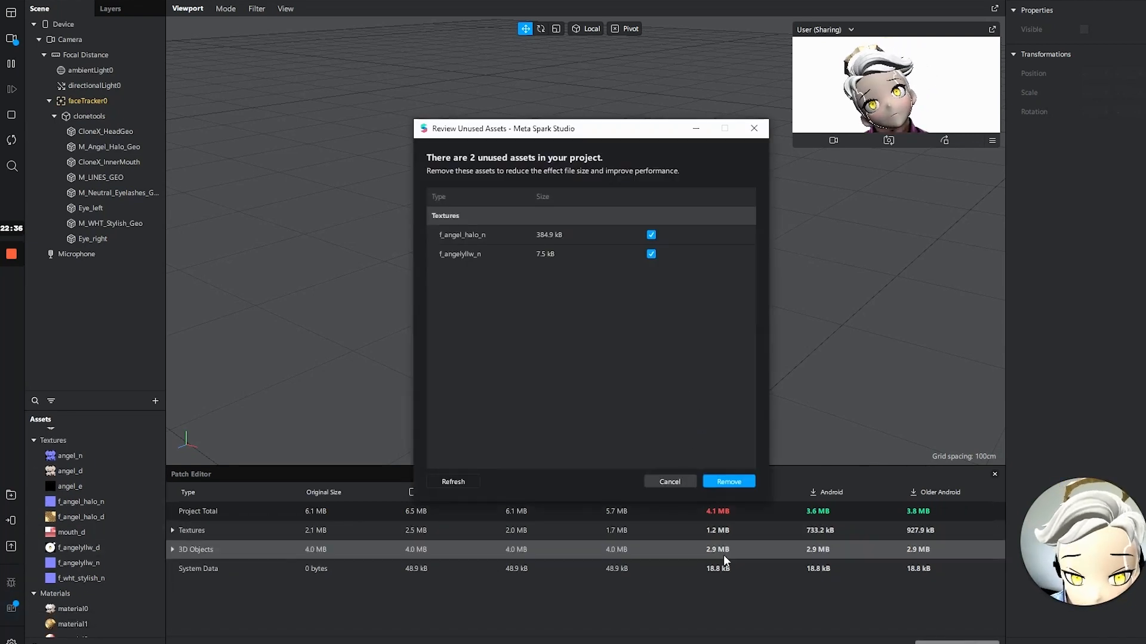
left_click(729, 481)
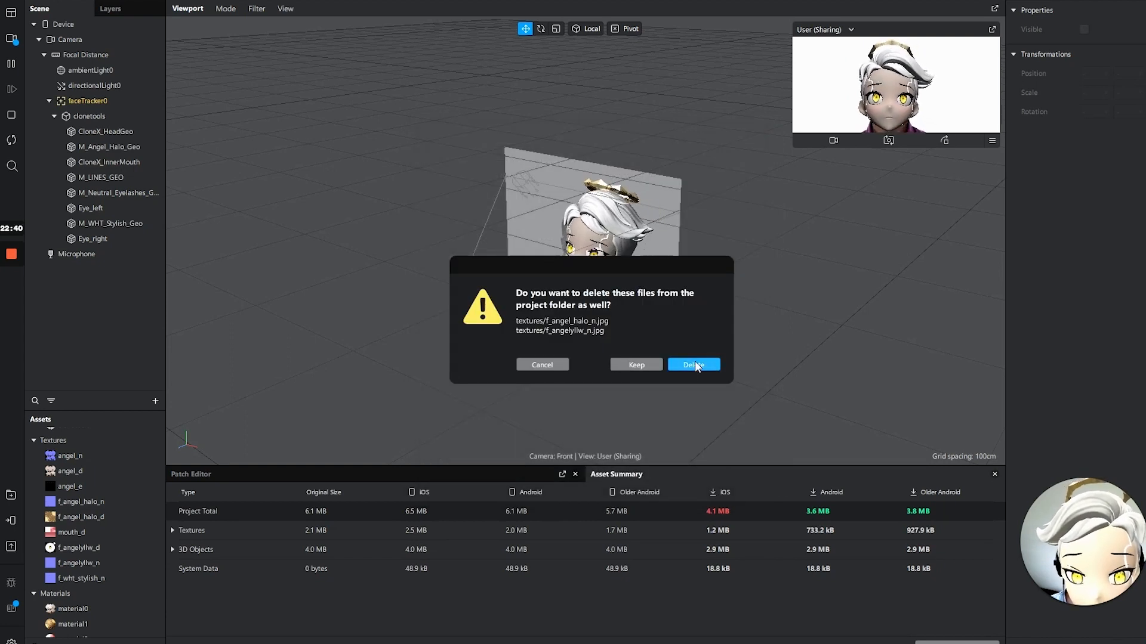
left_click(620, 360)
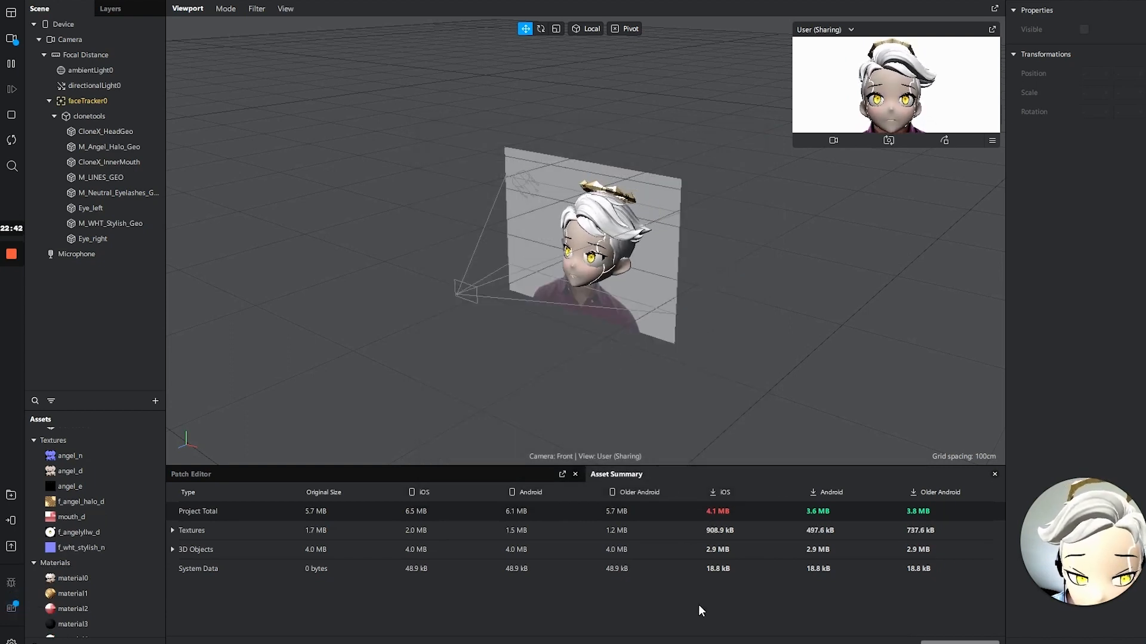
Sort the asset summary by iOS download size in ascending order and check the project total
left_click(720, 492)
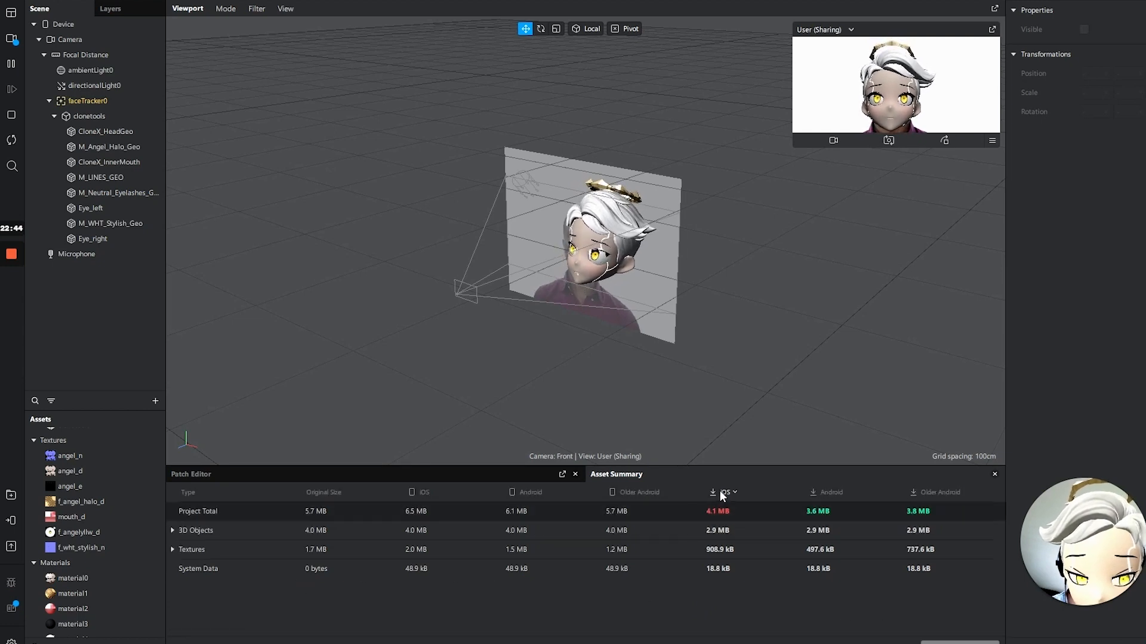
left_click(729, 492)
left_click(457, 473)
left_click(692, 473)
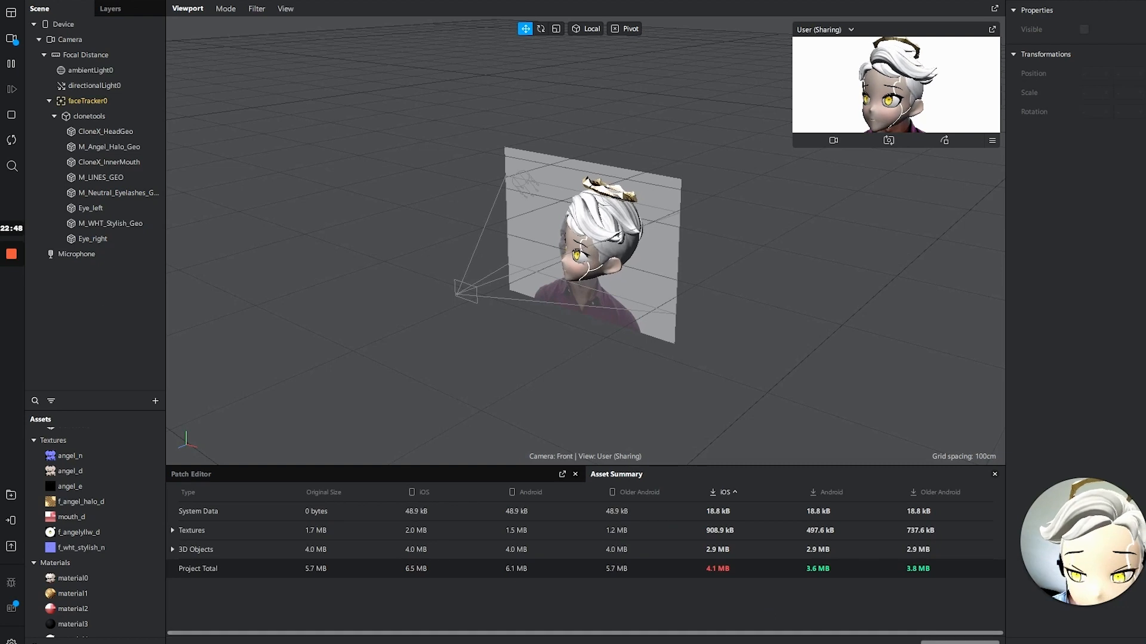
Save the project with its unused textures removed
left_click(12, 1)
left_click(12, 0)
left_click(12, 0)
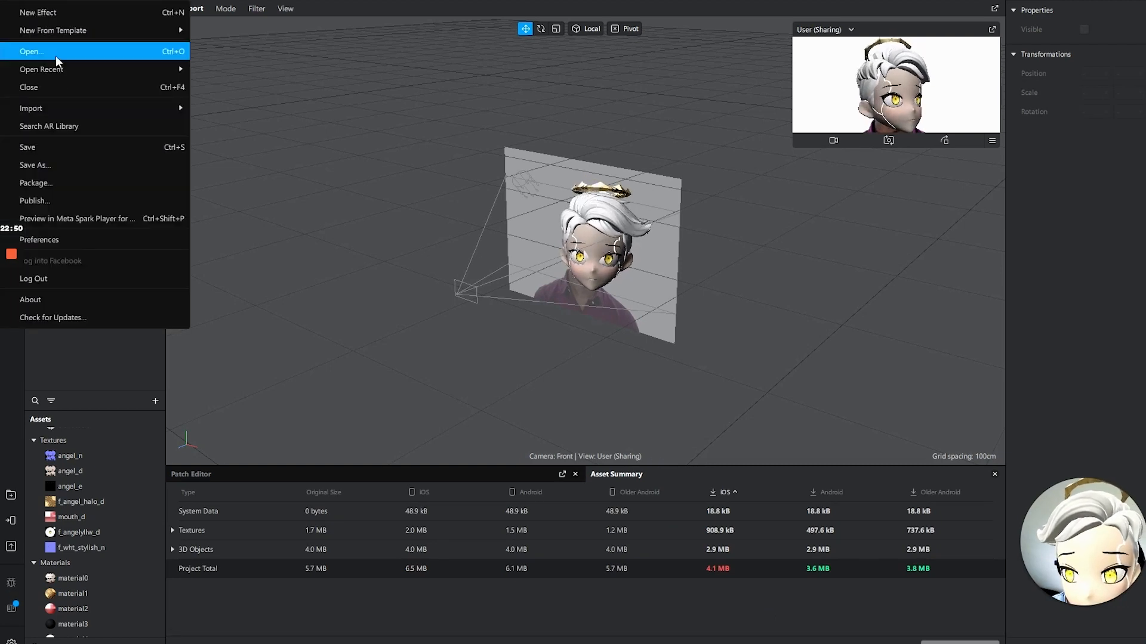
left_click(55, 148)
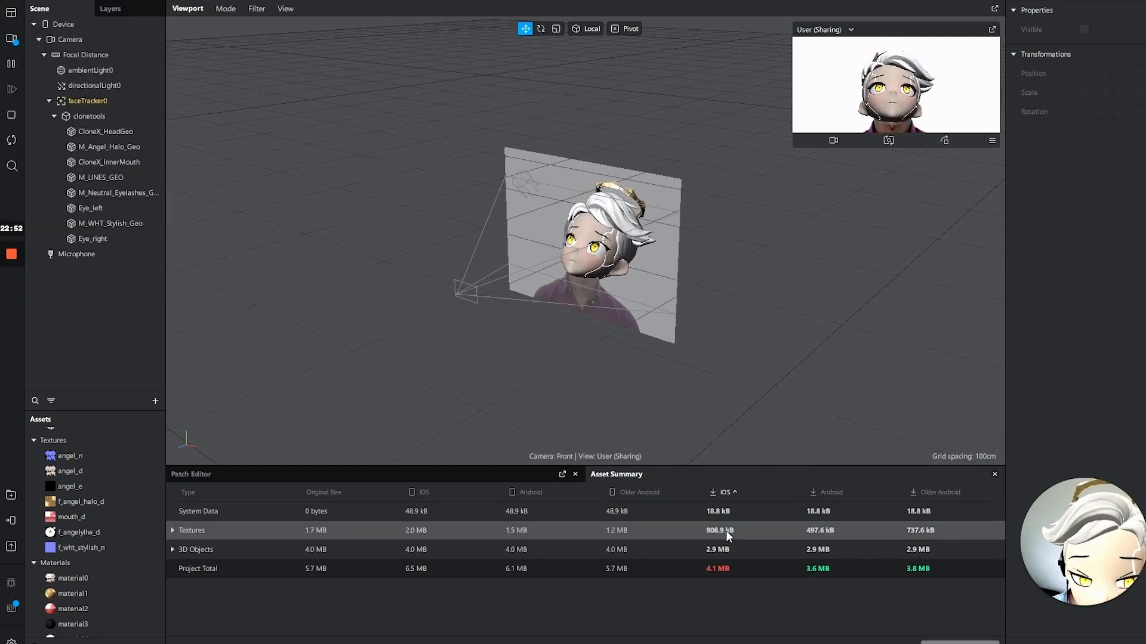
Start another new effect and reload the saved Untitled project from it in a maximized window to recheck the download sizes
left_click(12, 1)
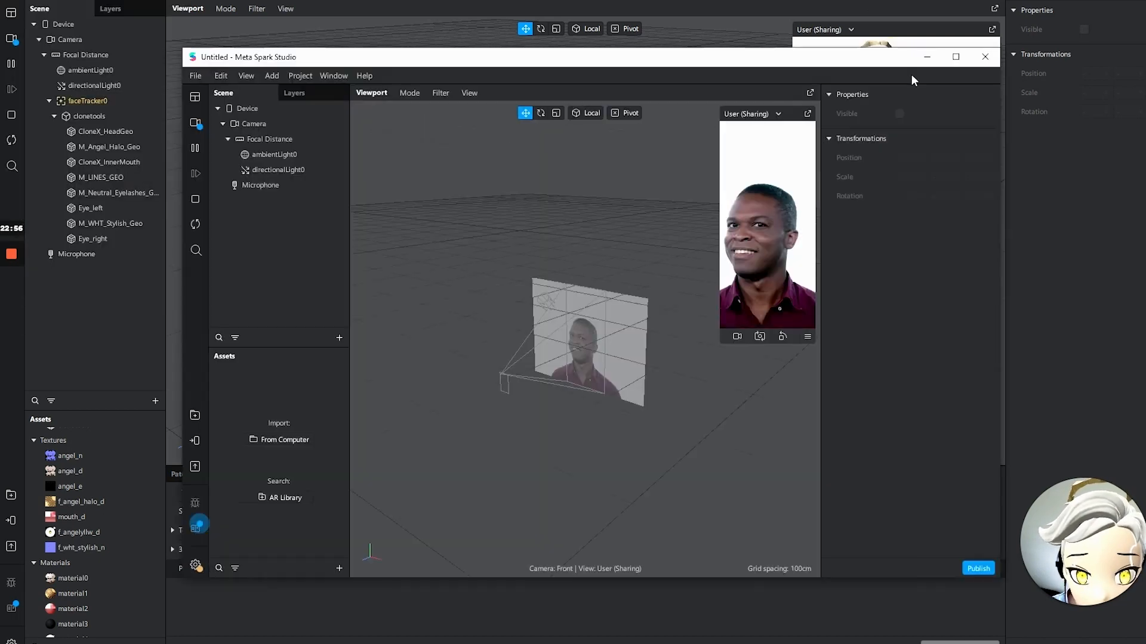
double_click(857, 62)
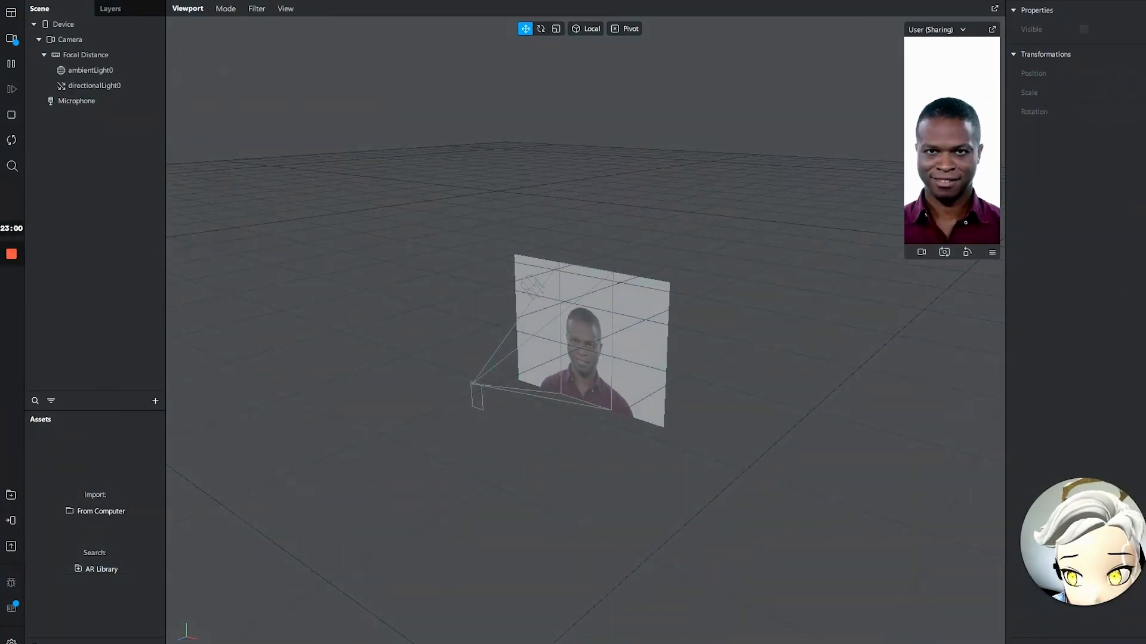
left_click(15, 1)
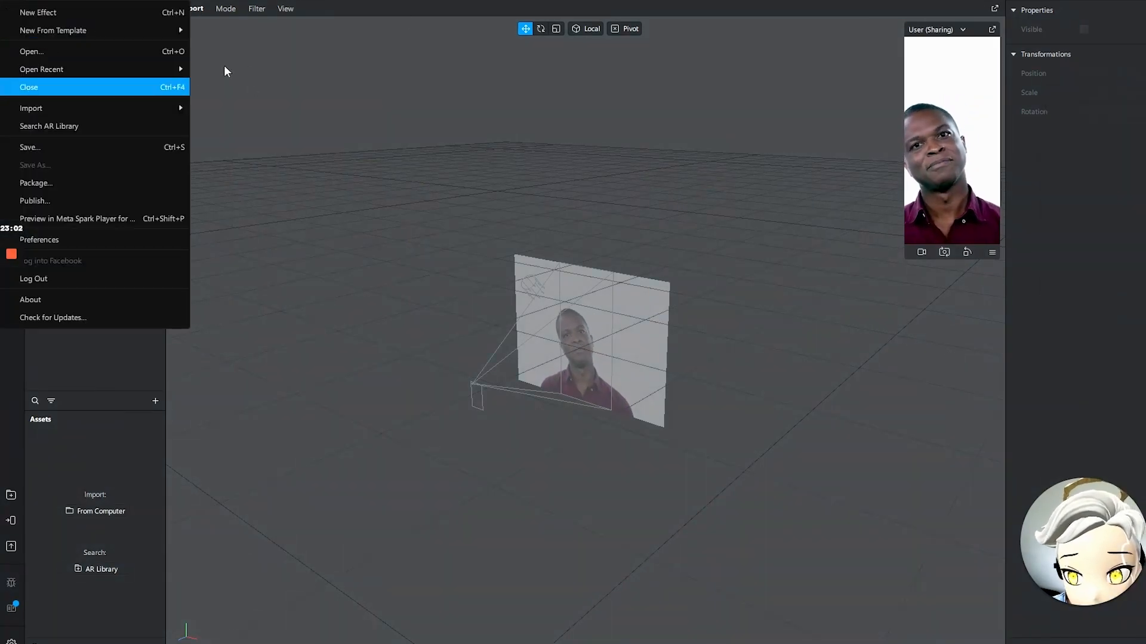
mouse_move(176, 69)
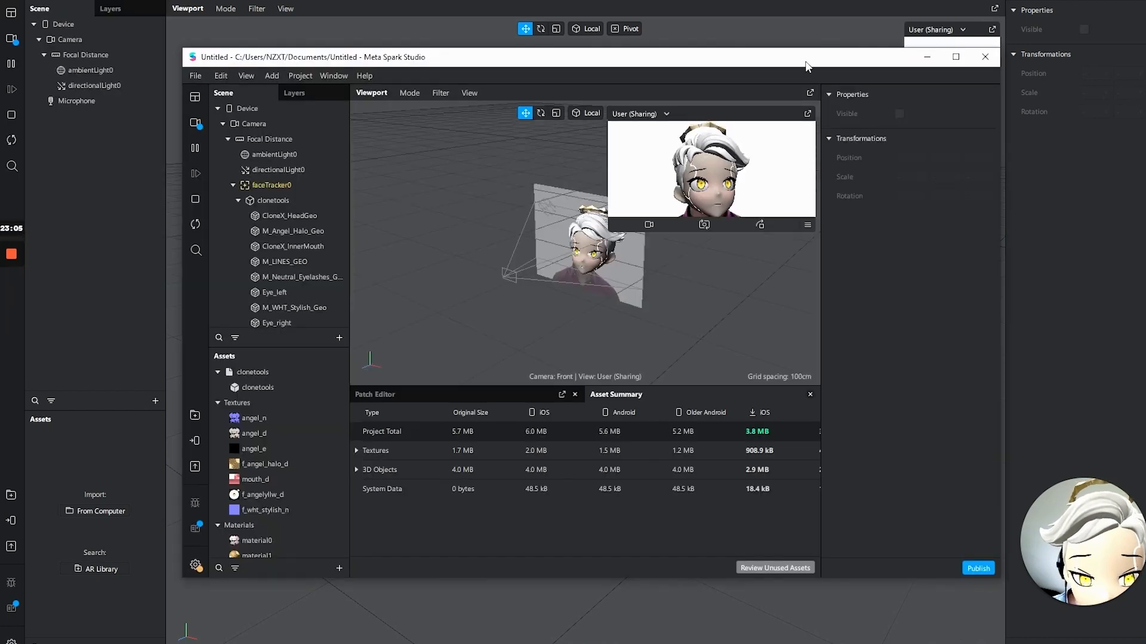
double_click(806, 58)
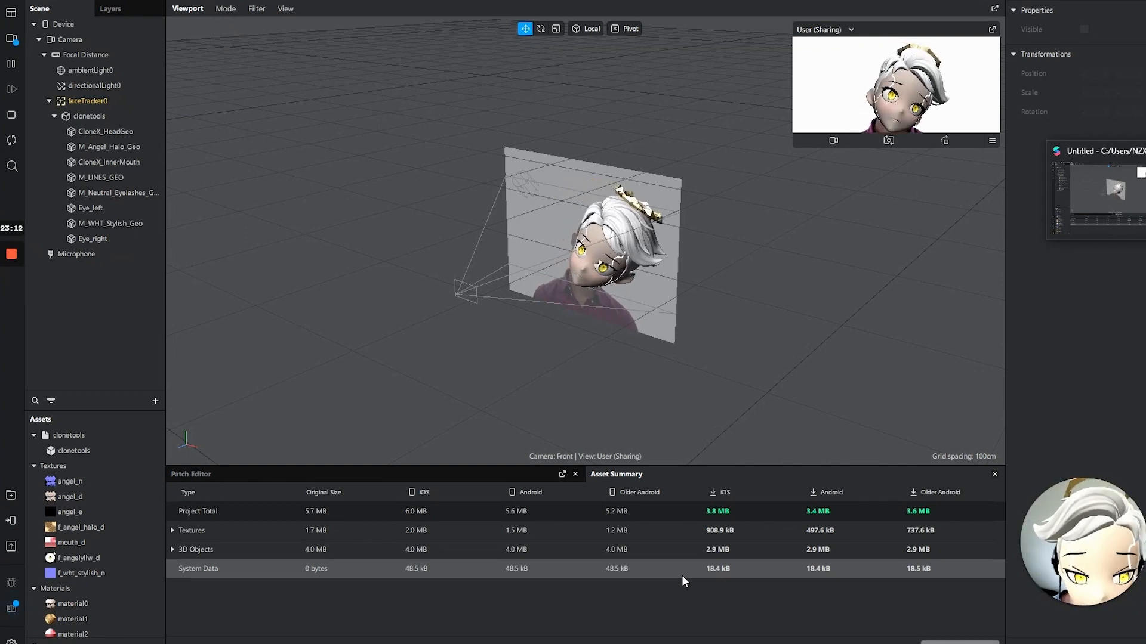
Add the Clone Xpressions patch asset to the enlarged Patch Editor graph
left_click(382, 478)
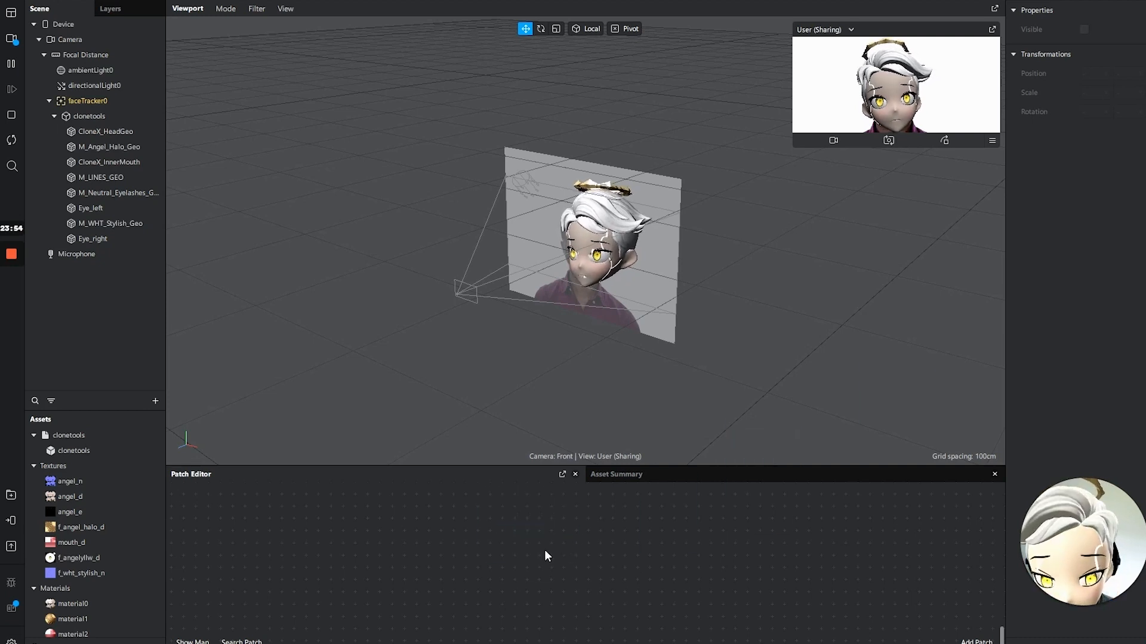
scroll(122, 577, "down", 2)
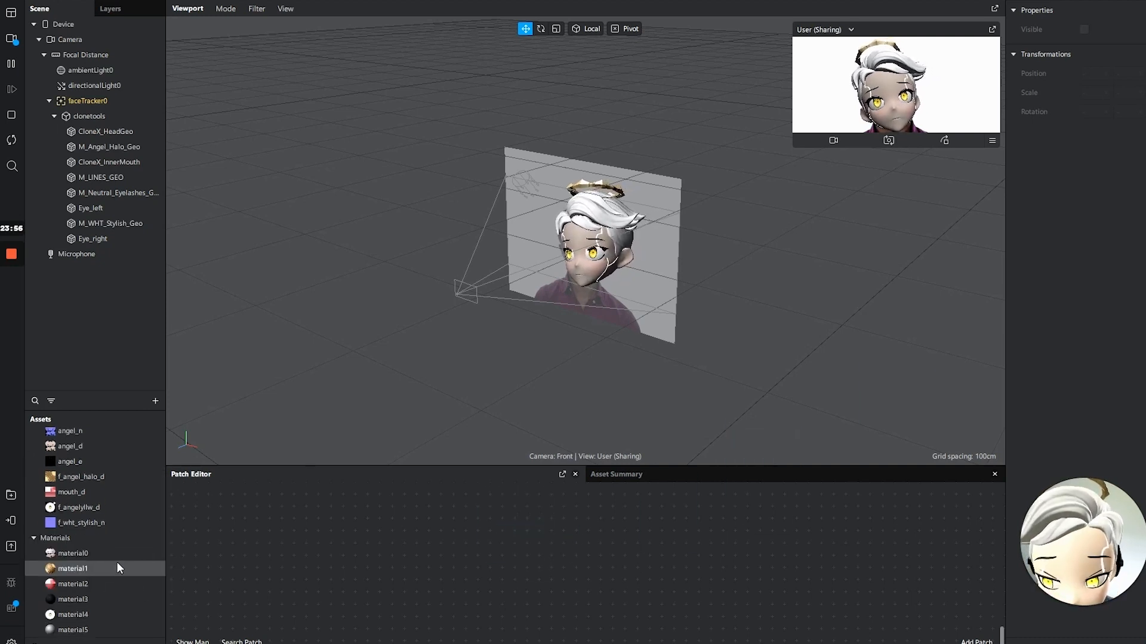
left_click_drag(662, 396, 73, 535)
scroll(112, 617, "down", 1)
left_click(89, 631)
left_click_drag(90, 631, 346, 537)
left_click_drag(421, 464, 402, 171)
mouse_move(380, 400)
left_mouse_down()
mouse_move(647, 357)
mouse_move(543, 401)
mouse_move(530, 374)
left_mouse_up()
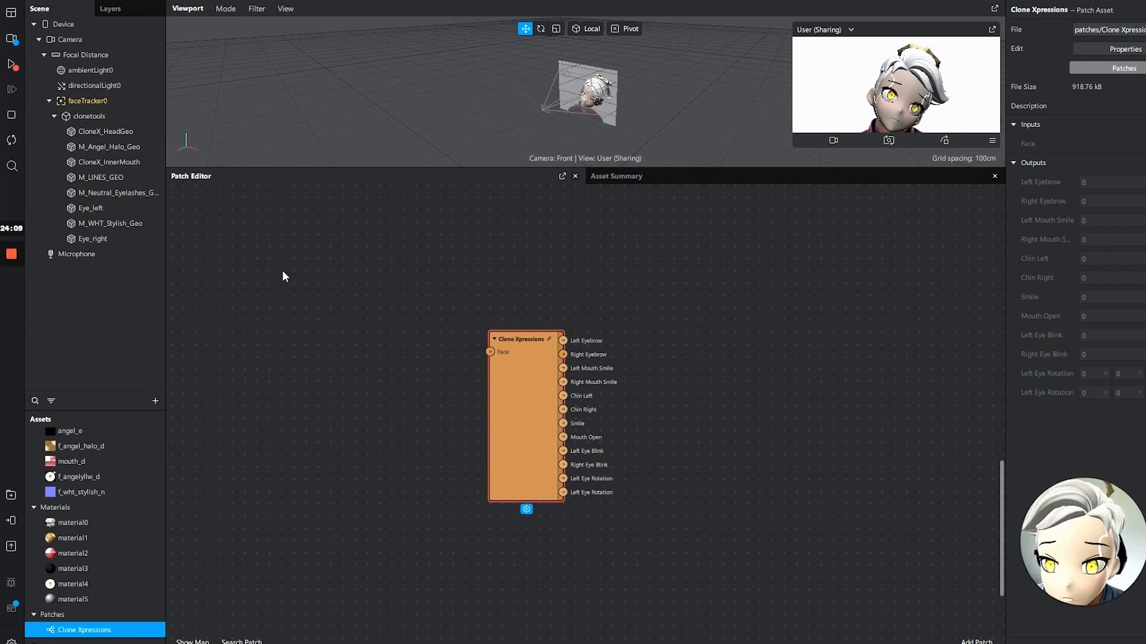
Add faceTracker0 to the graph and connect its Face output to the Face input of Clone Xpressions
left_click(89, 102)
left_click_drag(84, 100, 263, 287)
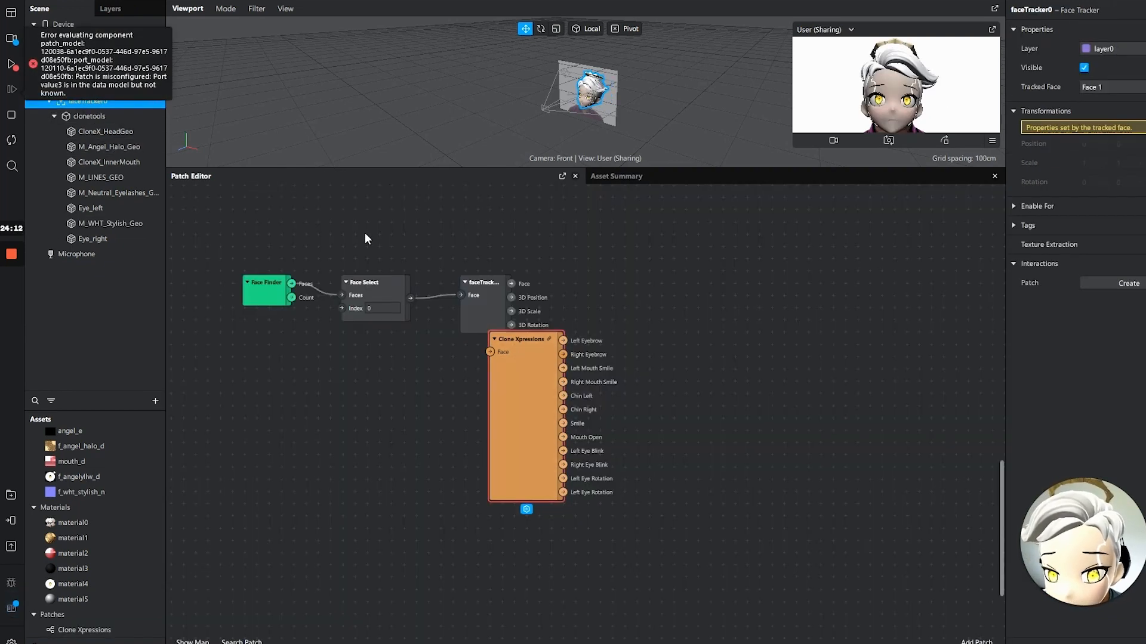
mouse_move(528, 366)
left_mouse_down()
mouse_move(693, 299)
mouse_move(667, 295)
left_mouse_up()
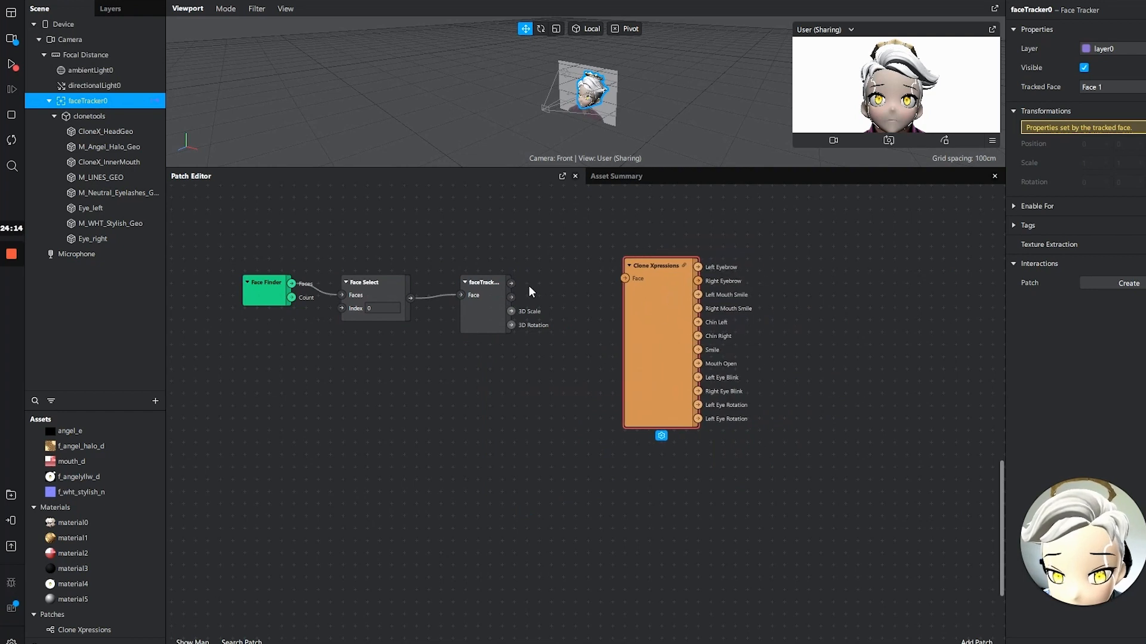
left_click_drag(511, 282, 624, 278)
left_click(484, 286)
mouse_move(660, 266)
left_mouse_down()
mouse_move(586, 286)
mouse_move(606, 296)
left_mouse_up()
Convert the Clone Xpressions patch asset to a patch group
left_click(589, 447)
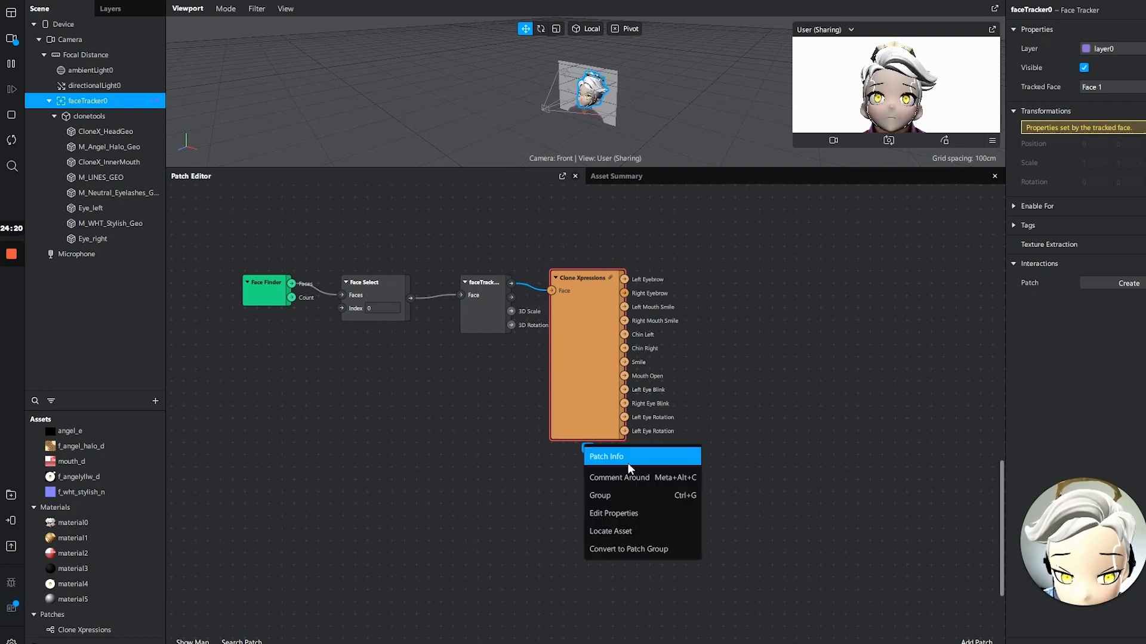
left_click(648, 549)
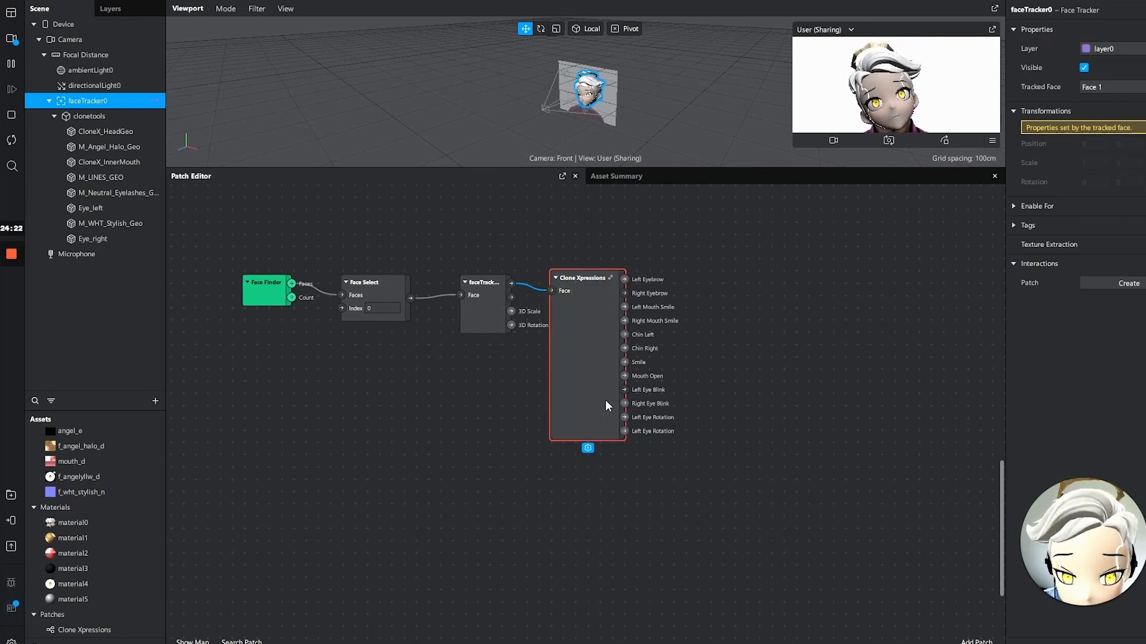
left_click_drag(639, 323, 495, 418)
left_click(449, 440)
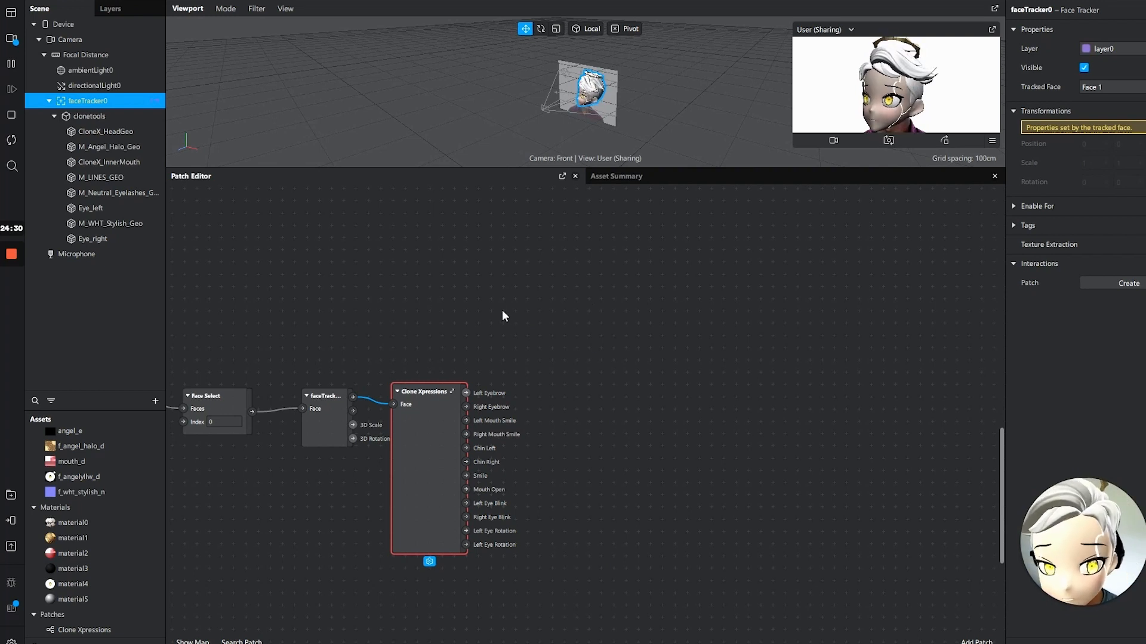
Create weight patches for all nine deformation blend shapes of CloneX_HeadGeo, from eyeBlinkLeft through the mouthUpperUp pair
left_click(113, 134)
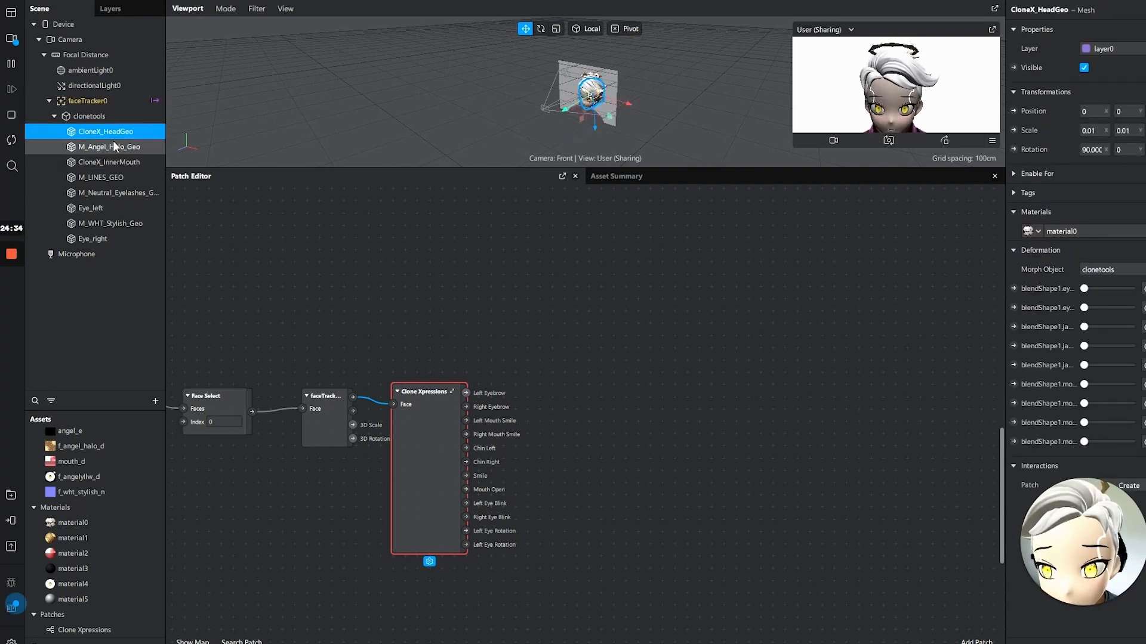
left_click(118, 177)
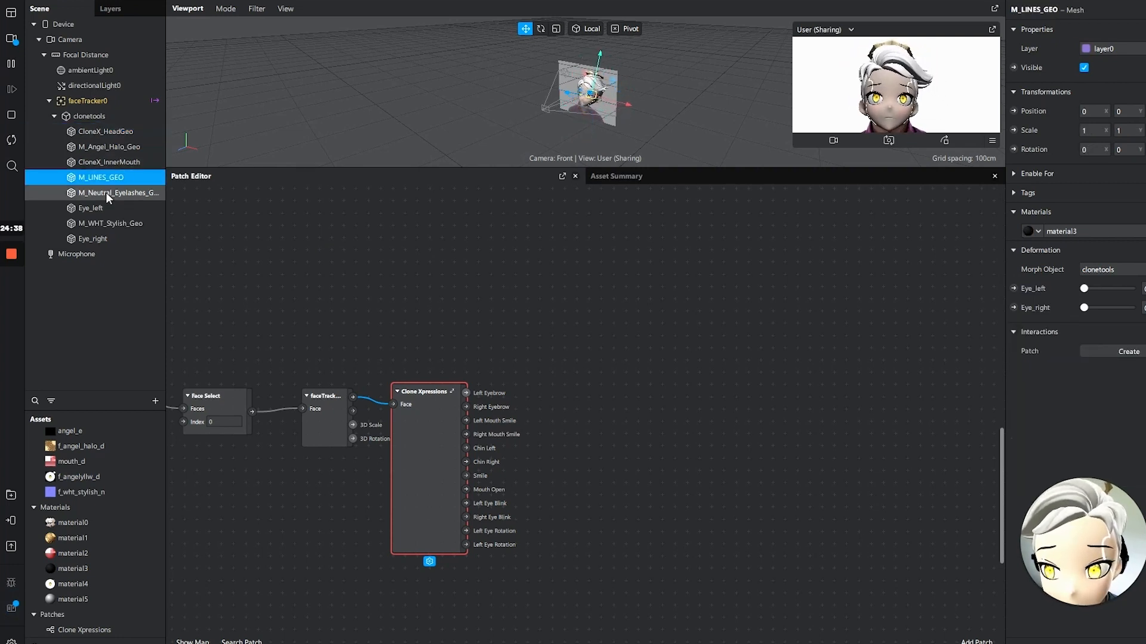
left_click(105, 193)
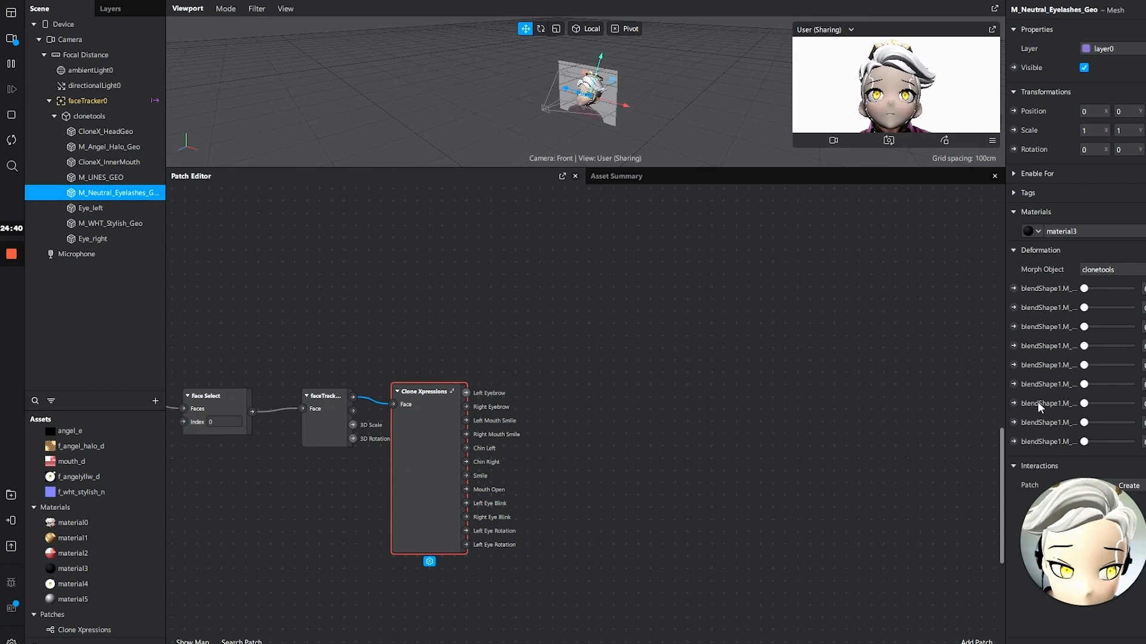
left_click(122, 177)
left_click(103, 135)
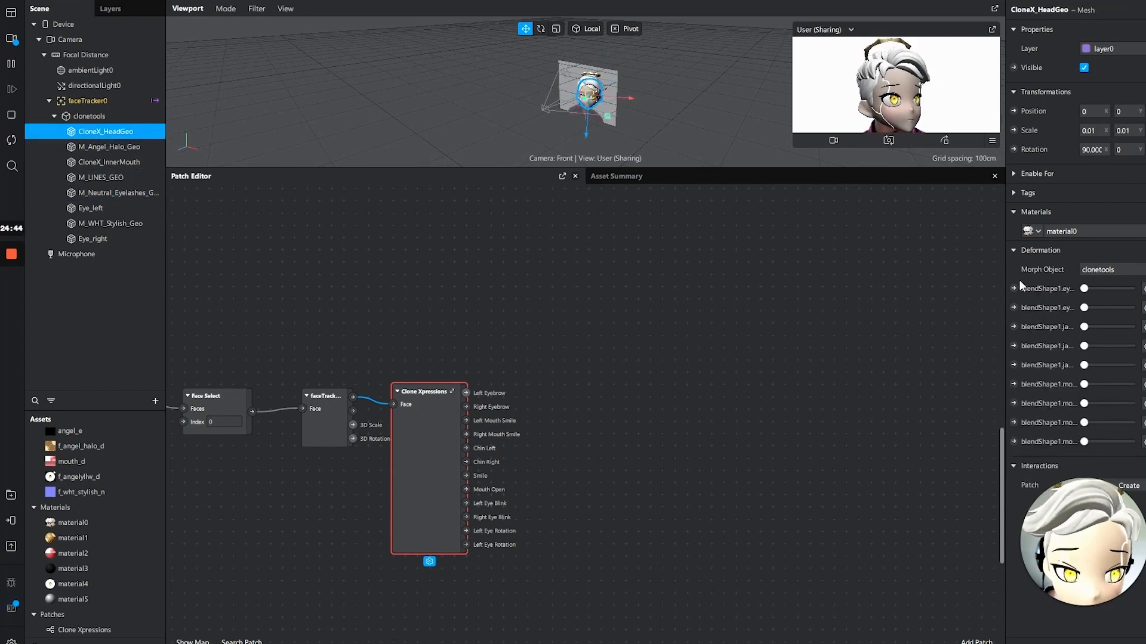
left_click_drag(1005, 291, 929, 298)
middle_click_drag(778, 344, 693, 281)
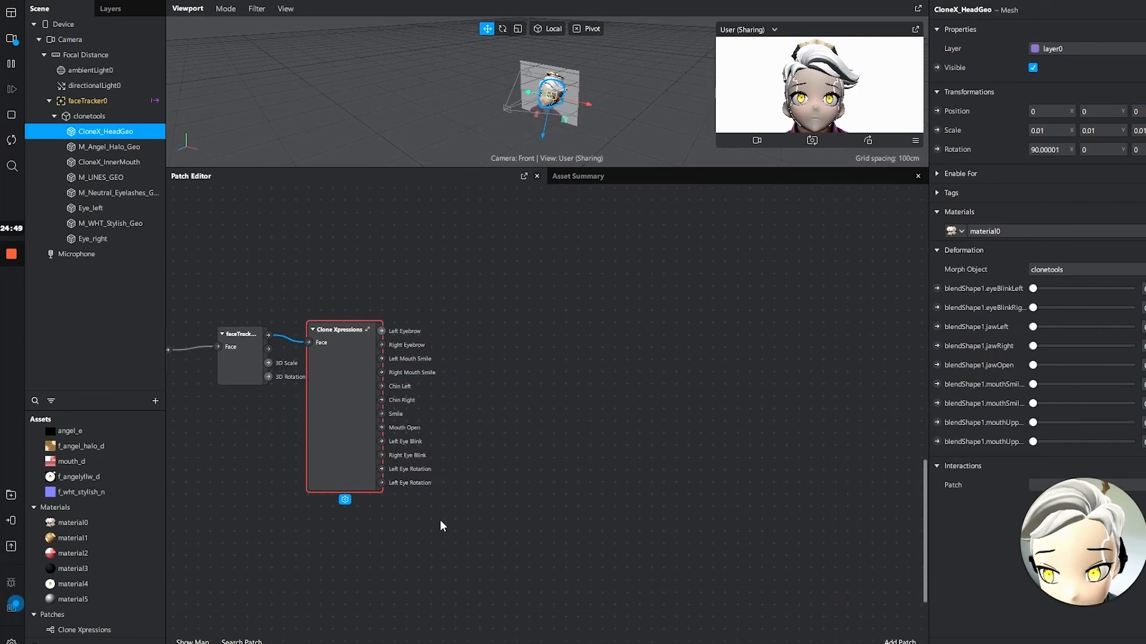
left_click(937, 288)
left_click(937, 307)
left_click(936, 327)
left_click(937, 346)
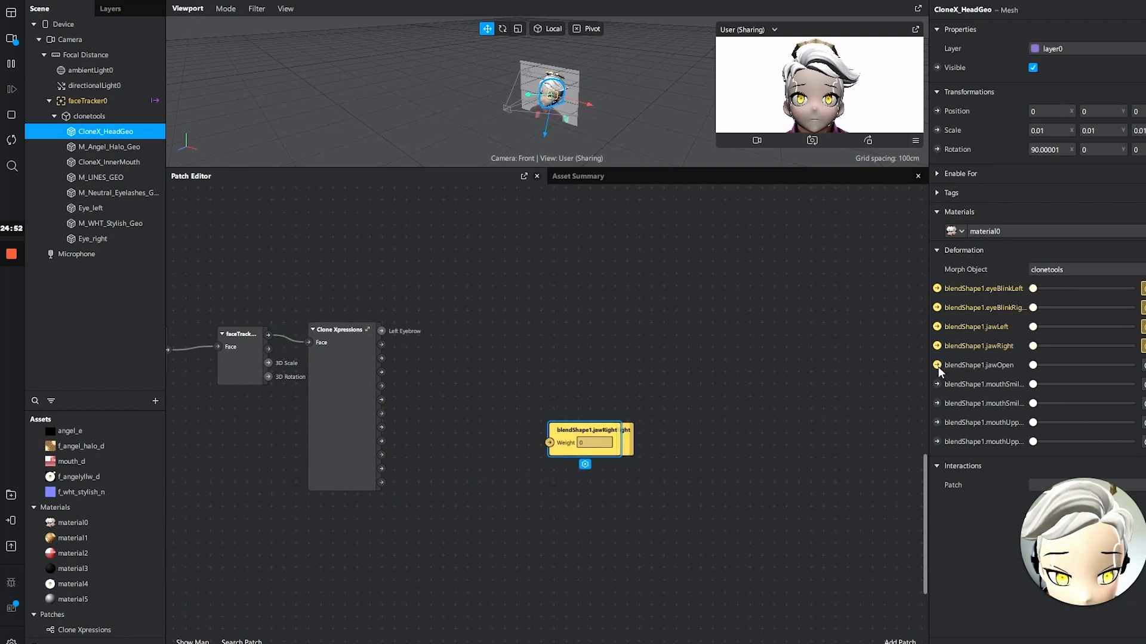
left_click(937, 404)
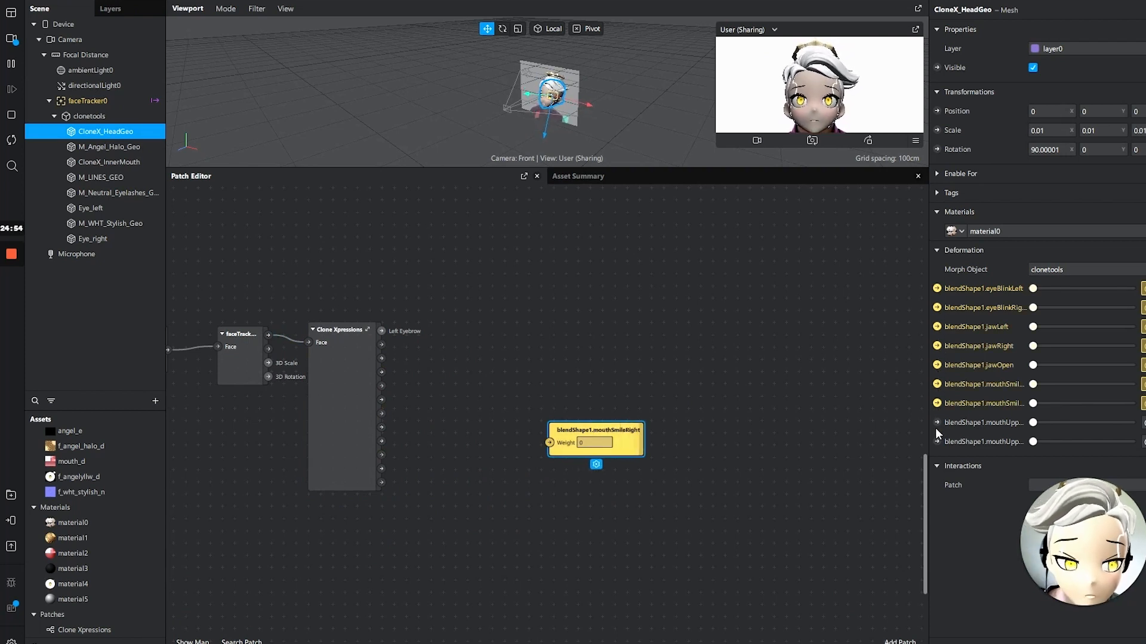
left_click(937, 422)
left_click(936, 441)
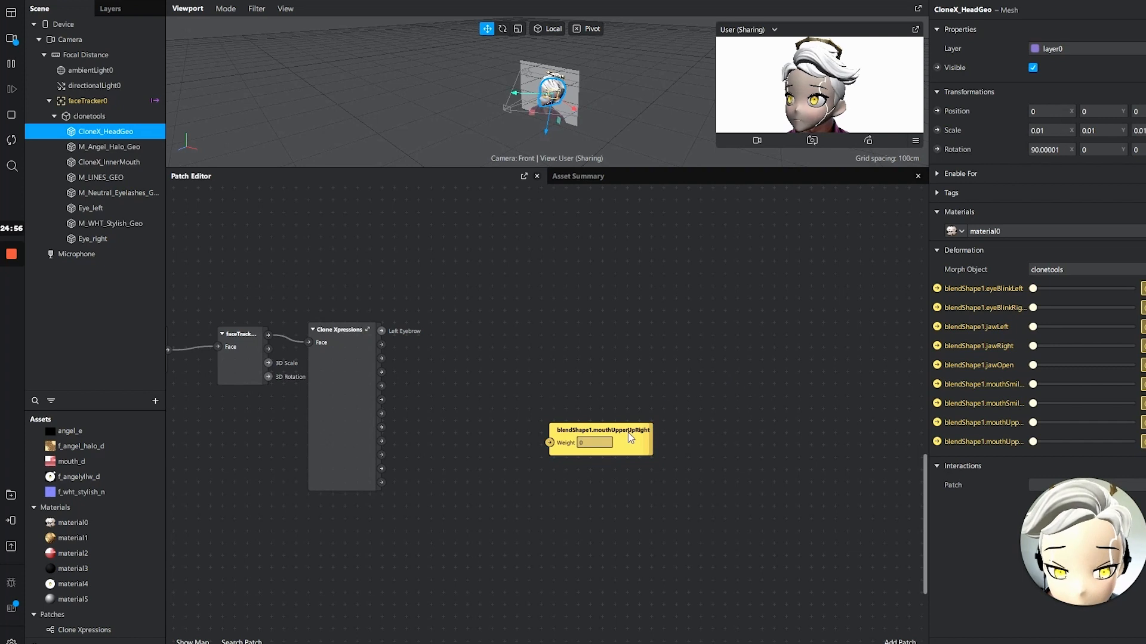
Arrange the head patches in left/right rows for eyeBlink, mouthSmile, mouthUpperUp and jaw, with jawOpen at the end of the jaw row
left_click_drag(630, 438, 709, 362)
left_click_drag(598, 430, 696, 312)
left_click_drag(600, 425, 538, 381)
left_click_drag(809, 421, 795, 383)
left_click_drag(621, 431, 560, 267)
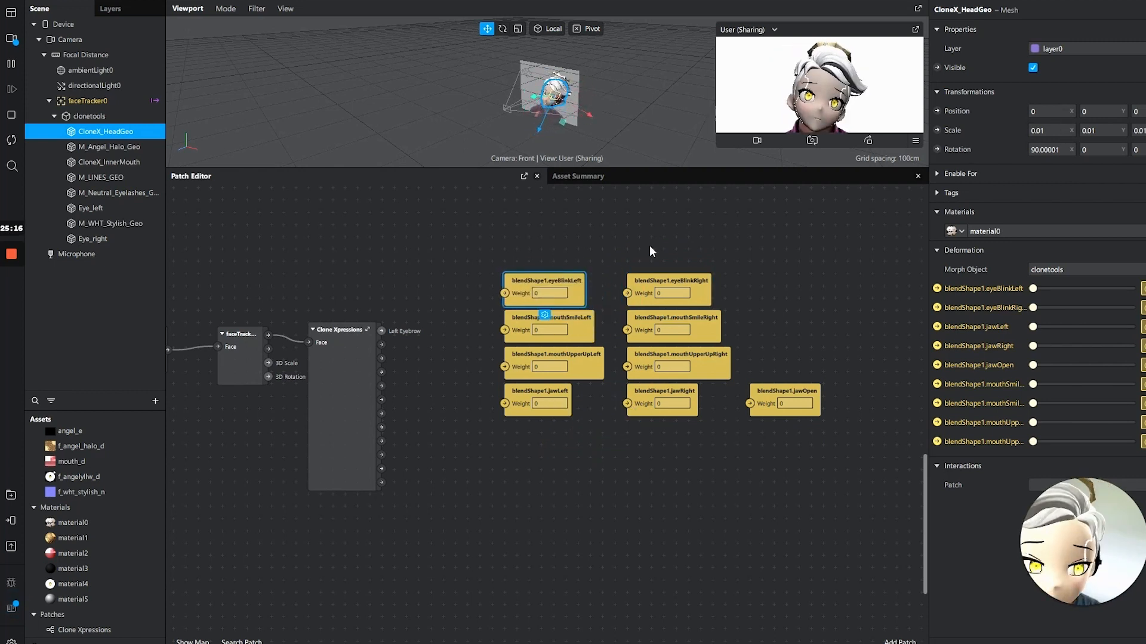
Examine the full list of deformation blend shapes of CloneX_InnerMouth
left_click(122, 147)
left_click(123, 166)
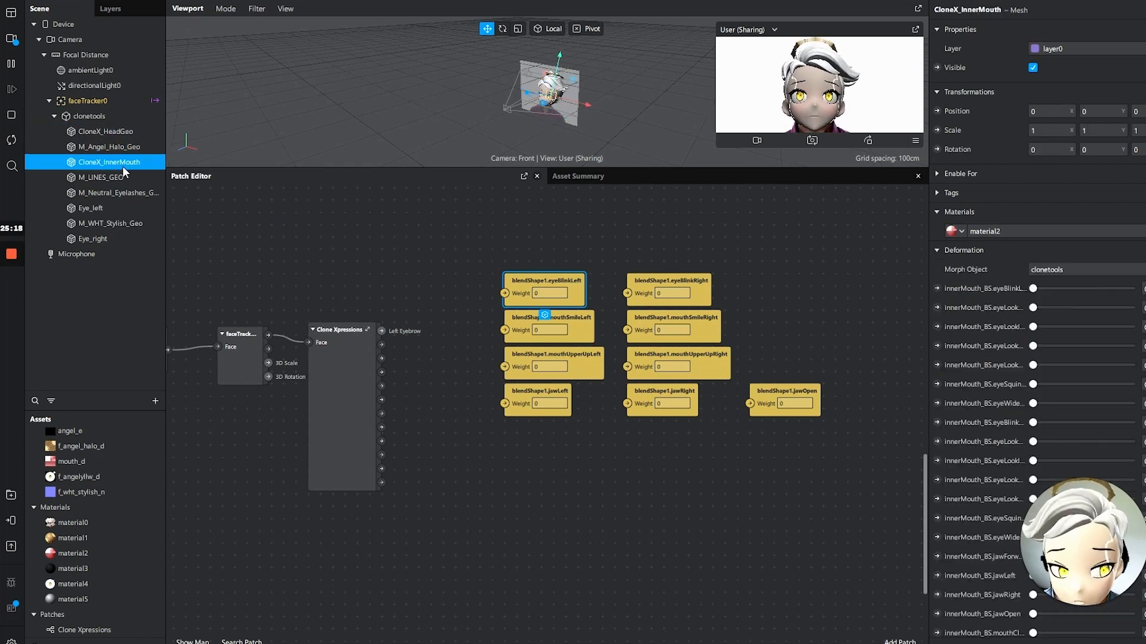
scroll(913, 382, "down", 1)
scroll(1007, 393, "down", 5)
scroll(1007, 389, "down", 5)
scroll(1021, 319, "up", 15)
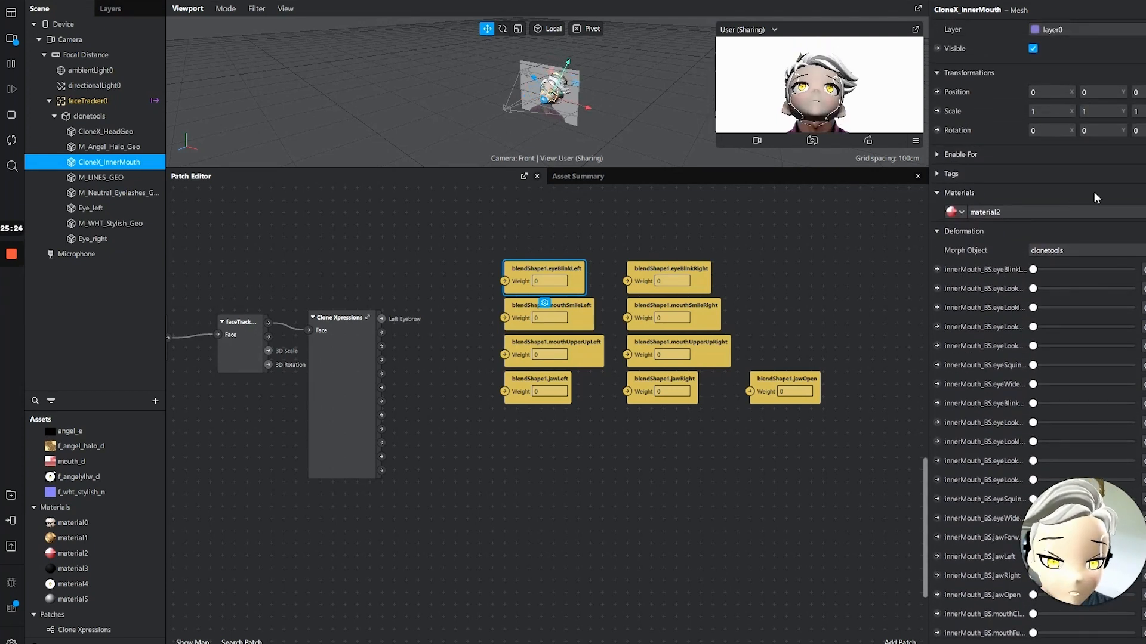
scroll(1003, 229, "down", 2)
scroll(989, 227, "down", 20)
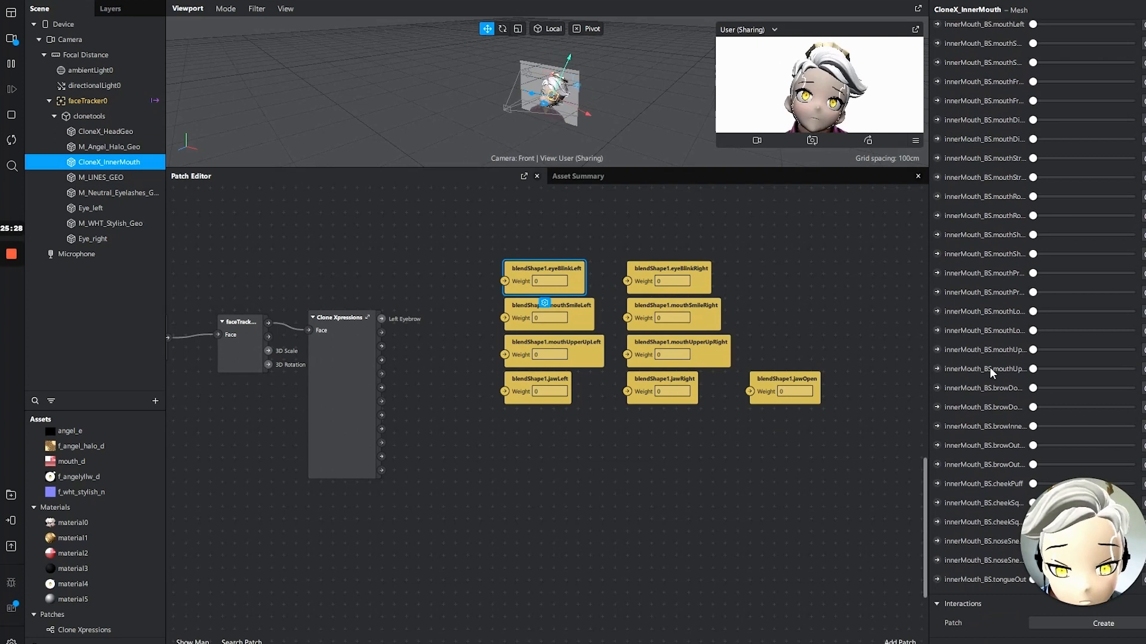
scroll(1006, 339, "up", 18)
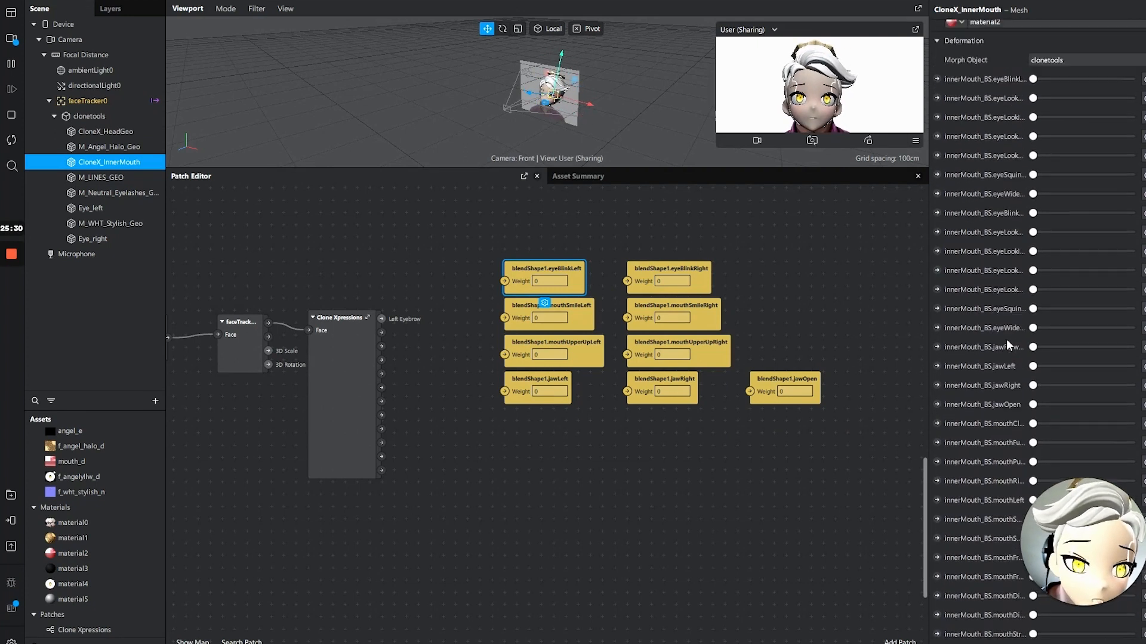
scroll(1006, 339, "up", 9)
scroll(1007, 266, "down", 2)
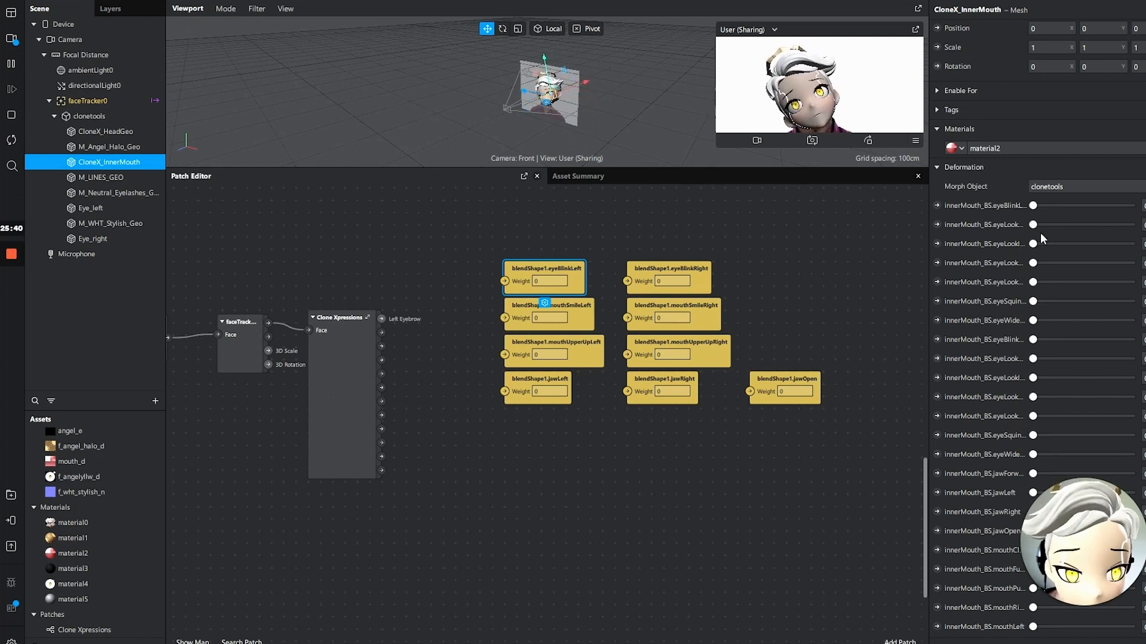
Create jawLeft, jawRight and jawOpen patches for CloneX_InnerMouth, place them under the matching head patches and set the jaw rows apart
scroll(1018, 334, "down", 1)
scroll(1016, 328, "down", 5)
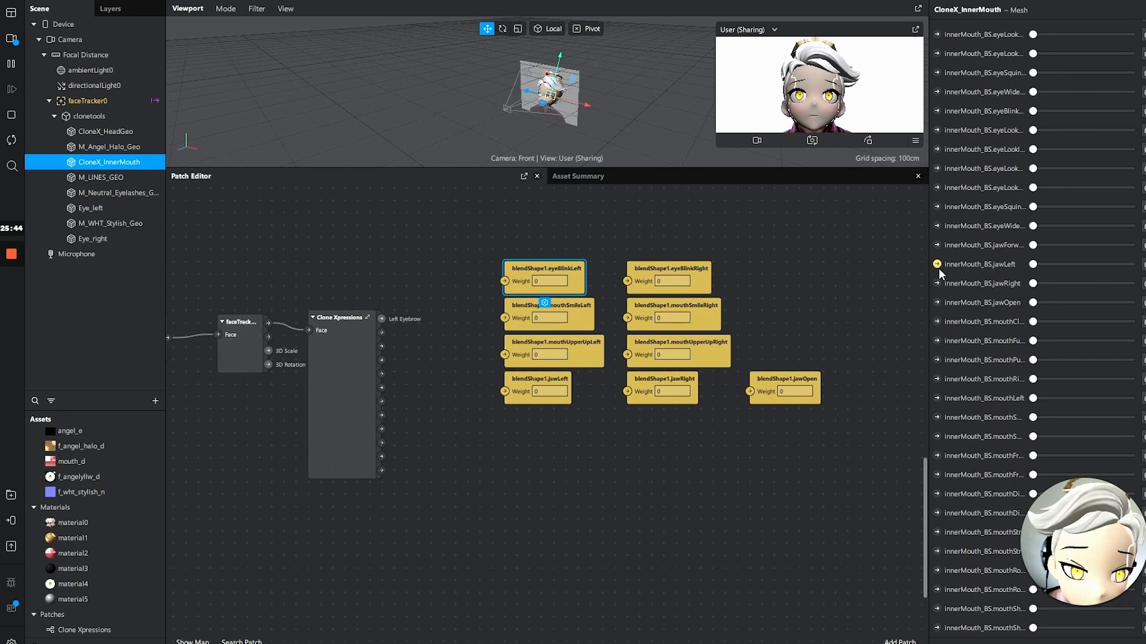
left_click(937, 264)
left_click(937, 283)
left_click_drag(594, 433, 541, 403)
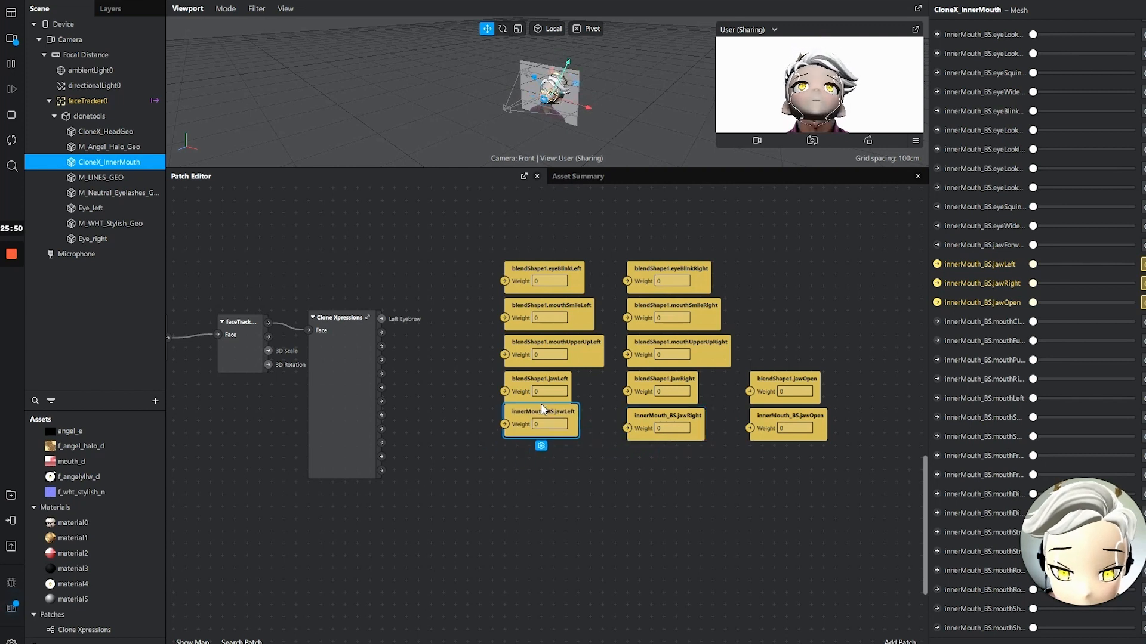
left_click_drag(816, 482, 535, 390)
left_click(681, 478)
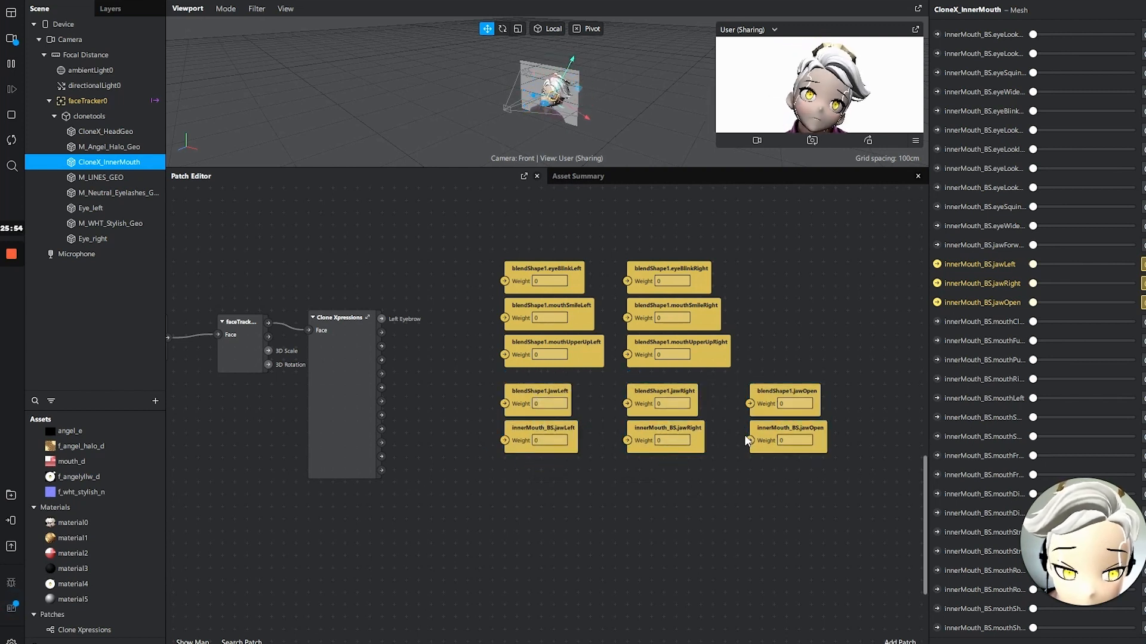
Create weight patches for the deformation blend shapes of M_Neutral_Eyelashes_Geo
scroll(979, 296, "down", 6)
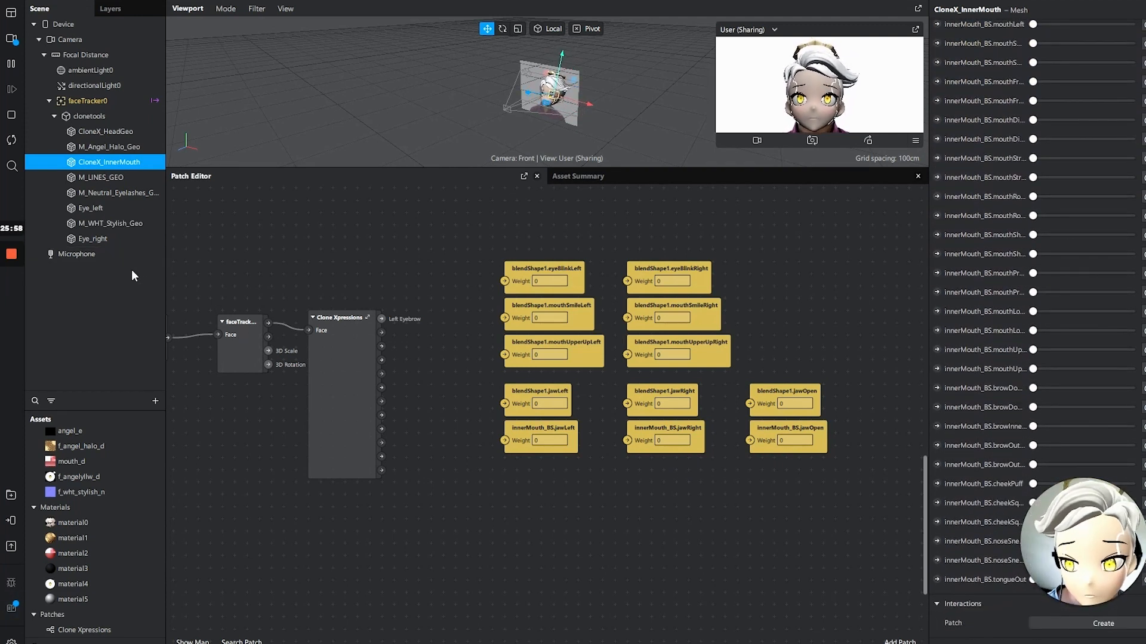
left_click(133, 196)
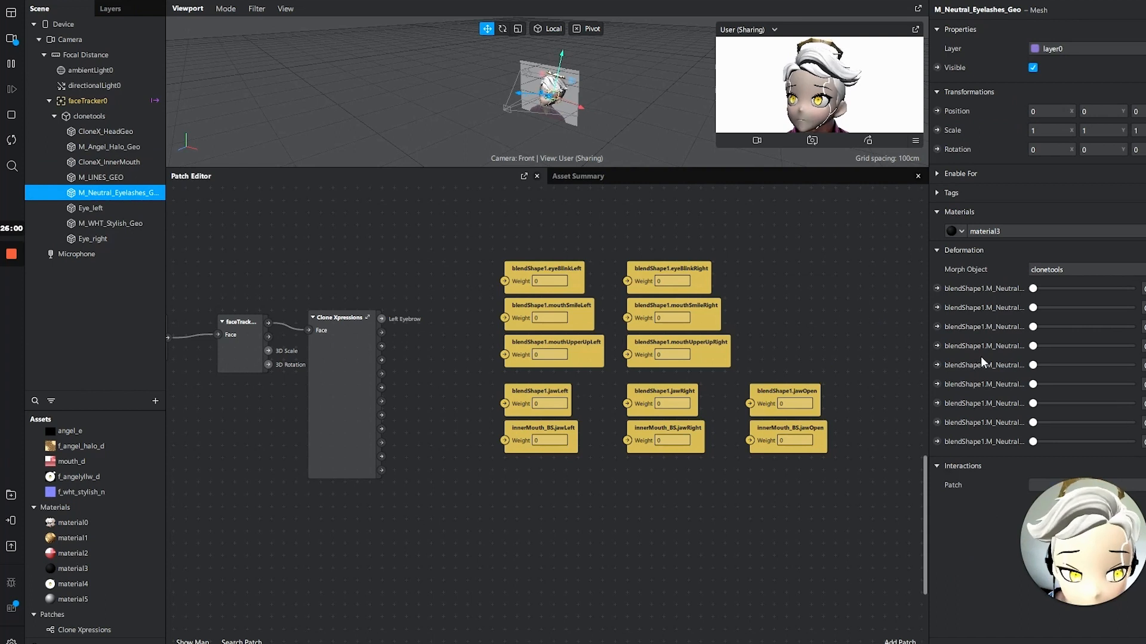
left_click(937, 290)
left_click(937, 326)
left_click(937, 345)
left_click(938, 384)
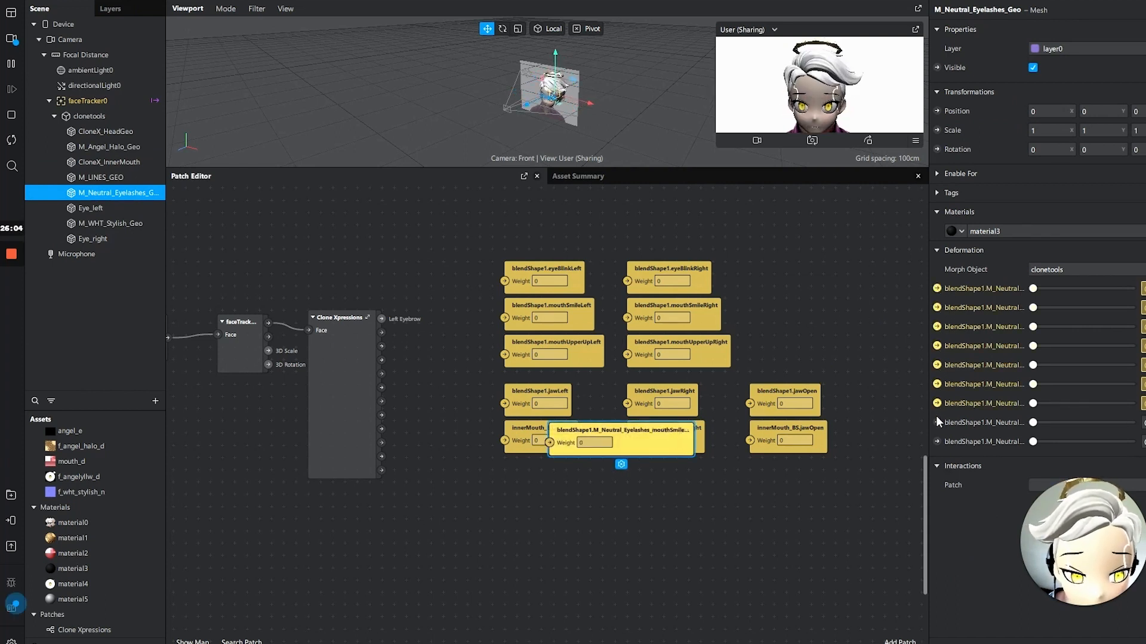
Place the two eyelash mouthUpperUp patches directly above the matching head patches, moving the eyeBlink and mouthSmile rows up for space
left_click_drag(626, 429, 712, 356)
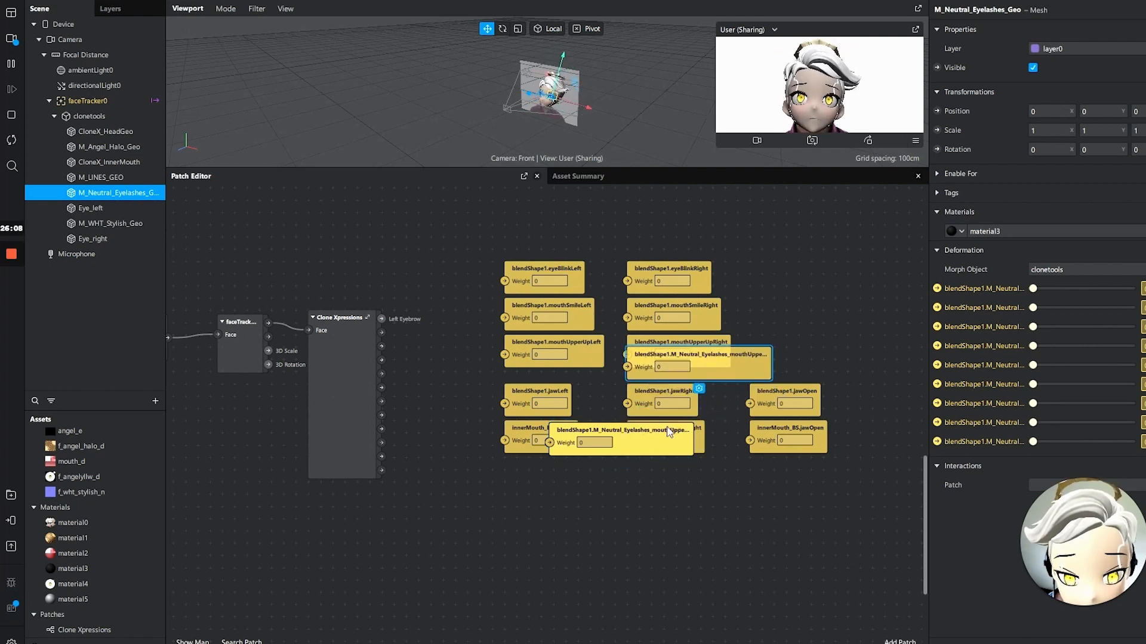
left_click_drag(523, 226, 656, 234)
left_click_drag(675, 351, 675, 300)
left_click_drag(624, 425, 575, 295)
left_click_drag(673, 339, 738, 303)
Place the right eyelash mouthSmile patch under blendShape1.mouthSmileRight and move the mouthUpperUp patches below the jaw rows
left_click(627, 434)
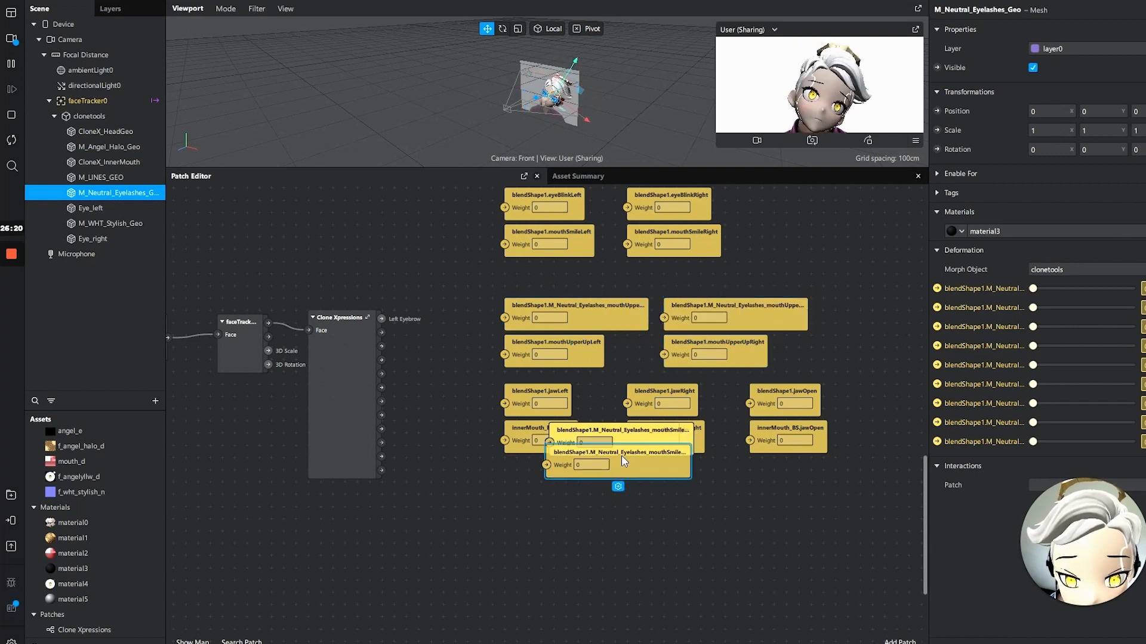
left_click_drag(619, 429, 704, 284)
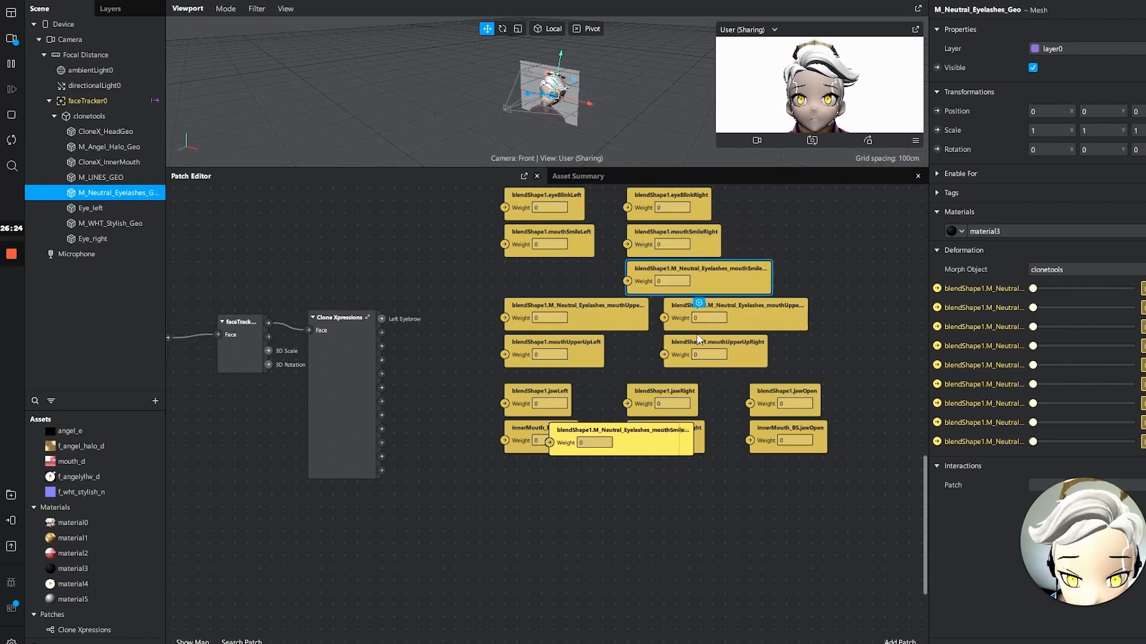
left_click(532, 287)
left_click_drag(475, 297, 810, 381)
left_click_drag(710, 312, 710, 482)
Move the mouthSmile patches down, place the left eyelash patch under blendShape1.mouthSmileLeft and widen the gap to the right-hand pair
left_click_drag(694, 334, 559, 244)
middle_click_drag(559, 245, 562, 294)
left_click_drag(777, 353, 489, 263)
left_click_drag(571, 266, 574, 339)
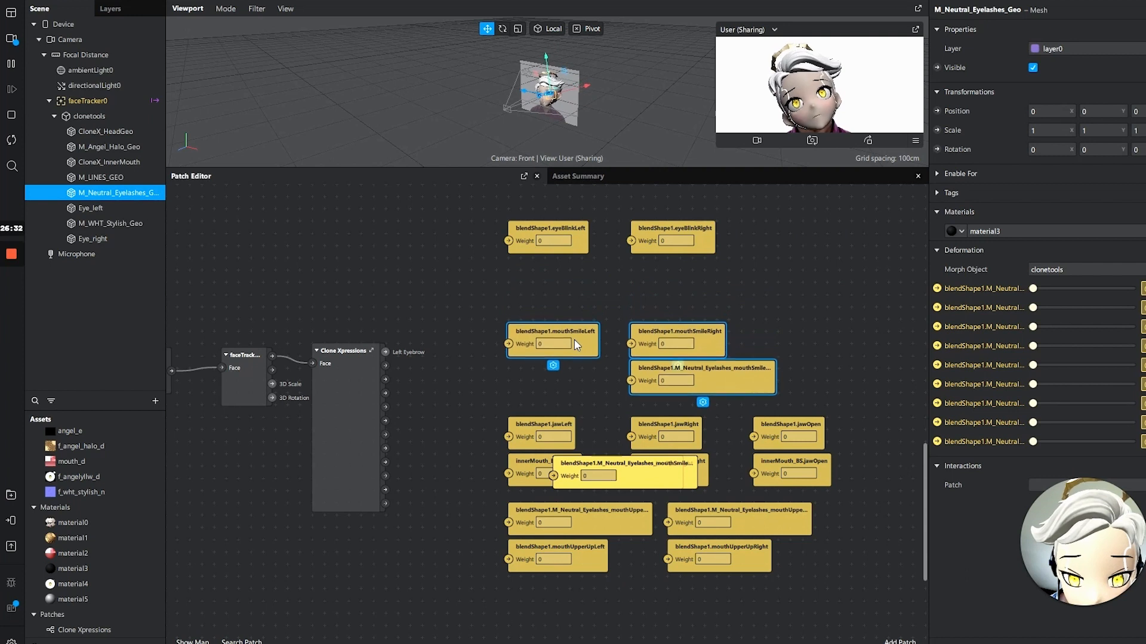
left_click_drag(642, 470, 594, 371)
left_click_drag(716, 371, 754, 369)
left_click_drag(692, 329, 733, 332)
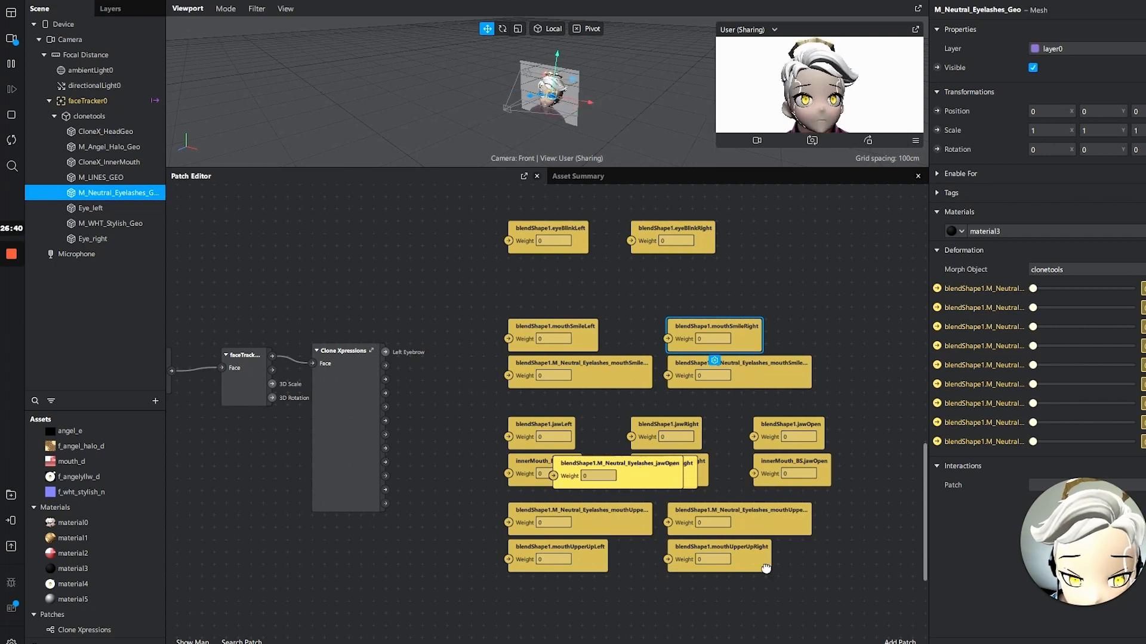
Place the eyelash jawOpen patch under innerMouth_BS.jawOpen and the eyelash jawRight patch under innerMouth_BS.jawRight
middle_click_drag(768, 595, 766, 472)
left_click_drag(771, 521, 591, 449)
left_click_drag(623, 345, 824, 379)
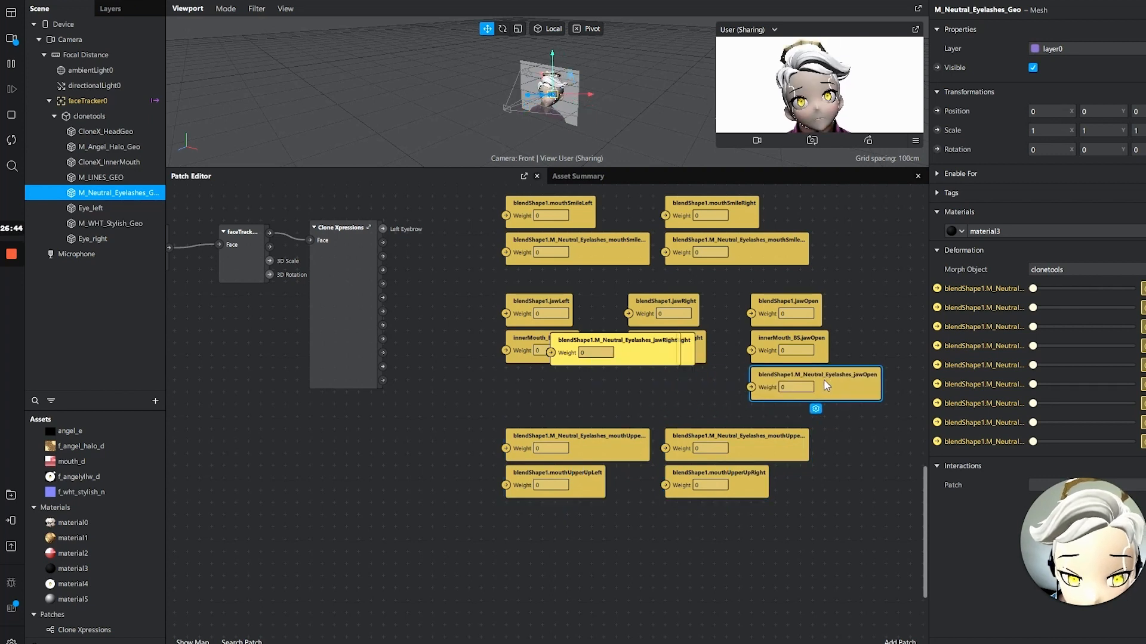
left_click_drag(642, 342, 721, 380)
Place the eyelash jawLeft patch under innerMouth_BS.jawLeft and shift the jawRight and jawOpen columns right to widen the spacing
left_click_drag(871, 414, 793, 302)
left_click_drag(799, 304, 827, 309)
left_click_drag(609, 347, 565, 381)
left_click_drag(906, 417, 695, 296)
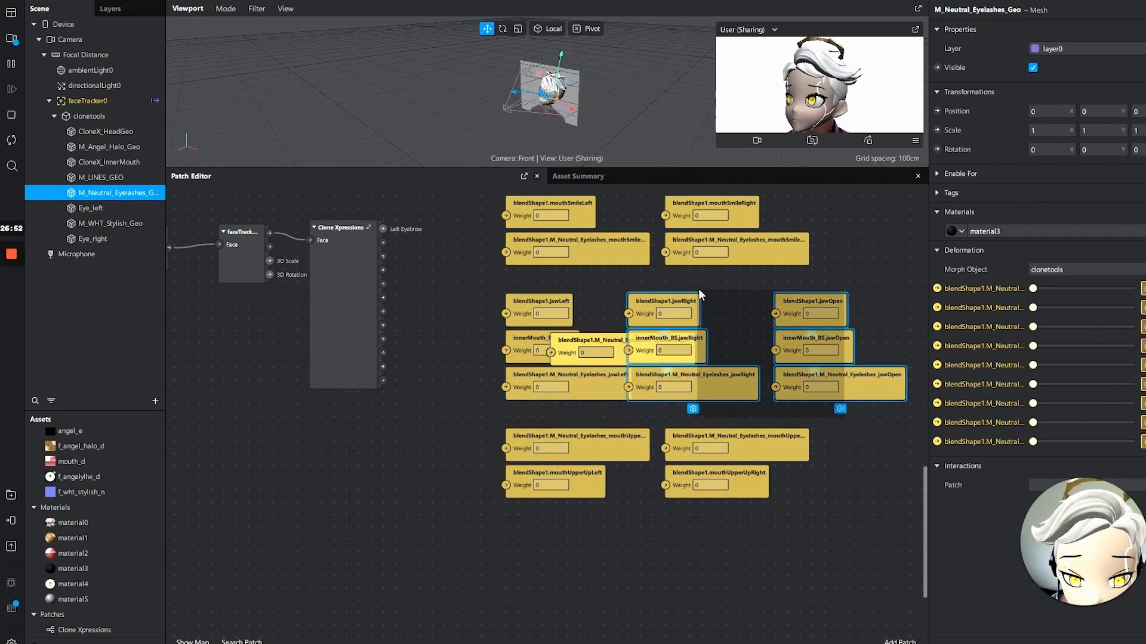
mouse_move(705, 339)
left_mouse_down()
mouse_move(733, 333)
mouse_move(719, 334)
left_mouse_up()
Place the eyelash eyeBlinkLeft and eyeBlinkRight patches under the matching blendShape1.eyeBlink patches, moving the right-hand pair further right
left_click(626, 344)
scroll(641, 450, "up", 5)
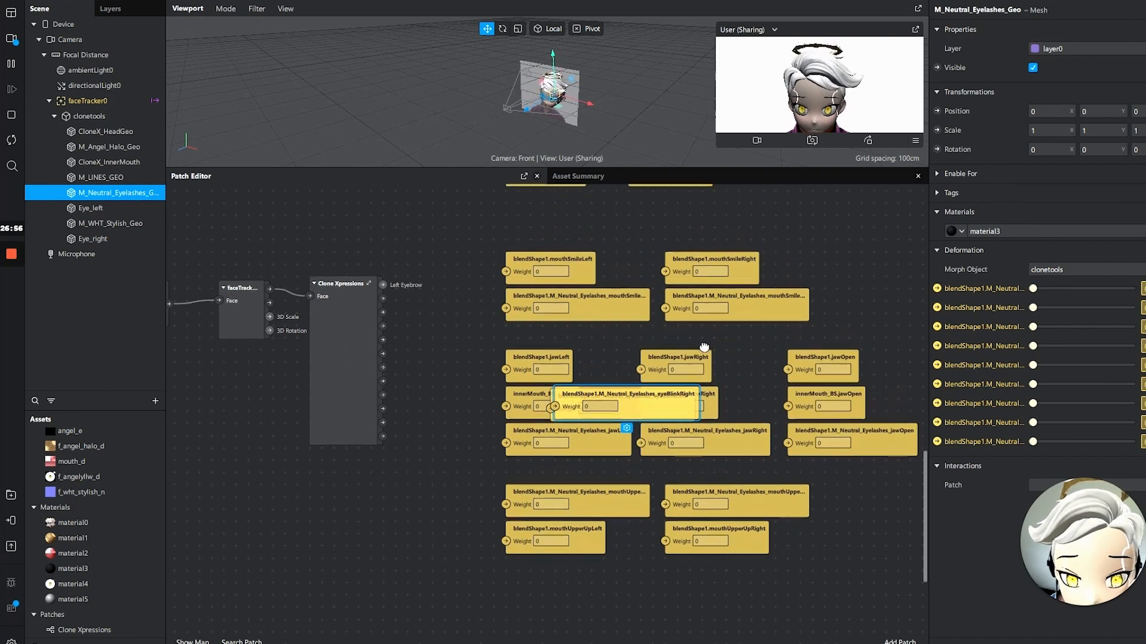
left_click_drag(636, 504, 710, 309)
left_click_drag(648, 481, 641, 469)
left_click_drag(630, 426, 604, 297)
left_click_drag(667, 226, 767, 296)
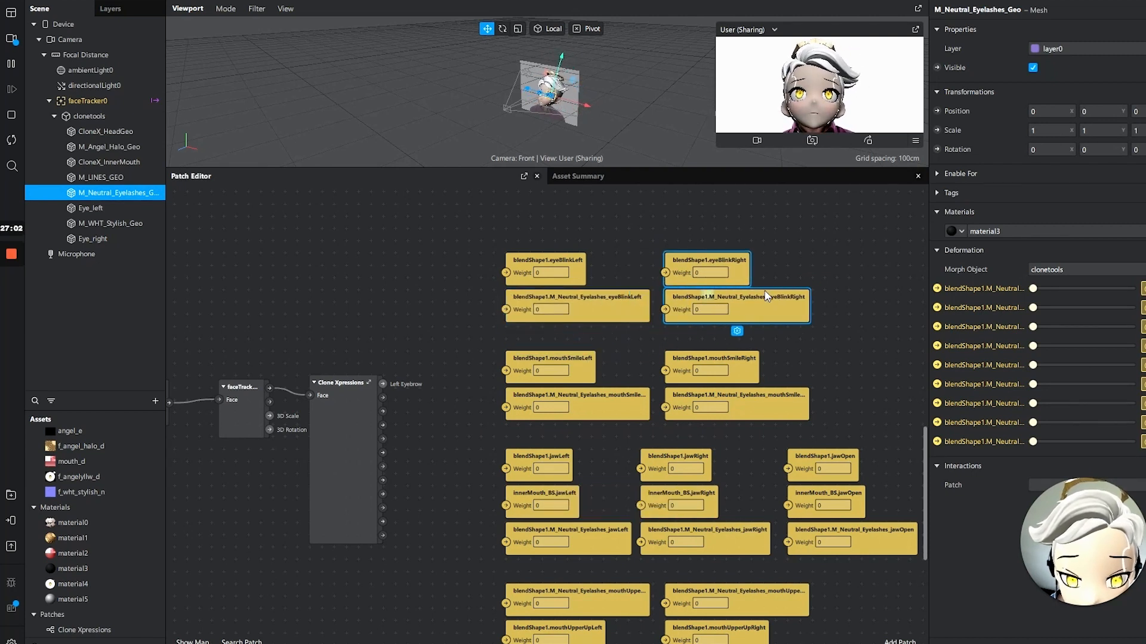
left_click(628, 475)
scroll(778, 402, "down", 2)
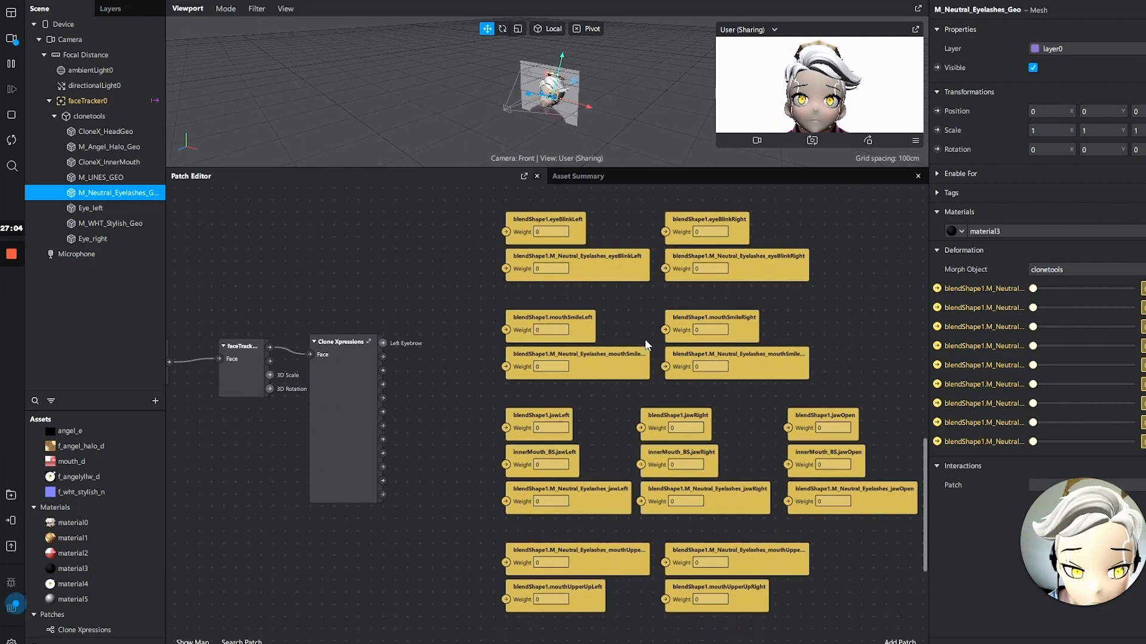
Check the eye, hair and lines meshes for deformation blend shapes and create the Eye_left and Eye_right weight patches of M_LINES_GEO
left_click(84, 209)
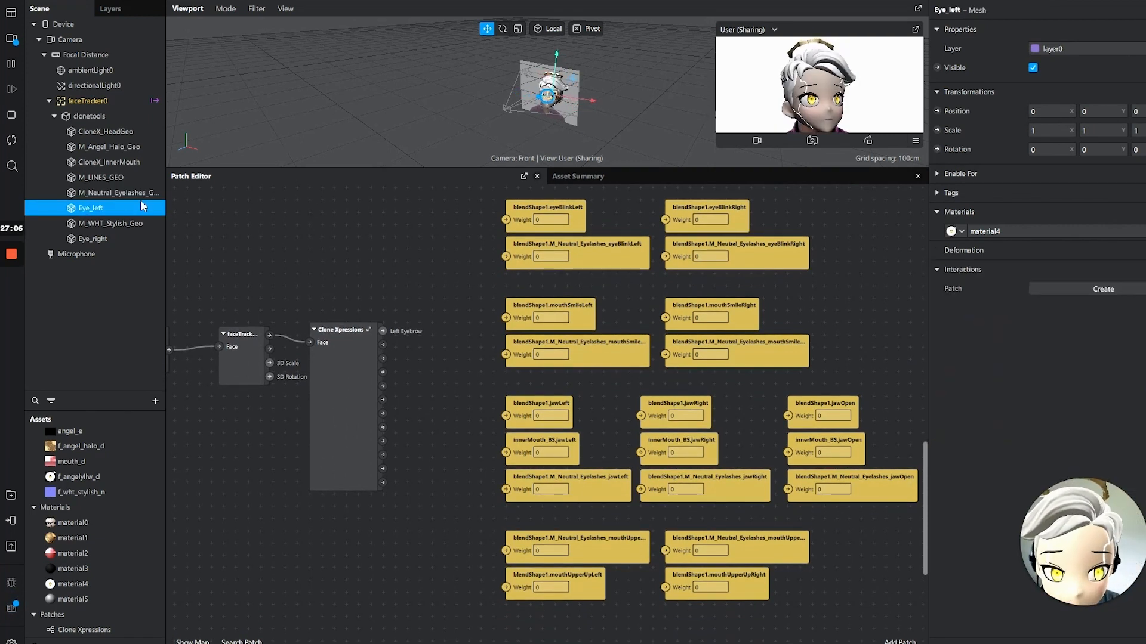
left_click(119, 223)
left_click(106, 239)
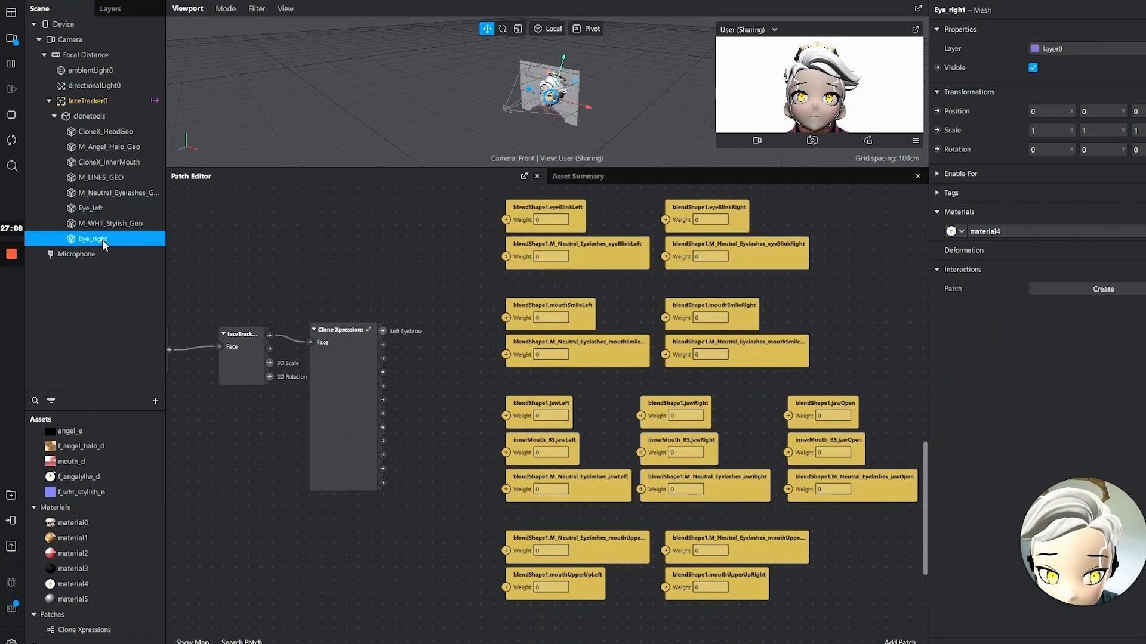
left_click(106, 224)
left_click(105, 209)
left_click(113, 193)
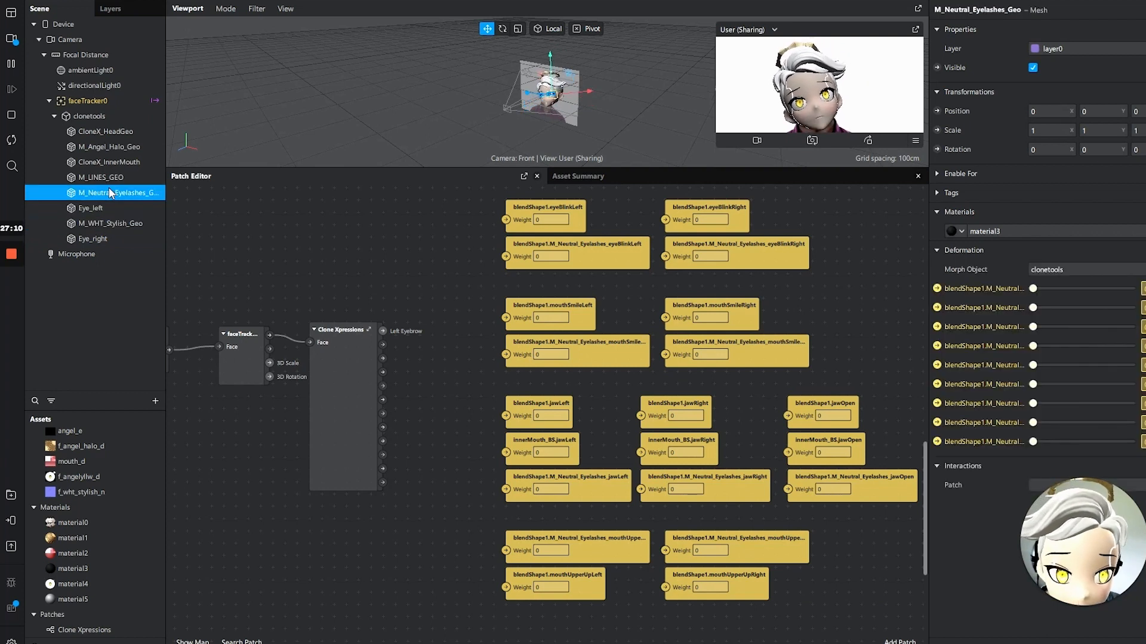
left_click(114, 179)
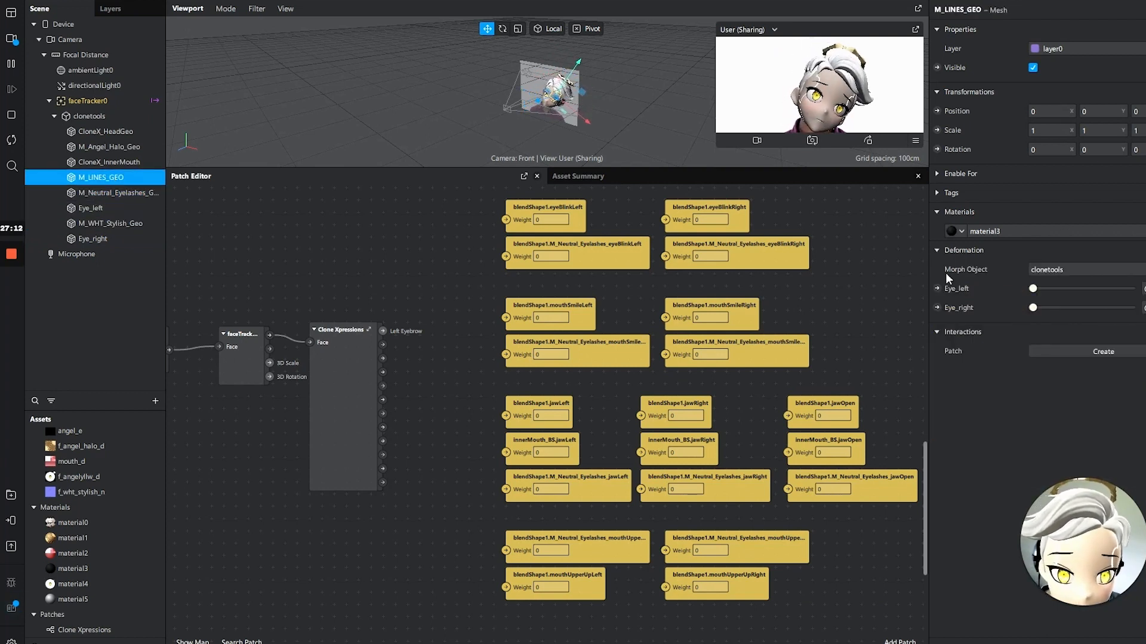
left_click(936, 289)
left_click(937, 307)
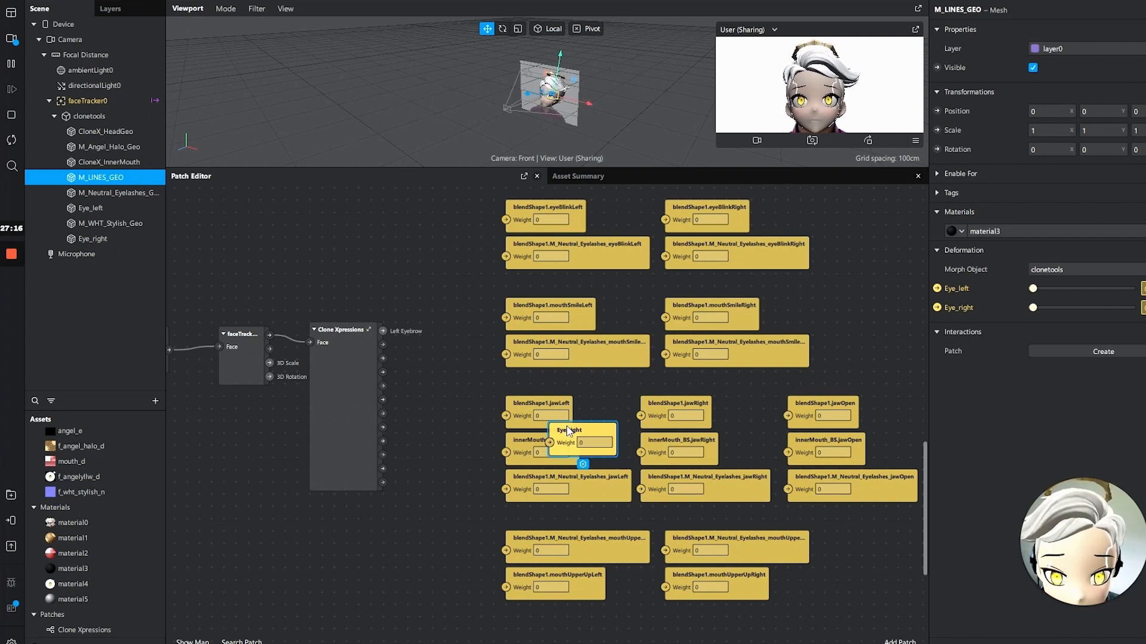
Place the Eye_left and Eye_right patches side by side below the mouthUpperUp rows
left_click_drag(566, 431, 677, 621)
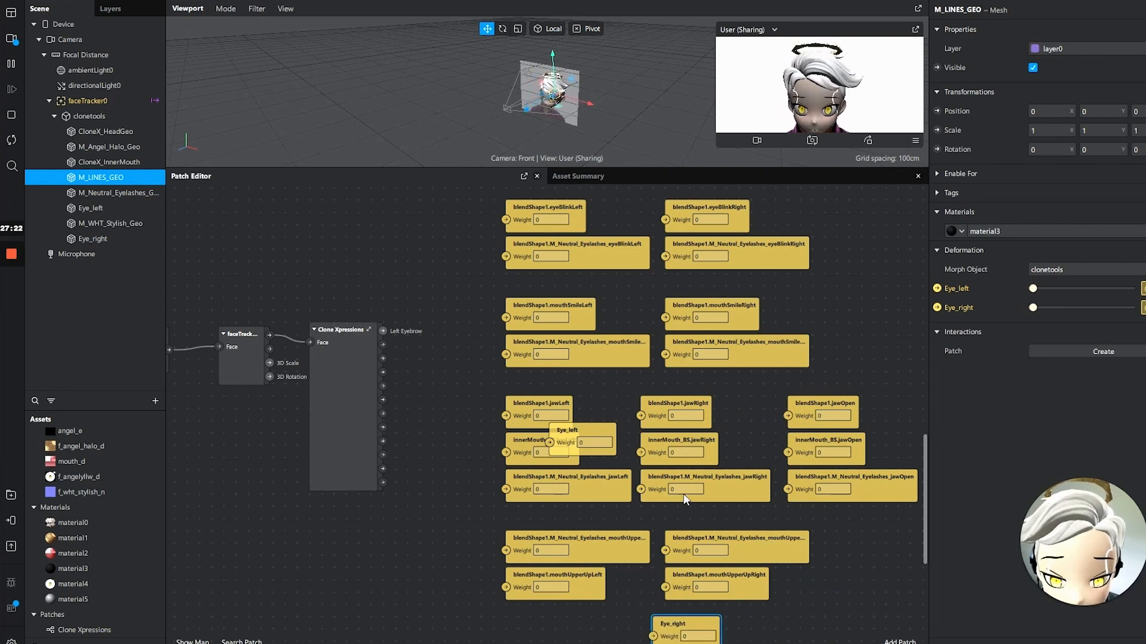
left_click_drag(596, 440, 549, 630)
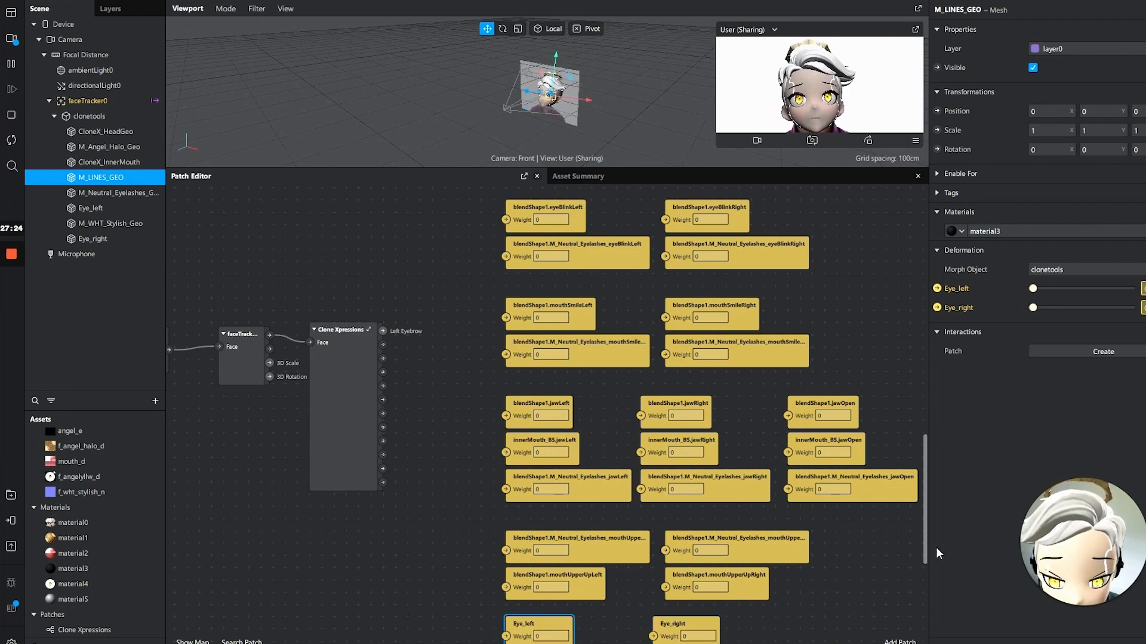
scroll(724, 437, "down", 2)
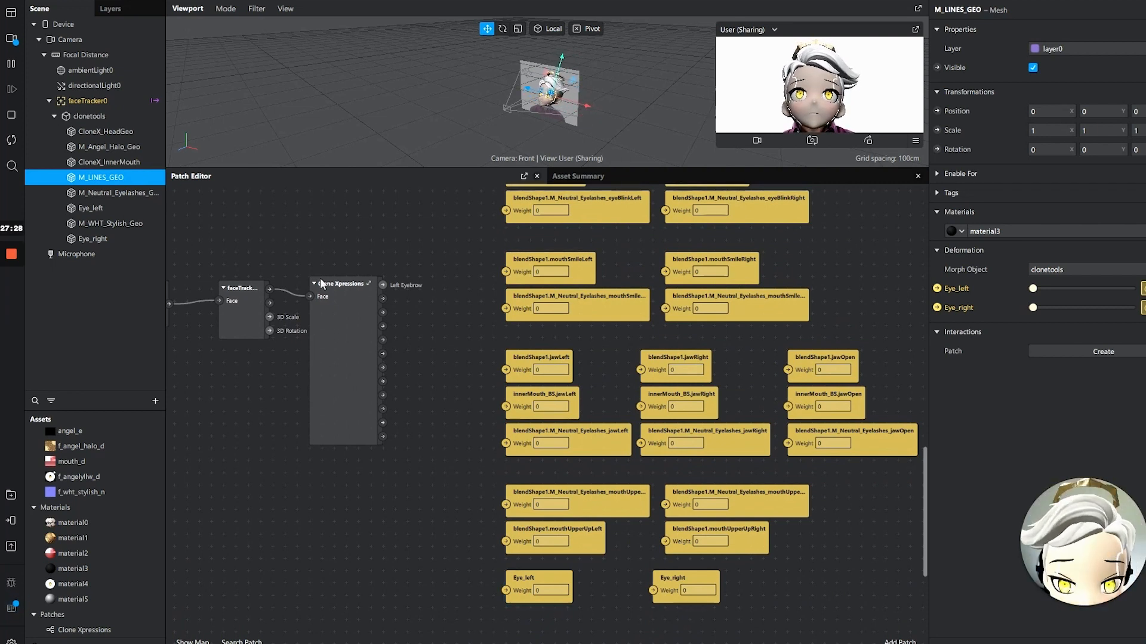
Review the deformation lists of the head, halo and inner mouth meshes and the outputs of the Clone Xpressions patch group
left_click(98, 136)
left_click(100, 147)
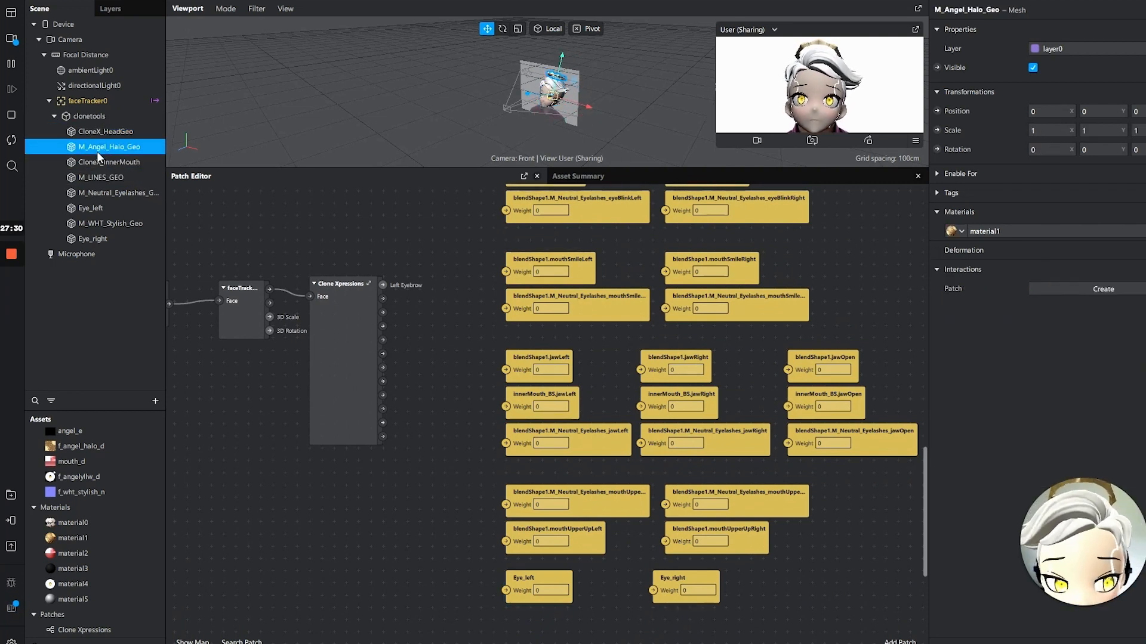
left_click(99, 162)
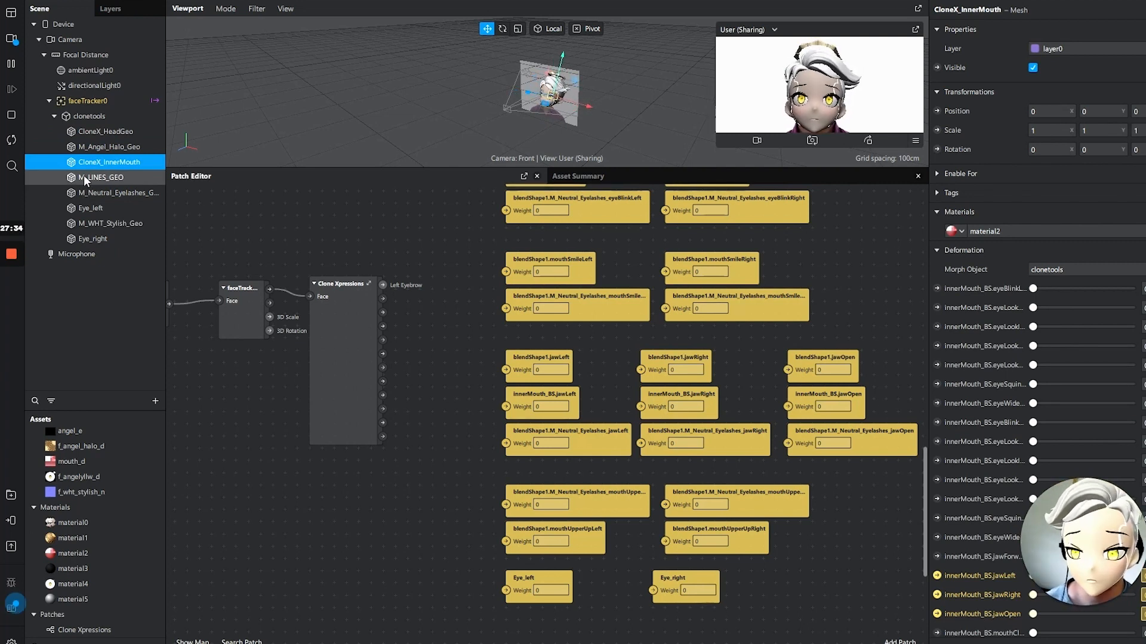
left_click(381, 364)
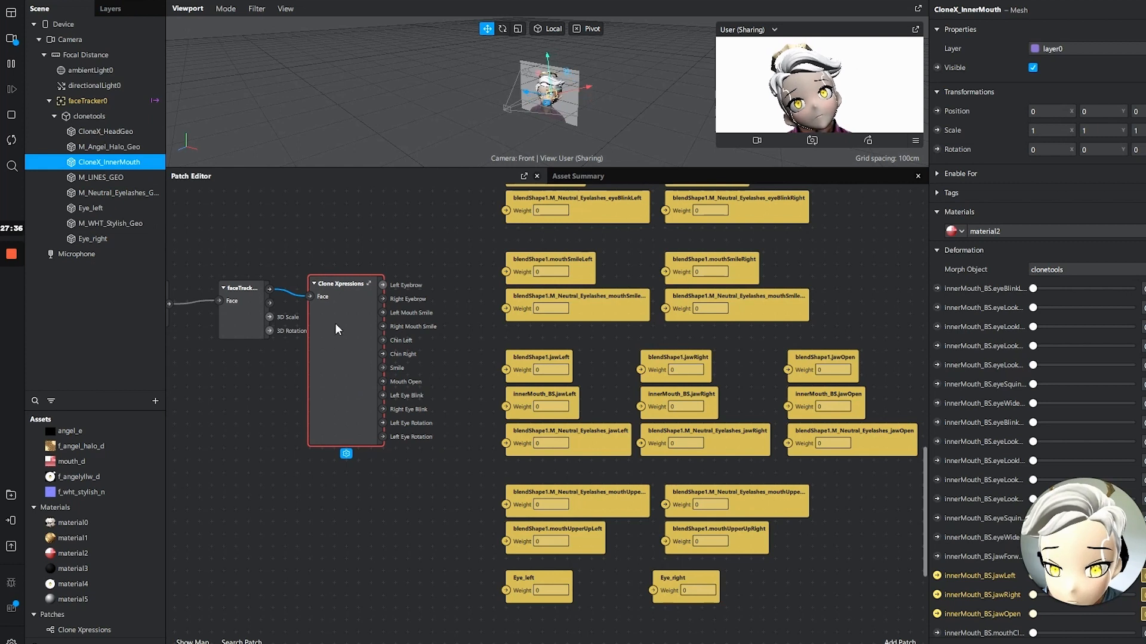
Connect the Left Eyebrow output of Clone Xpressions to the eyelash eyeBlinkLeft patch
scroll(441, 388, "up", 3)
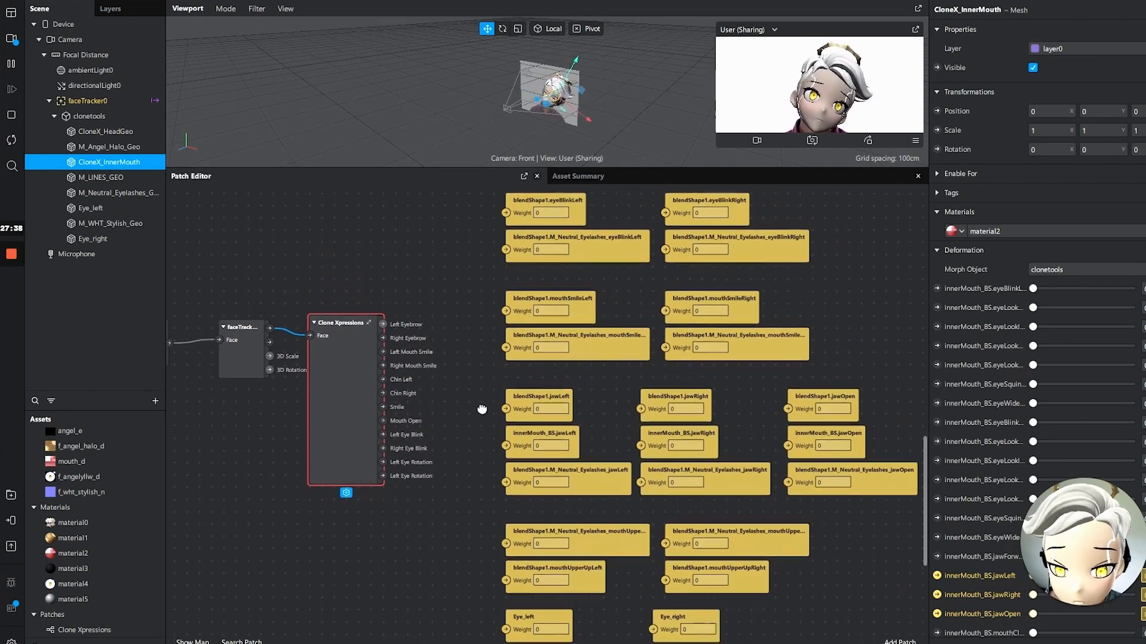
scroll(480, 404, "up", 2)
left_click_drag(430, 370, 400, 433)
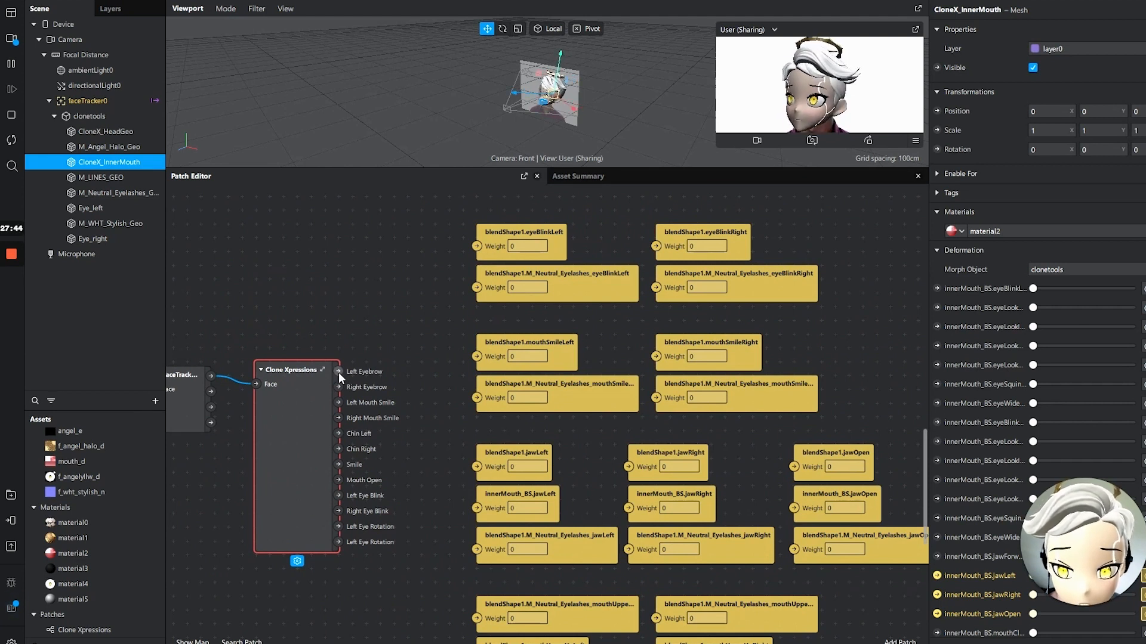
mouse_move(338, 371)
left_mouse_down()
mouse_move(421, 331)
mouse_move(398, 277)
mouse_move(463, 251)
mouse_move(476, 287)
left_mouse_up()
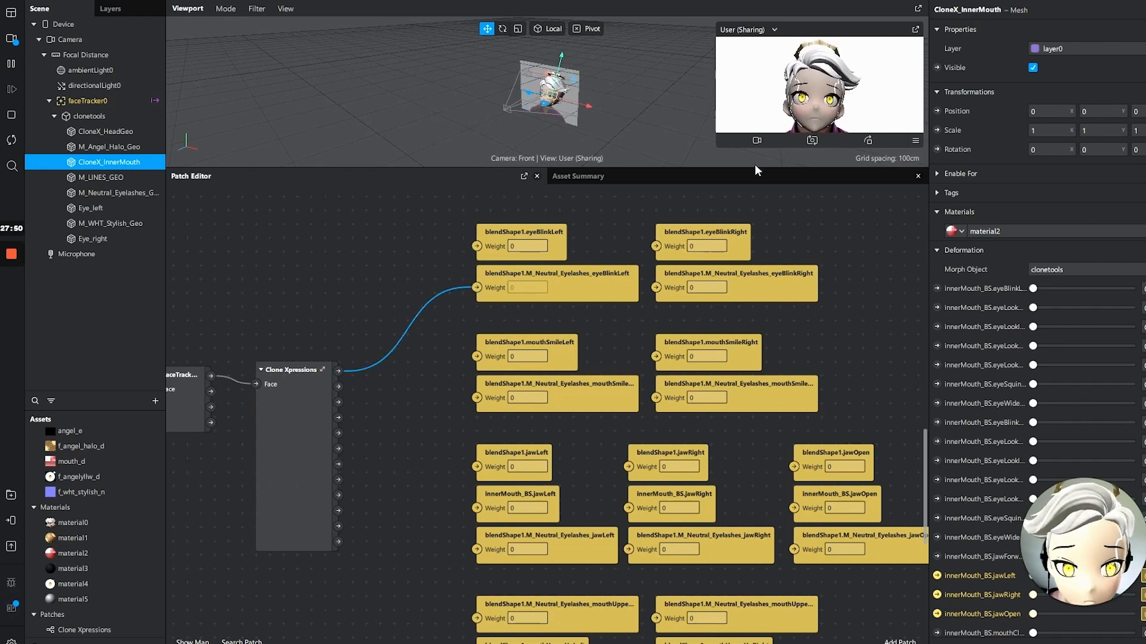
Enlarge the viewport and the simulator preview, and switch the preview's video source to Snap Camera
left_click_drag(753, 169, 740, 333)
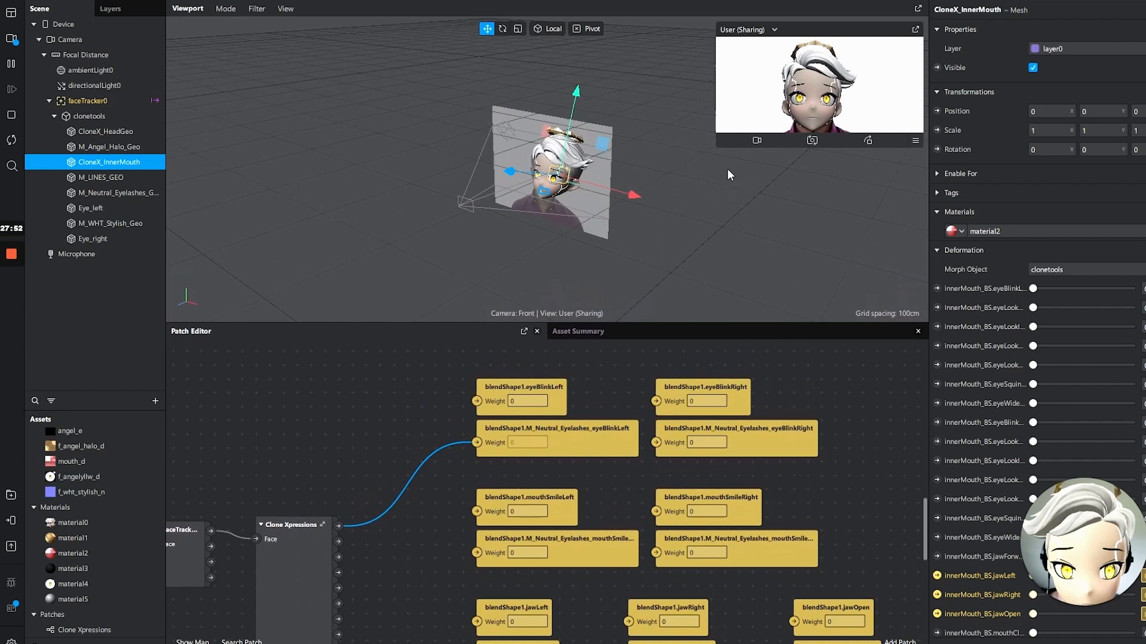
left_click_drag(713, 147, 531, 241)
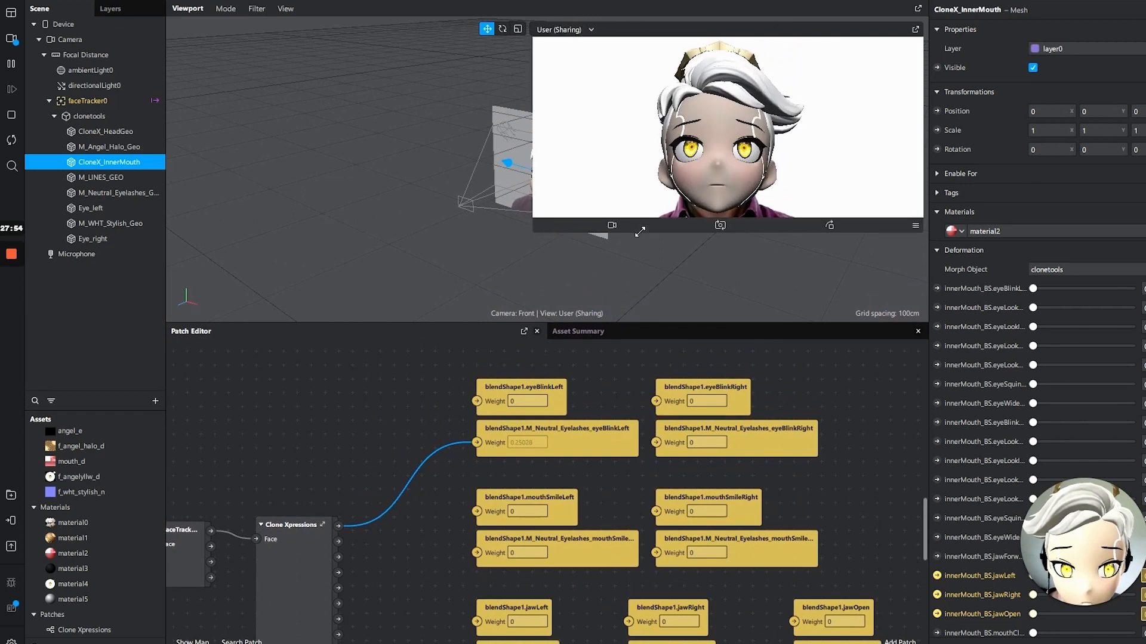
left_click(615, 223)
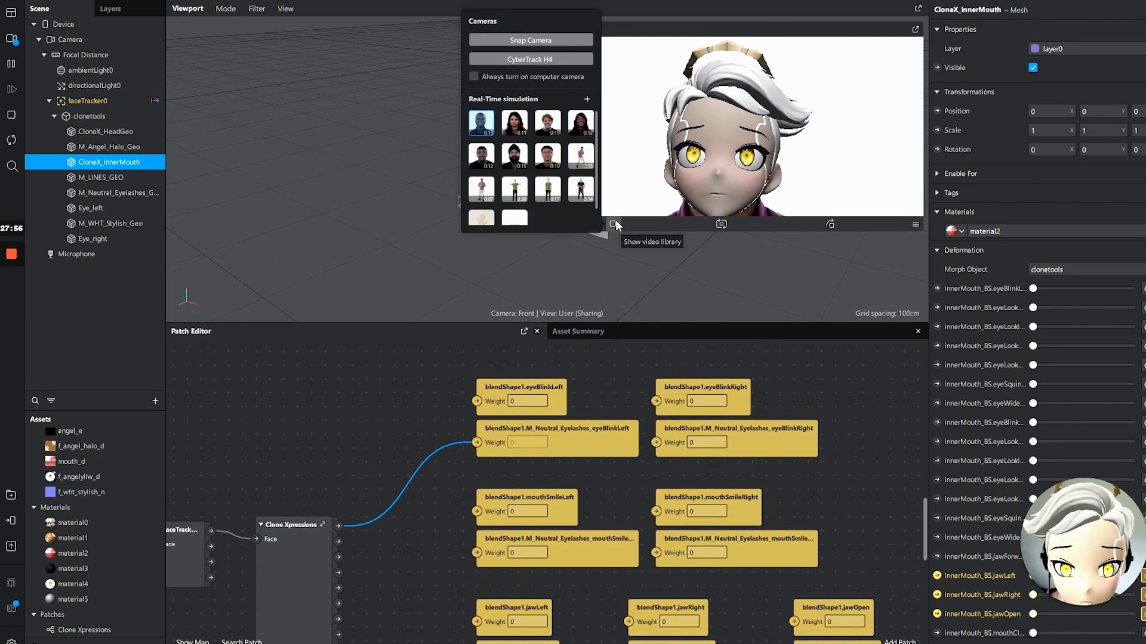
left_click(554, 40)
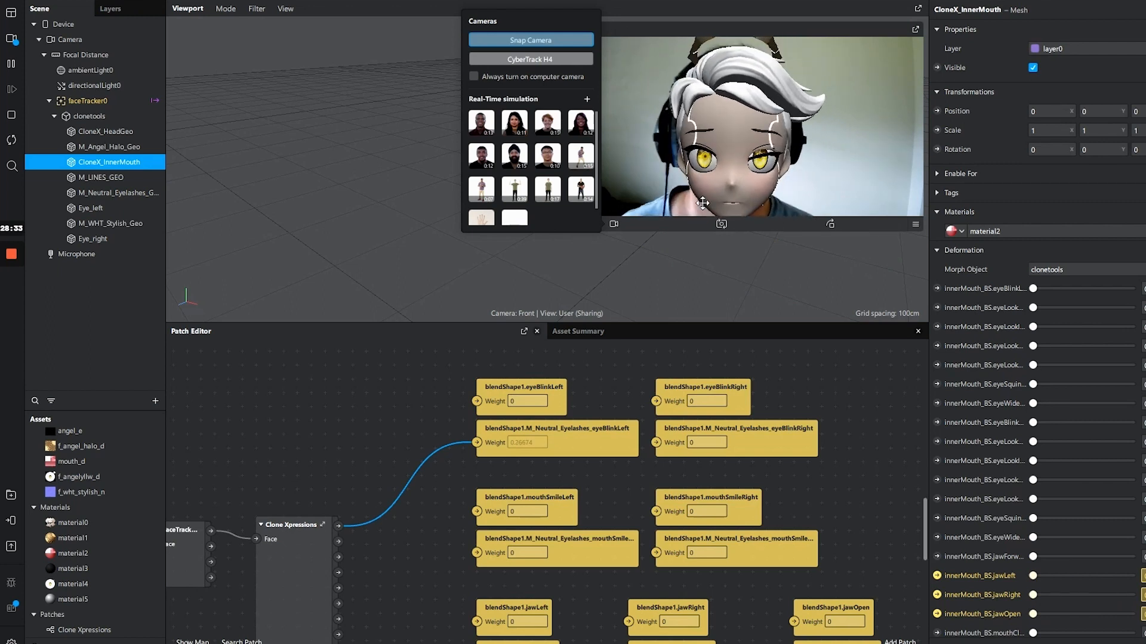
left_click(666, 284)
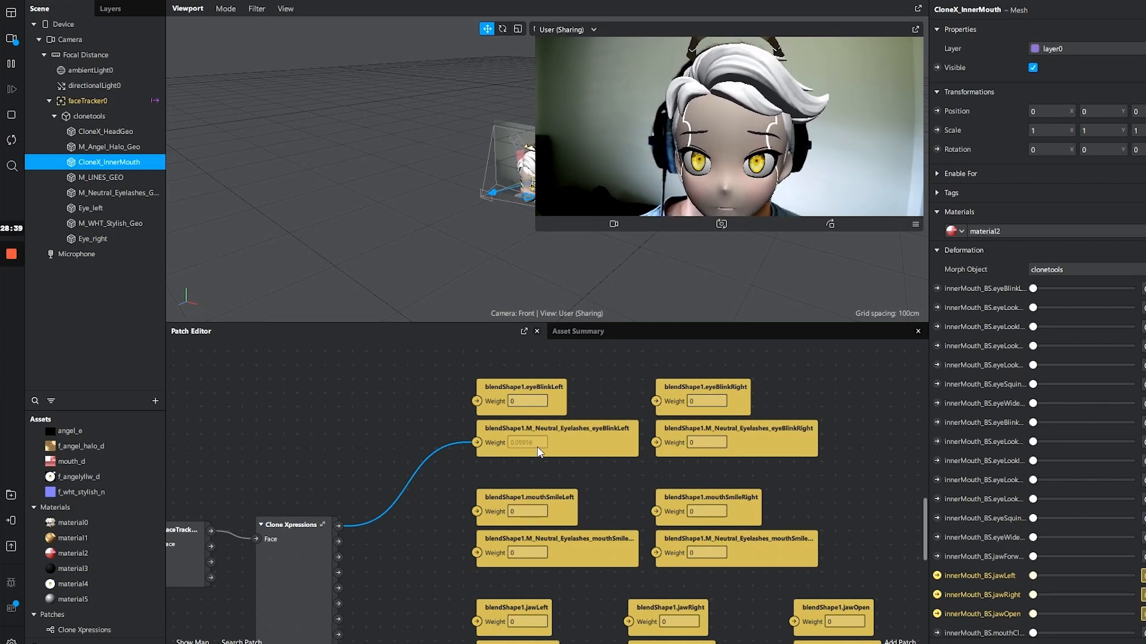
Connect Left Eyebrow also to blendShape1.eyeBlinkLeft and both right eyeBlink patches, enlarging the preview a little more
left_click(310, 550)
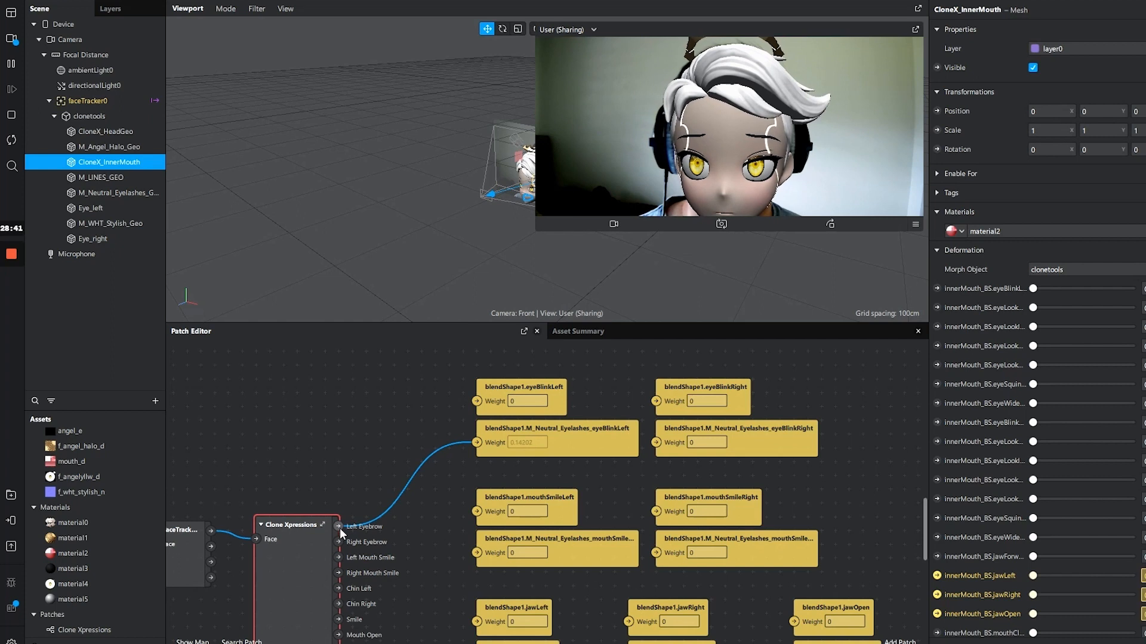
mouse_move(338, 527)
left_mouse_down()
mouse_move(432, 401)
mouse_move(475, 400)
left_mouse_up()
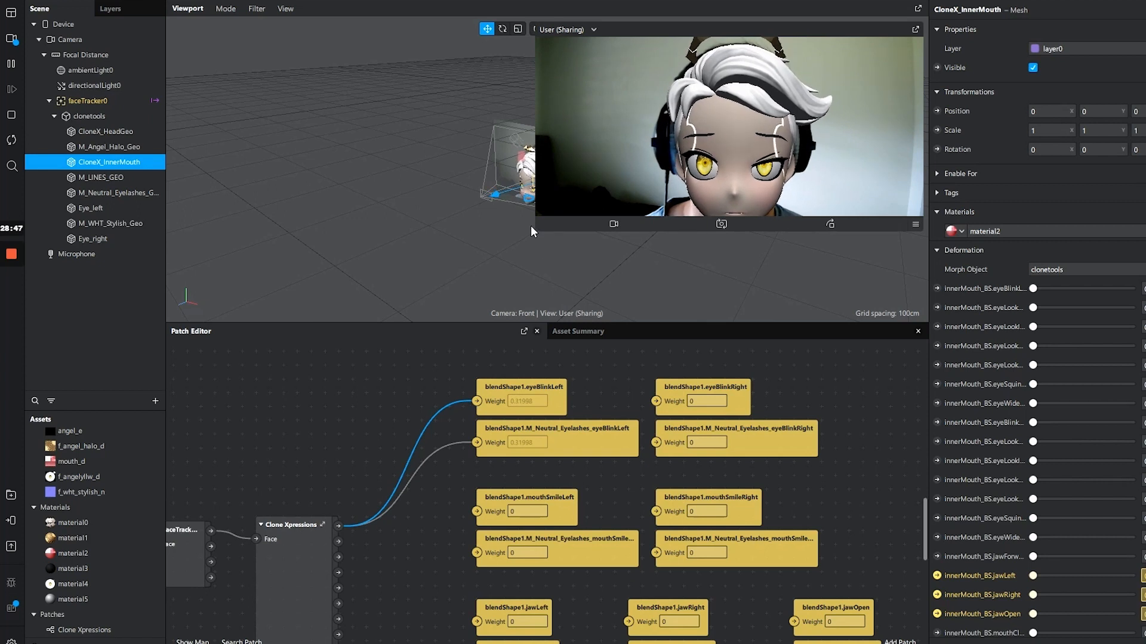
left_click_drag(530, 231, 527, 251)
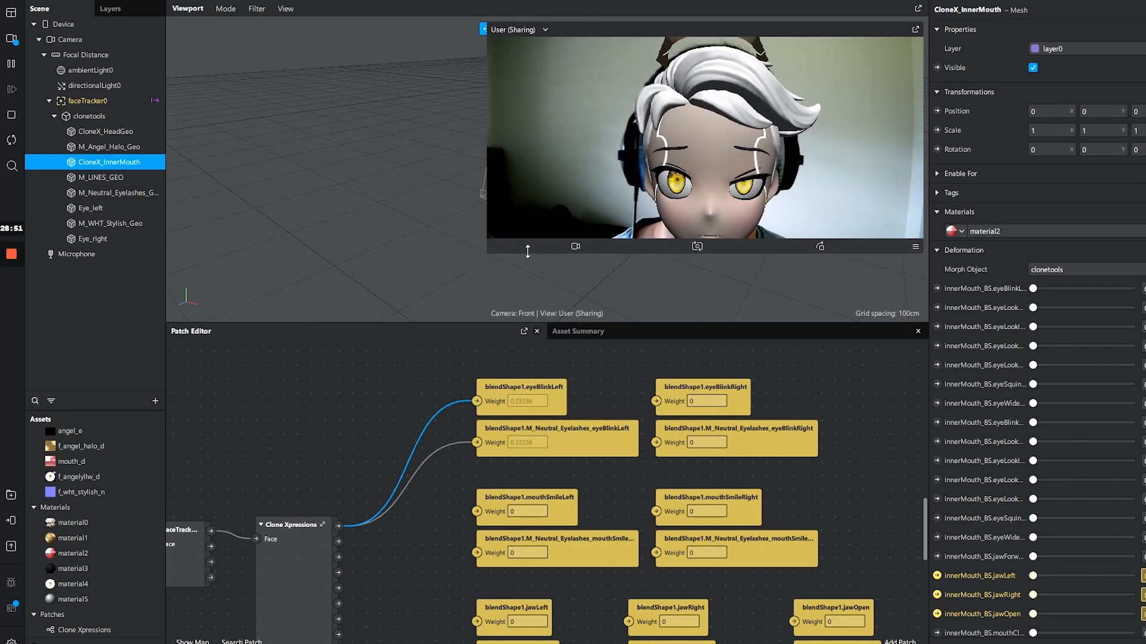
mouse_move(338, 525)
left_mouse_down()
mouse_move(643, 485)
mouse_move(657, 442)
left_mouse_up()
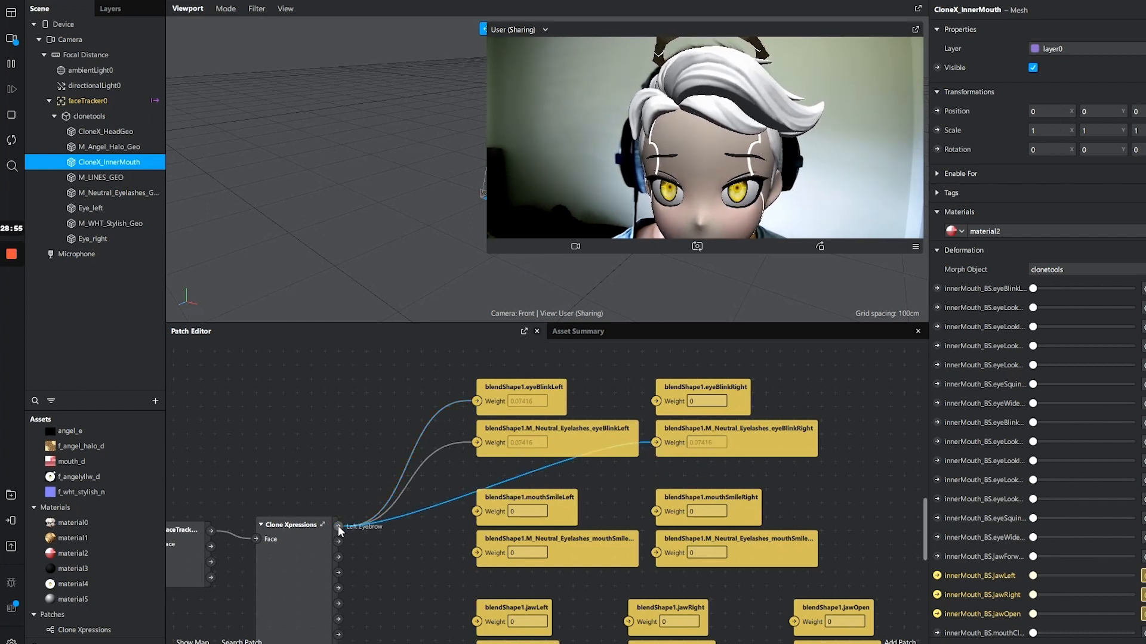
left_click_drag(338, 526, 656, 402)
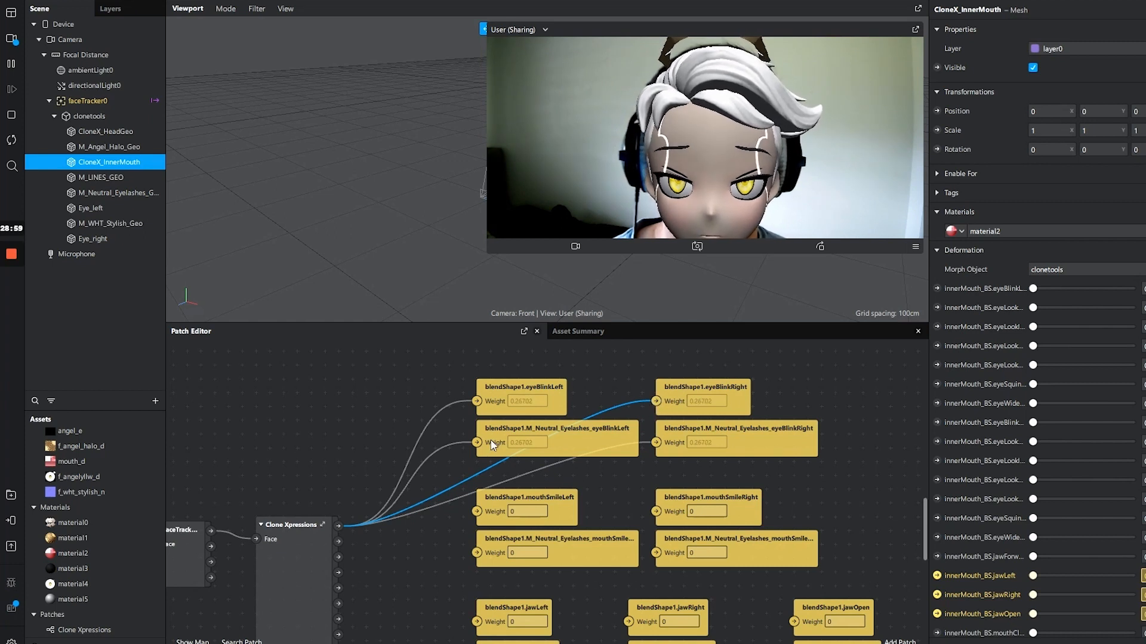
Disconnect the two left eyeBlink patches from Left Eyebrow, then reconnect both to the same output
left_click_drag(475, 402, 445, 407)
left_click_drag(476, 443, 442, 441)
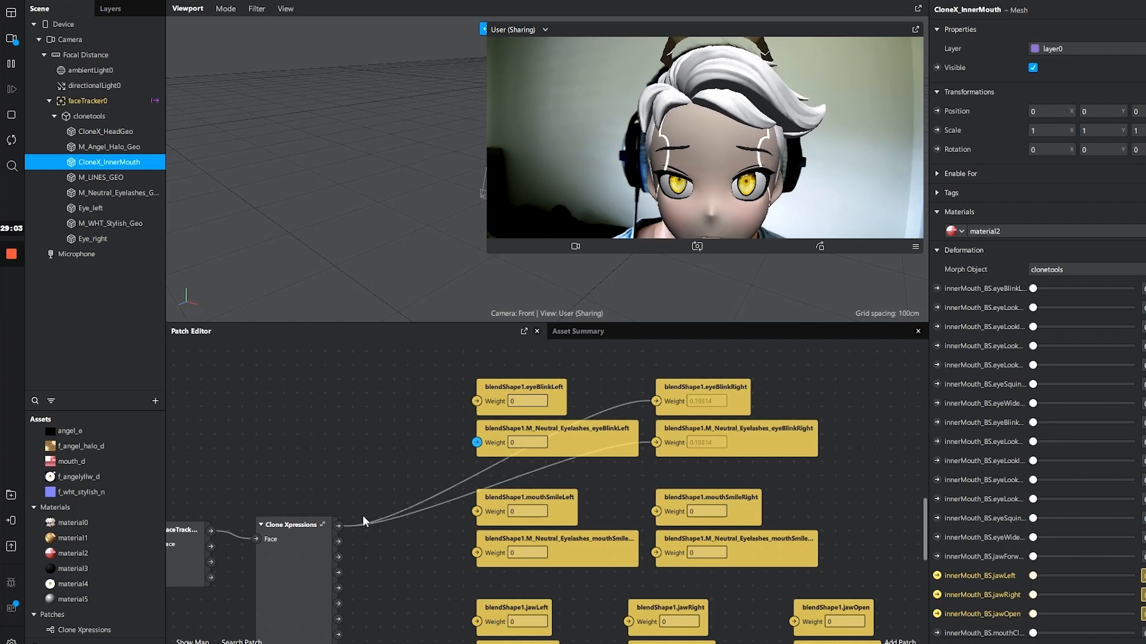
mouse_move(339, 524)
left_mouse_down()
mouse_move(476, 402)
mouse_move(481, 444)
left_mouse_up()
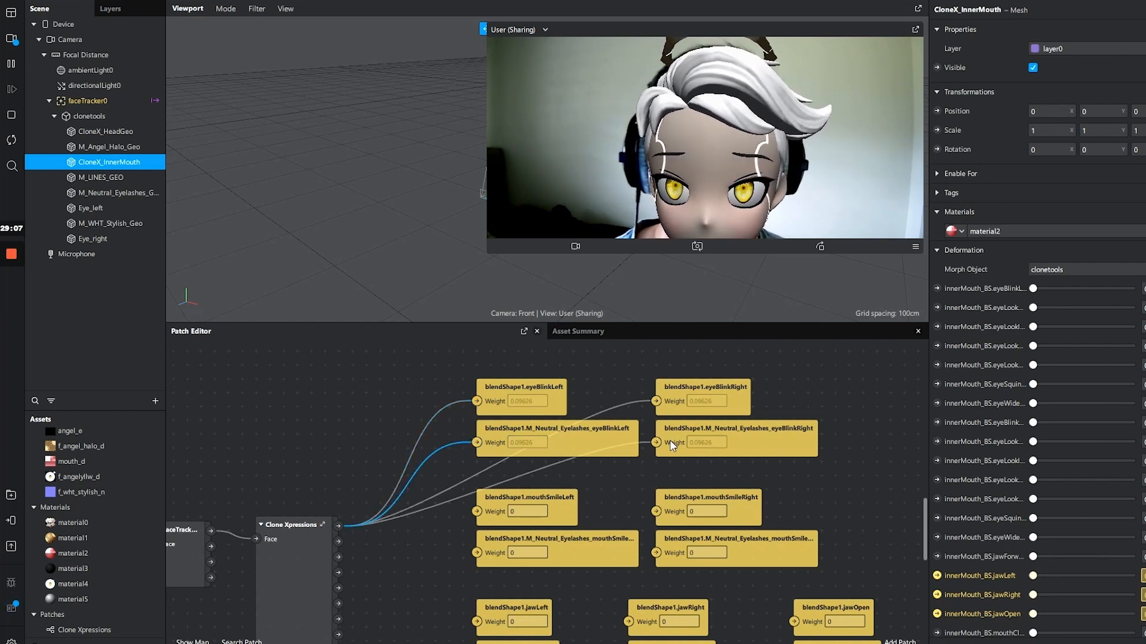
Disconnect the two right eyeBlink patches from Left Eyebrow and connect them to the Right Eyebrow output instead
left_click_drag(655, 443, 621, 458)
left_click_drag(656, 402, 624, 395)
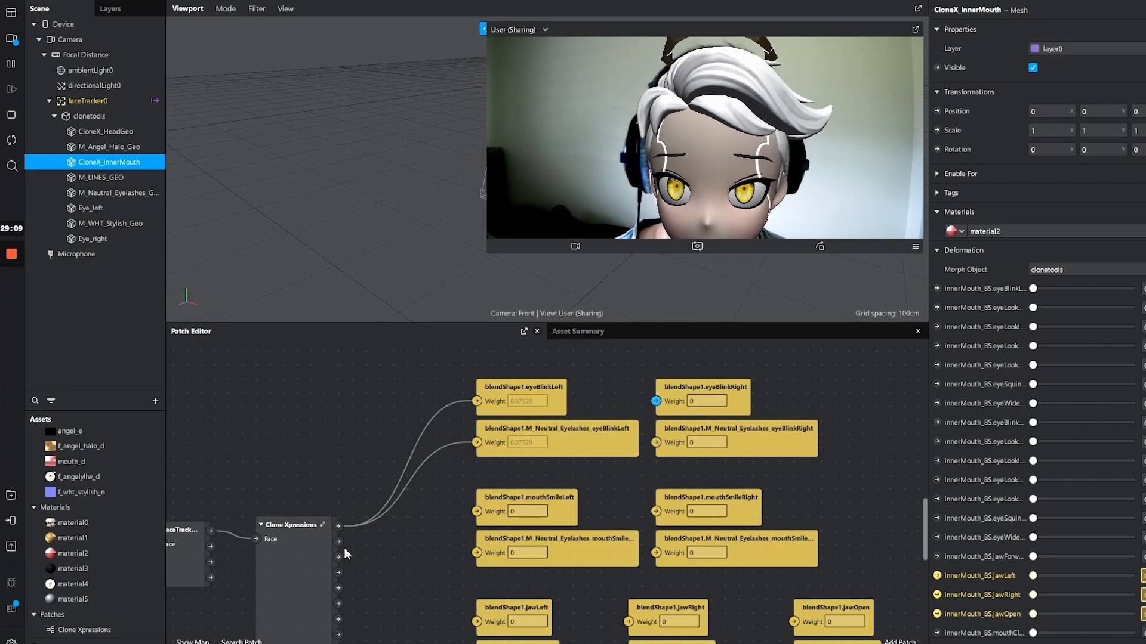
left_click_drag(339, 542, 656, 401)
left_click_drag(655, 443, 337, 541)
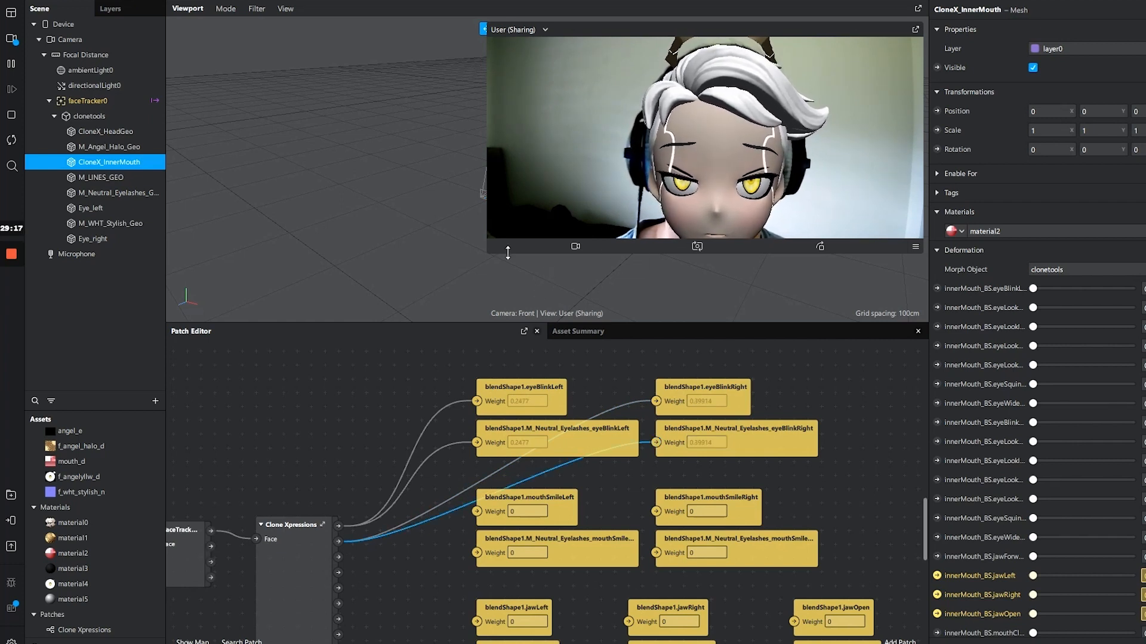
Select the Clone Xpressions patch and enlarge the Patch Editor area so that all its outputs fit alongside the blend shape patches
left_click(304, 560)
mouse_move(410, 535)
left_mouse_down()
mouse_move(407, 426)
mouse_move(406, 449)
left_mouse_up()
mouse_move(463, 538)
left_mouse_down()
mouse_move(463, 496)
mouse_move(463, 536)
left_mouse_up()
left_click_drag(517, 323, 520, 253)
left_click_drag(521, 412, 520, 478)
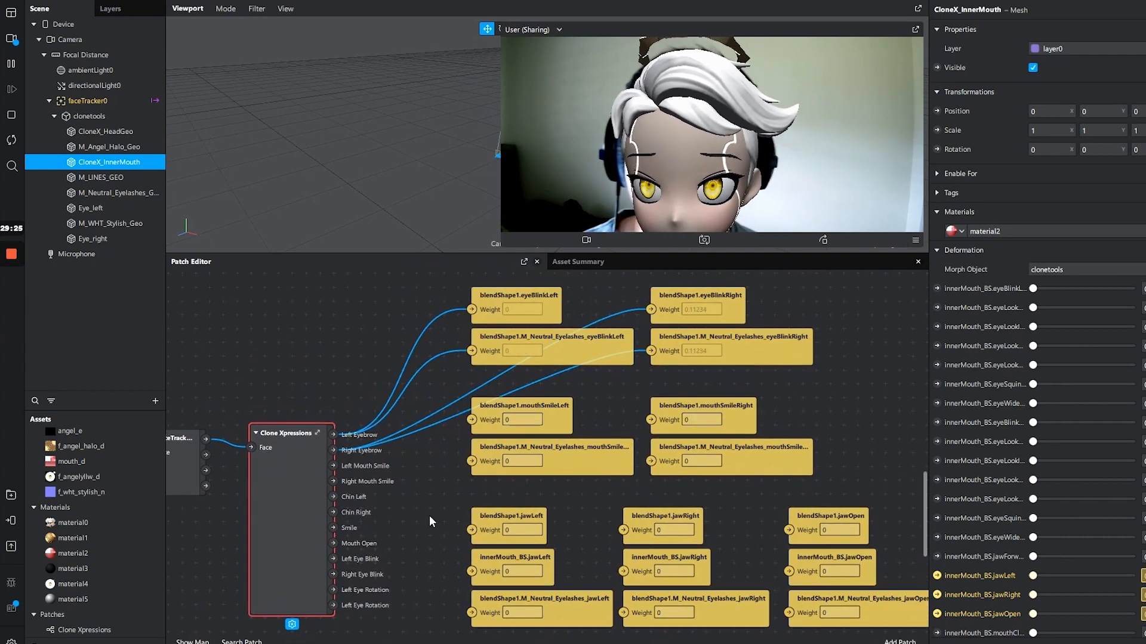
Remove the eyebrow connections from all four eyeBlink patches
left_click_drag(472, 351, 430, 352)
left_click_drag(470, 310, 596, 297)
left_click_drag(651, 351, 606, 389)
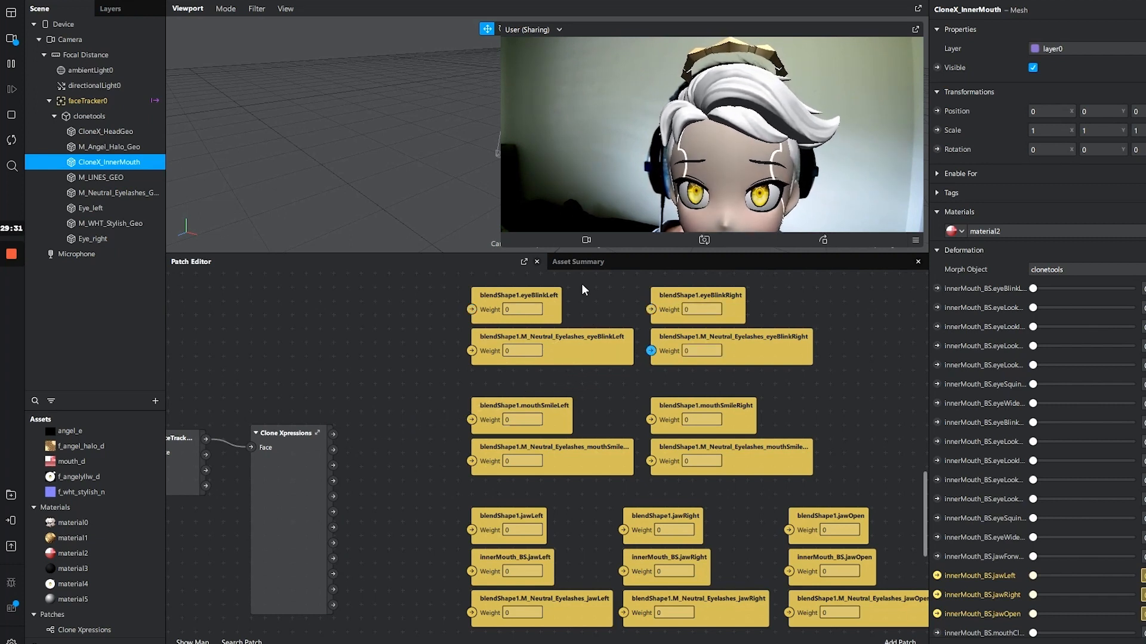
Connect the Left Eye Blink output to both left eyeBlink patches and Right Eye Blink to both right eyeBlink patches
left_click(332, 563)
mouse_move(333, 559)
left_mouse_down()
mouse_move(448, 289)
mouse_move(471, 309)
left_mouse_up()
mouse_move(439, 388)
left_mouse_down()
mouse_move(334, 558)
mouse_move(651, 309)
left_mouse_up()
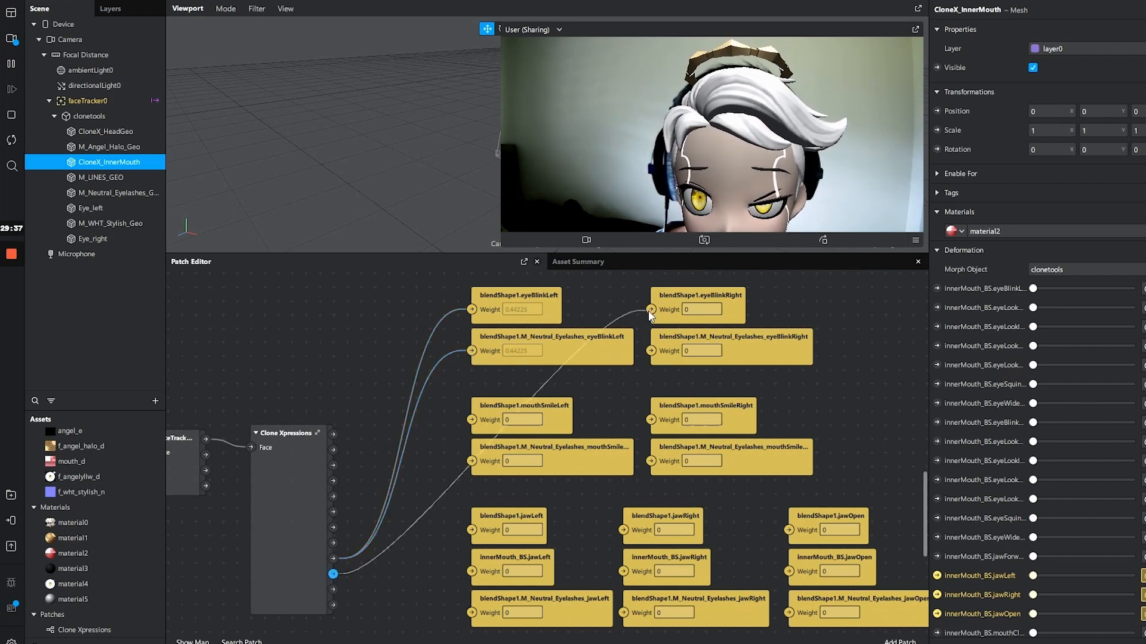
left_click_drag(651, 351, 333, 574)
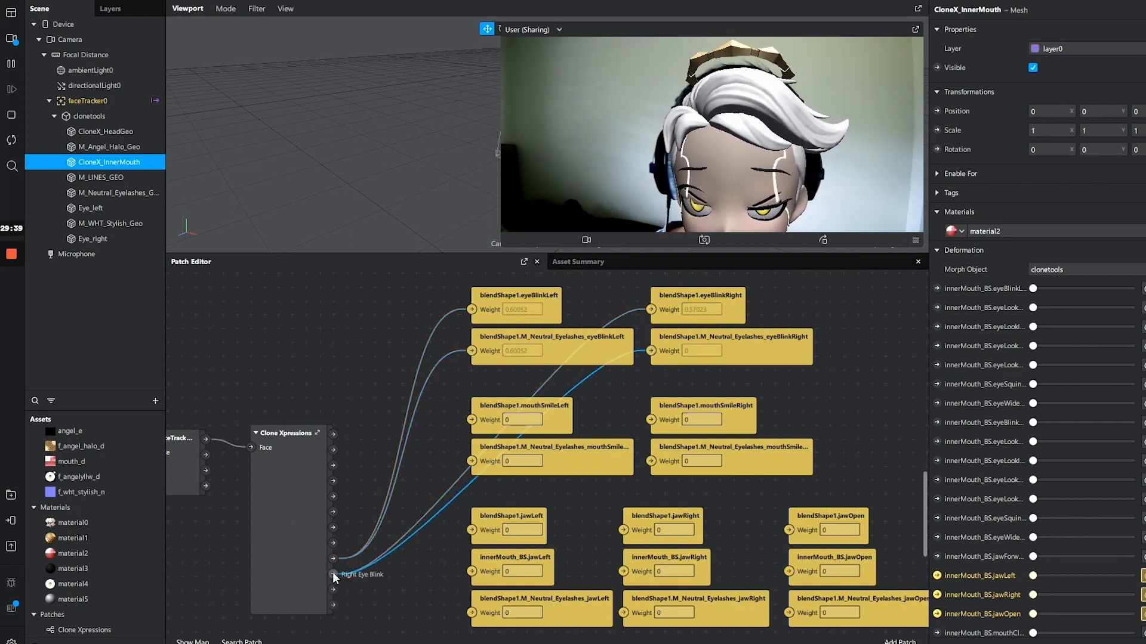
Connect the Mouth Open output of Clone Xpressions to the blendShape1.jawOpen and innerMouth_BS.jawOpen patches
left_click(270, 564)
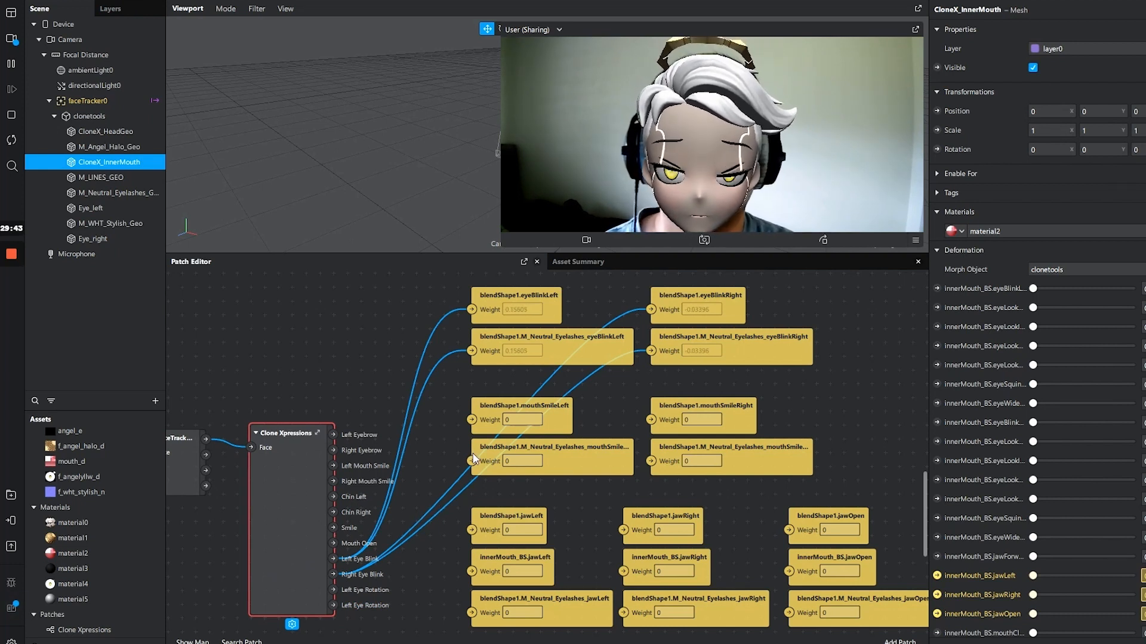
scroll(327, 494, "down", 1)
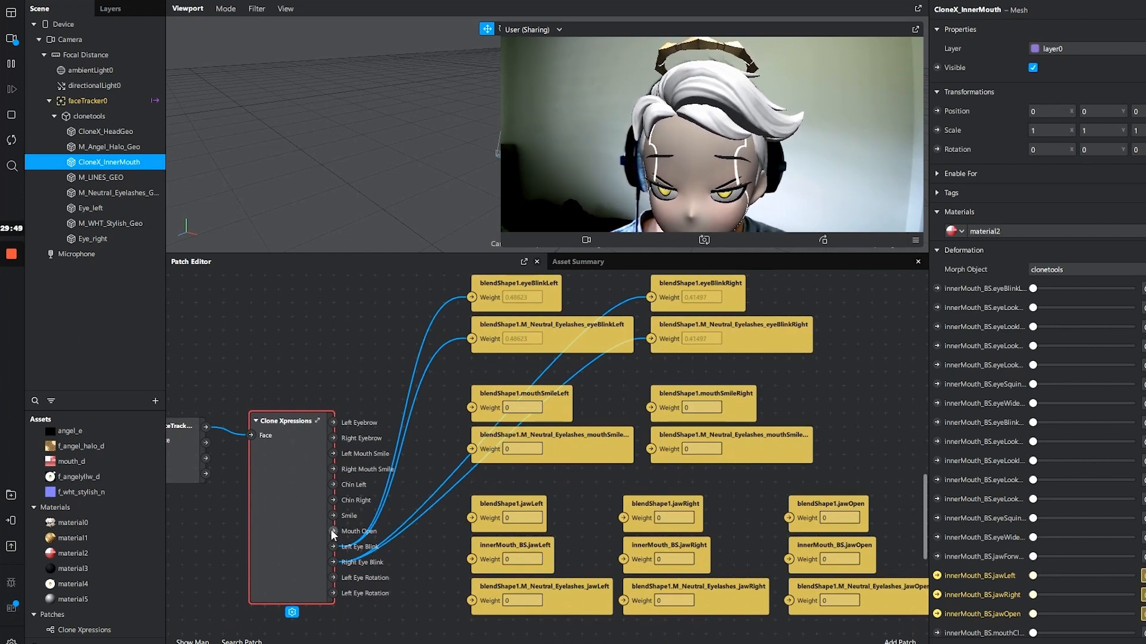
left_click_drag(332, 531, 430, 537)
mouse_move(496, 497)
left_mouse_down()
mouse_move(747, 502)
mouse_move(788, 518)
left_mouse_up()
mouse_move(554, 550)
left_mouse_down()
mouse_move(328, 538)
mouse_move(334, 531)
left_mouse_up()
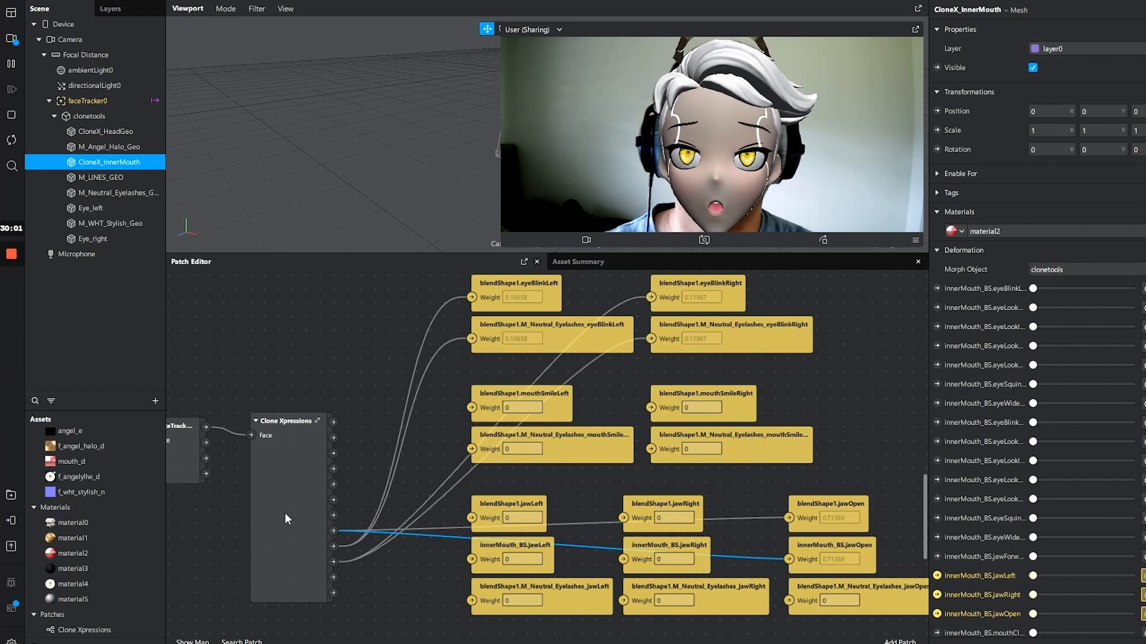
Connect Chin Left to the blendShape1 and innerMouth_BS jawLeft patches, and Chin Right to the matching two jawRight patches
left_click(295, 531)
mouse_move(332, 484)
left_mouse_down()
mouse_move(483, 537)
mouse_move(472, 518)
left_mouse_up()
left_click_drag(335, 486, 472, 560)
left_click_drag(333, 500, 623, 518)
left_click_drag(613, 559, 620, 558)
left_click(320, 500)
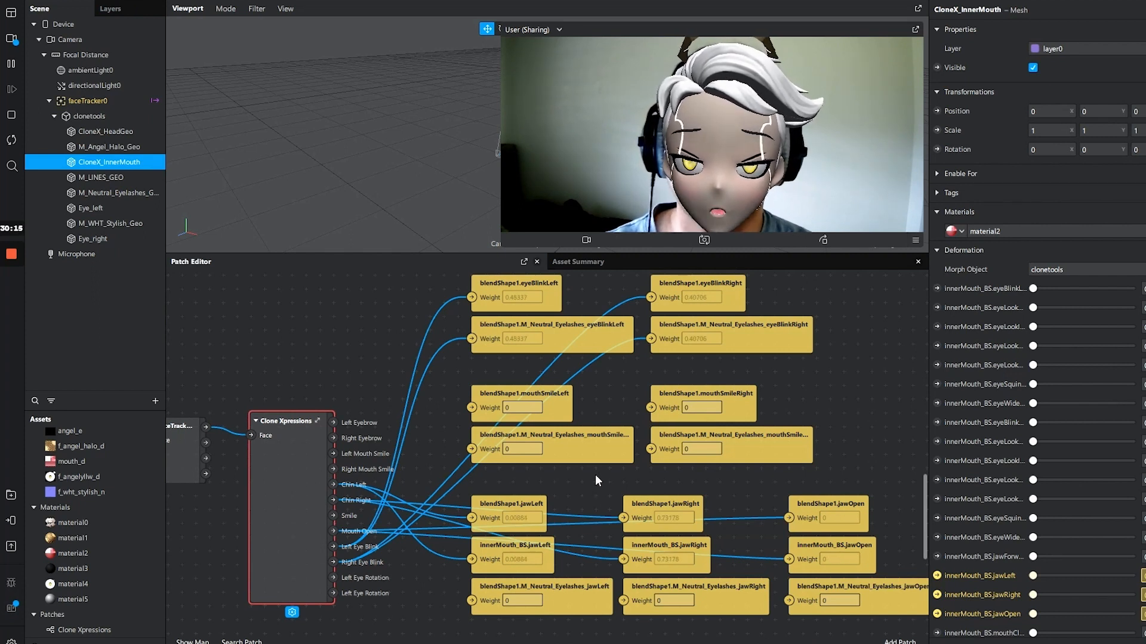
Connect the M_Neutral_Eyelashes jawLeft, jawRight and jawOpen patches to Chin Left, Chin Right and Mouth Open respectively
left_click_drag(600, 495, 602, 419)
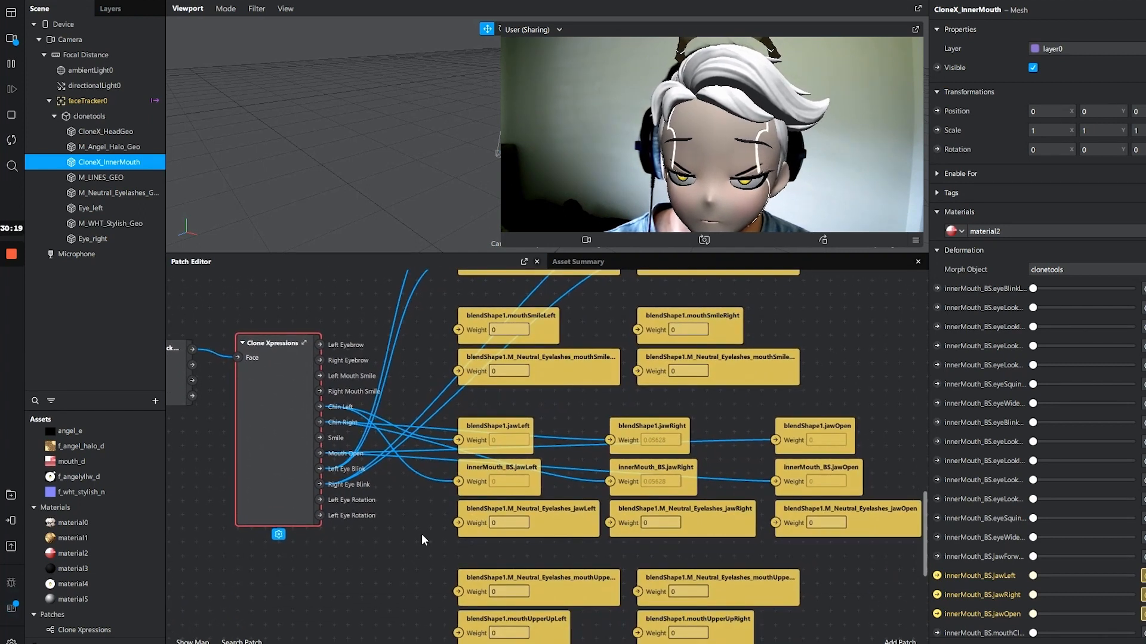
mouse_move(455, 521)
left_mouse_down()
mouse_move(322, 406)
mouse_move(410, 517)
mouse_move(493, 513)
mouse_move(328, 403)
mouse_move(320, 422)
left_mouse_up()
left_click_drag(743, 515, 606, 523)
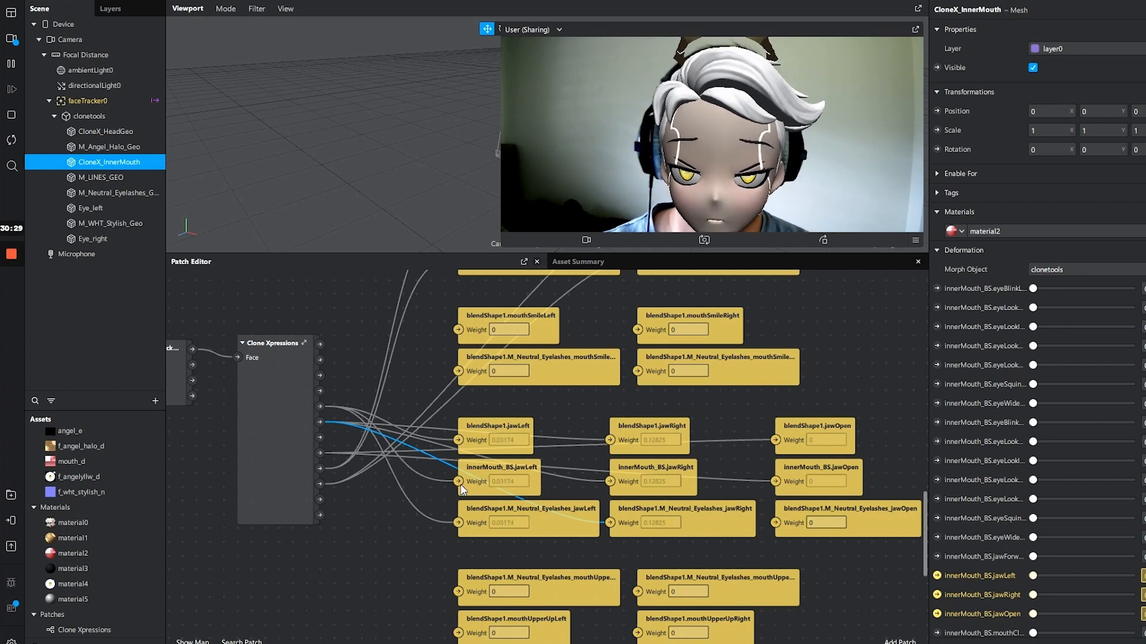
left_click(264, 463)
left_click_drag(320, 455, 787, 514)
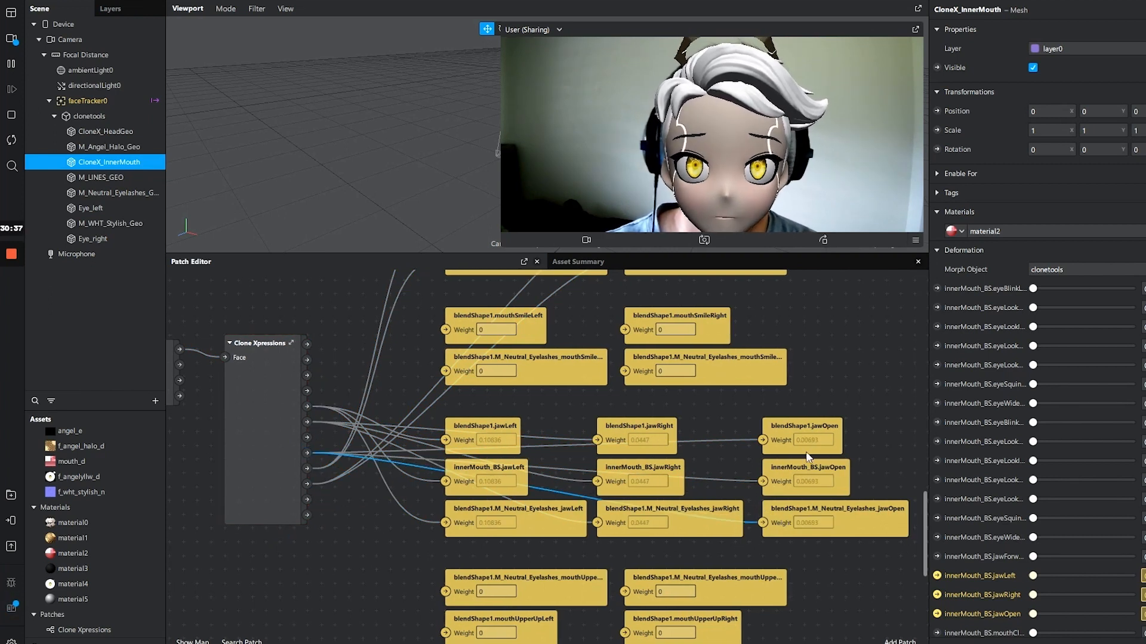
Connect Left Mouth Smile to the two left mouthUpperUp patches and Right Mouth Smile to the two right mouthUpperUp patches
scroll(227, 405, "down", 3)
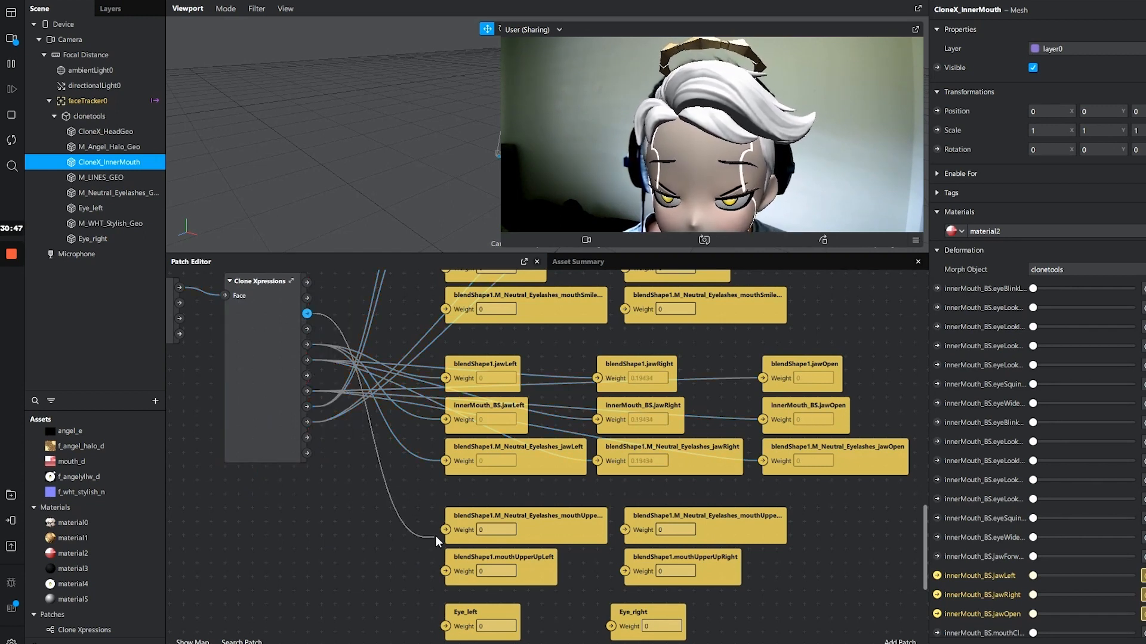
left_click_drag(435, 535, 438, 530)
left_click(425, 562)
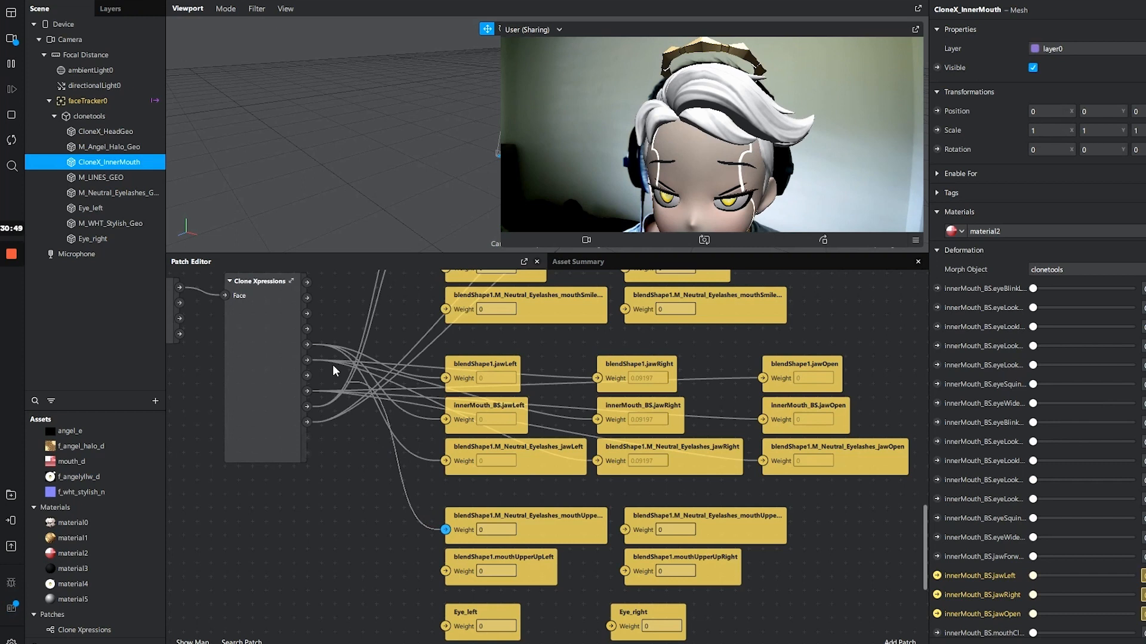
mouse_move(306, 314)
left_mouse_down()
mouse_move(450, 582)
mouse_move(442, 570)
left_mouse_up()
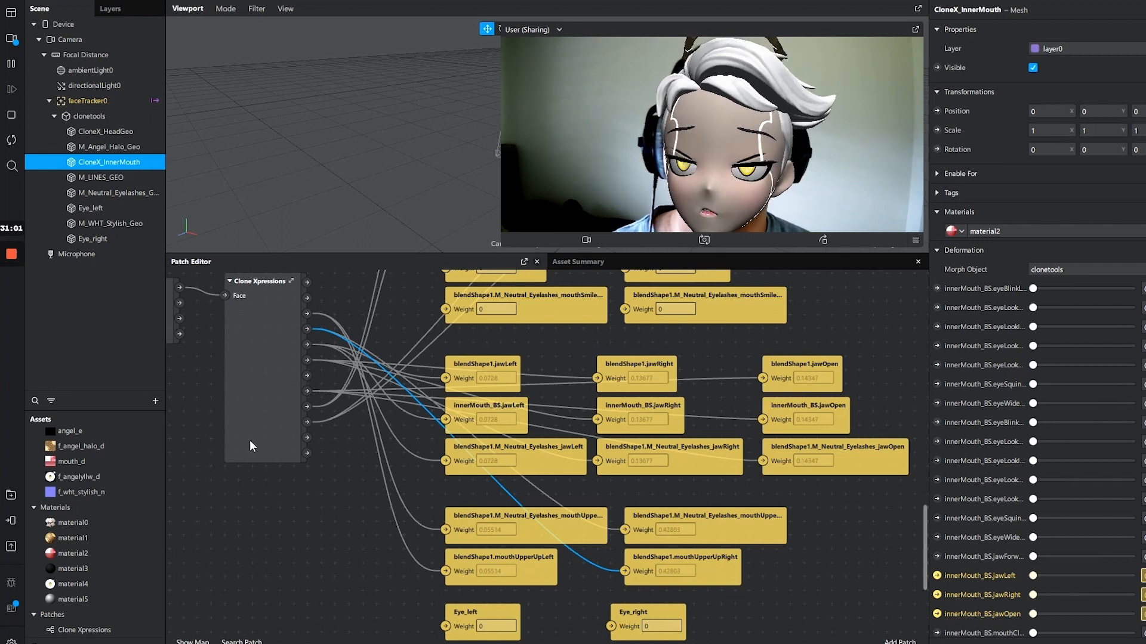
Connect the Smile output of Clone Xpressions to all four left and right mouthSmile patches
left_click_drag(350, 558, 361, 586)
left_click_drag(418, 490, 417, 479)
left_click_drag(399, 349, 410, 437)
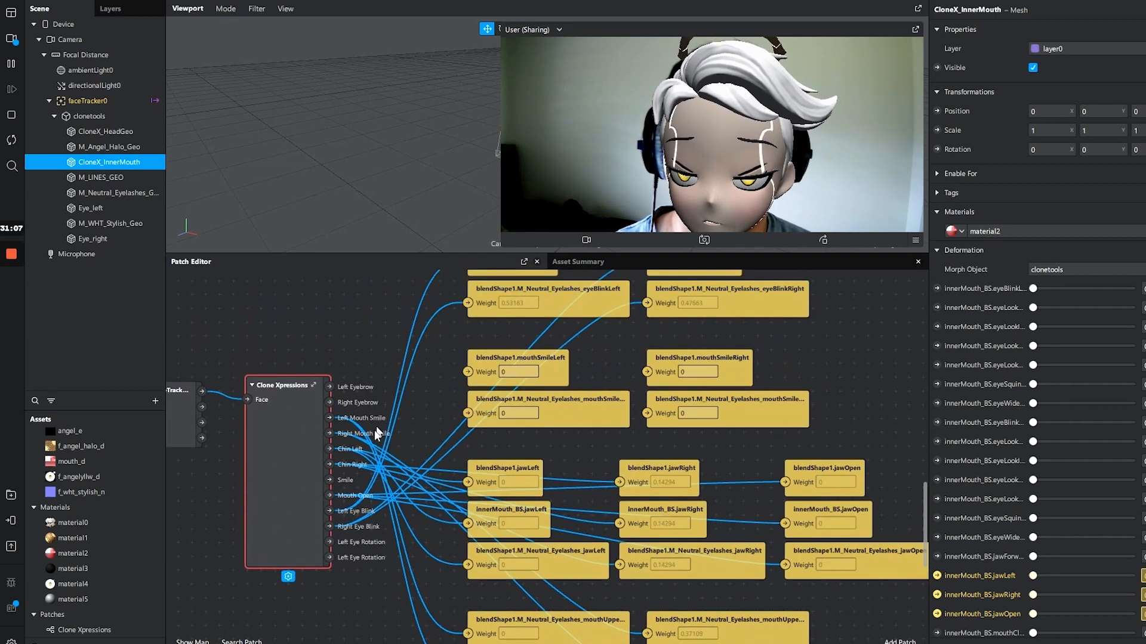
mouse_move(324, 482)
left_mouse_down()
mouse_move(448, 380)
mouse_move(466, 384)
left_mouse_up()
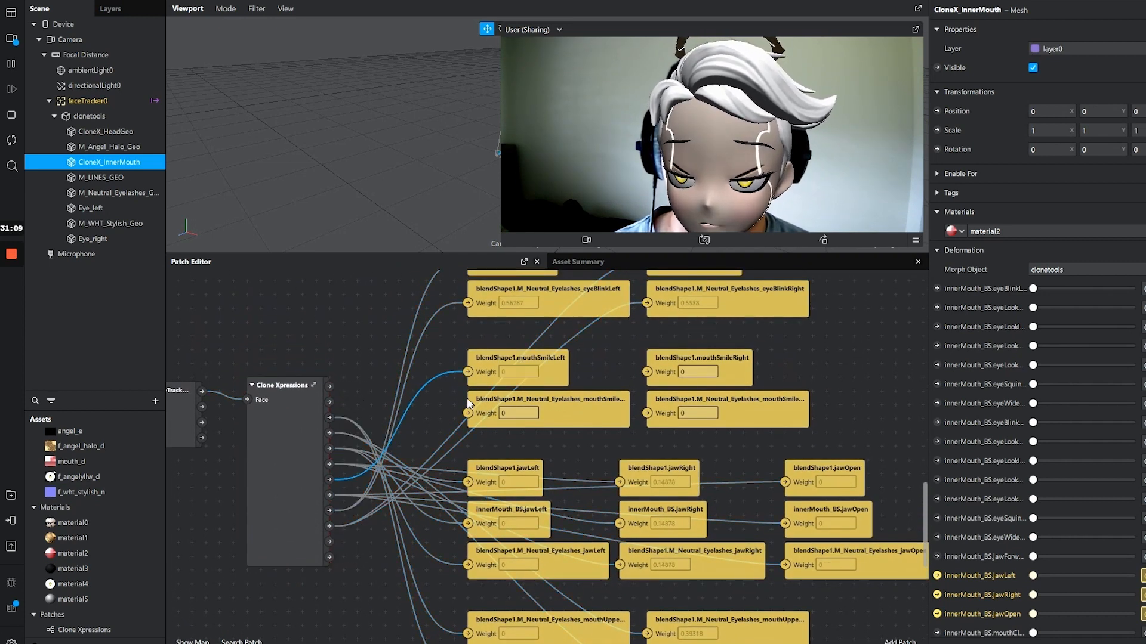
mouse_move(416, 436)
left_mouse_down()
mouse_move(327, 482)
mouse_move(548, 471)
mouse_move(662, 370)
left_mouse_up()
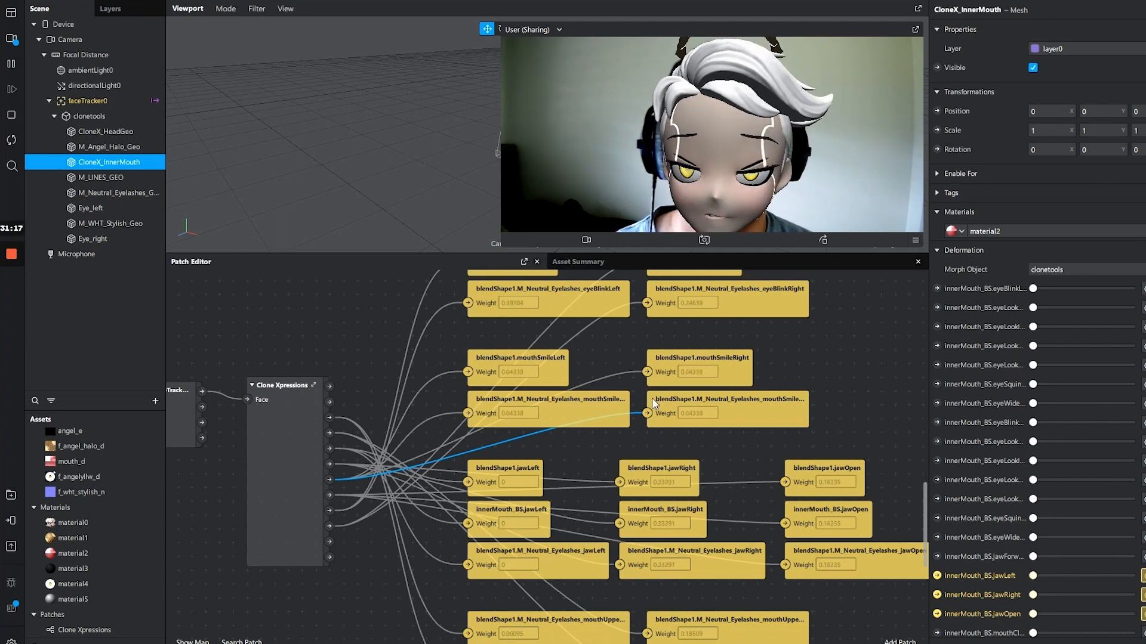
left_click(317, 489)
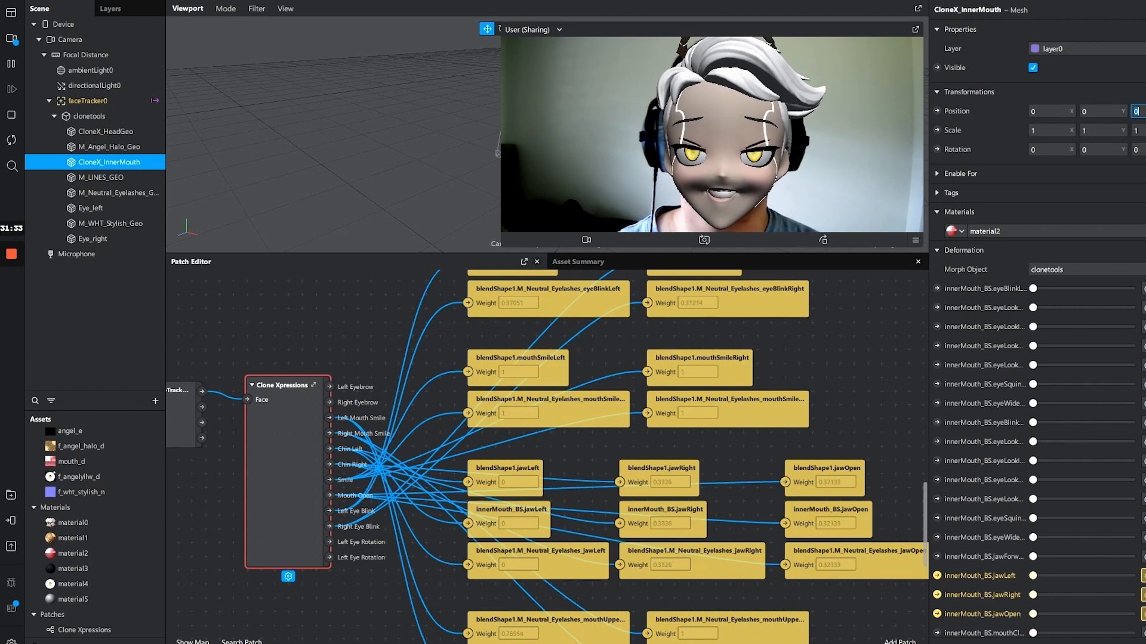
Try a Y position of 0.1 for CloneX_InnerMouth and shrink the camera preview to inspect the head in the viewport
type(".1")
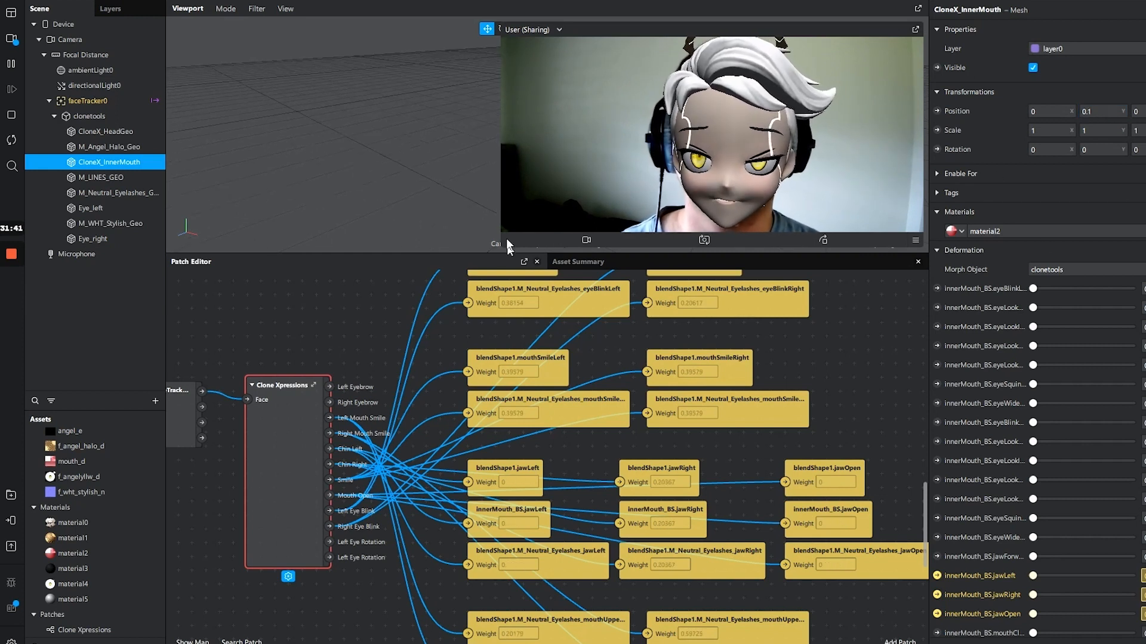
left_click_drag(503, 246, 666, 169)
scroll(555, 138, "up", 10)
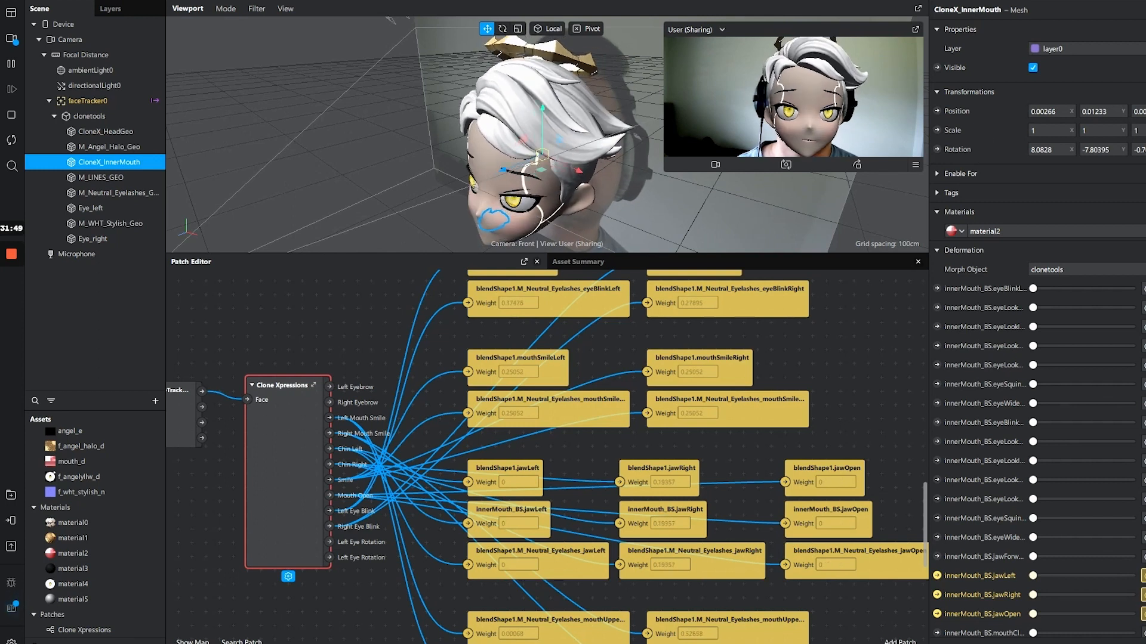
Set the Y position of CloneX_InnerMouth to 0.01 and enlarge the camera preview to check the mouth
left_click(1121, 112)
type("0.01")
key("Return")
scroll(527, 145, "up", 3)
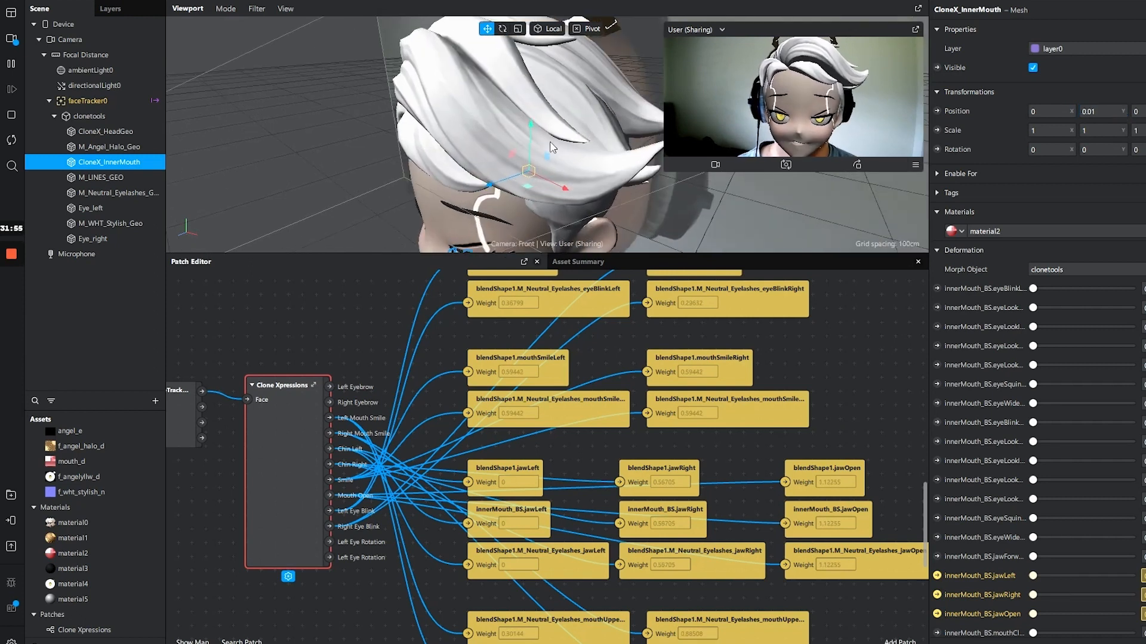
left_click_drag(677, 171, 606, 236)
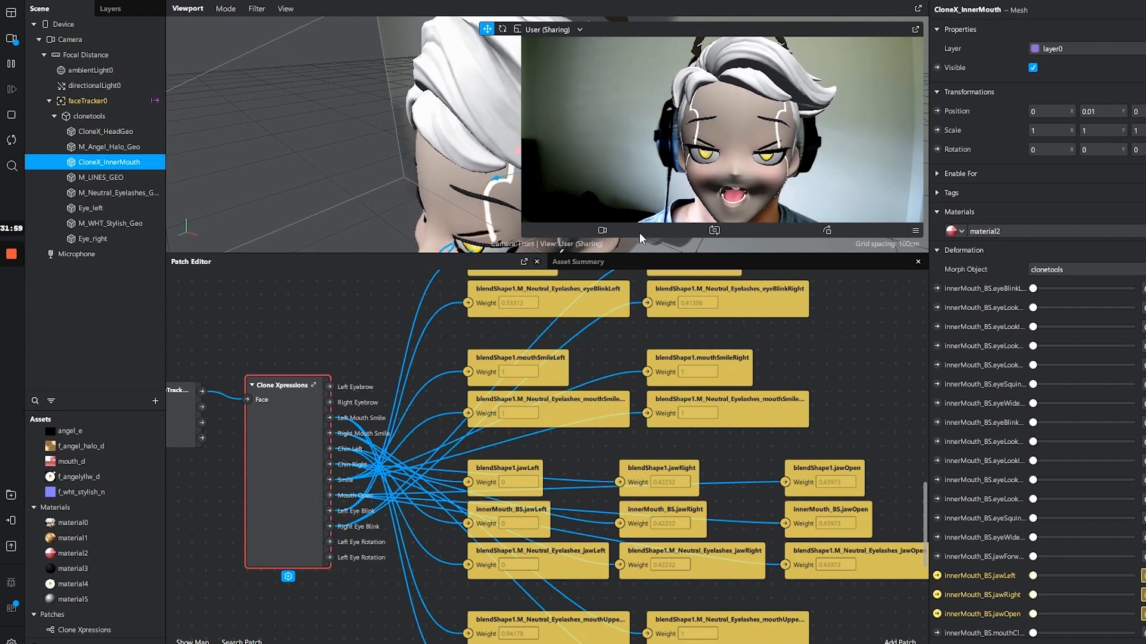
Set the Y position of CloneX_InnerMouth to 0.005
left_click(1097, 112)
type(".005")
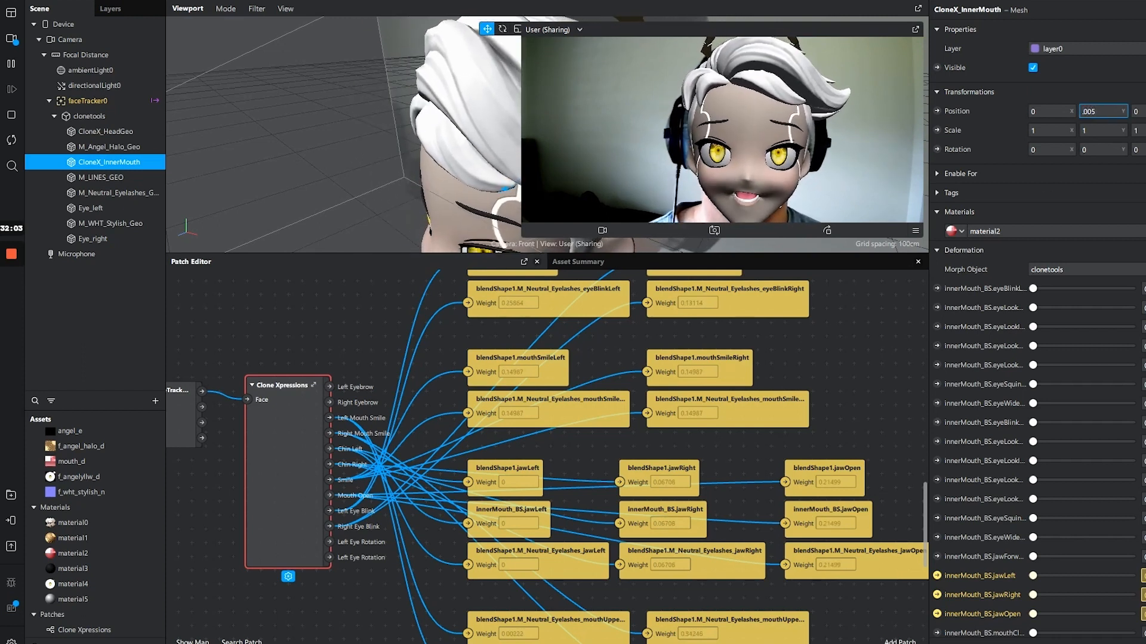
key("Return")
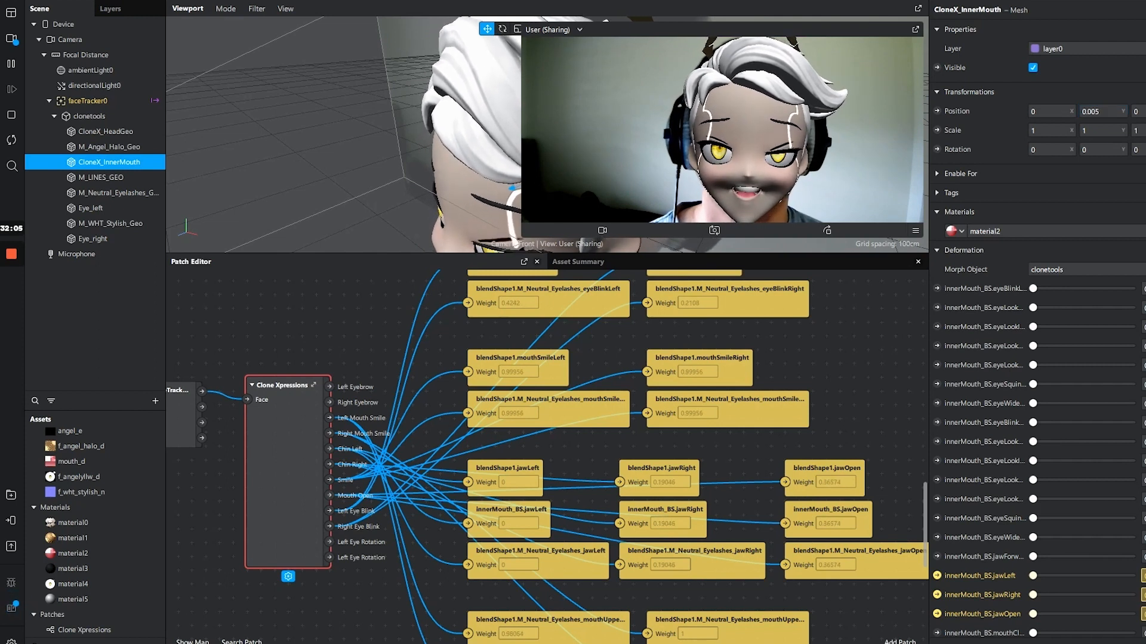
Set the Y position of CloneX_InnerMouth to 0.007
left_click(1097, 112)
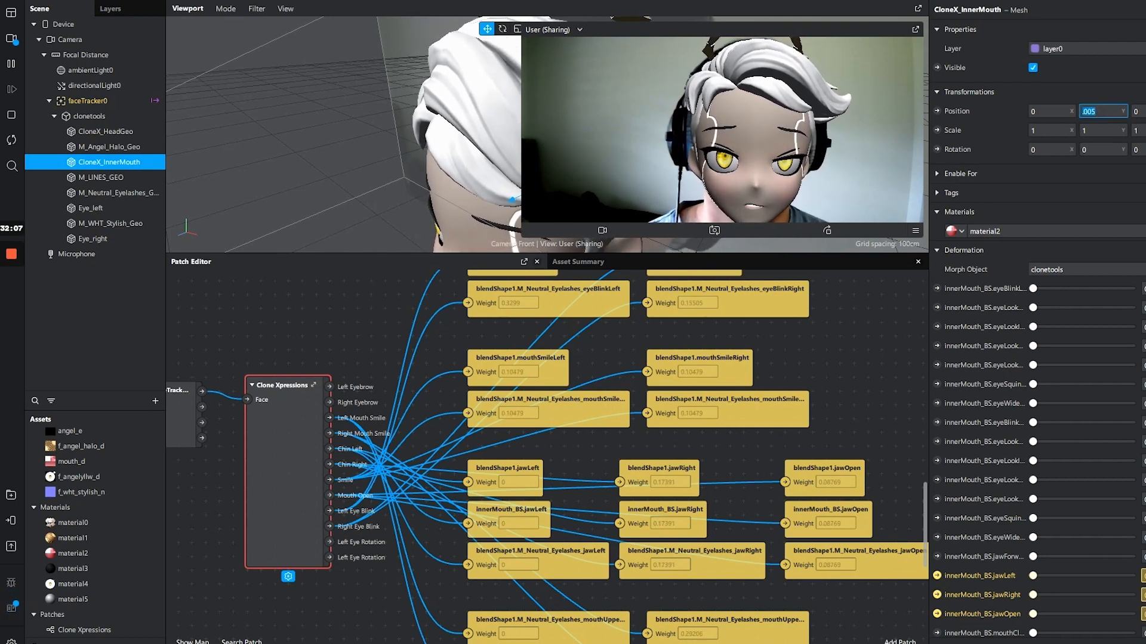
type(".007")
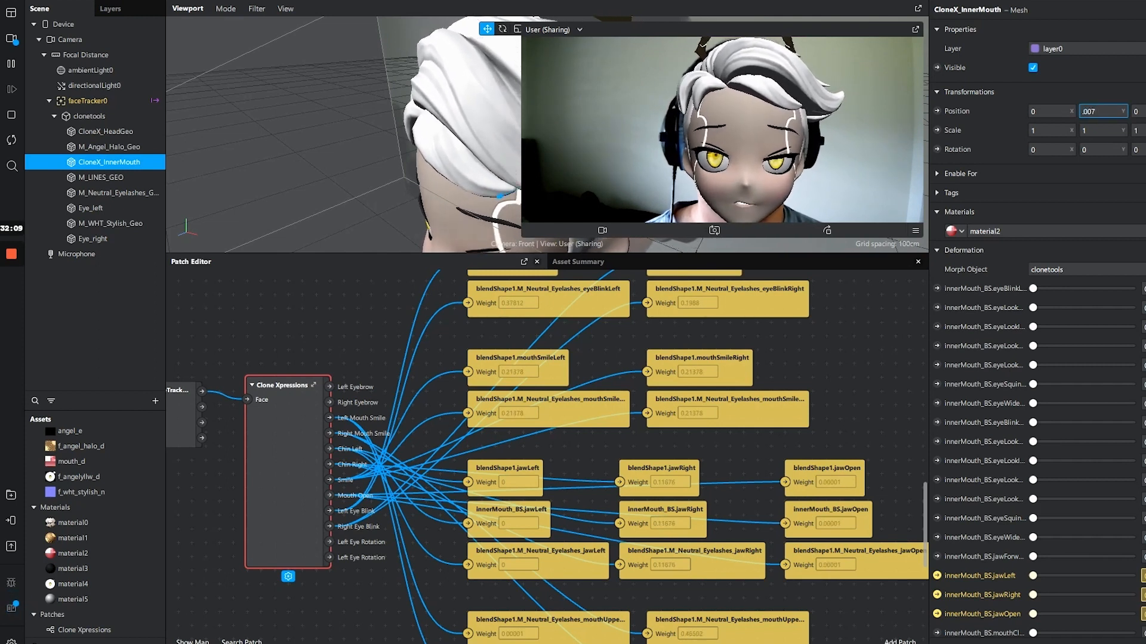
key("Return")
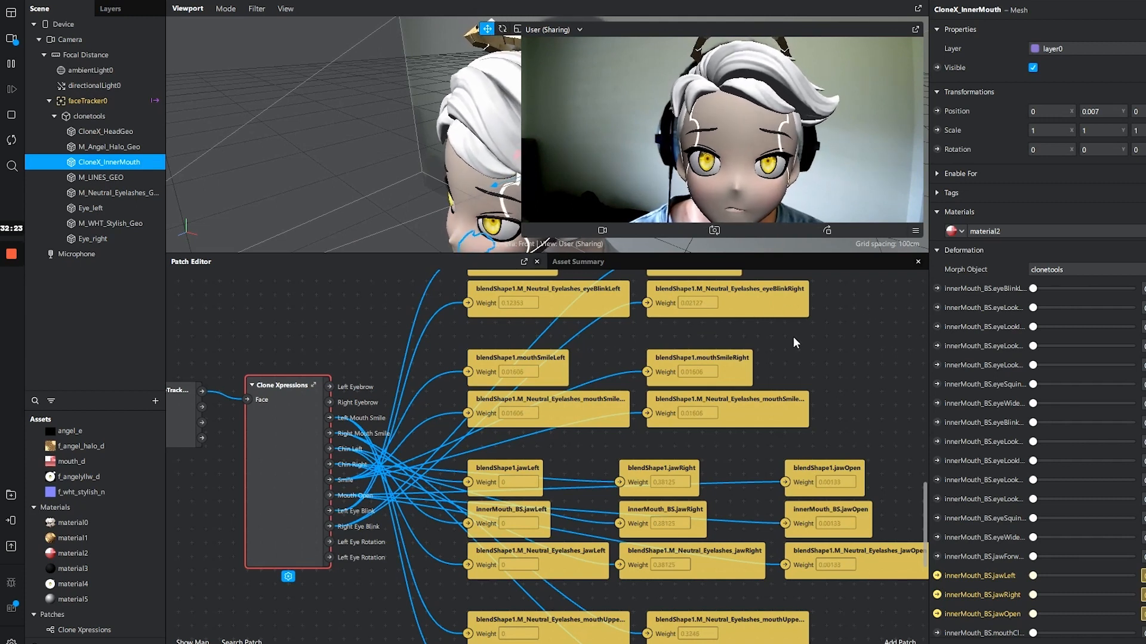
Move the Eye_left and Eye_right patches above the eyeBlink patches and connect them to Left Eyebrow and Right Eyebrow
scroll(793, 337, "down", 3)
middle_click_drag(650, 370, 689, 317)
mouse_move(835, 619)
left_mouse_down()
mouse_move(557, 591)
mouse_move(568, 210)
mouse_move(525, 199)
mouse_move(328, 316)
mouse_move(565, 197)
mouse_move(574, 230)
mouse_move(549, 256)
left_mouse_up()
left_click(346, 526)
mouse_move(367, 462)
left_mouse_down()
mouse_move(505, 316)
mouse_move(506, 281)
left_mouse_up()
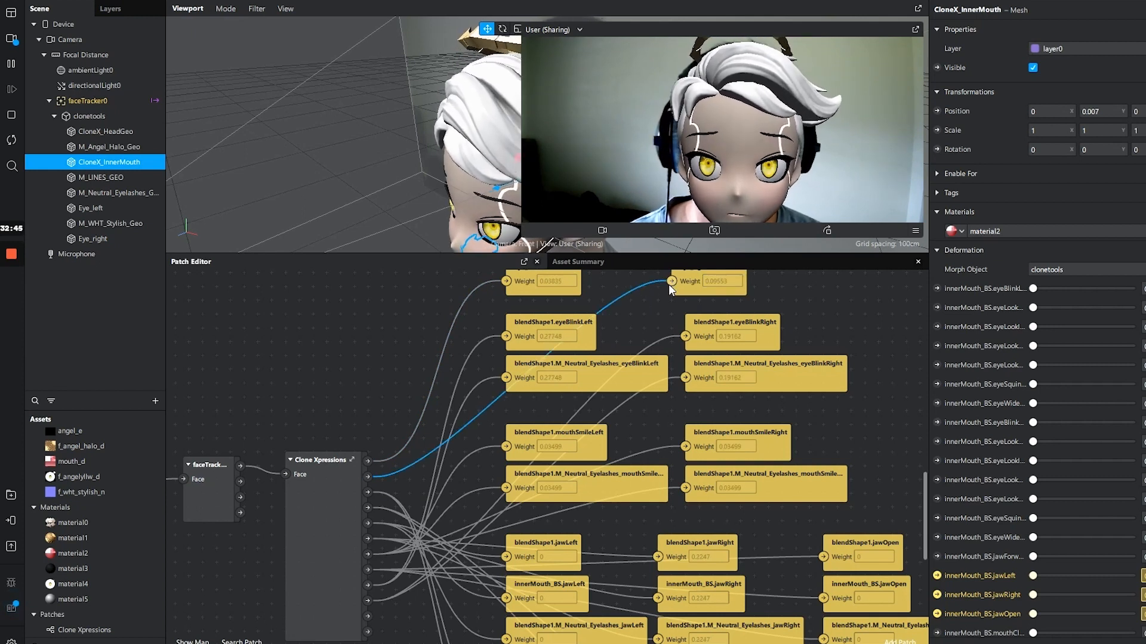
Swap the eyebrow connections so that Left Eyebrow drives Eye_right and Right Eyebrow drives Eye_left
mouse_move(669, 284)
left_mouse_down()
mouse_move(505, 303)
mouse_move(477, 335)
mouse_move(422, 460)
mouse_move(370, 475)
mouse_move(369, 463)
left_mouse_up()
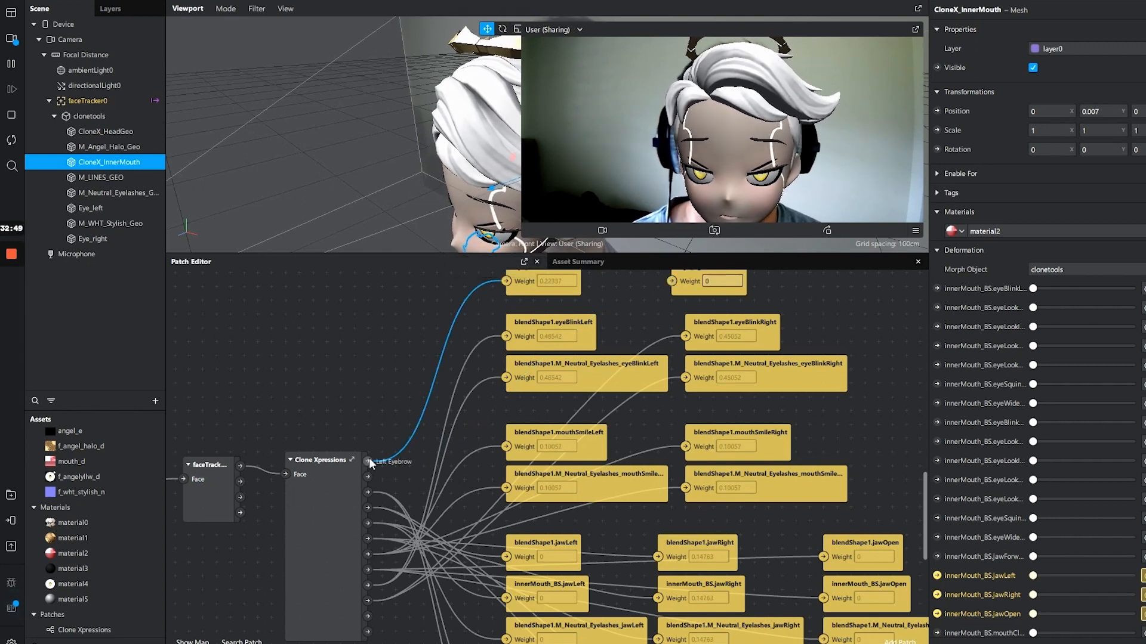
left_click_drag(649, 281, 672, 283)
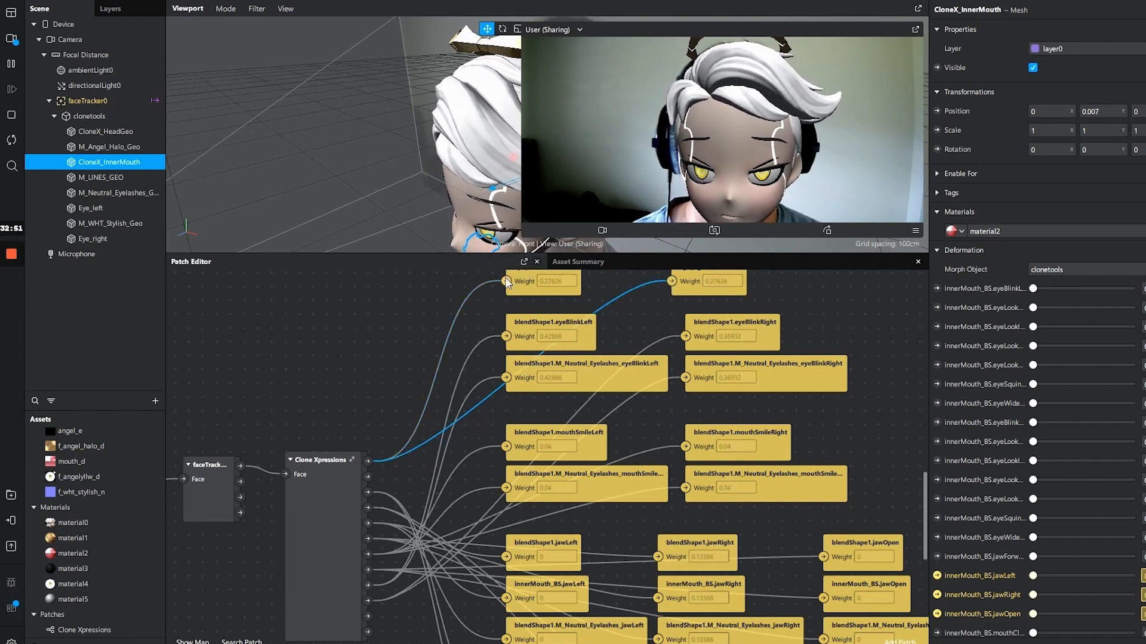
left_click_drag(460, 289, 459, 286)
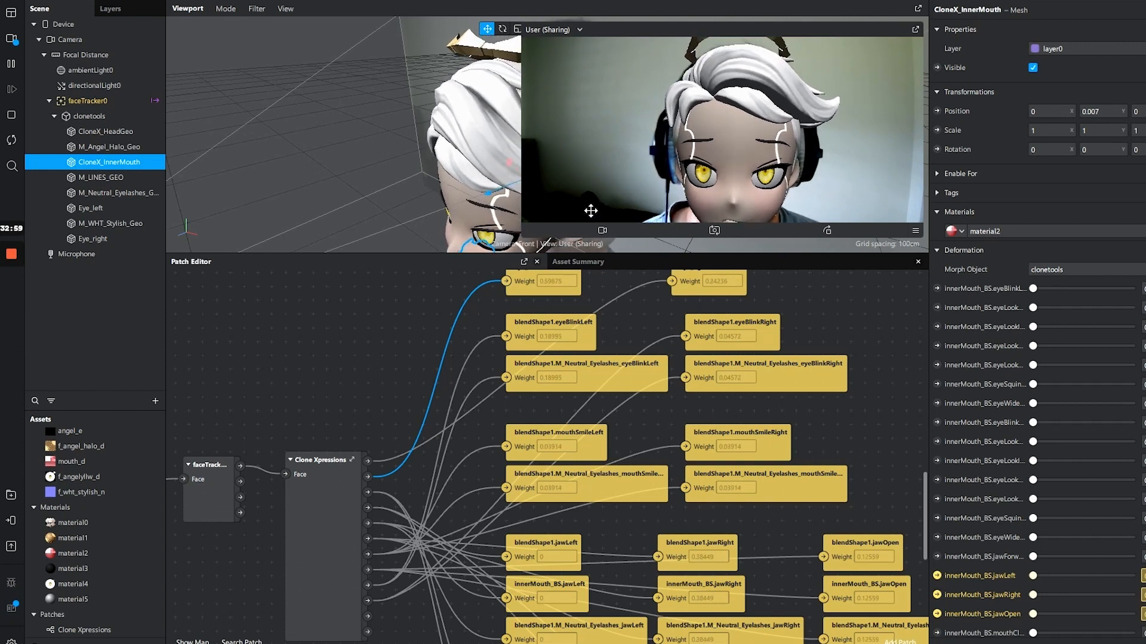
Examine the avatar's head and the connections from Clone Xpressions to the eye, mouth and jaw patches
scroll(683, 296, "up", 1)
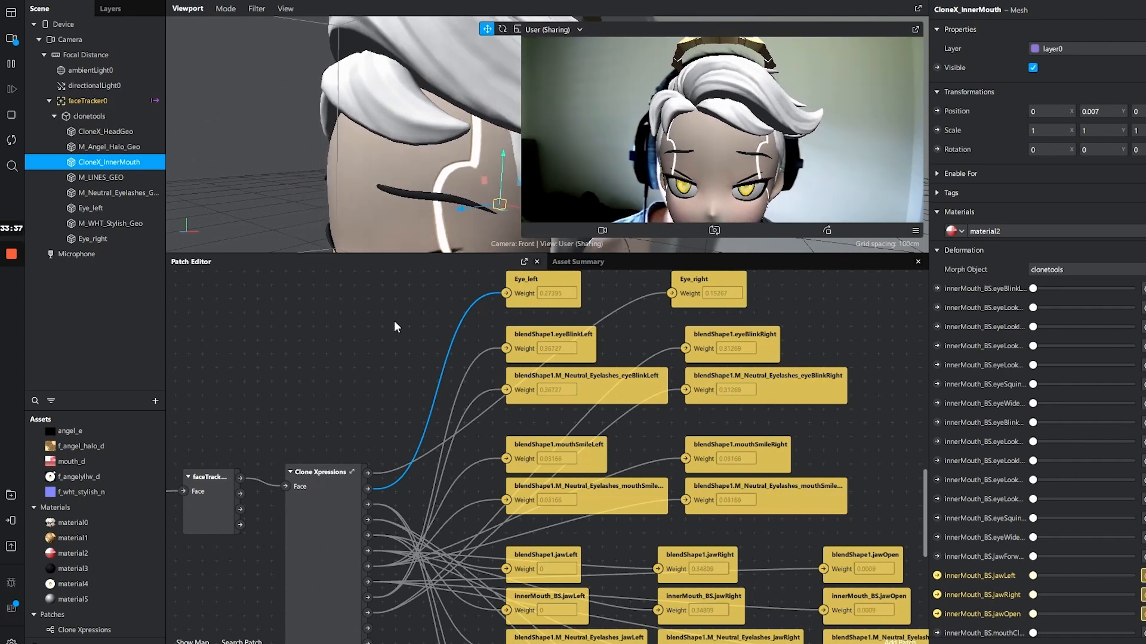
scroll(394, 321, "down", 3)
scroll(457, 185, "down", 5)
scroll(458, 186, "down", 1)
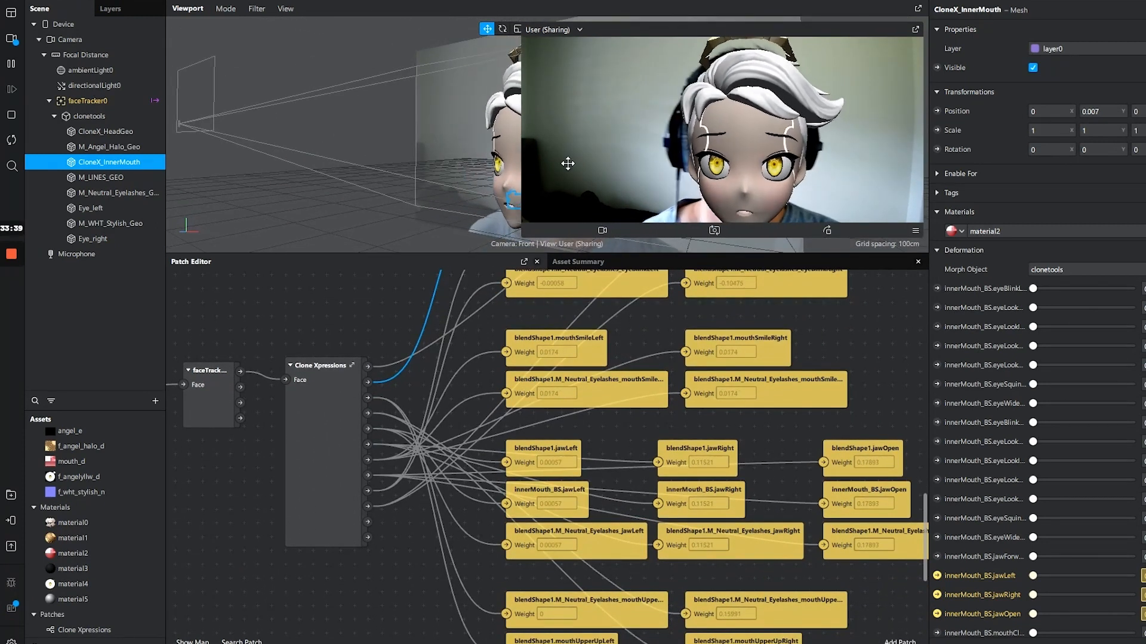
scroll(638, 346, "down", 1)
scroll(639, 349, "up", 4)
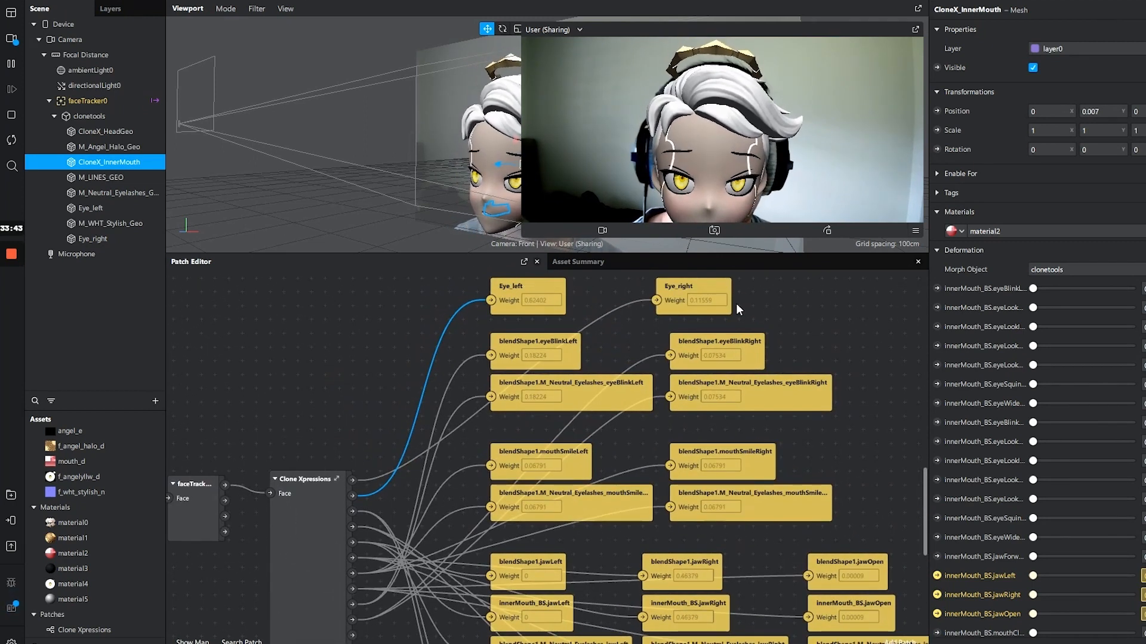
scroll(479, 387, "down", 3)
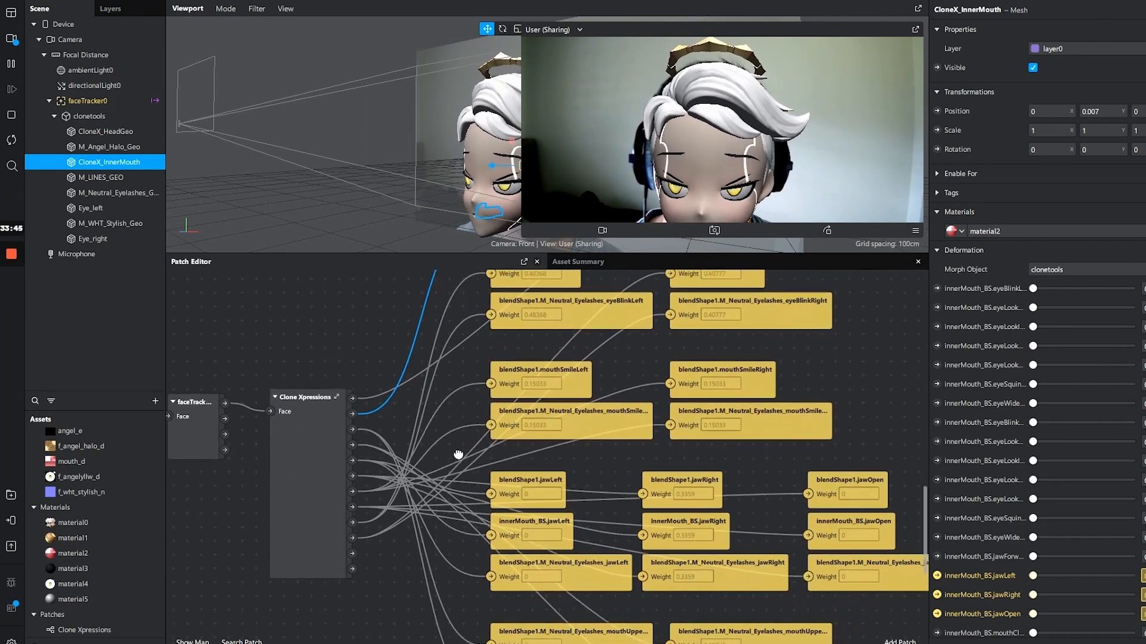
left_click(314, 463)
scroll(679, 353, "down", 3)
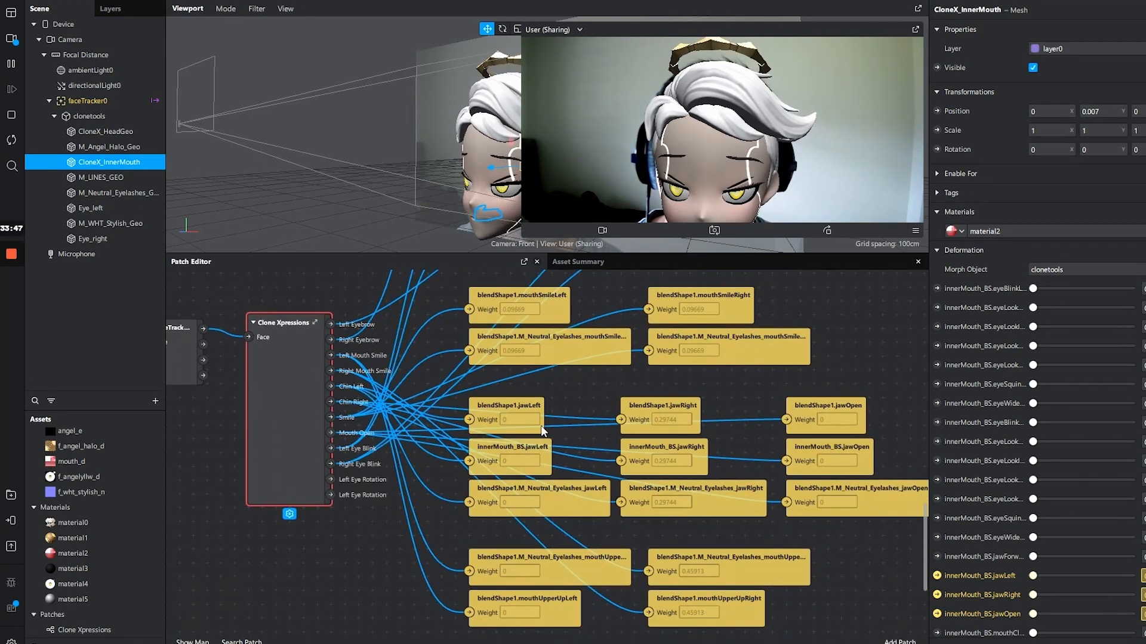
scroll(670, 435, "down", 3)
scroll(624, 423, "up", 5)
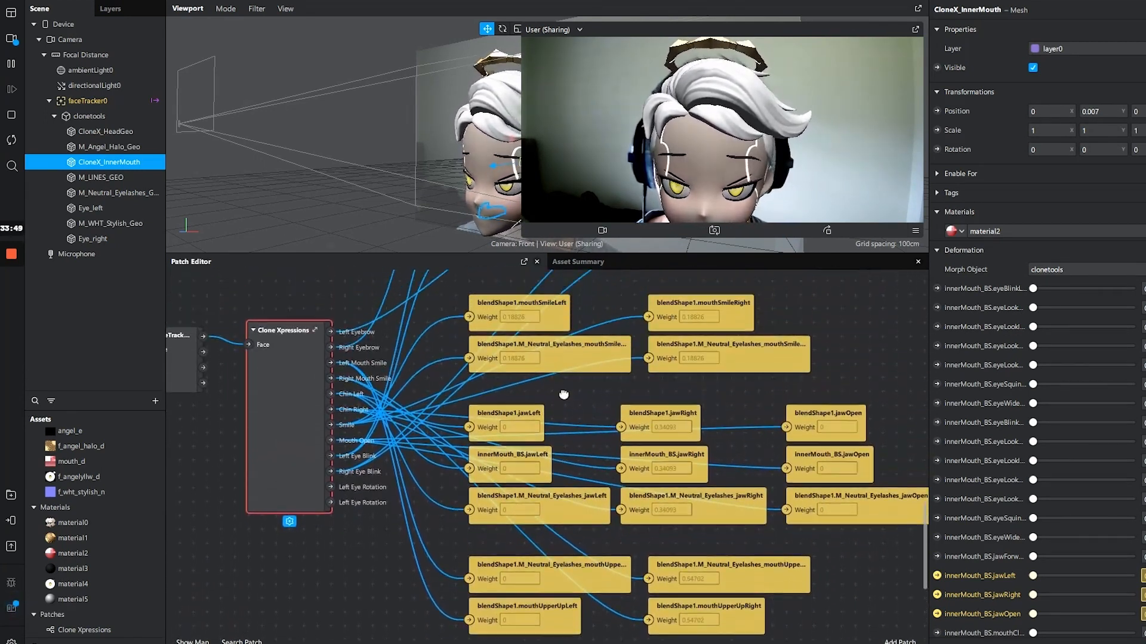
Enlarge the viewport and the camera preview to examine the avatar's facial expressions alongside the mouth and jaw patches
scroll(618, 427, "down", 5)
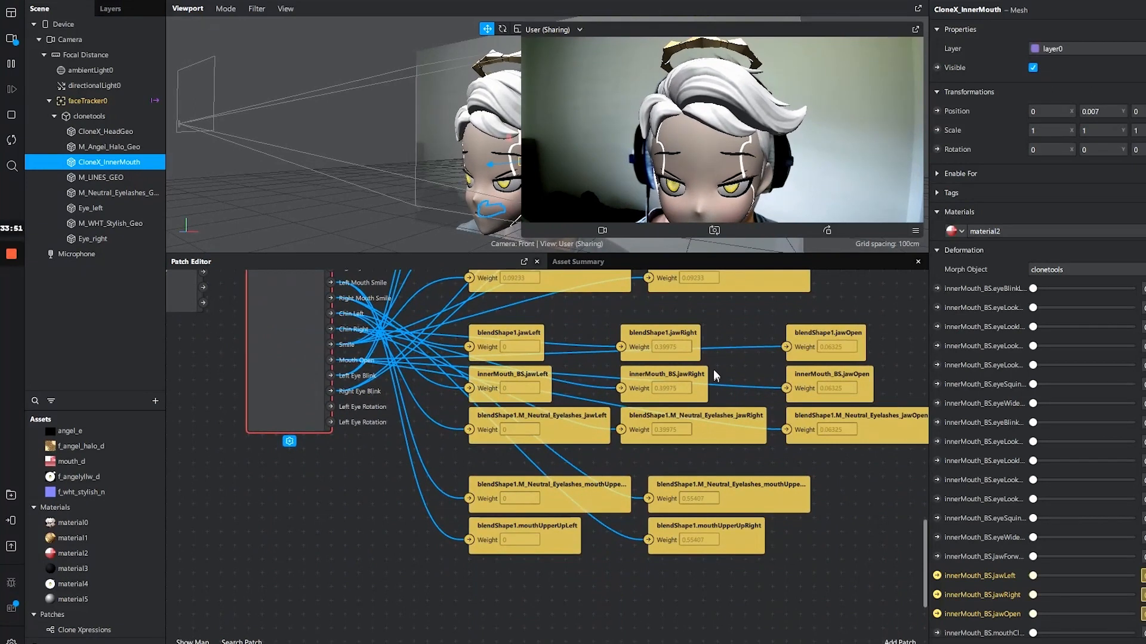
left_click_drag(567, 254, 571, 379)
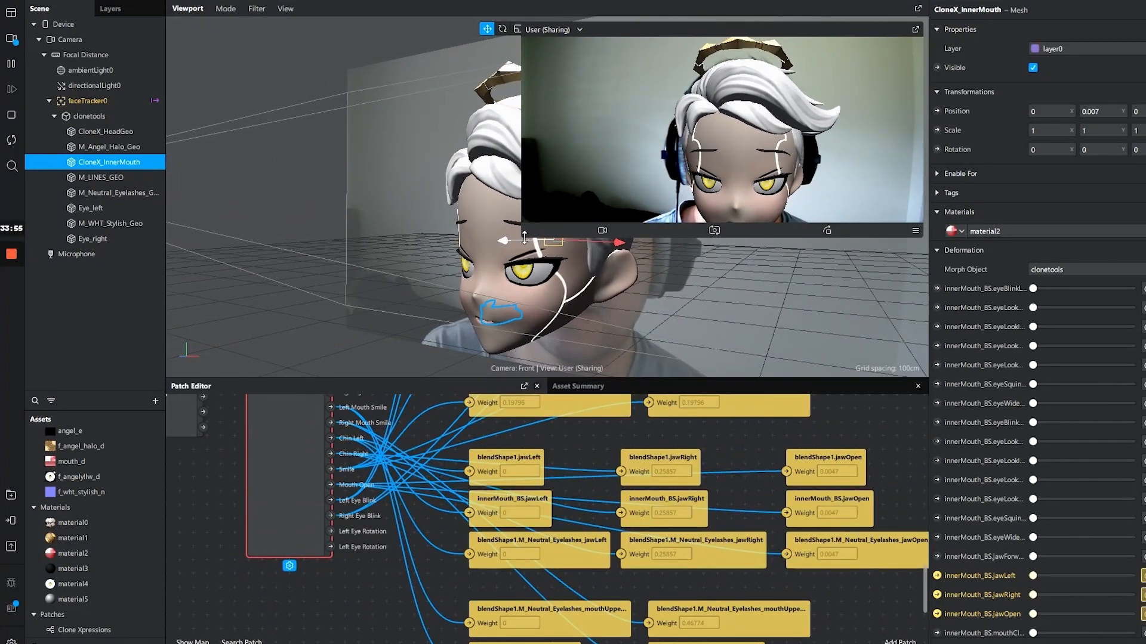
left_click_drag(522, 240, 358, 312)
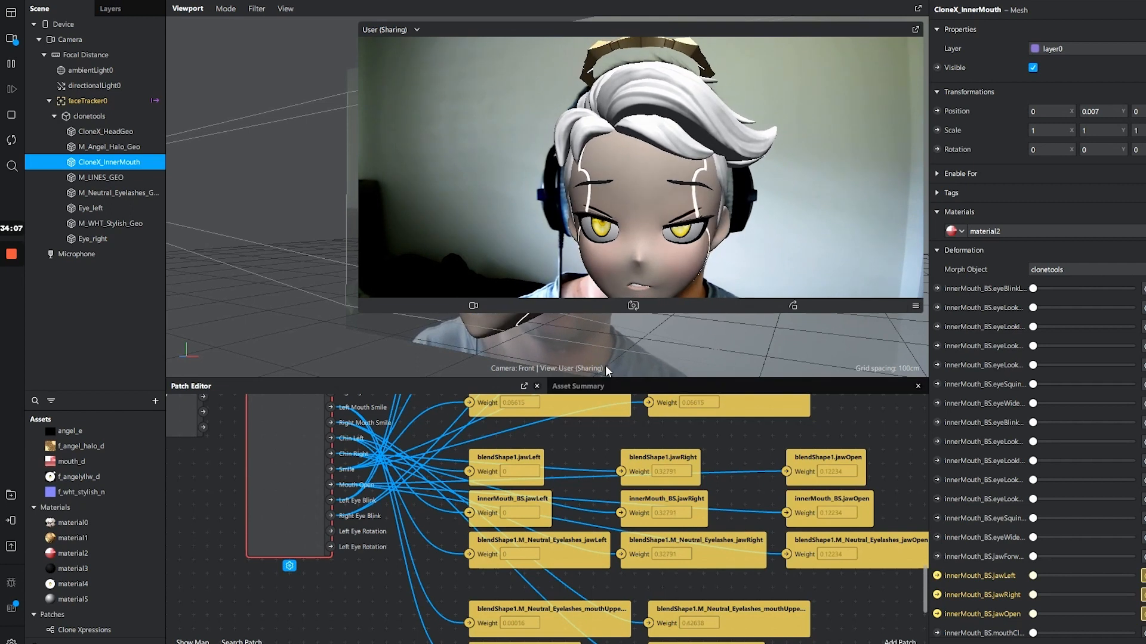
left_click_drag(608, 382, 626, 316)
scroll(544, 530, "down", 5)
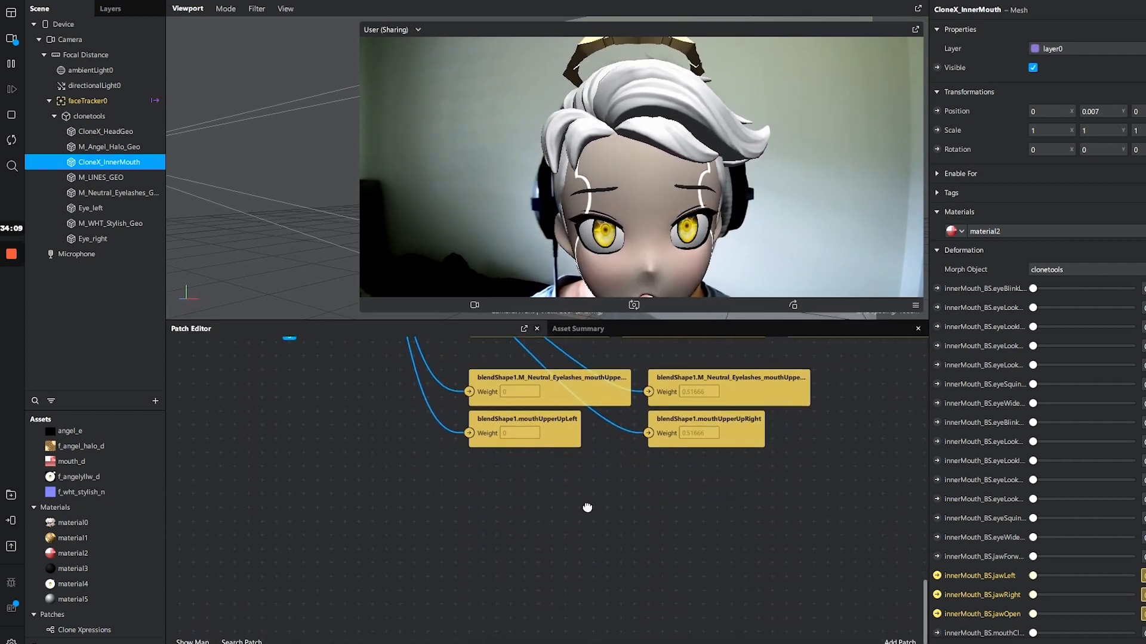
scroll(591, 506, "up", 1)
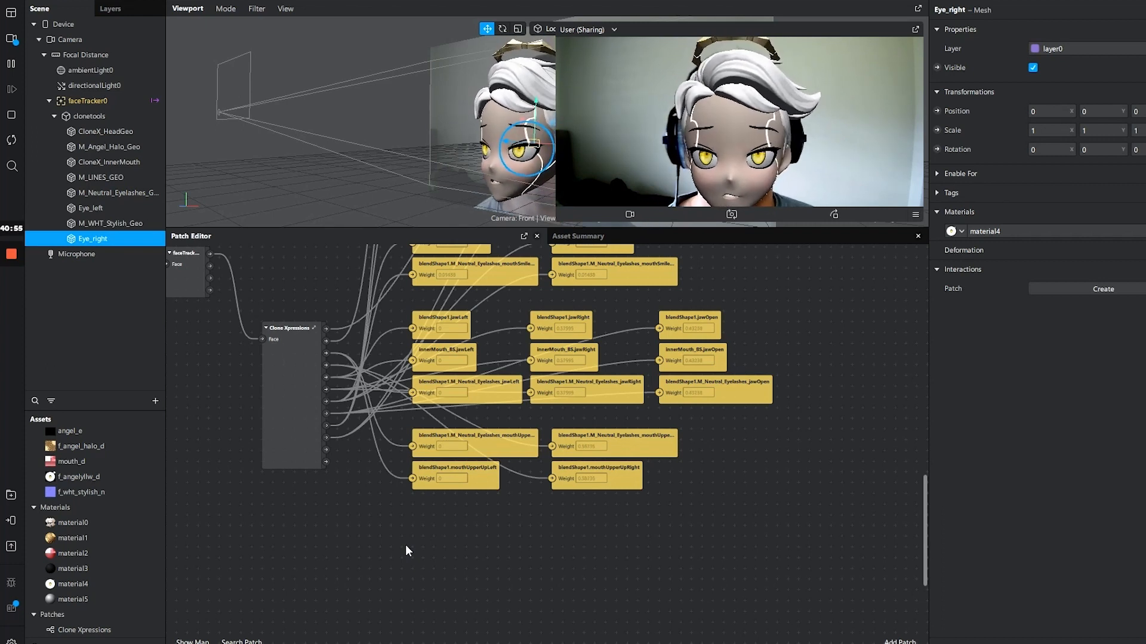
Create 3D rotation patches for Eye_right and Eye_left and place them side by side below the mouthUpperUp patches
left_click(314, 449)
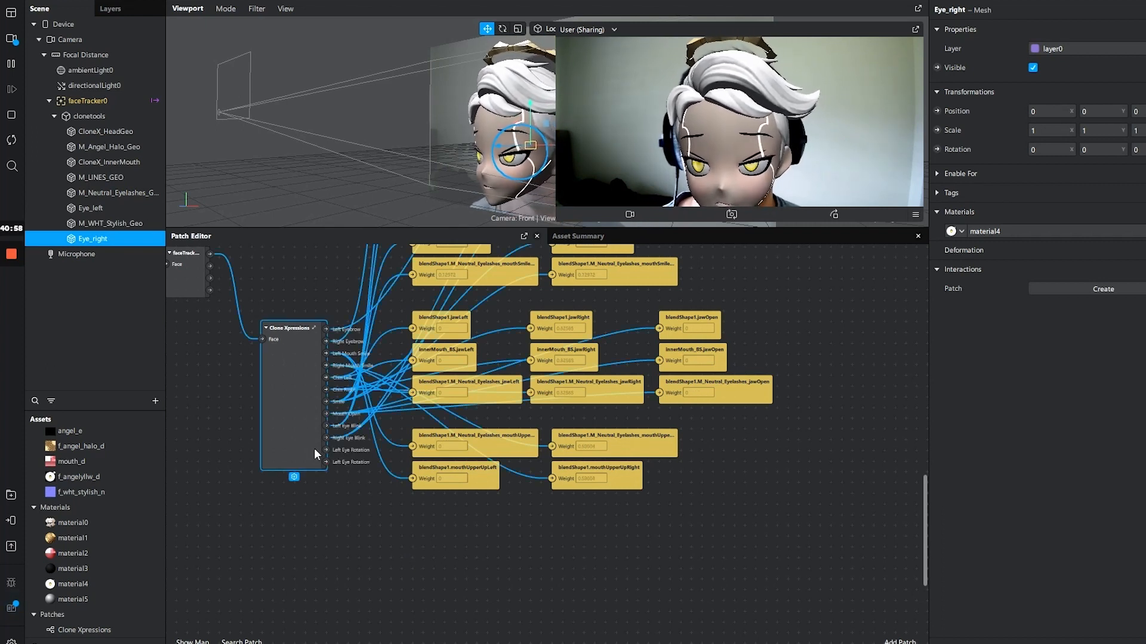
left_click(938, 150)
left_click_drag(601, 593, 643, 500)
left_click(100, 208)
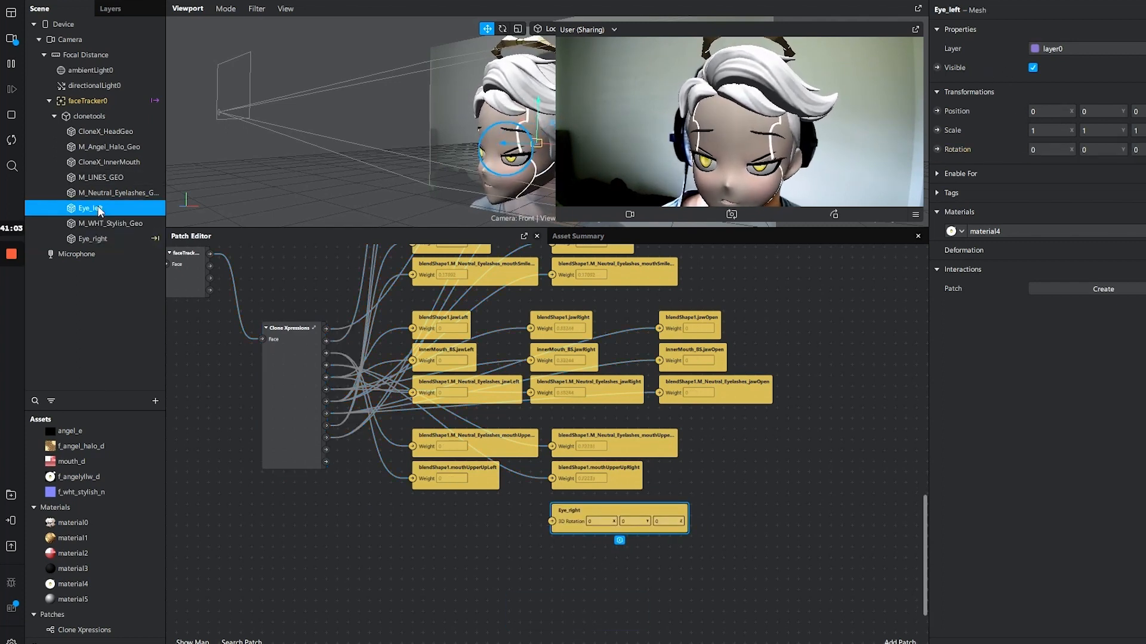
left_click(937, 150)
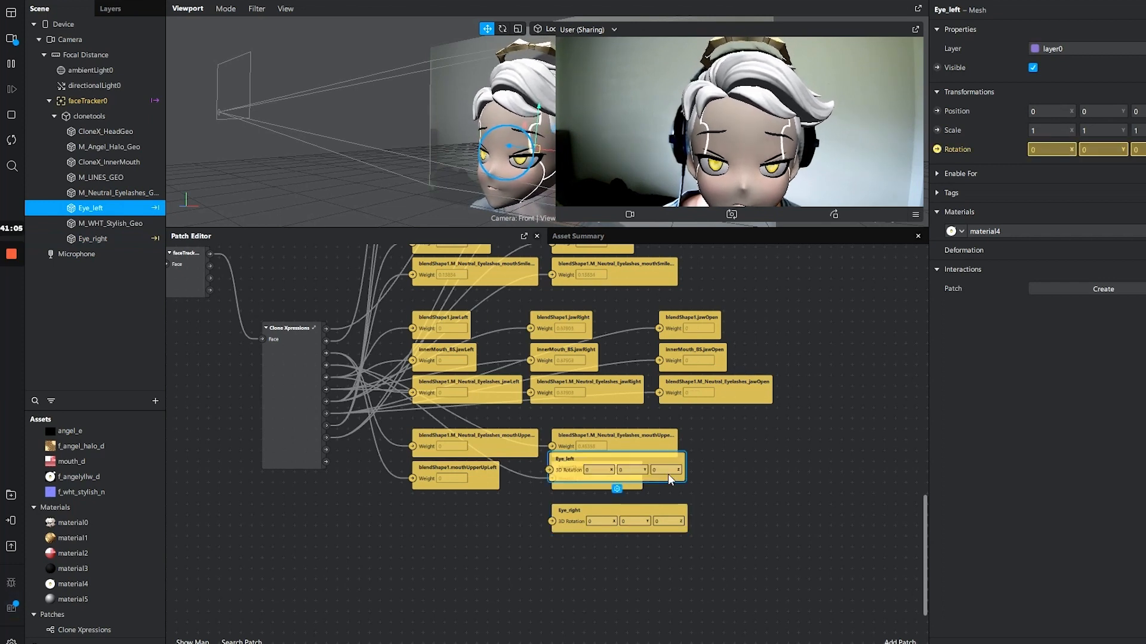
left_click_drag(636, 465, 499, 517)
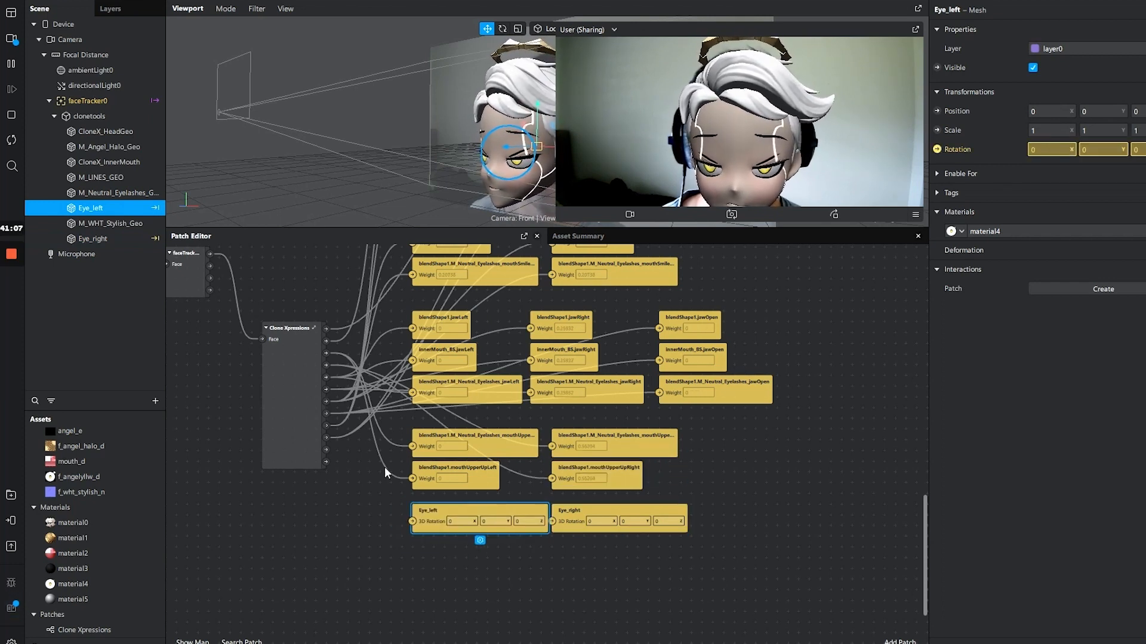
Check the eye rotation outputs of Clone Xpressions and delete the Eye_left and Eye_right rotation patches
left_click(264, 437)
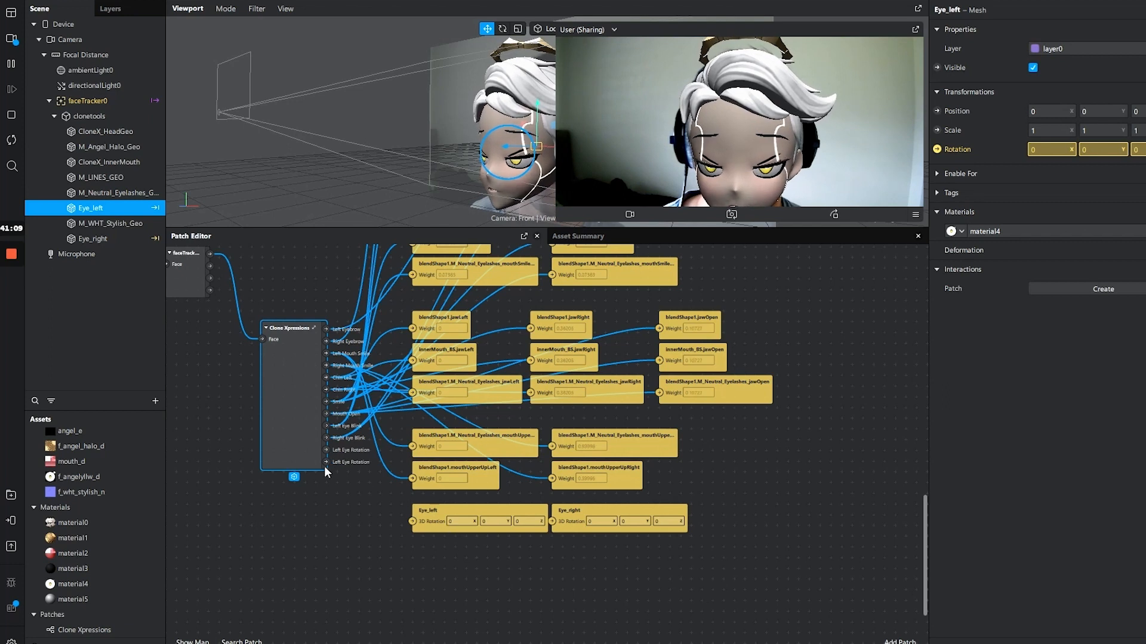
left_click(596, 514)
left_click(274, 439)
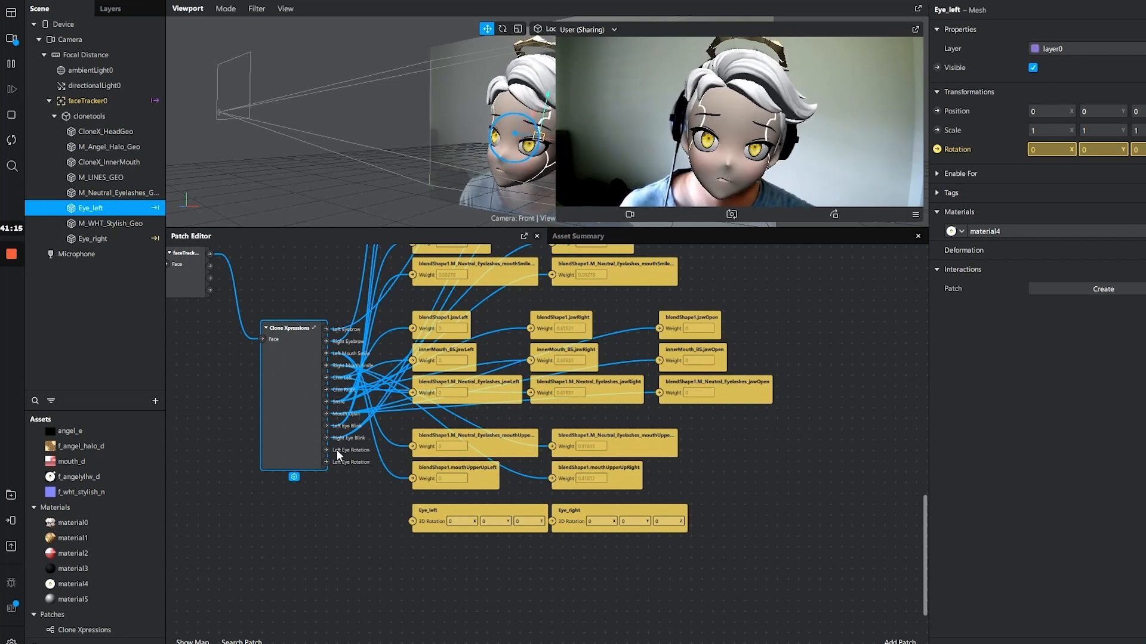
left_click_drag(402, 498, 667, 516)
key("Delete")
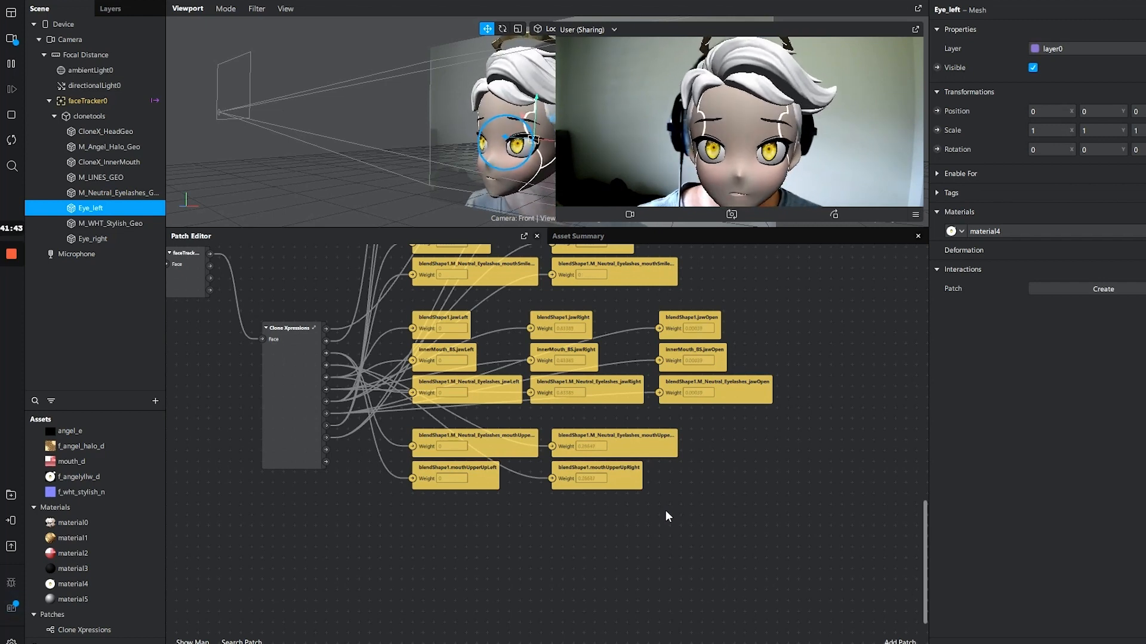
Review the options for publishing the effect to Meta Spark Hub, then cancel without uploading
left_click(18, 1)
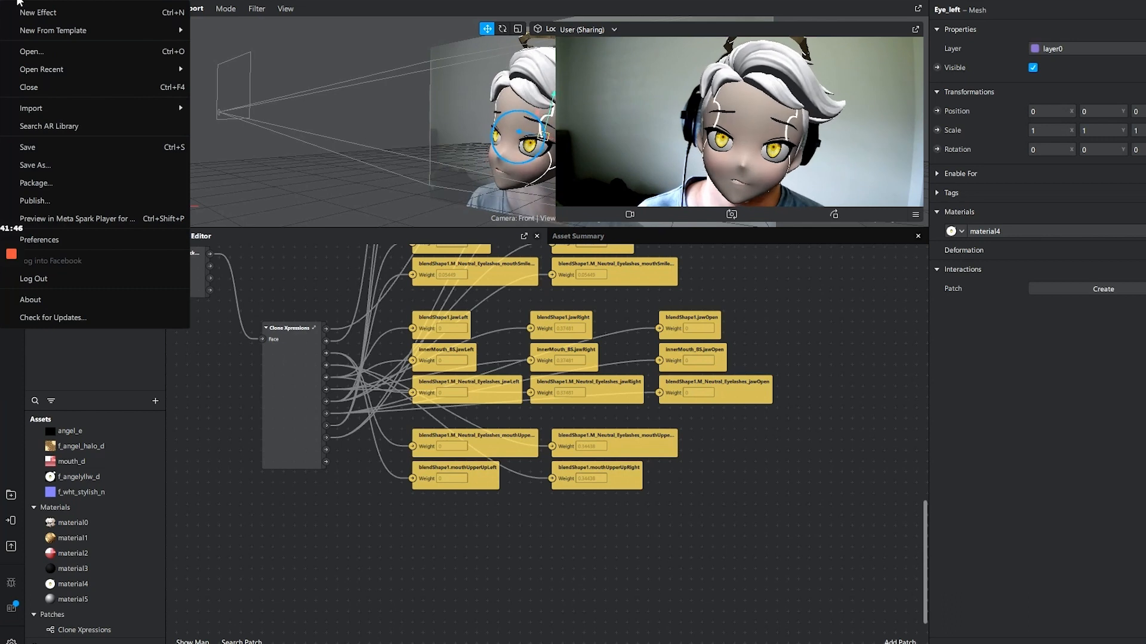
left_click(62, 204)
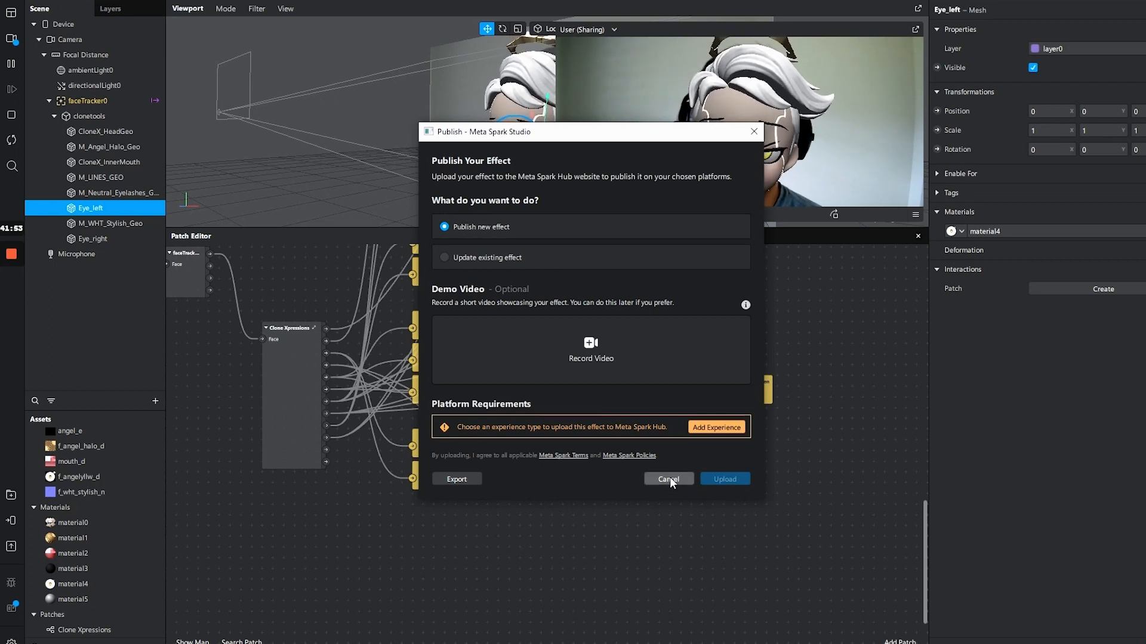
left_click_drag(521, 137, 568, 245)
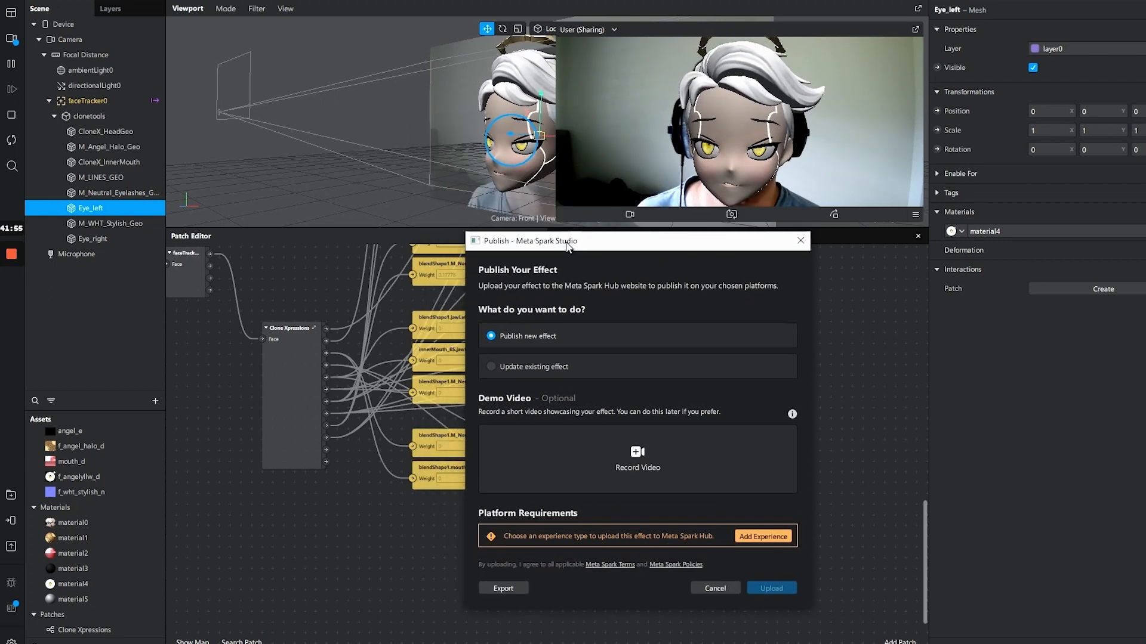
left_click(721, 591)
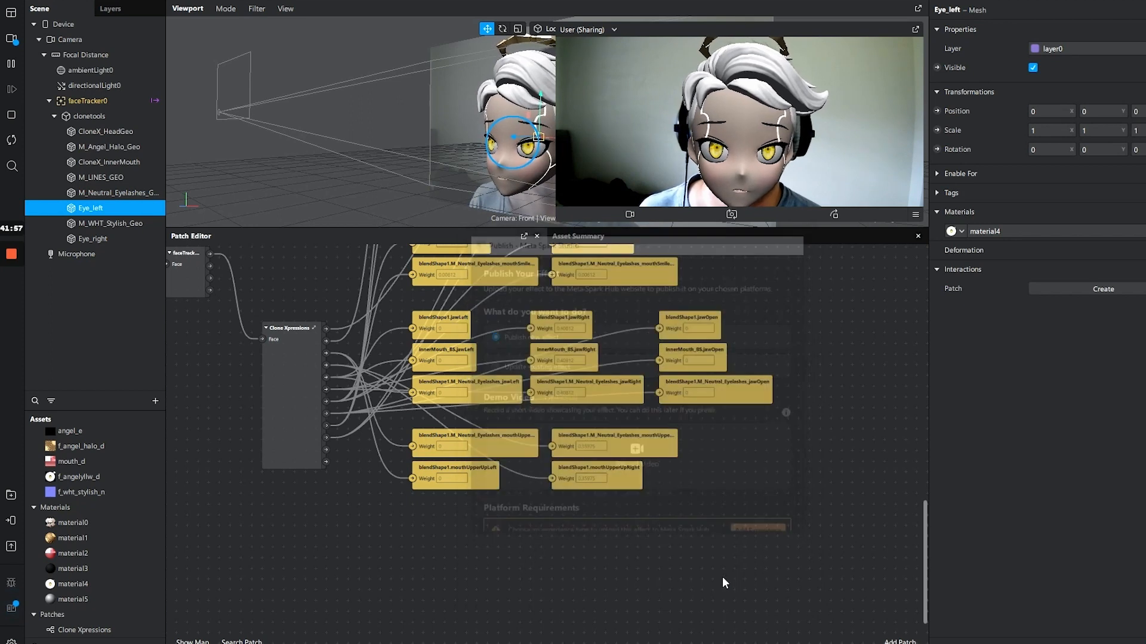